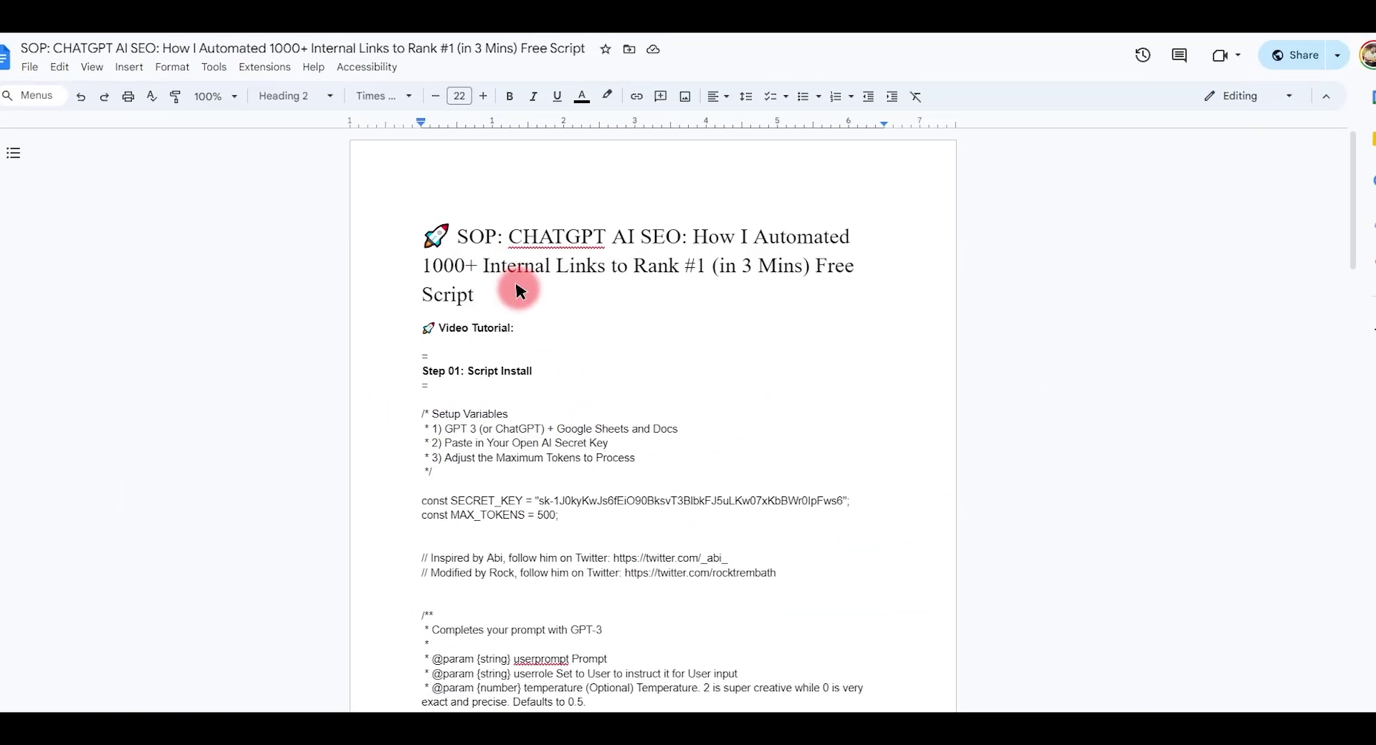
# Read through the SOP document, from the script install section to the Link Whisper upload steps and closing links.
pyautogui.click(432, 251)
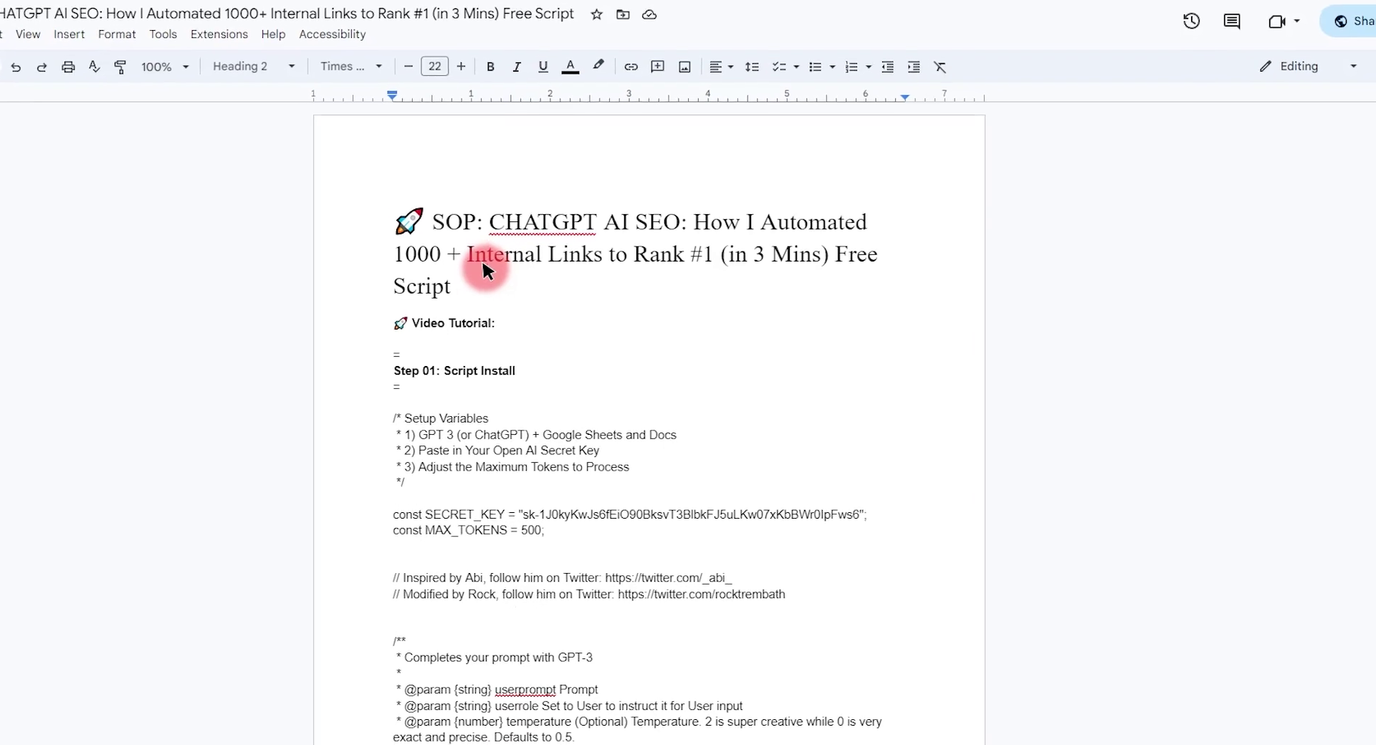
pyautogui.scroll(-5, 490, 268)
pyautogui.scroll(-2, 527, 295)
pyautogui.scroll(6, 529, 307)
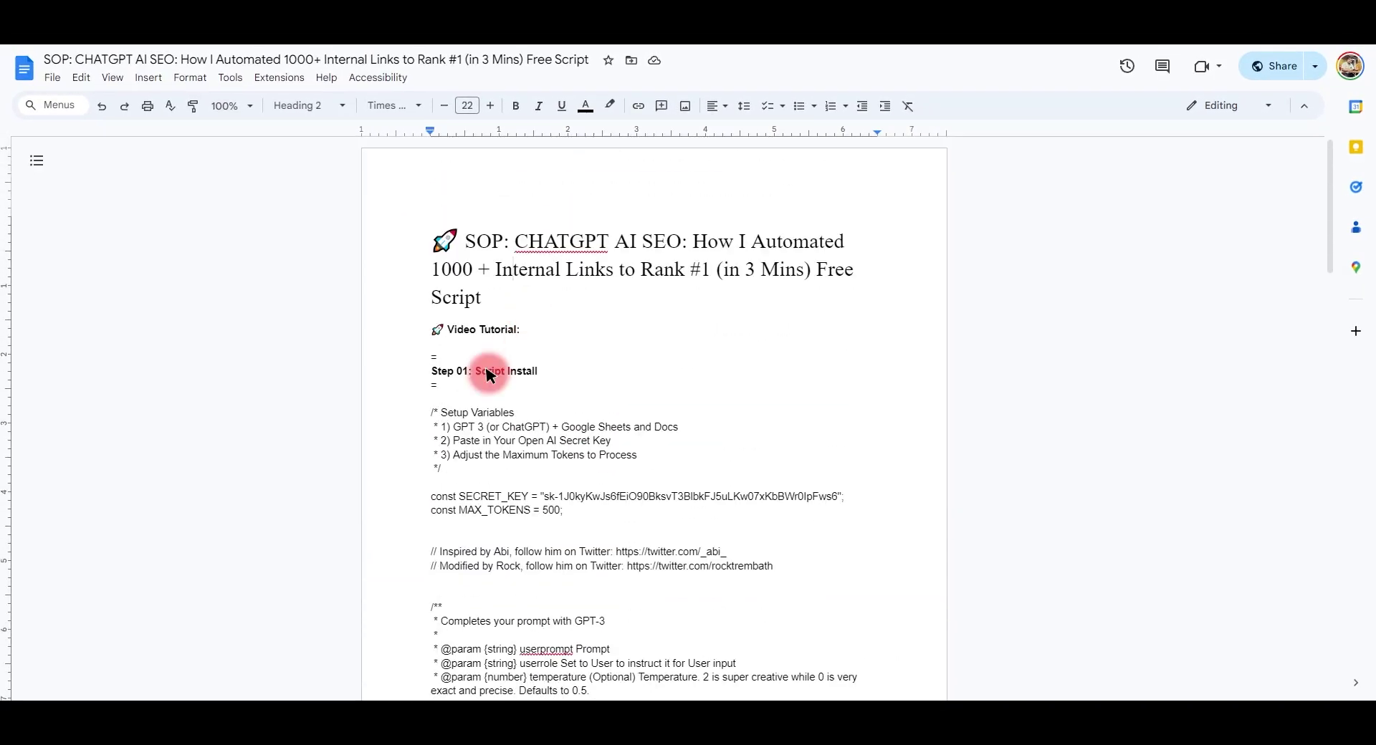
pyautogui.moveTo(429, 373); pyautogui.dragTo(536, 373)
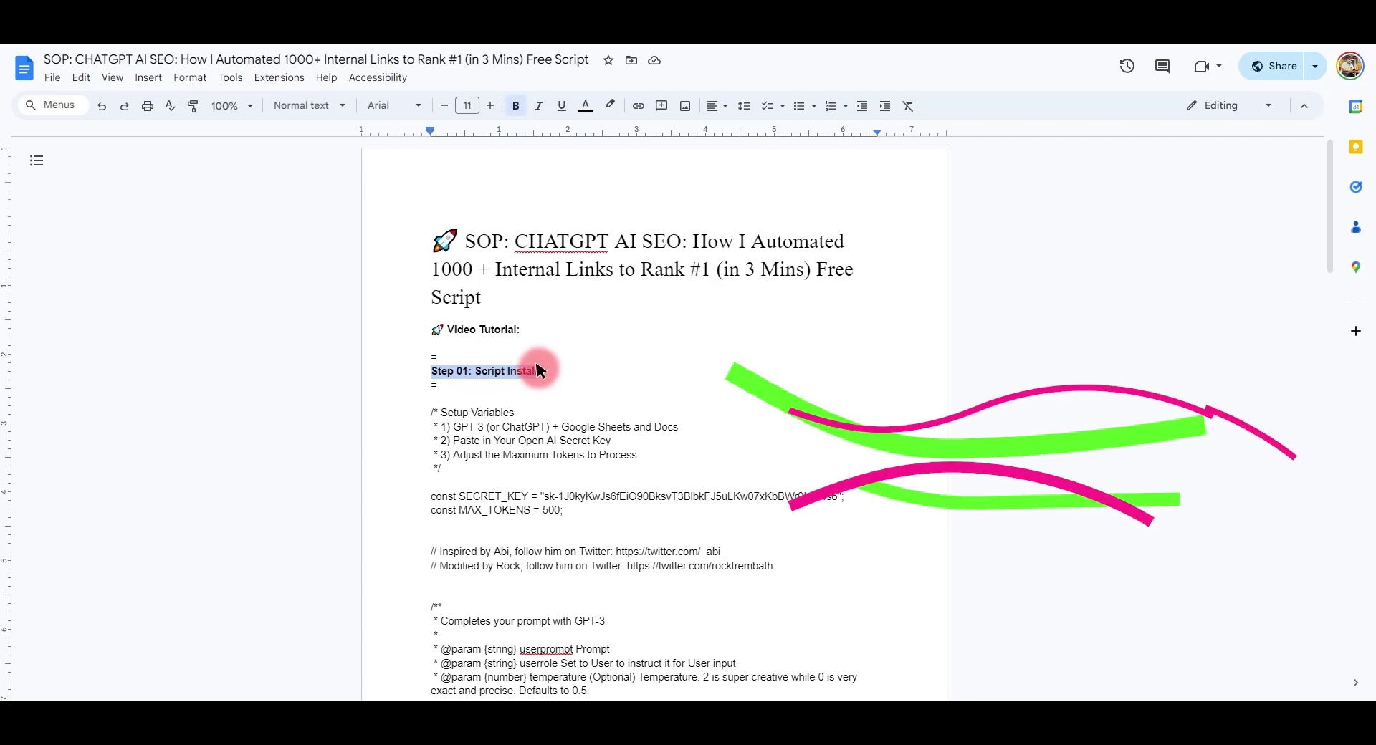
pyautogui.scroll(-4, 538, 372)
pyautogui.scroll(-15, 561, 460)
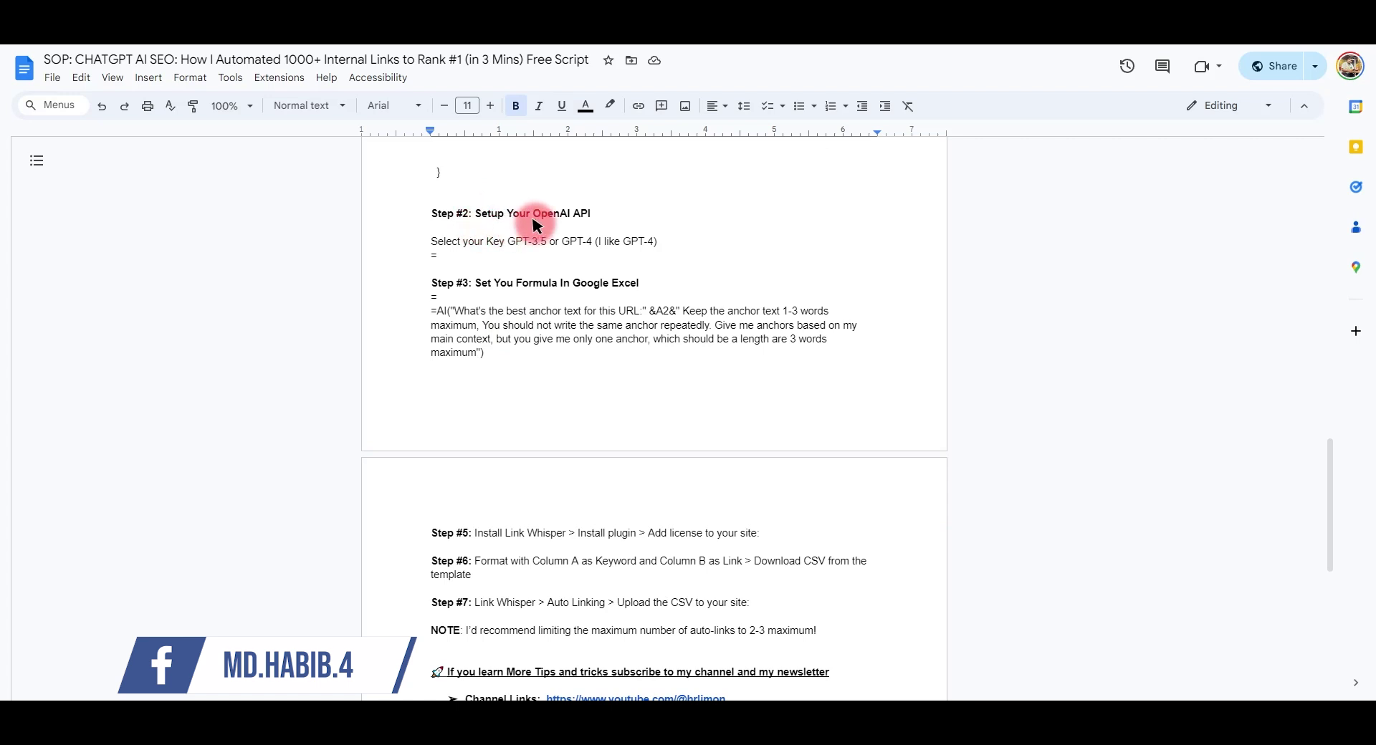
pyautogui.moveTo(500, 286); pyautogui.dragTo(640, 283)
pyautogui.scroll(-5, 531, 301)
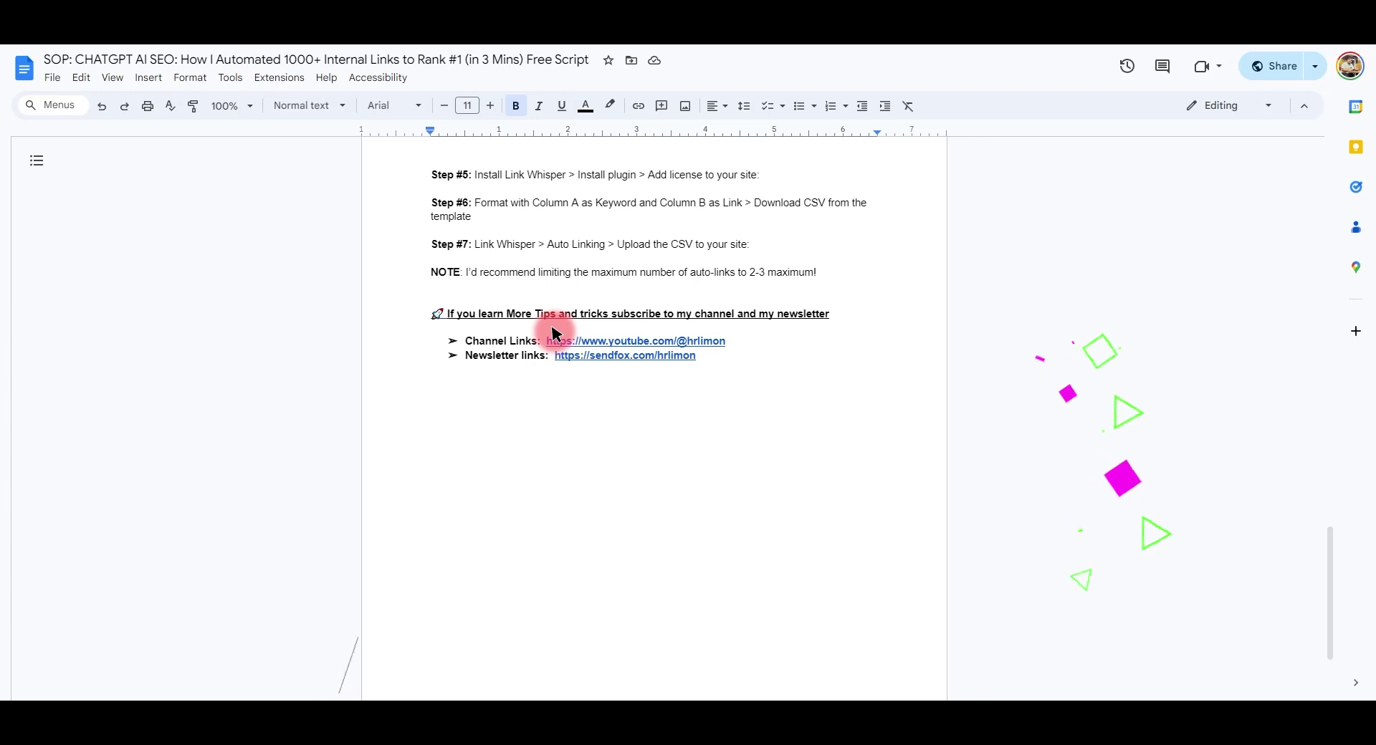
pyautogui.scroll(15, 556, 333)
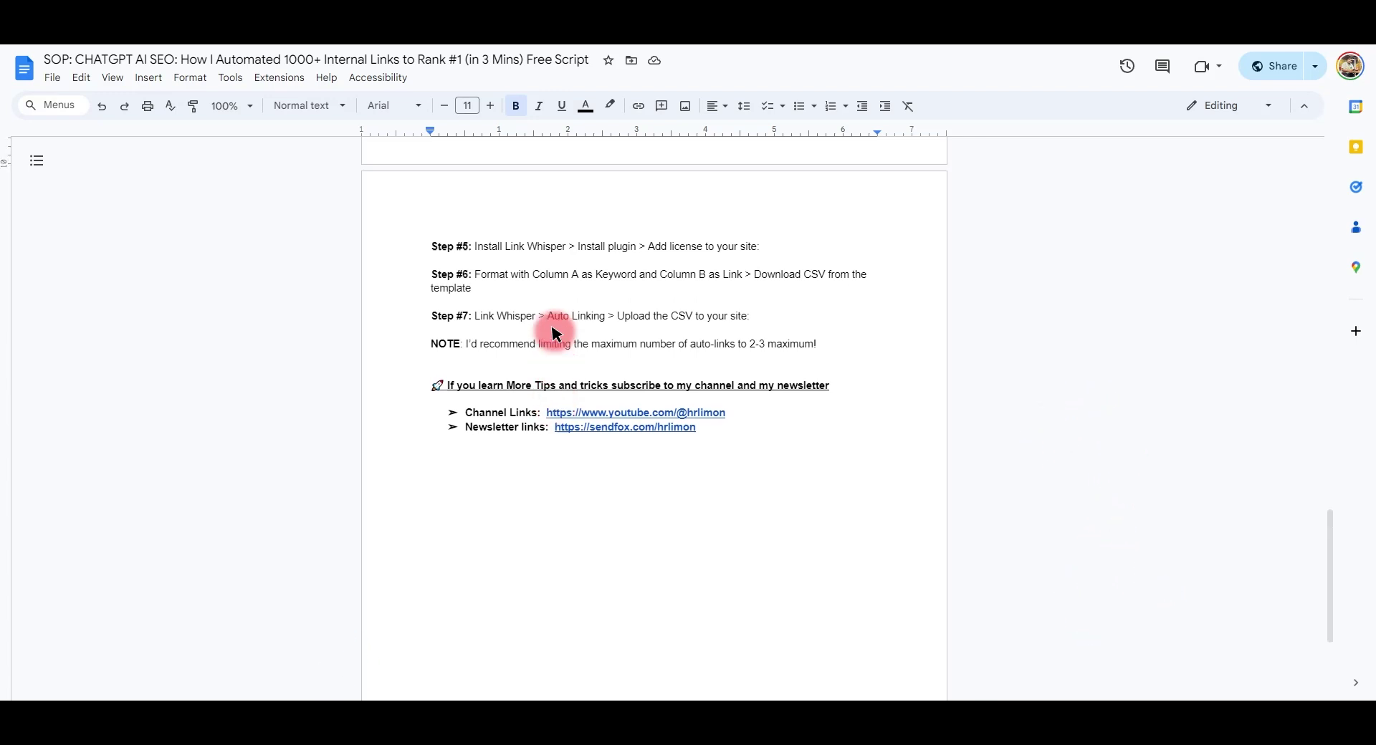
pyautogui.scroll(15, 555, 333)
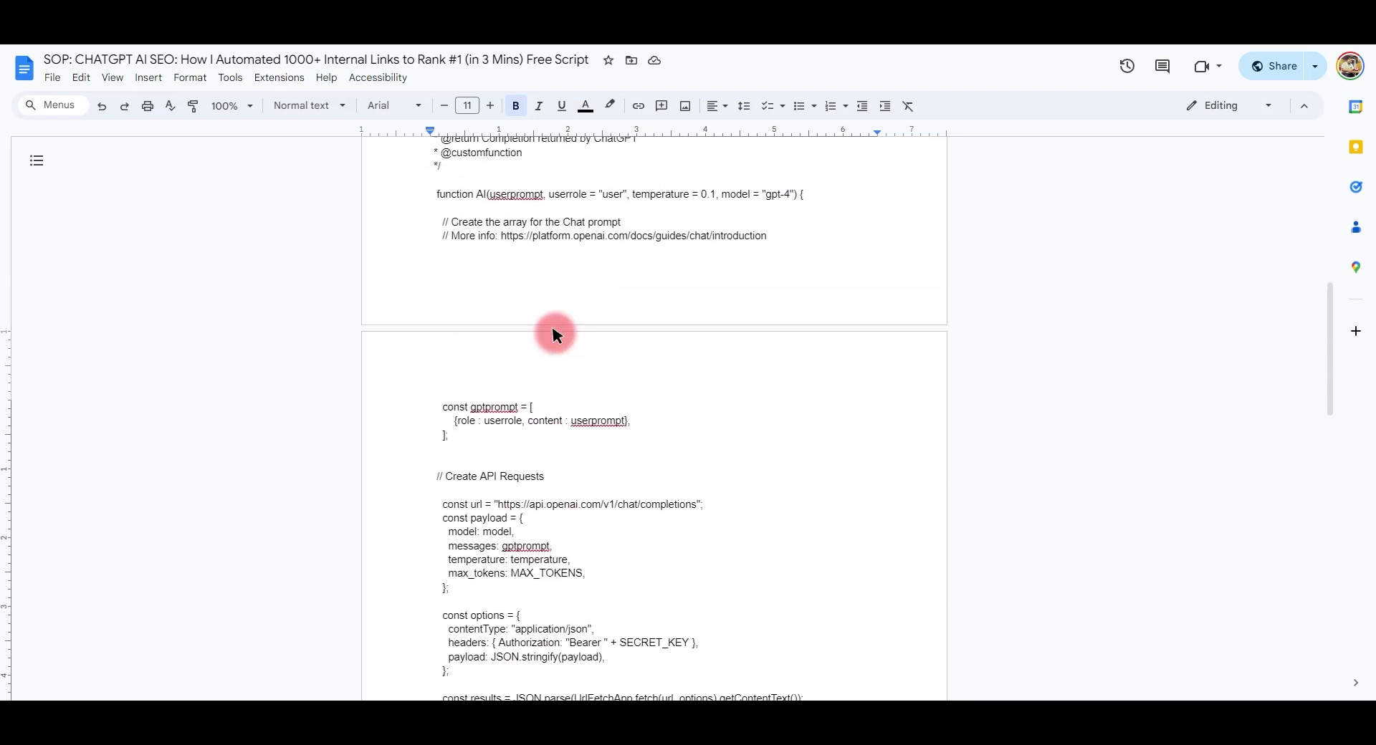
pyautogui.click(553, 324)
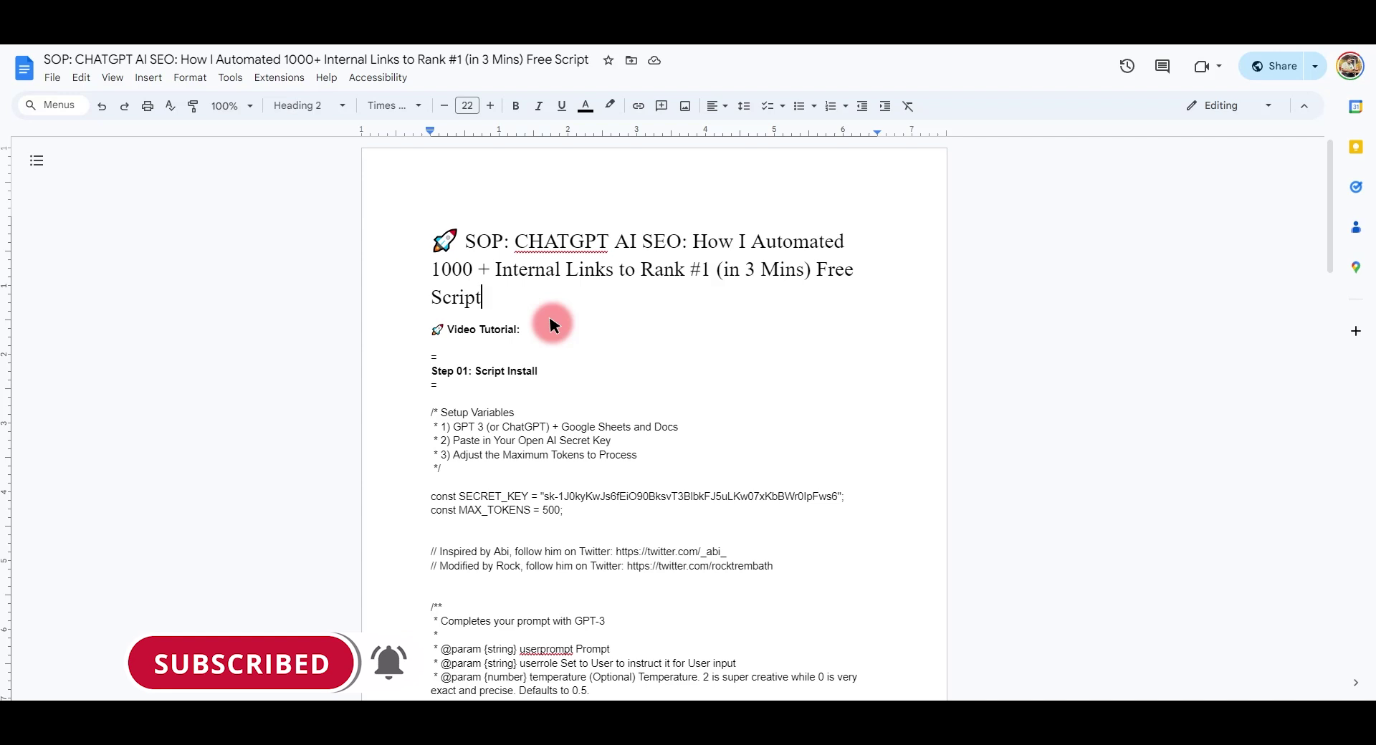
pyautogui.scroll(-2, 557, 290)
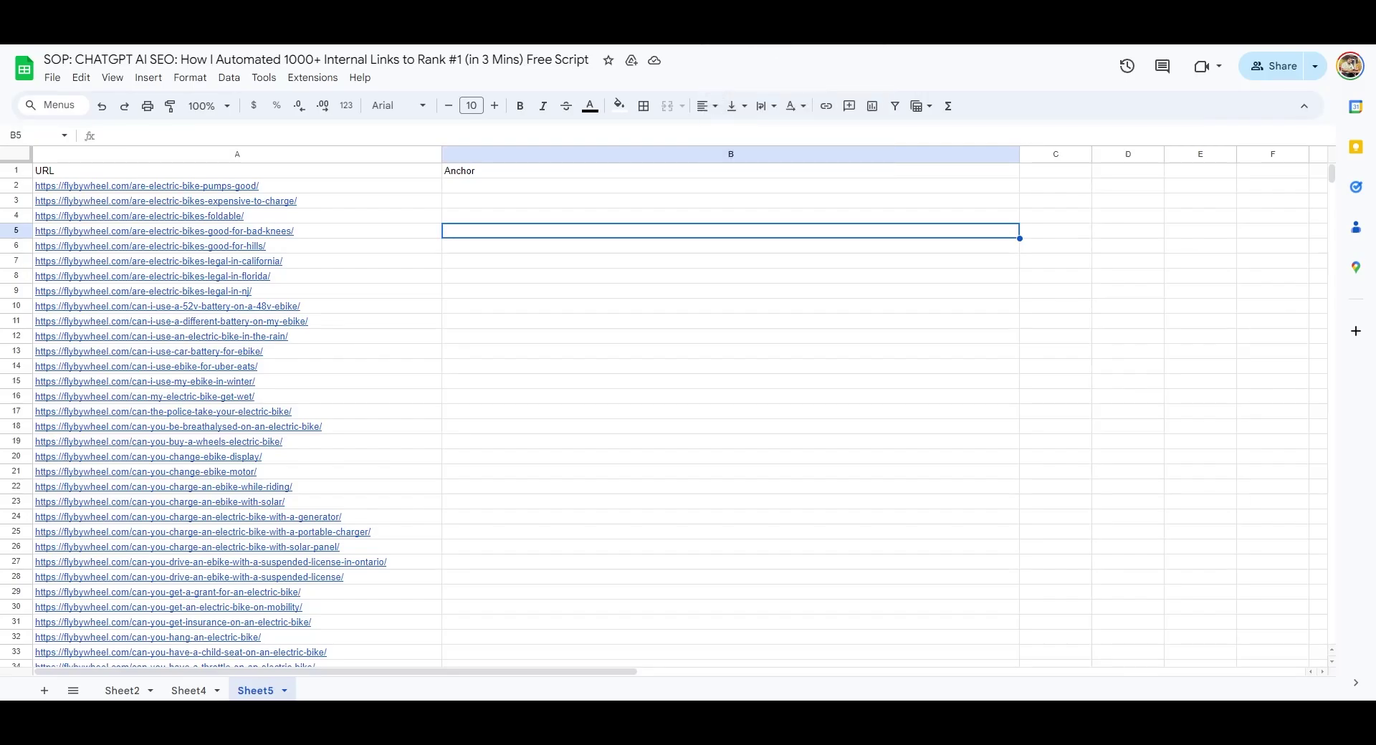
# Examine the flybywheel.com URLs in column A of Sheet5 and the matching URL list in the site's sitemap.
pyautogui.moveTo(267, 186); pyautogui.dragTo(242, 503)
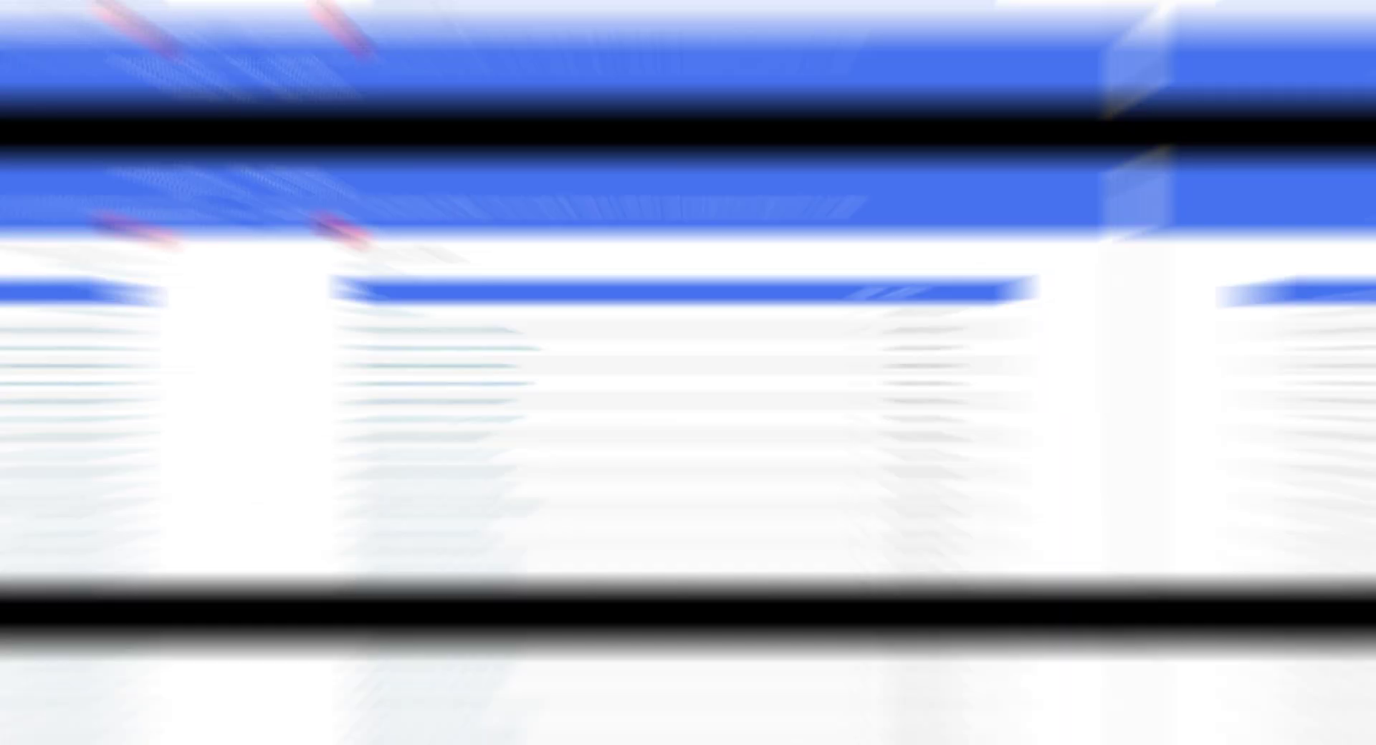
pyautogui.scroll(-10, 599, 387)
pyautogui.scroll(10, 599, 387)
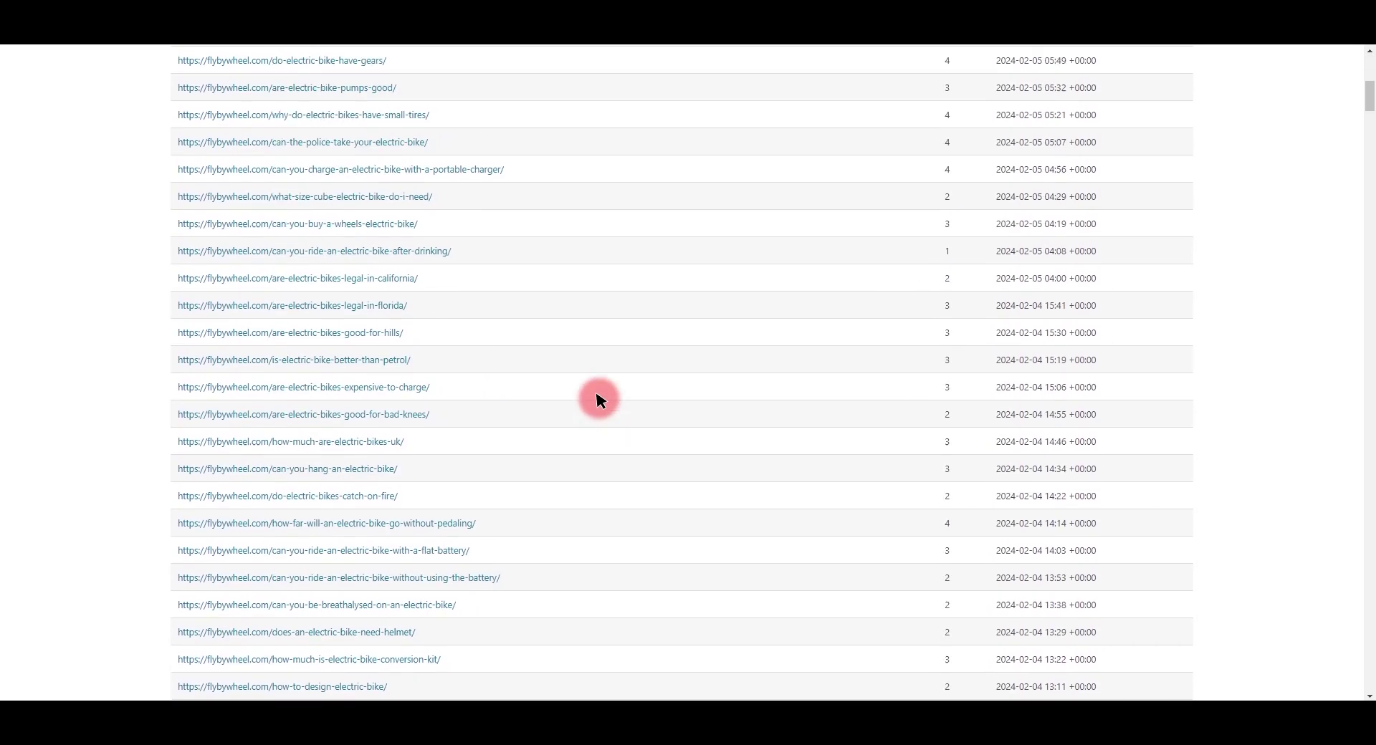
pyautogui.moveTo(126, 245); pyautogui.dragTo(891, 698)
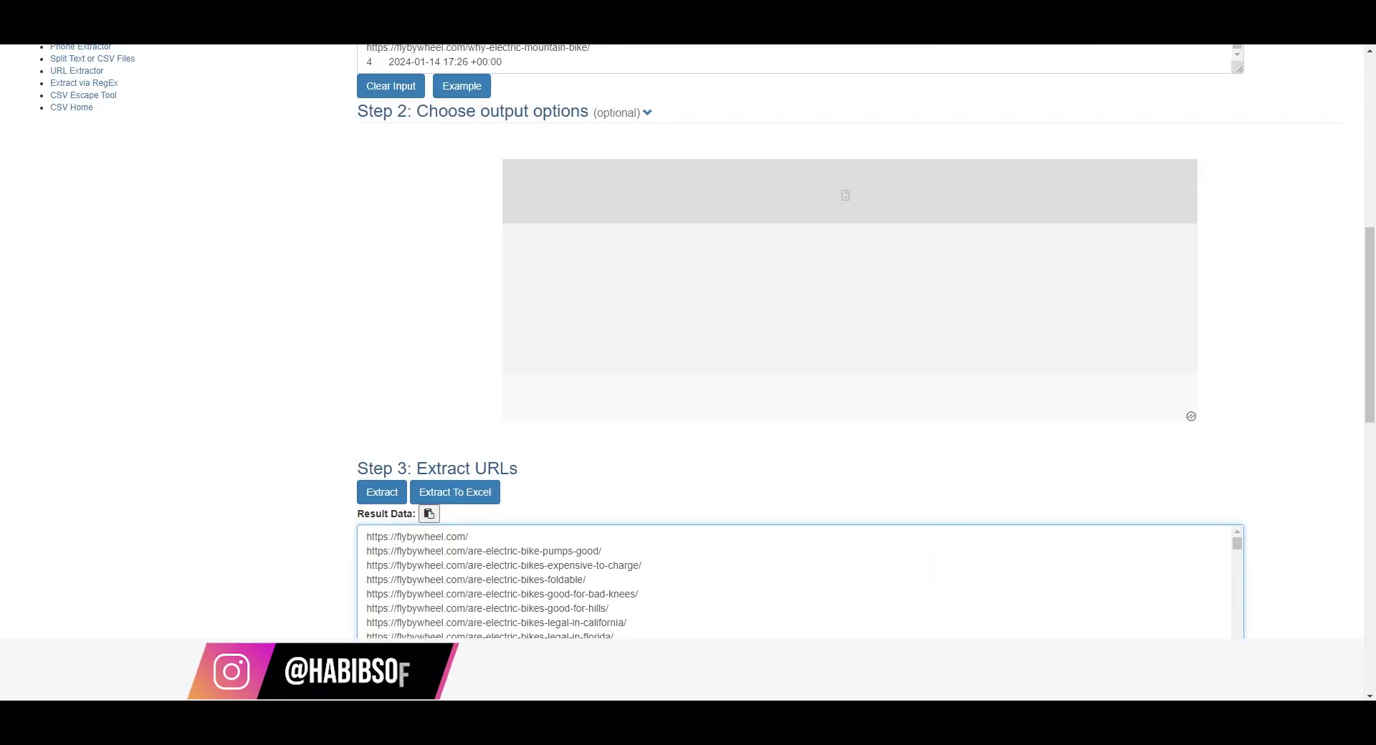
# Review the extracted URL list in the URL extractor's result data, and return to the spreadsheet's URL and Anchor columns.
pyautogui.scroll(-3, 593, 404)
pyautogui.moveTo(475, 325); pyautogui.dragTo(749, 270)
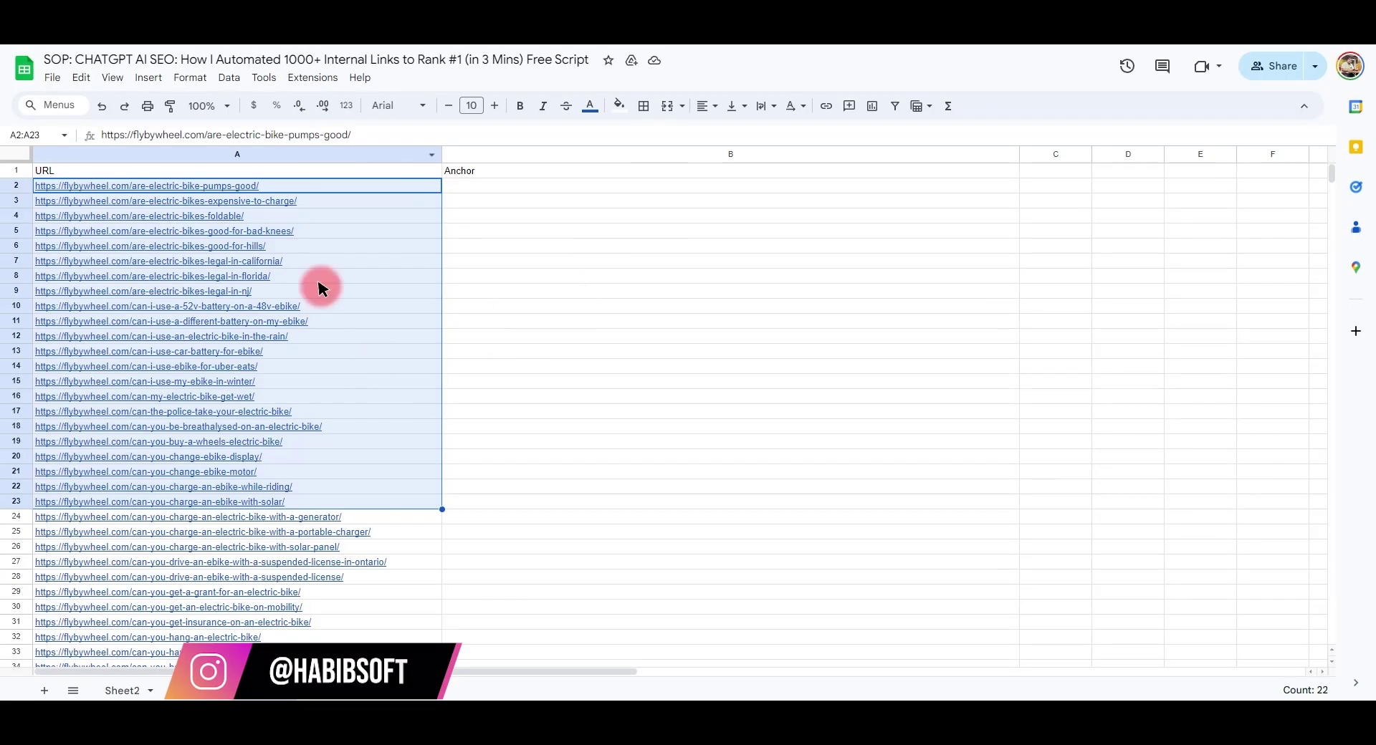
pyautogui.click(245, 186)
pyautogui.click(456, 195)
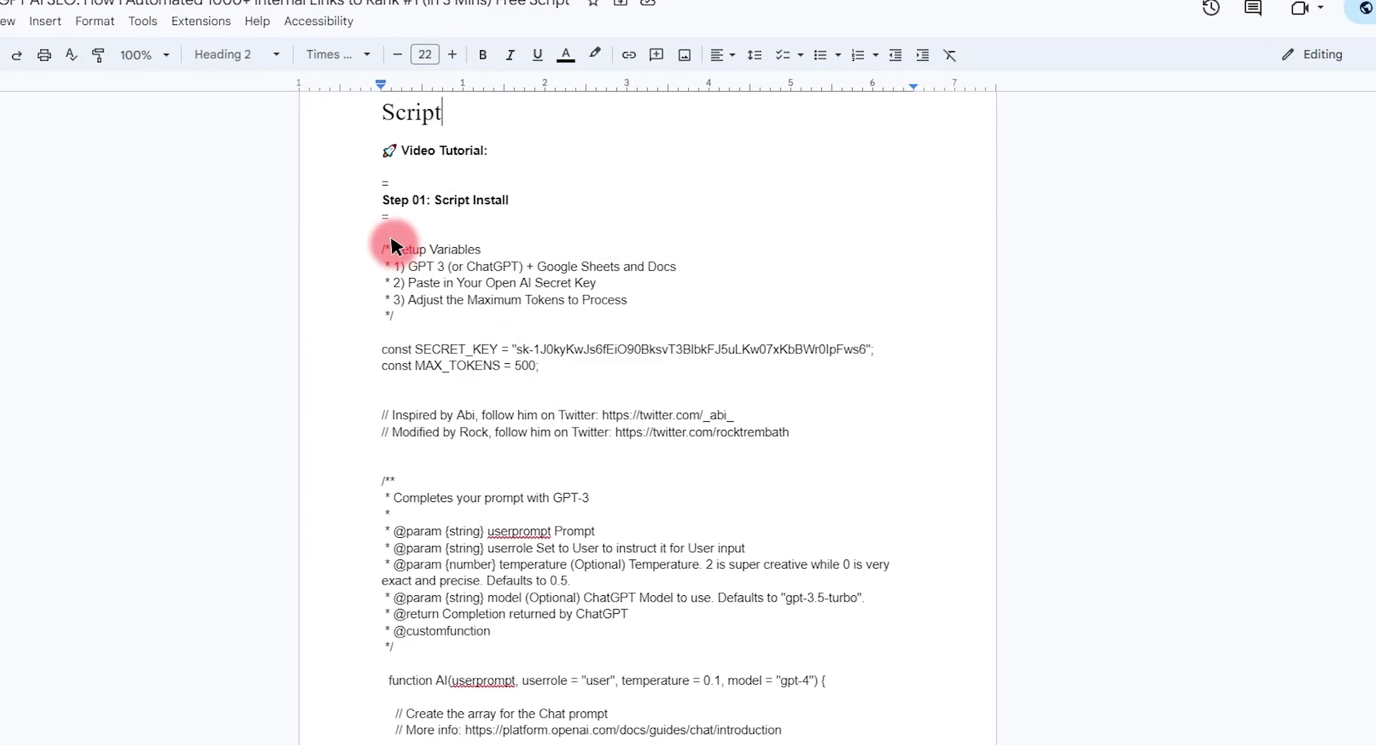
# Select the full script under Step 01 in the SOP document, and open the spreadsheet's Apps Script project.
pyautogui.moveTo(392, 245); pyautogui.dragTo(513, 572)
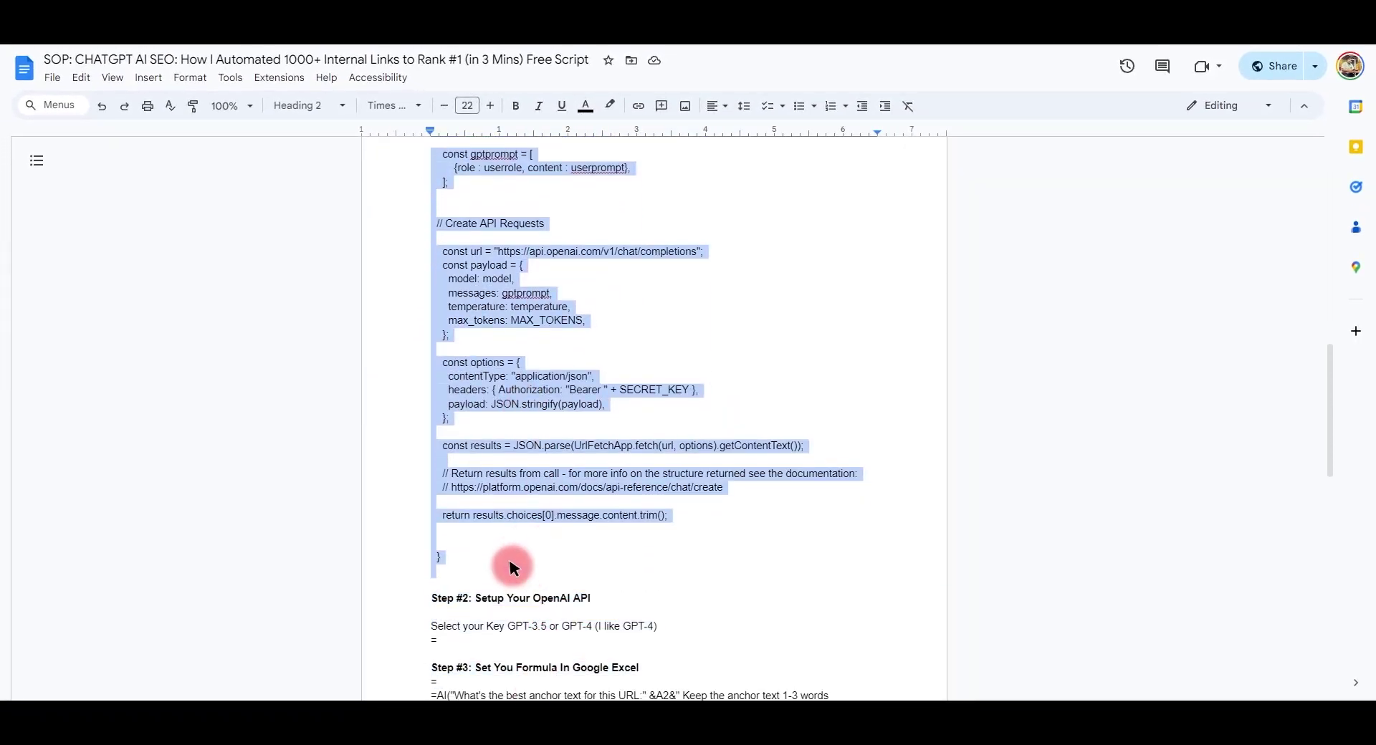
pyautogui.scroll(10, 605, 270)
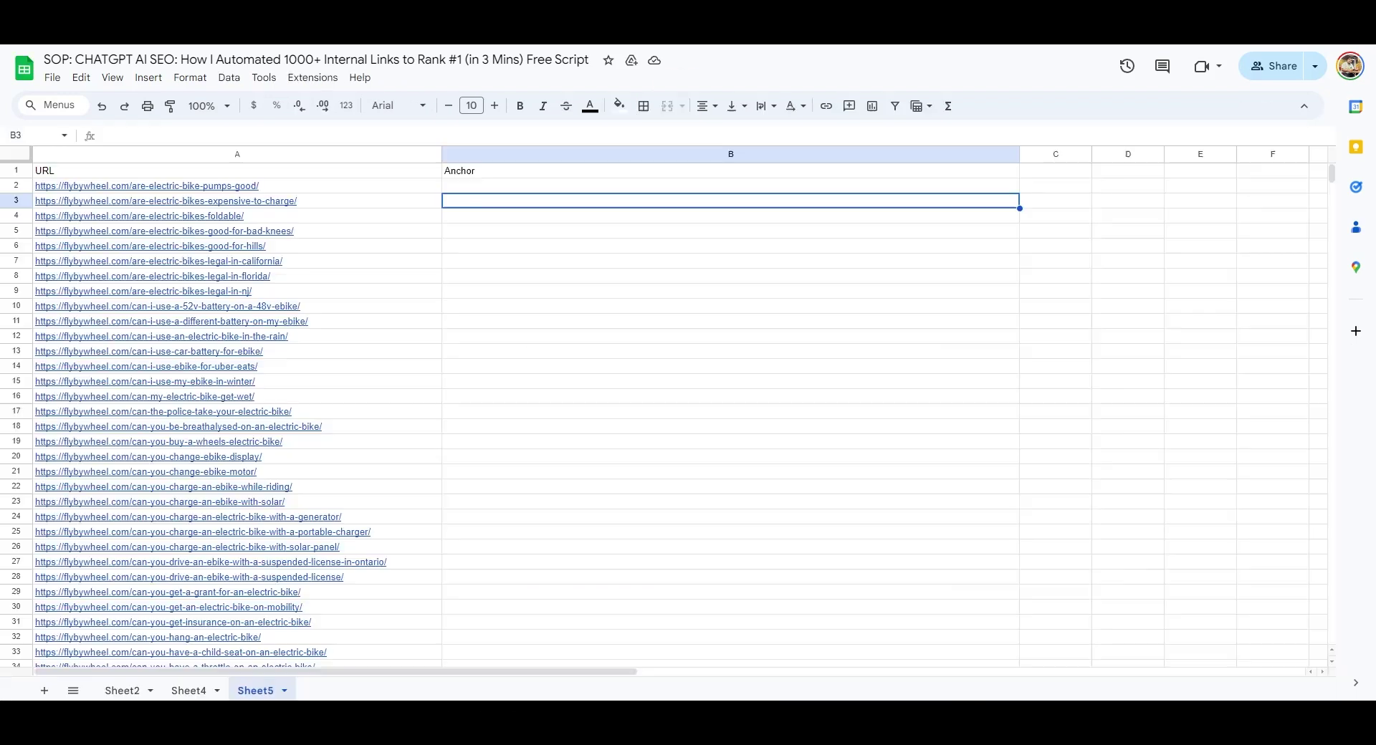
pyautogui.click(312, 78)
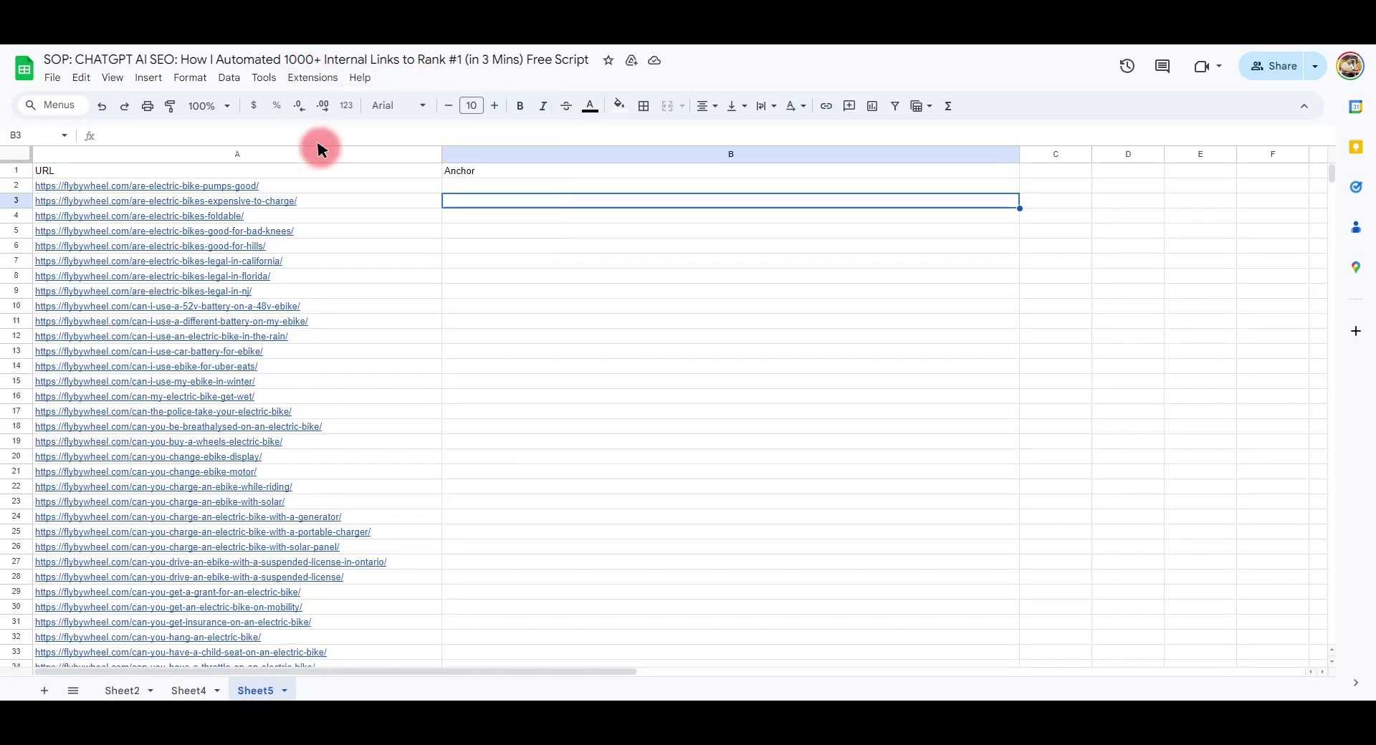
pyautogui.click(320, 149)
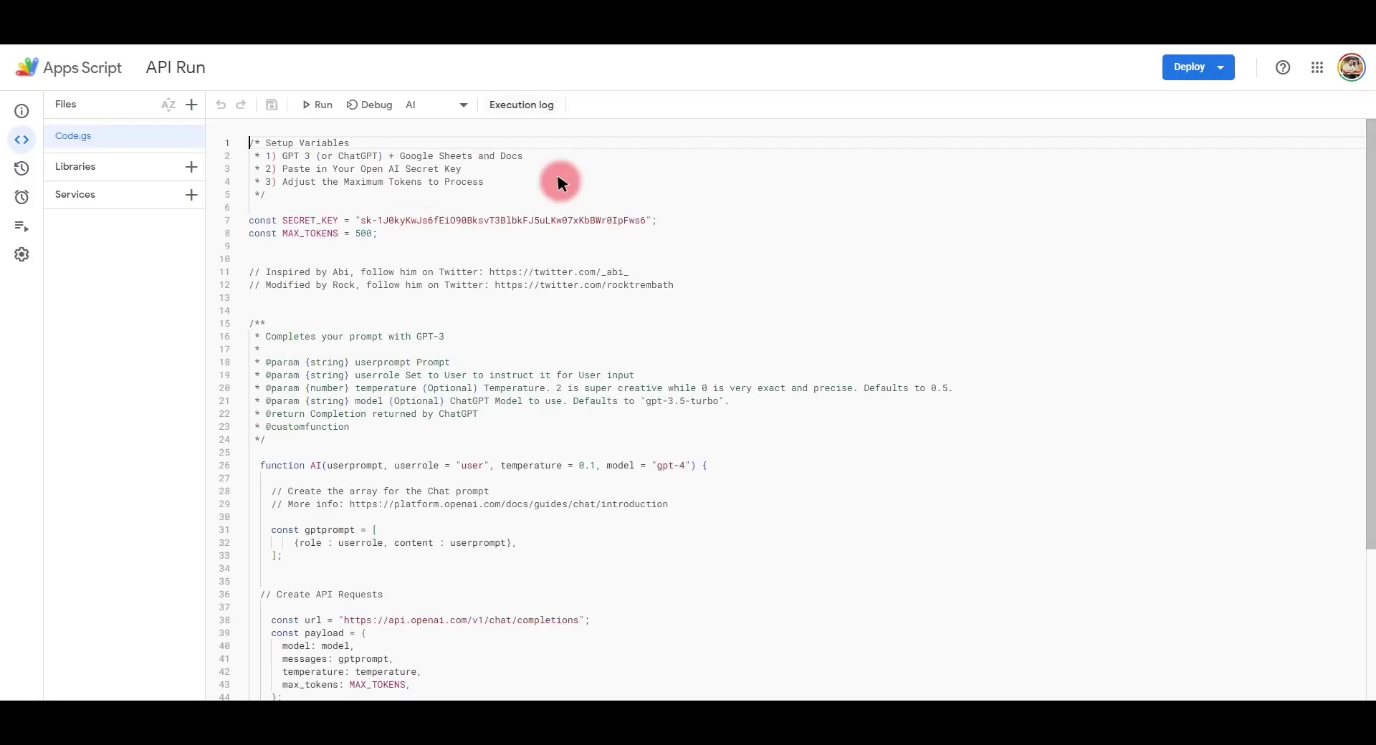
# Delete all the code in Code.gs, and undo the deletion.
pyautogui.scroll(-3, 381, 322)
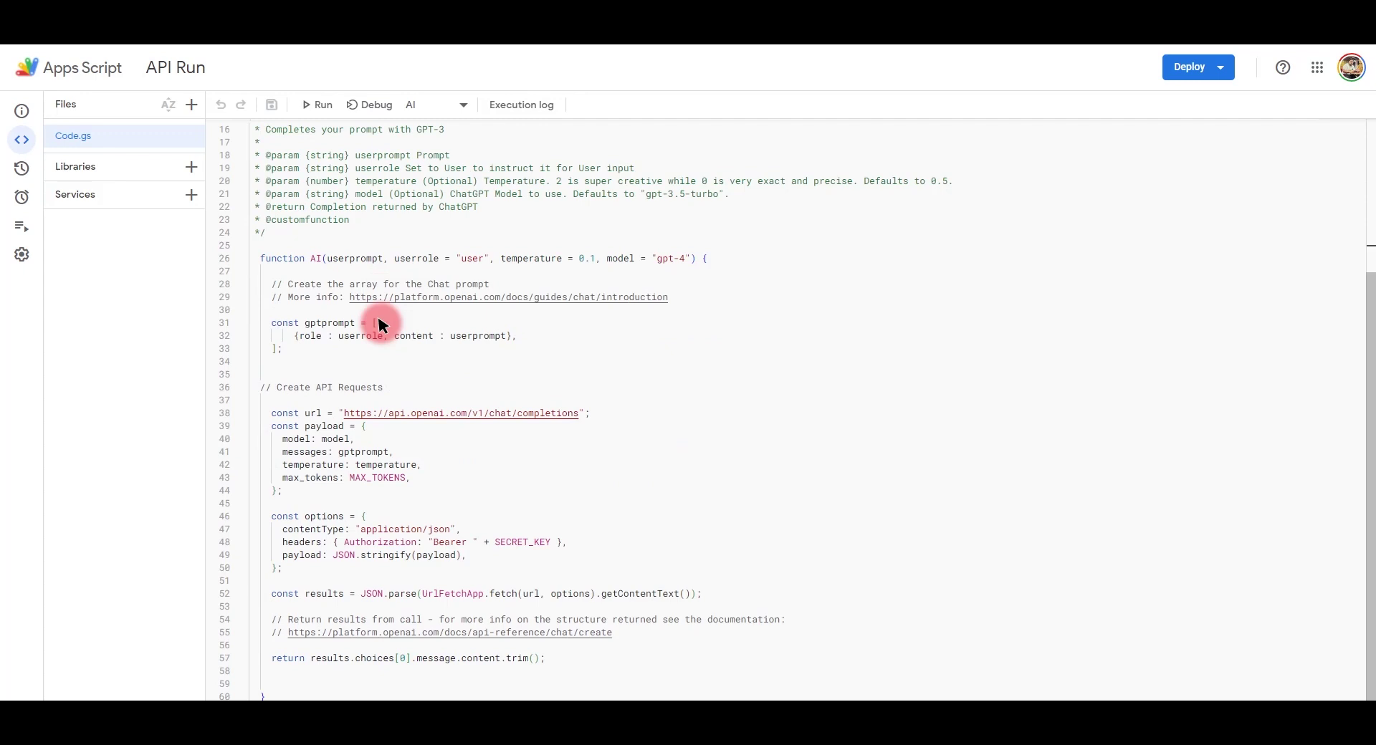
pyautogui.scroll(3, 381, 323)
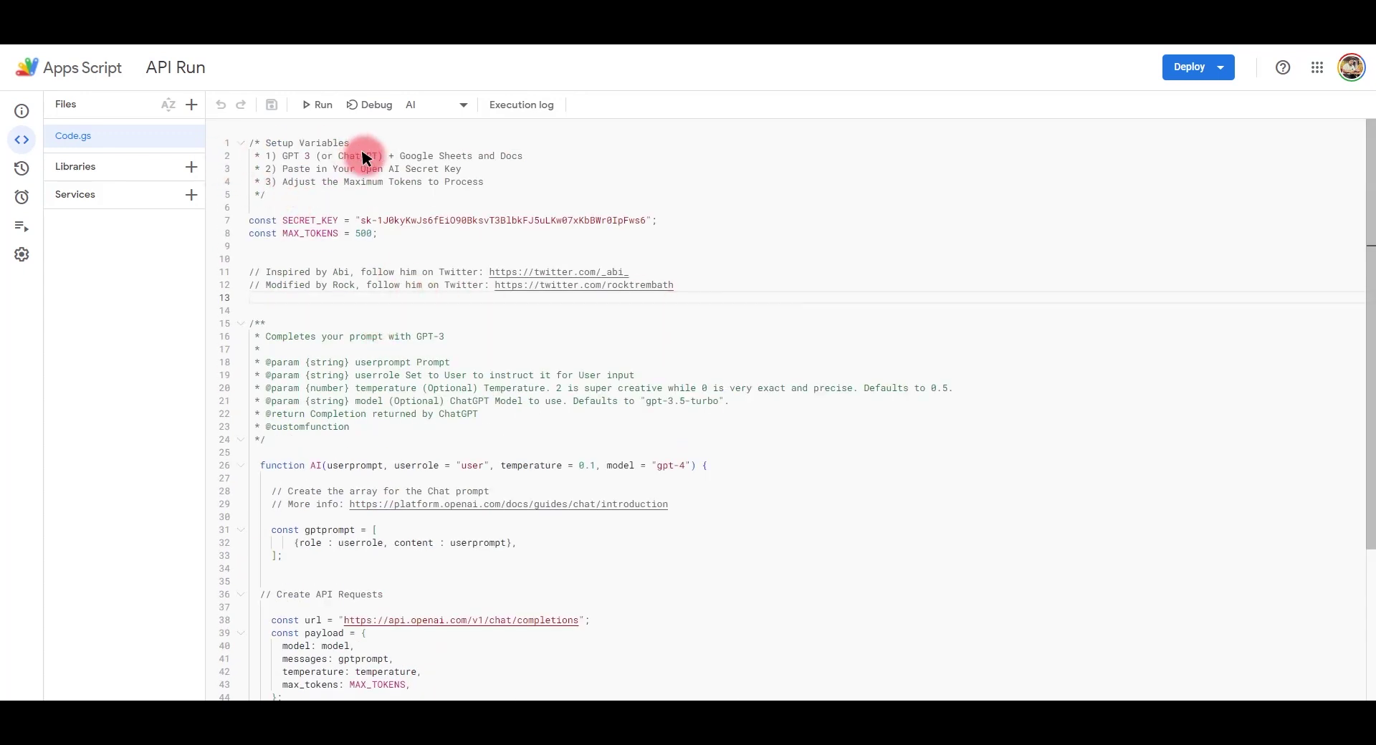
pyautogui.hotkey('ctrl', 'a')
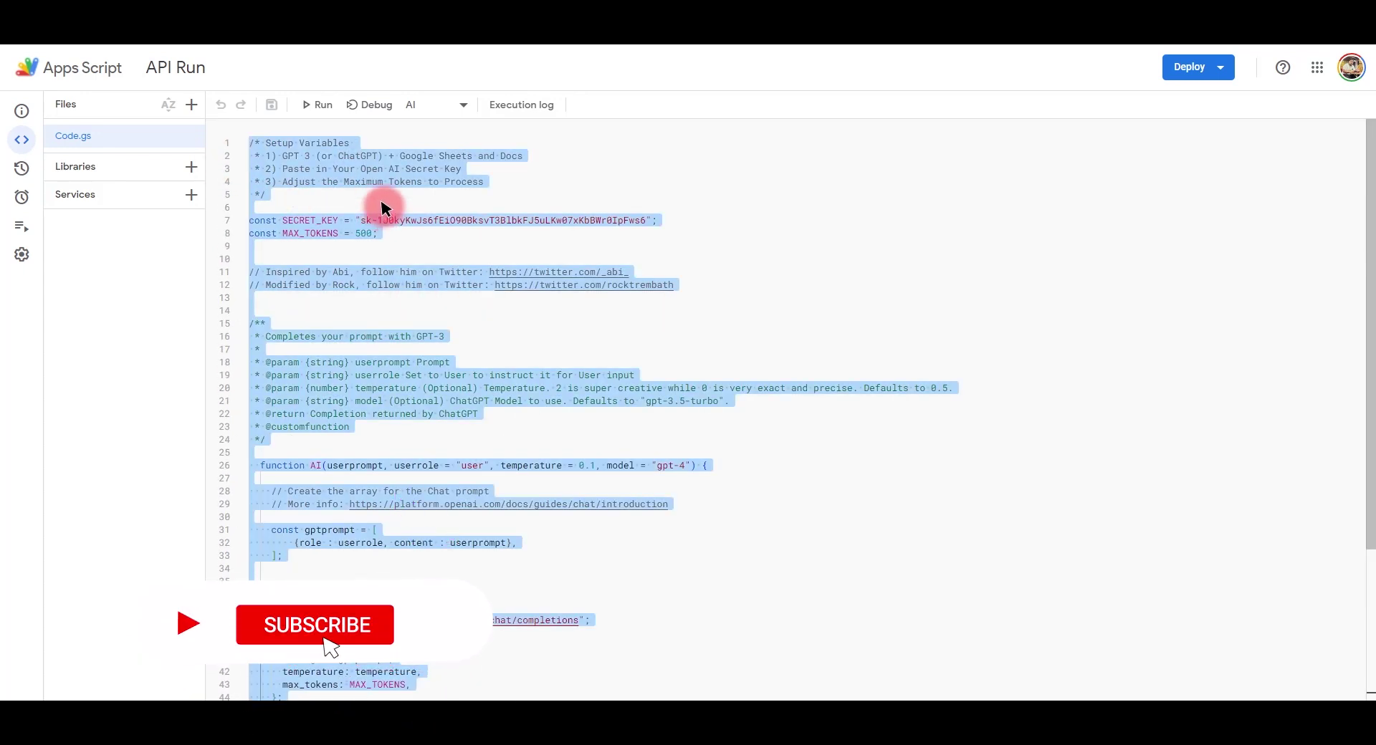
pyautogui.press('BackSpace')
pyautogui.hotkey('ctrl', 'z')
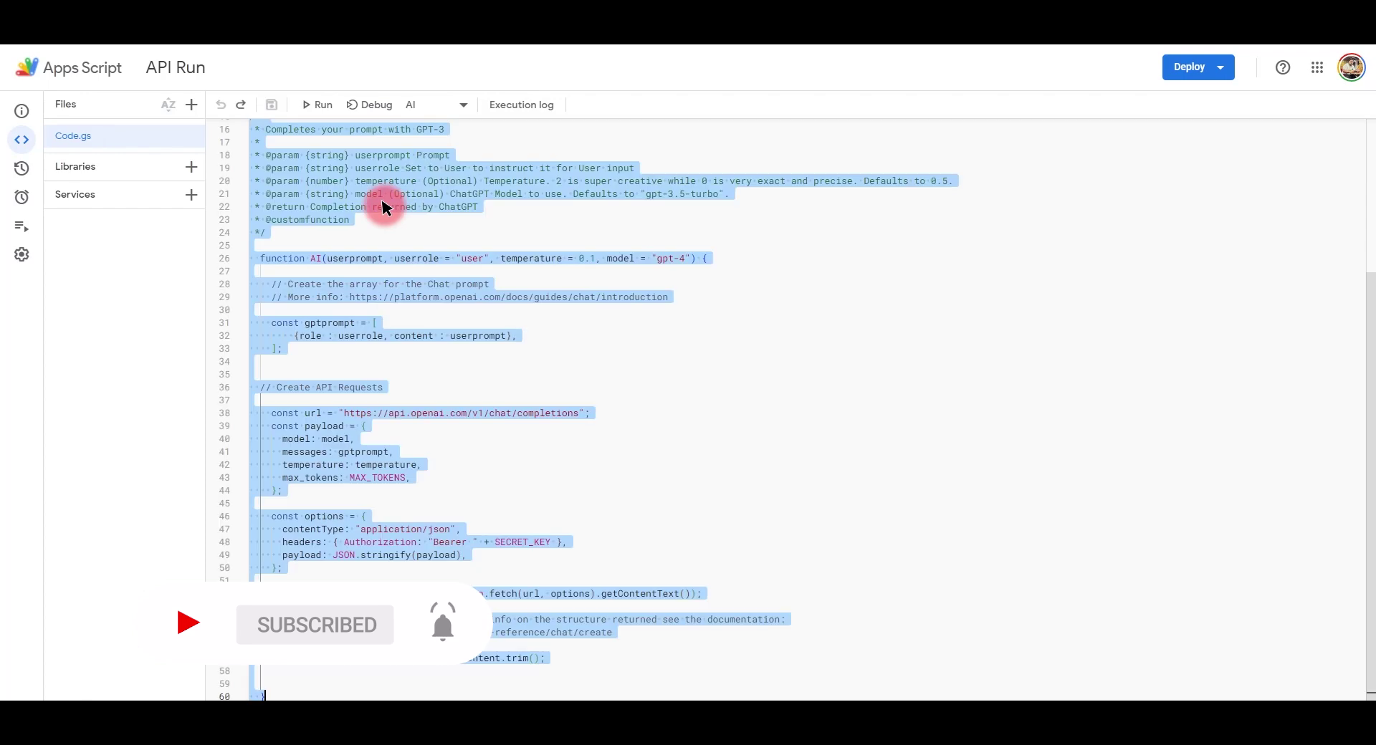
pyautogui.scroll(5, 388, 312)
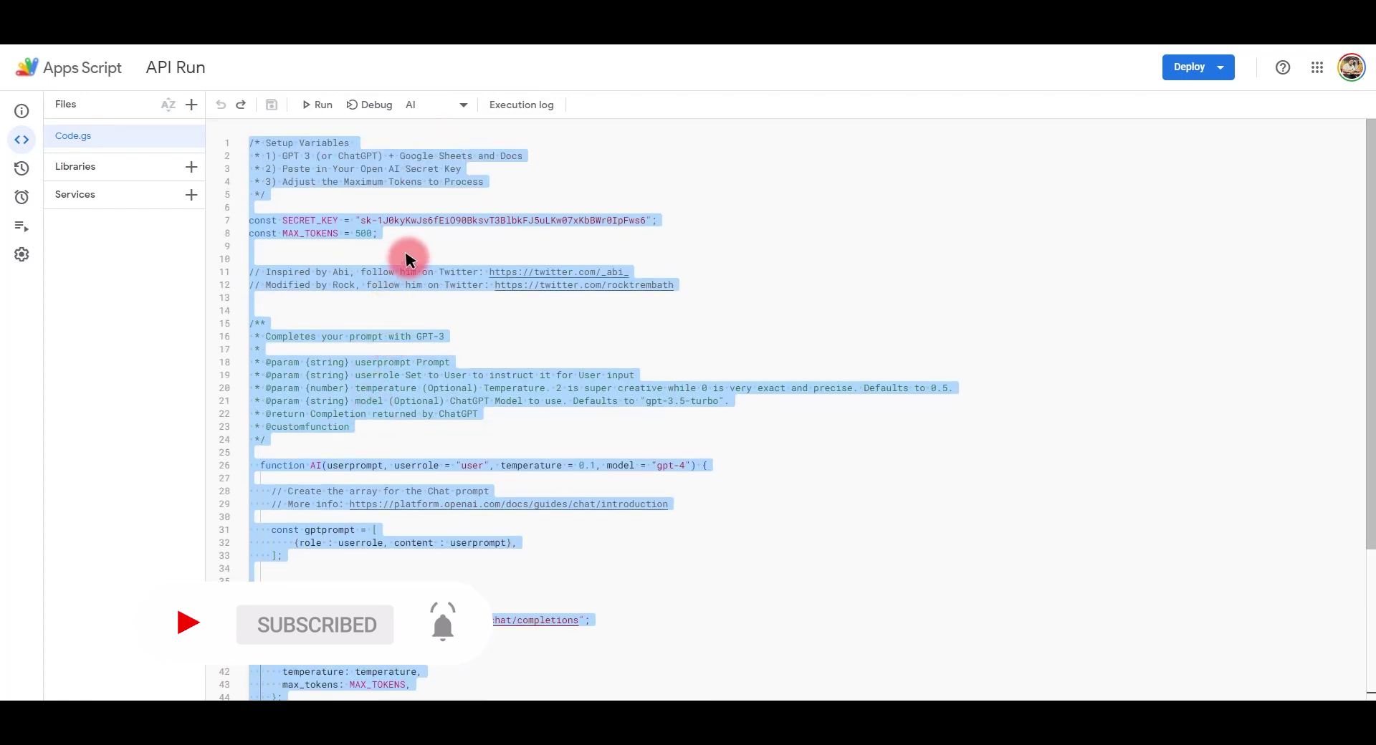
pyautogui.click(399, 259)
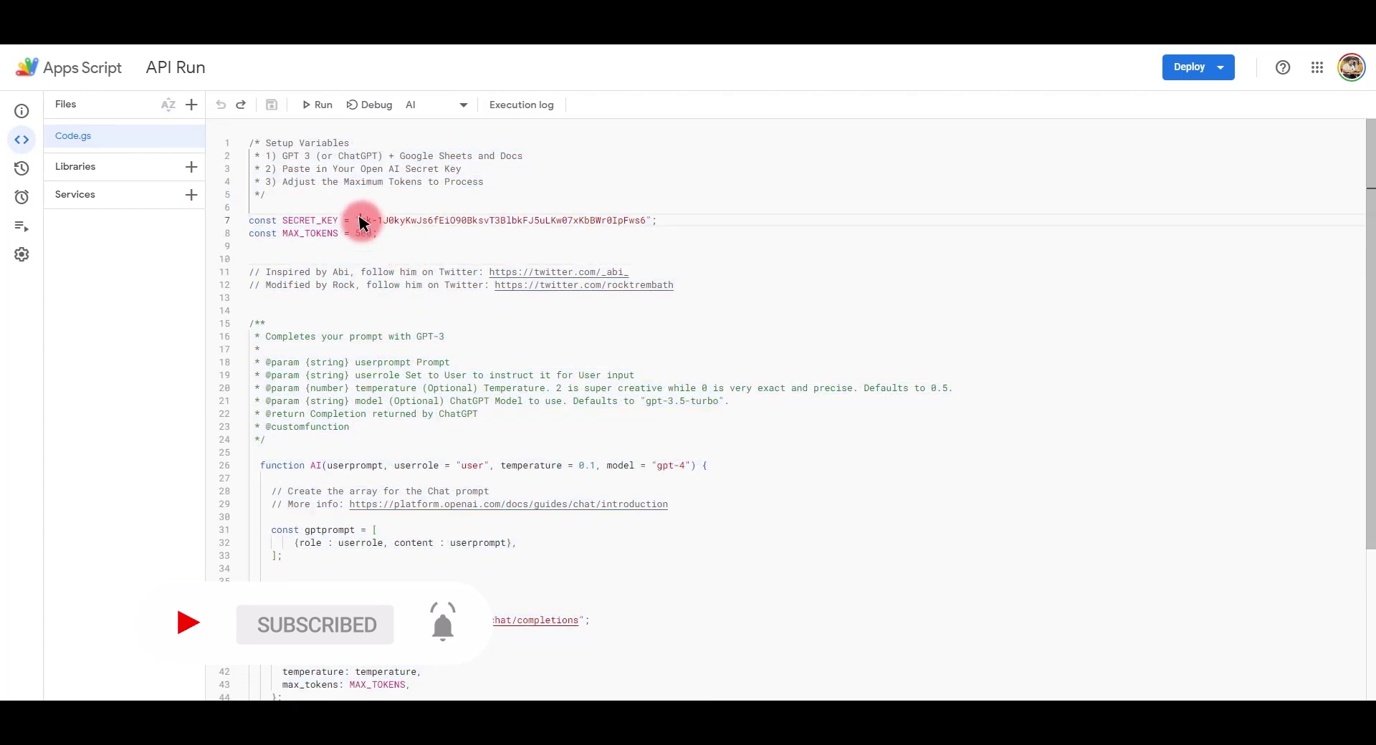
# Locate the SECRET_KEY value and the MAX_TOKENS setting in the script's setup variables.
pyautogui.moveTo(362, 223); pyautogui.dragTo(562, 223)
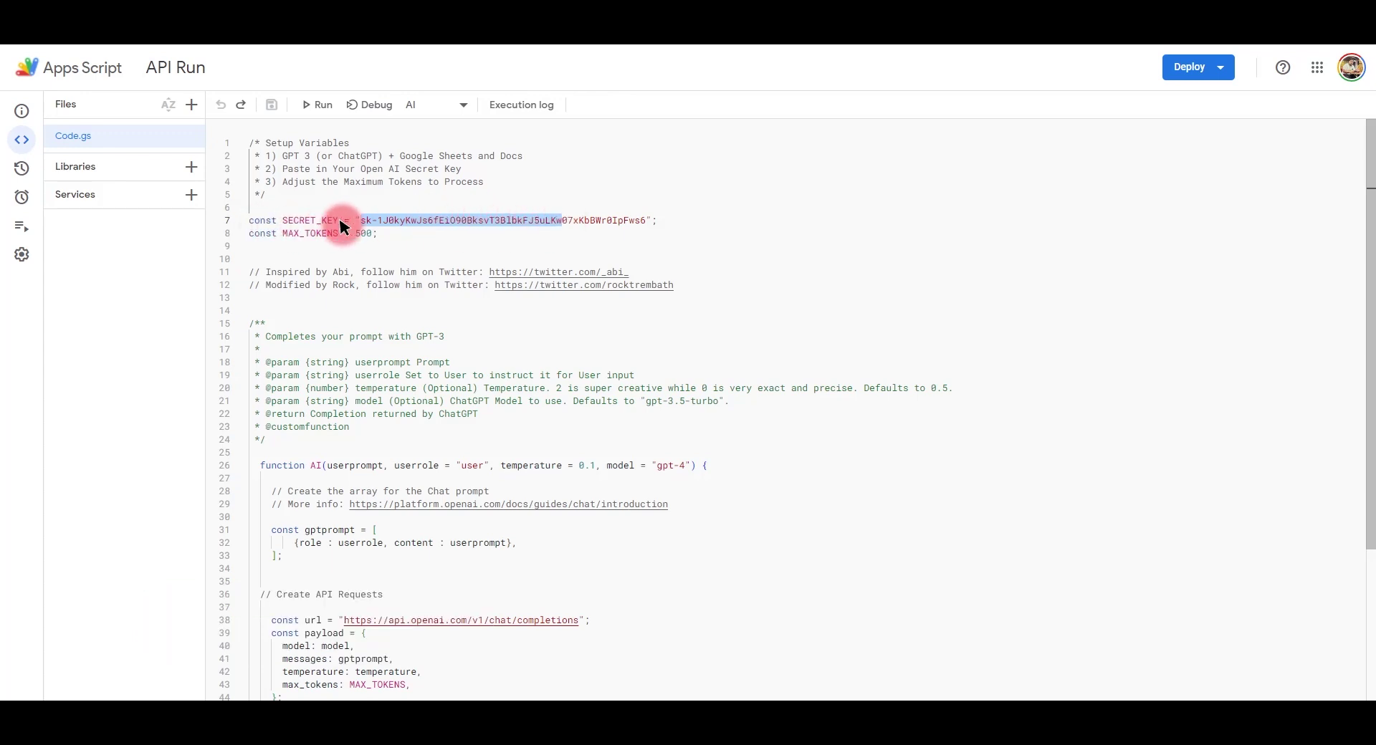
pyautogui.moveTo(364, 221); pyautogui.dragTo(640, 220)
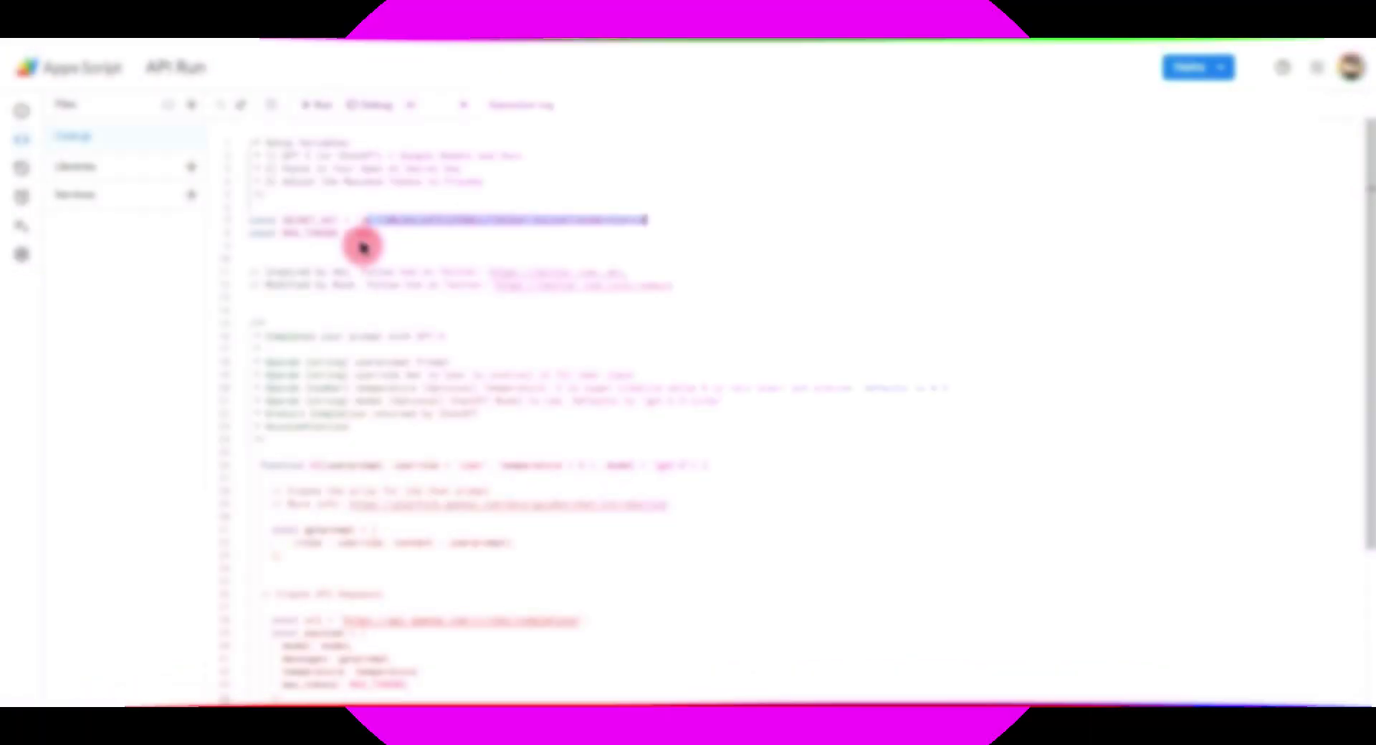
pyautogui.click(359, 234)
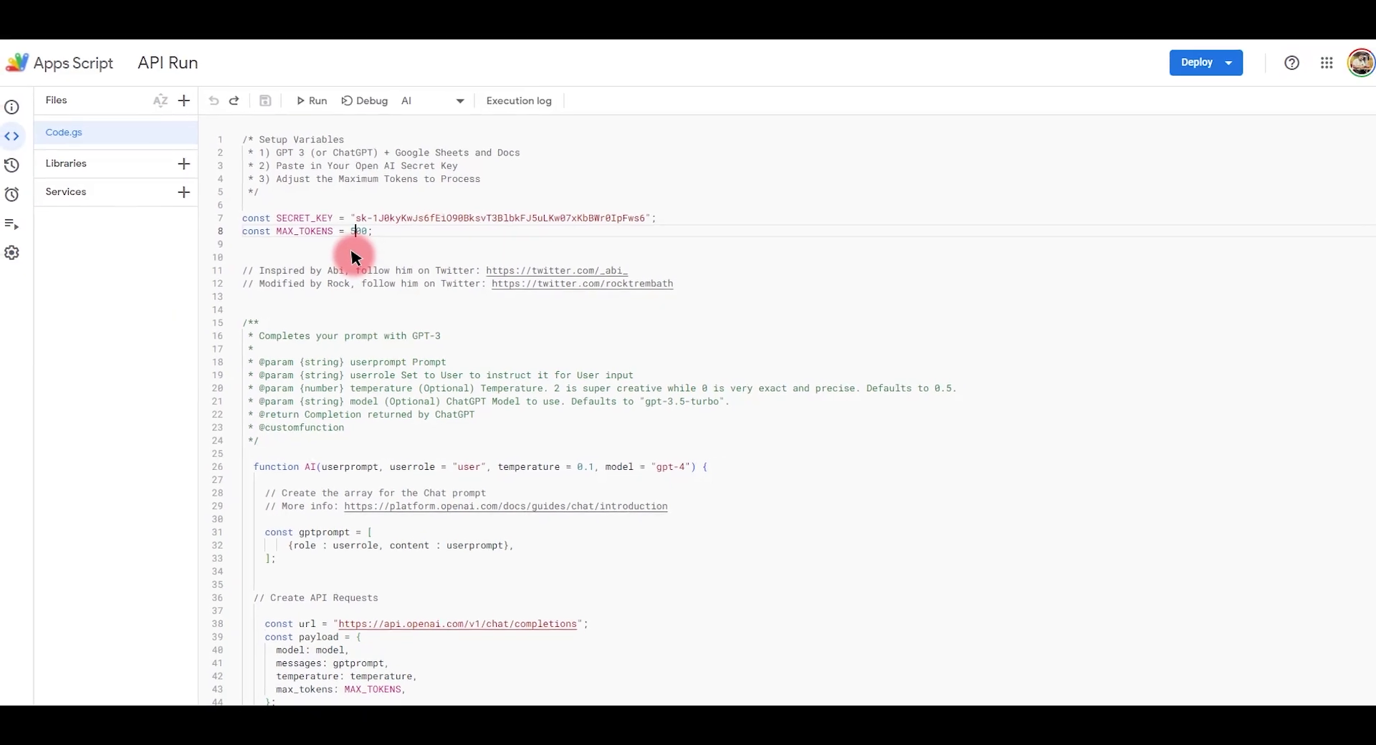
# Examine the rest of Code.gs, including the AI function's model parameter, the API request code and the MAX_TOKENS setting.
pyautogui.scroll(-5, 356, 258)
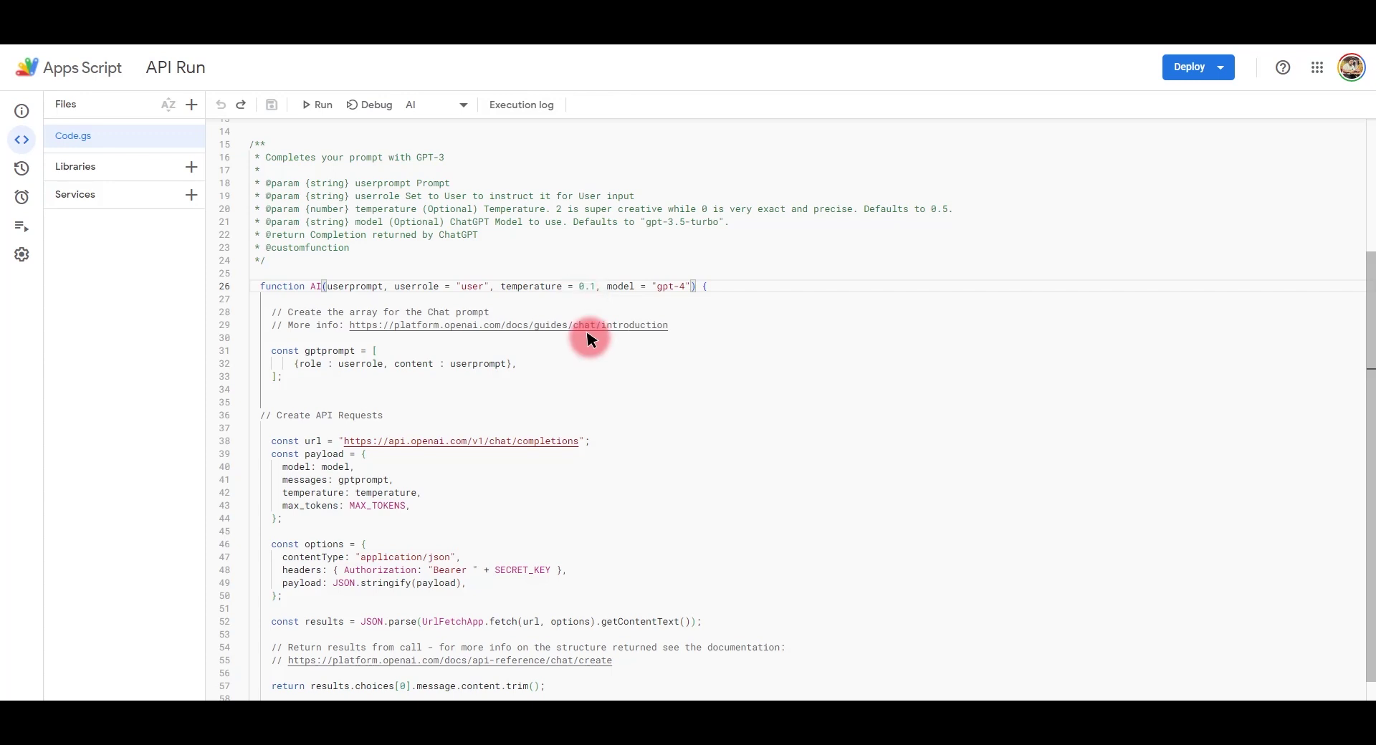
pyautogui.click(686, 351)
pyautogui.scroll(-1, 686, 349)
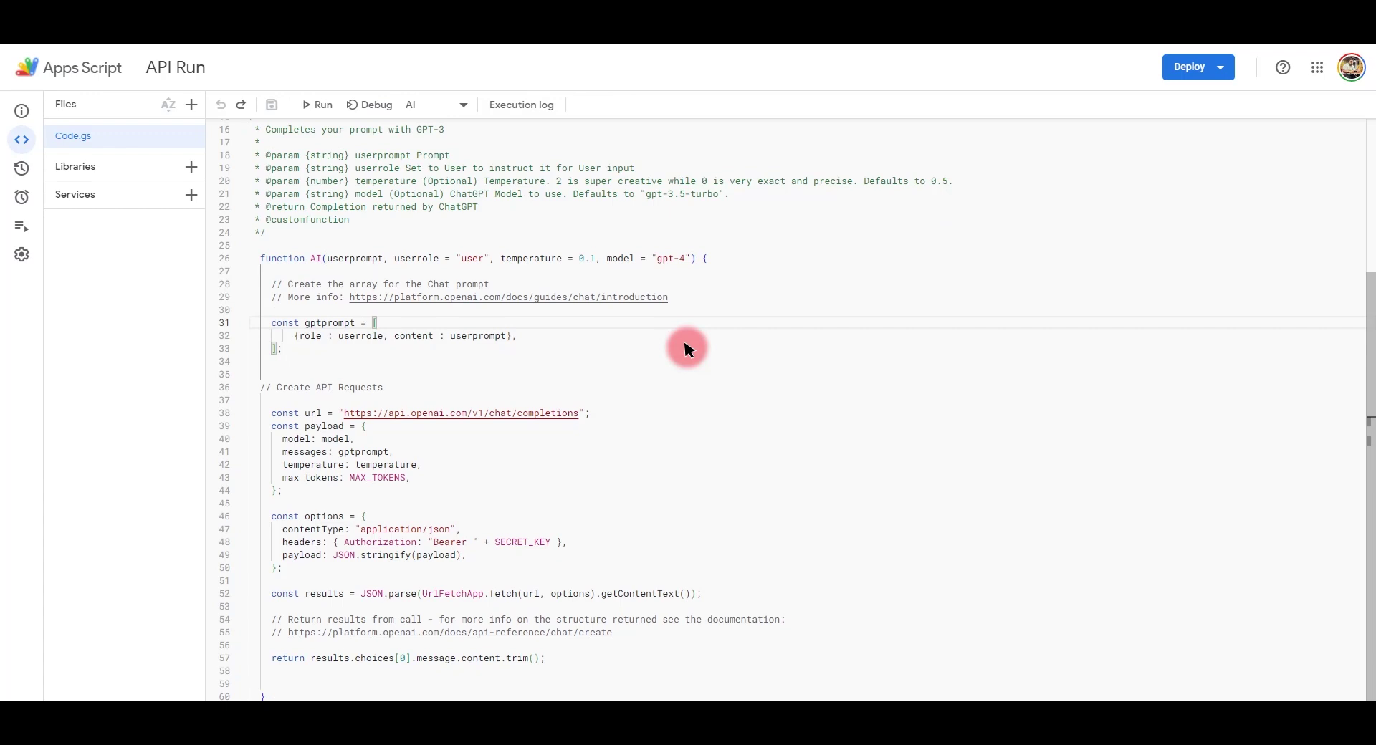
pyautogui.scroll(5, 752, 387)
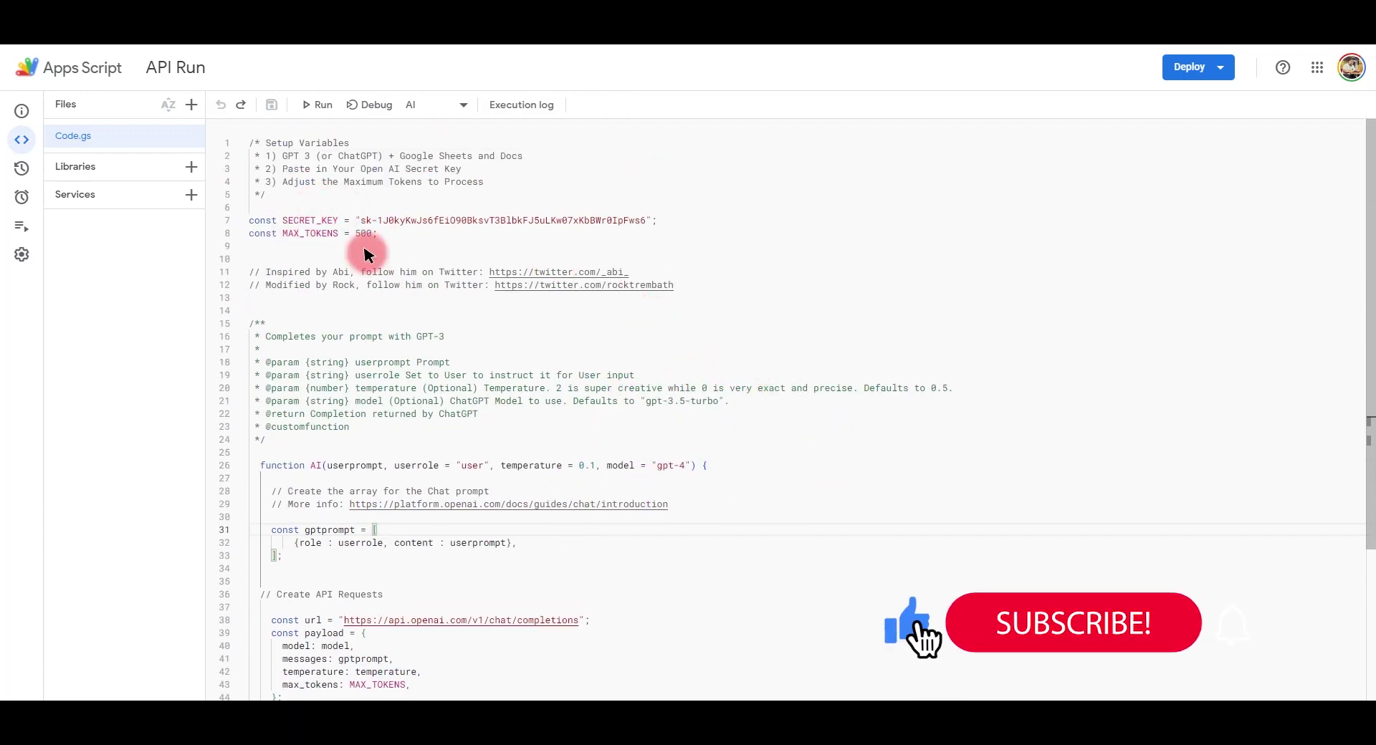
pyautogui.click(319, 233)
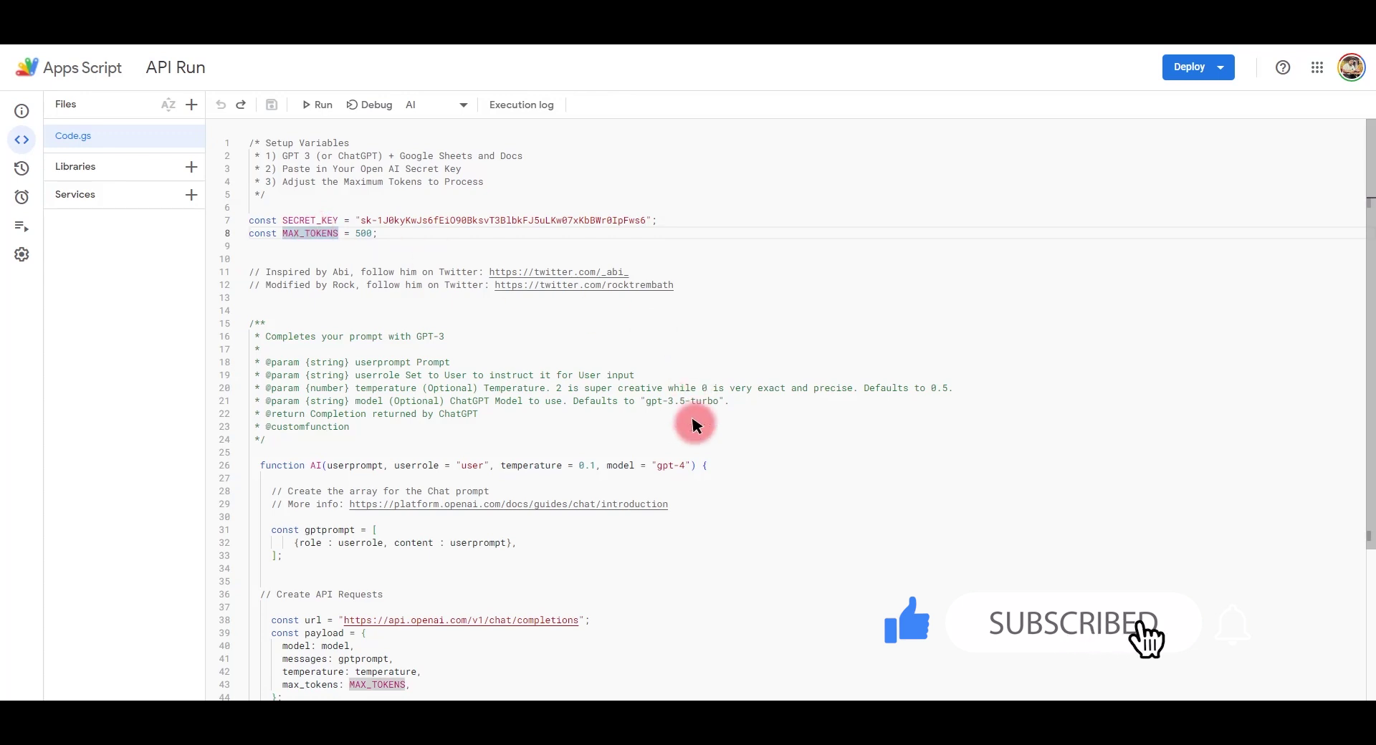
pyautogui.click(673, 466)
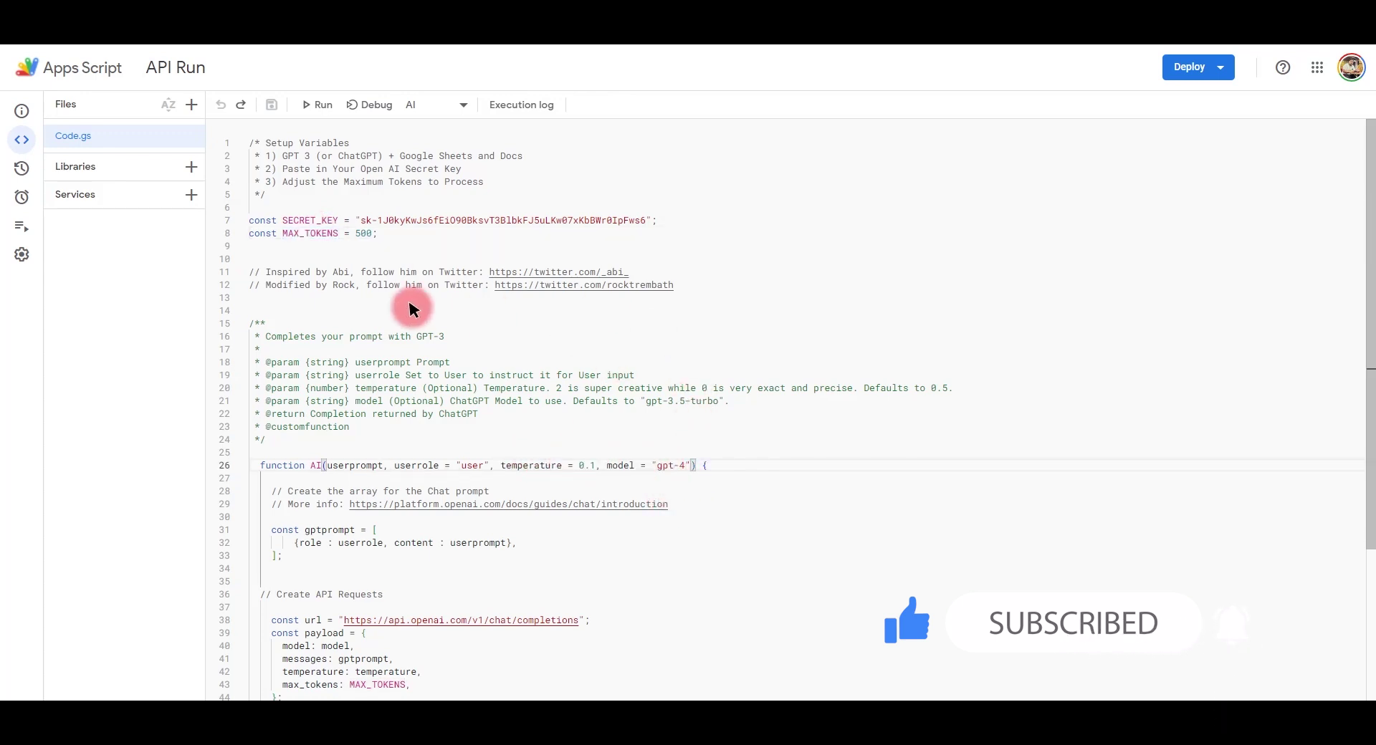
pyautogui.scroll(-3, 356, 252)
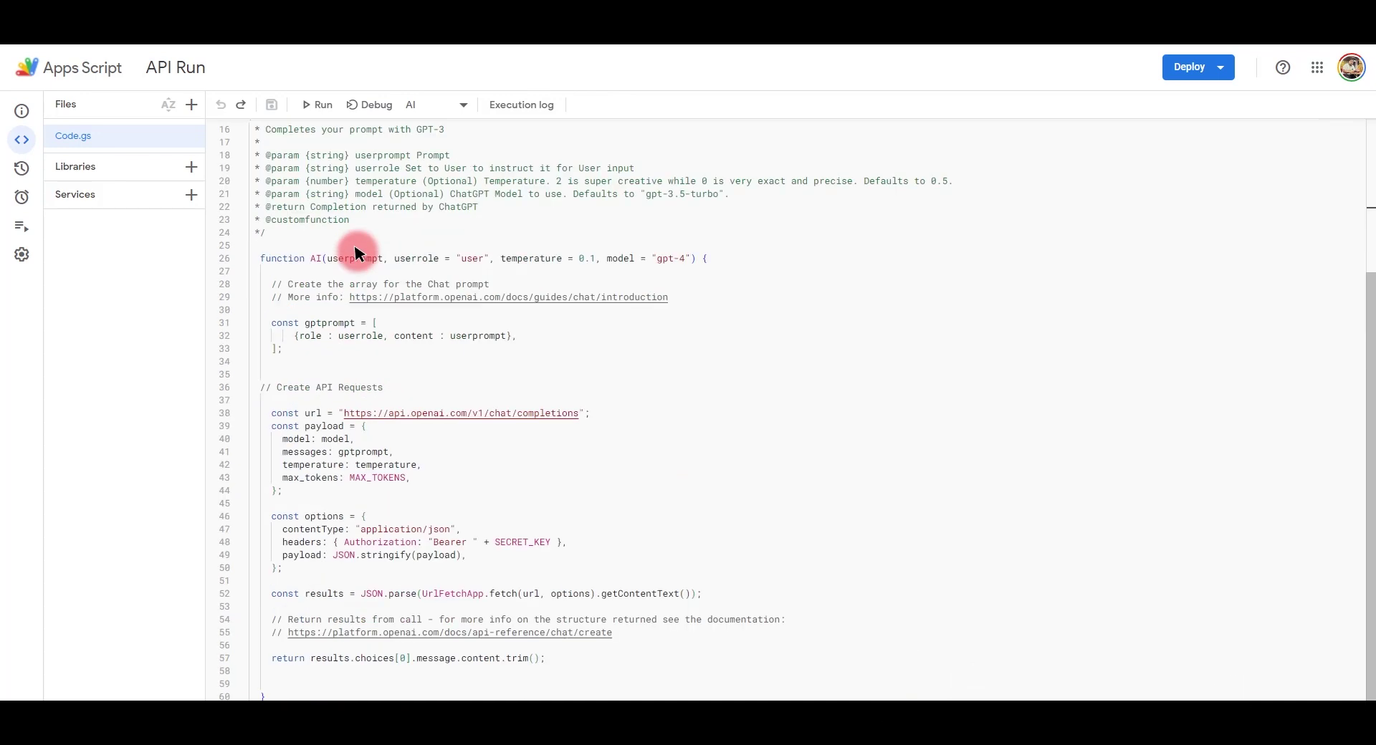
pyautogui.scroll(3, 356, 253)
pyautogui.click(357, 248)
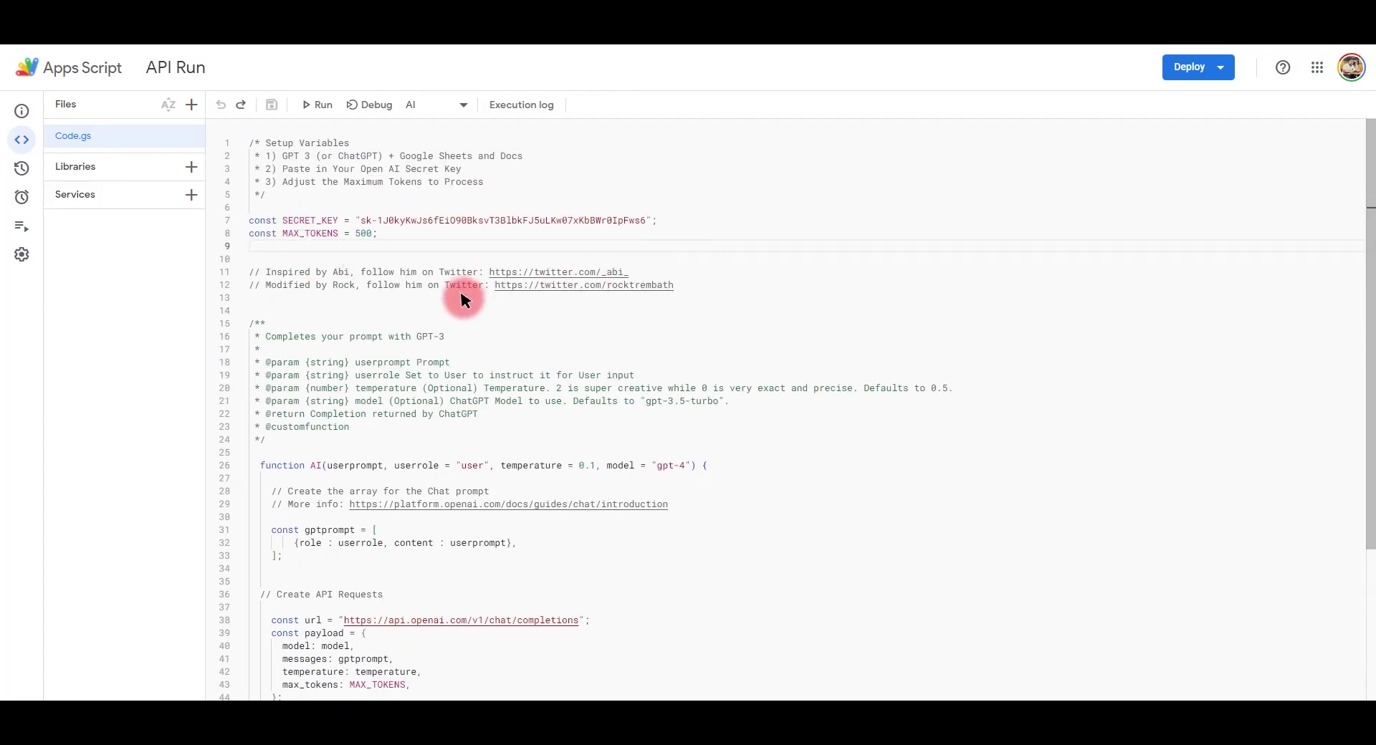
pyautogui.scroll(-5, 446, 293)
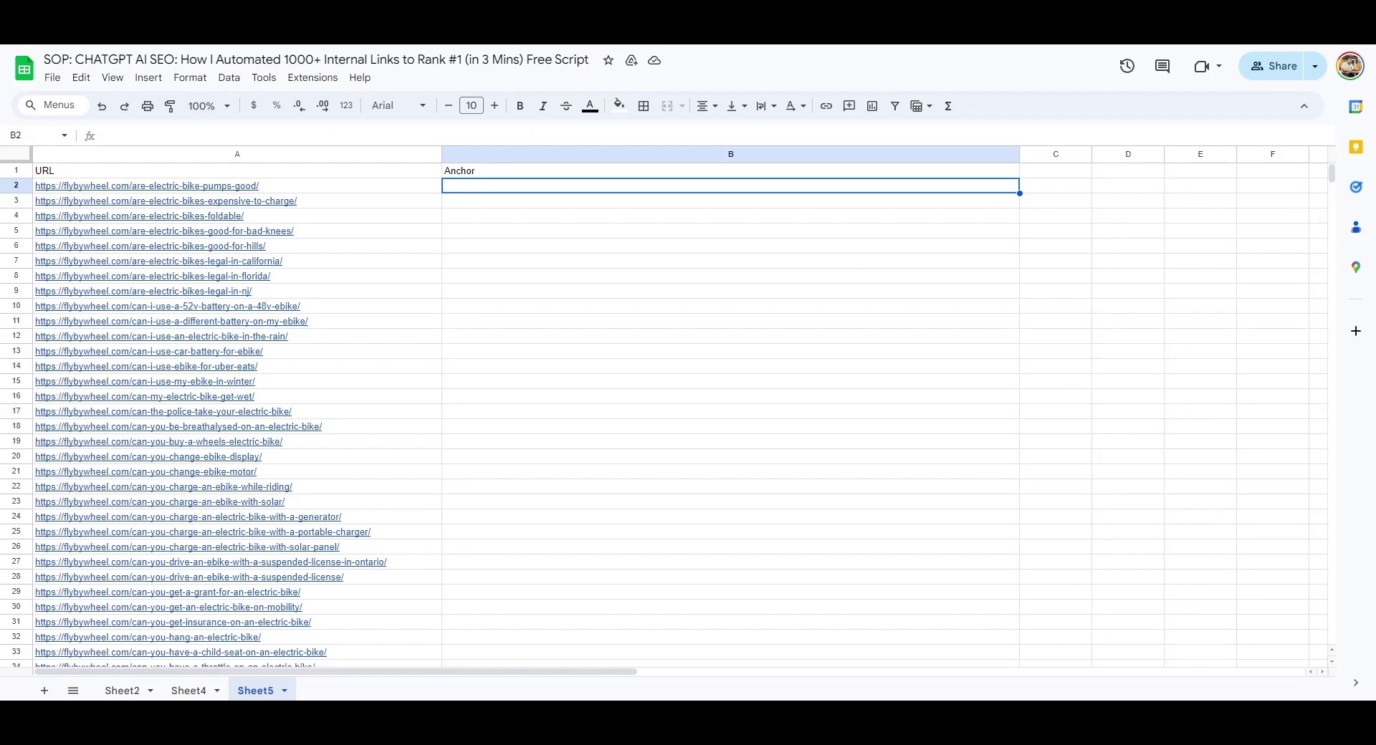
# Switch to the SOP document, read the Step #2 OpenAI API instructions and highlight the Step #3 anchor text formula.
pyautogui.click(453, 22)
pyautogui.scroll(-10, 615, 392)
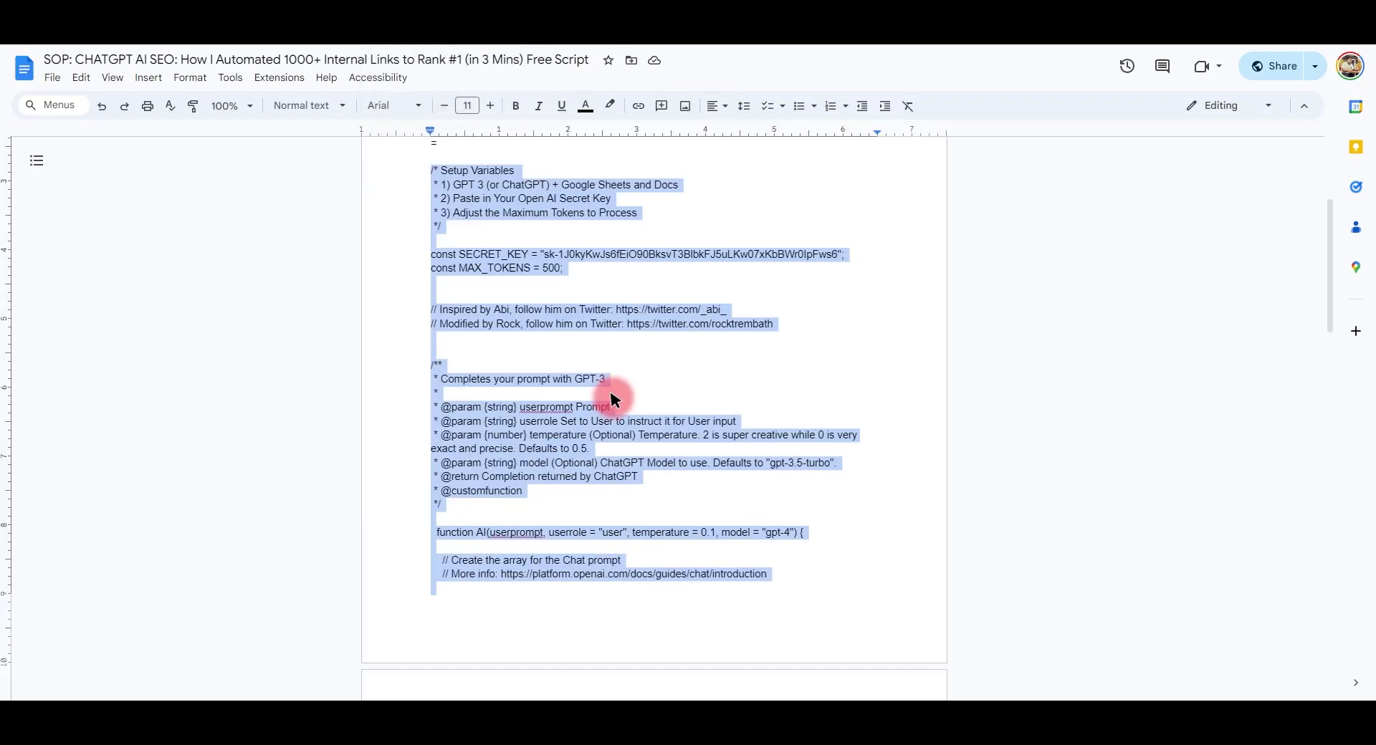
pyautogui.scroll(-3, 614, 393)
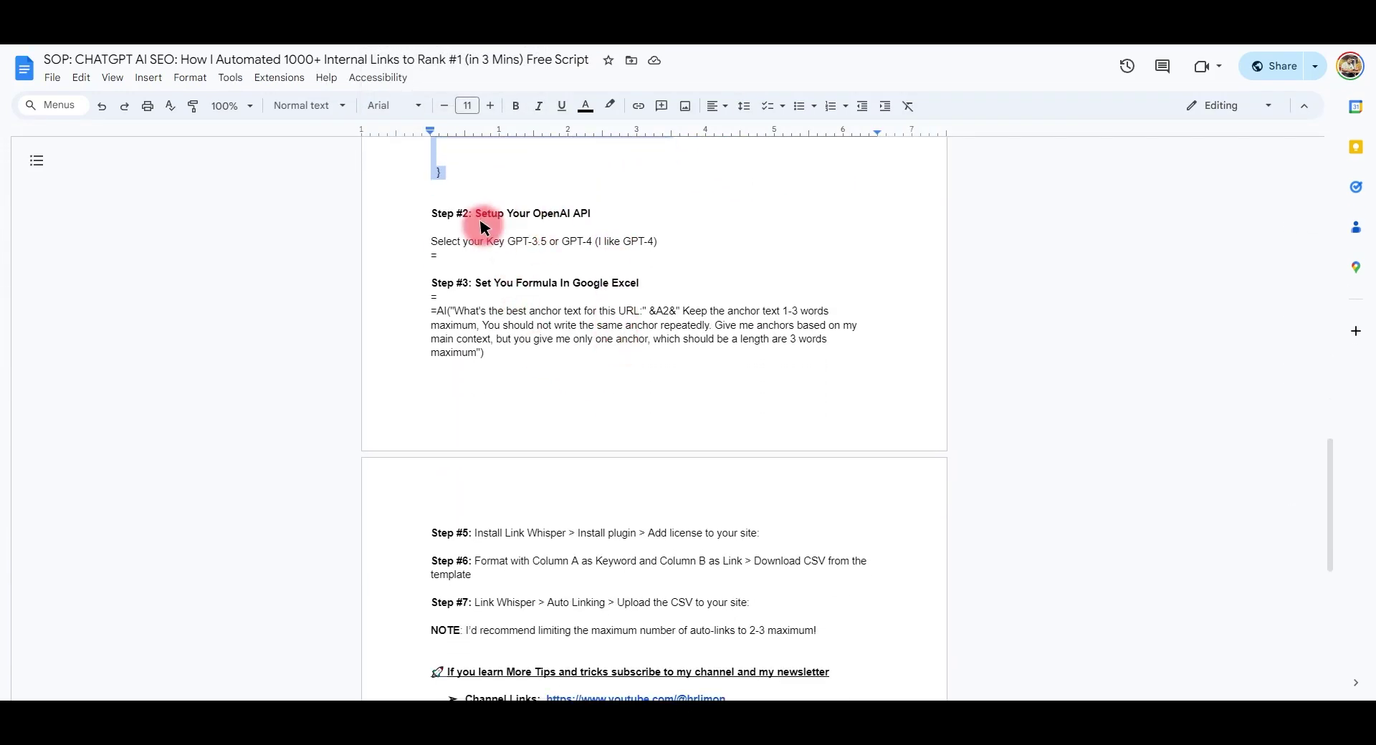
pyautogui.moveTo(432, 214); pyautogui.dragTo(660, 254)
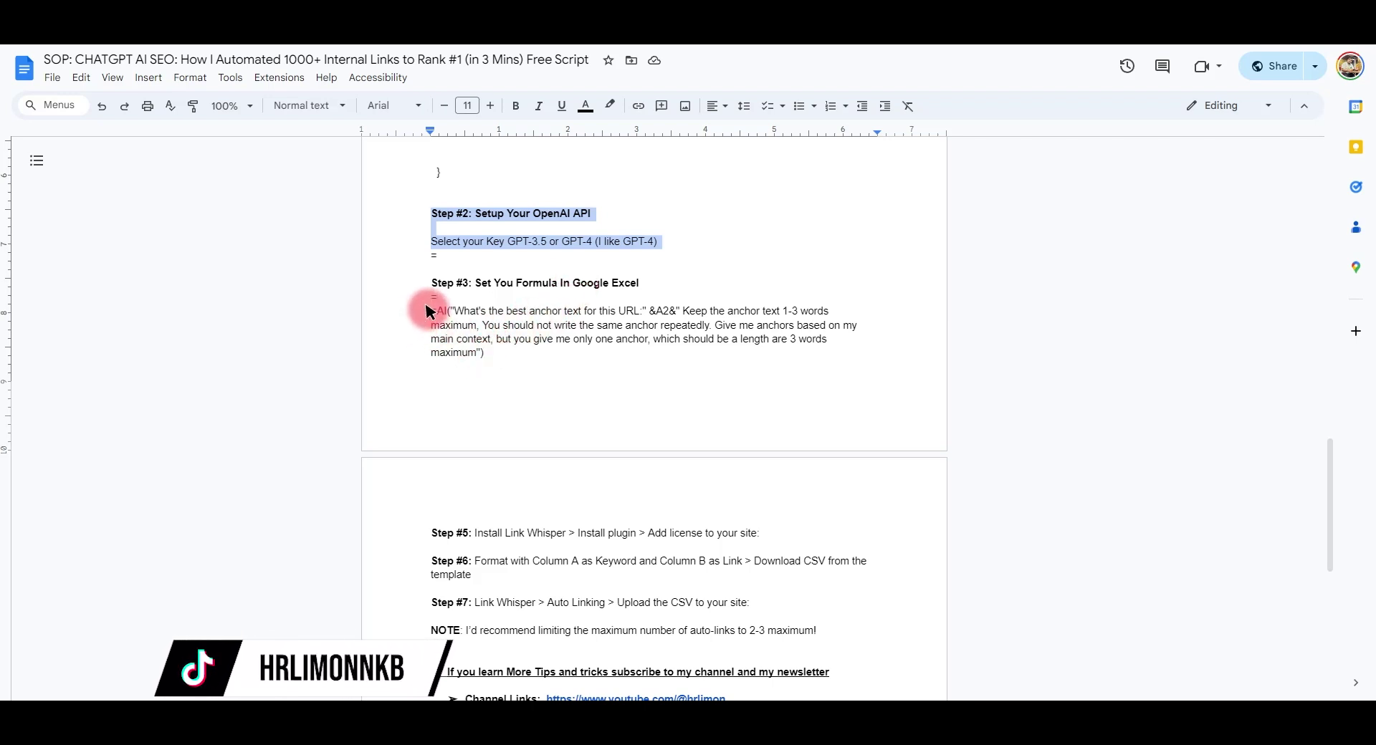
pyautogui.moveTo(429, 310); pyautogui.dragTo(478, 351)
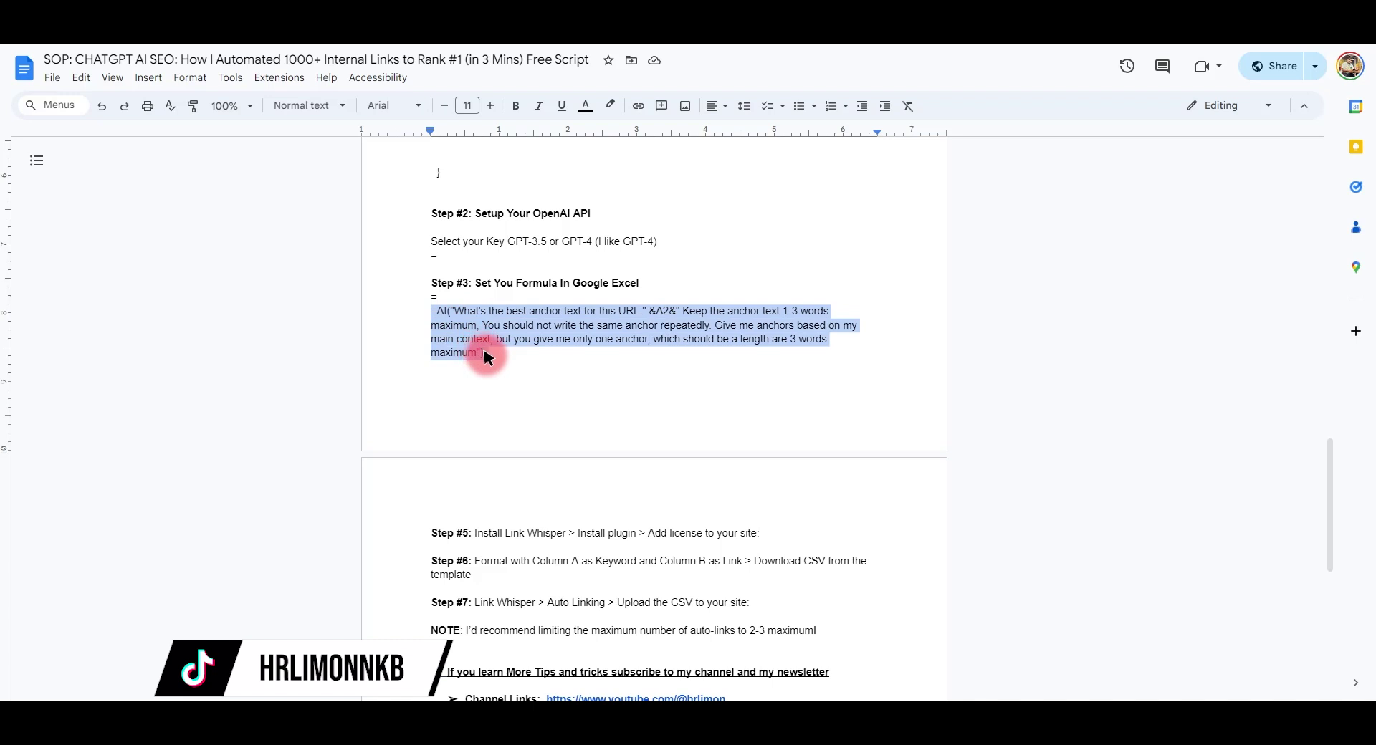
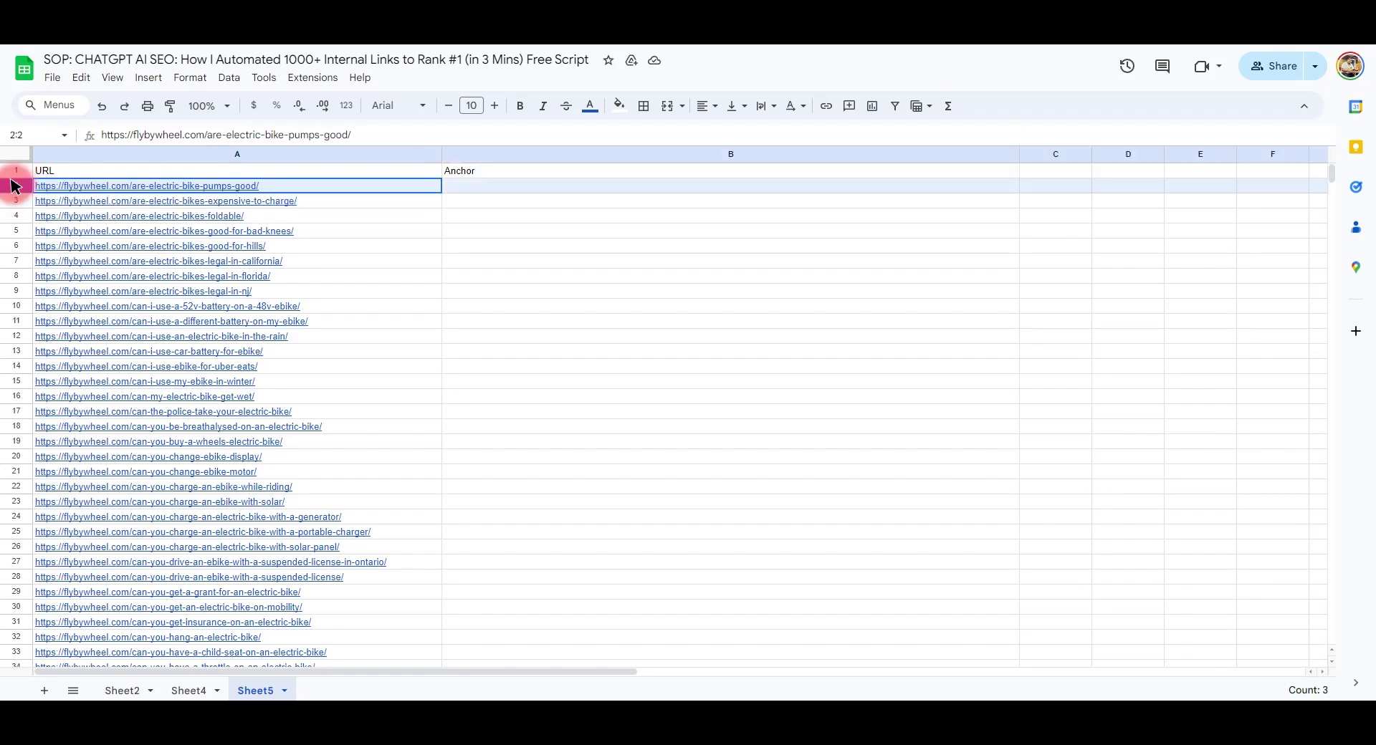
# Return to Sheet5, locate the URL column and row 2, and select the Anchor cell B2.
pyautogui.click(277, 153)
pyautogui.click(12, 188)
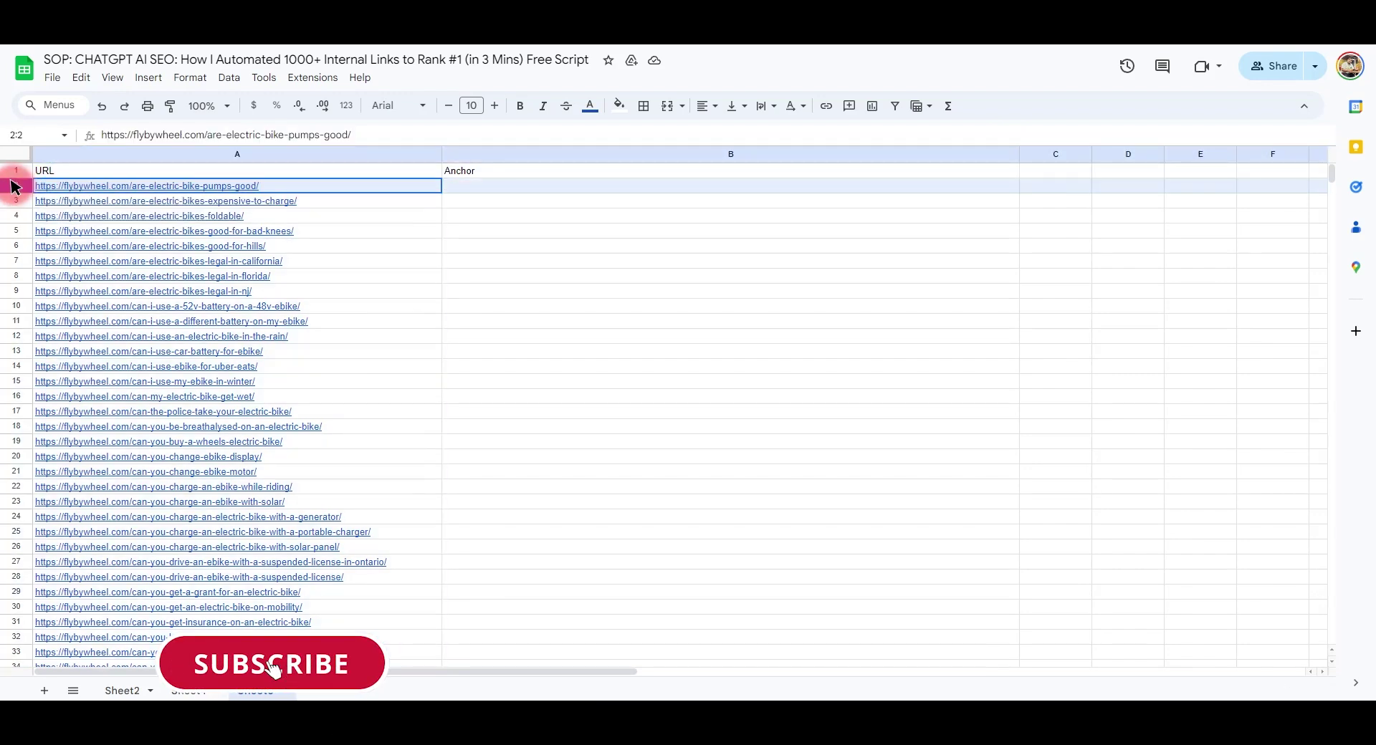
pyautogui.click(469, 186)
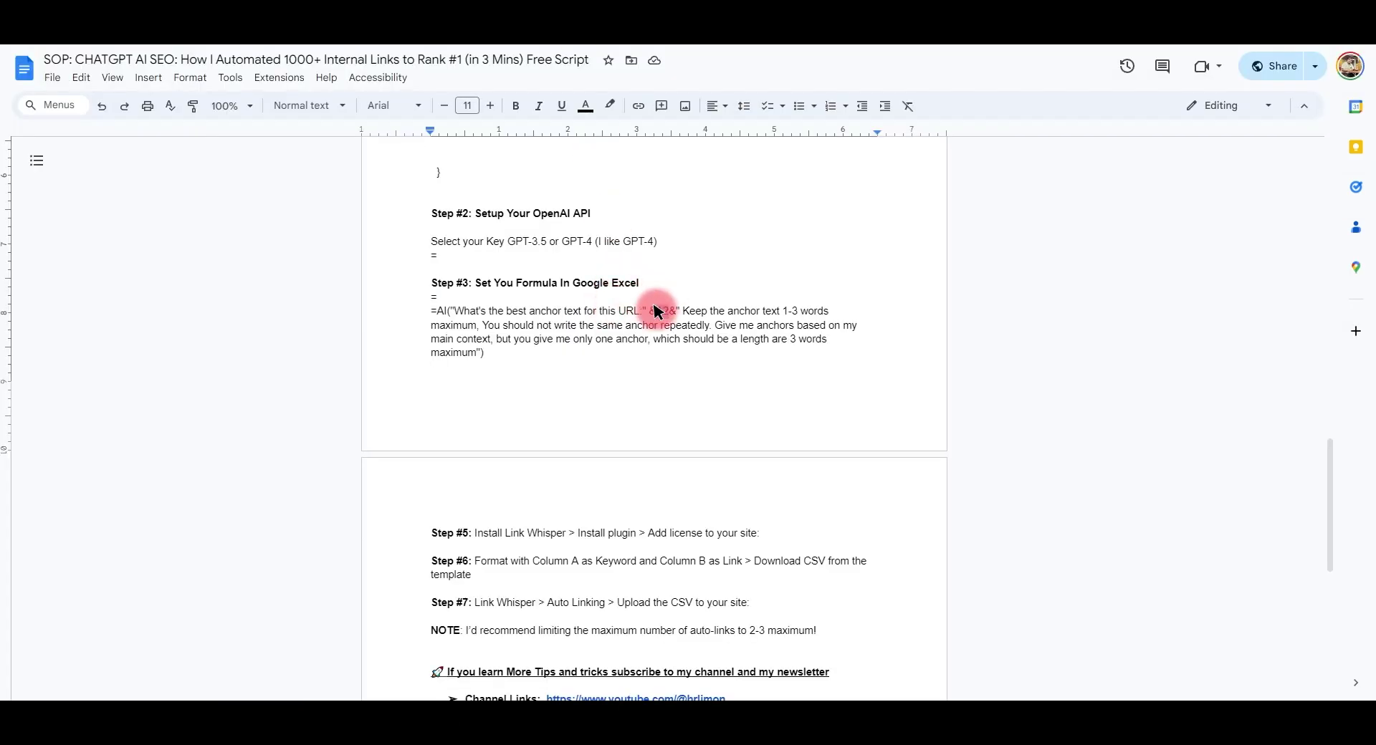
# Examine the Step #3 formula in the SOP document, including its A2 reference, anchor-length instructions and closing quotation mark.
pyautogui.moveTo(685, 313); pyautogui.dragTo(759, 314)
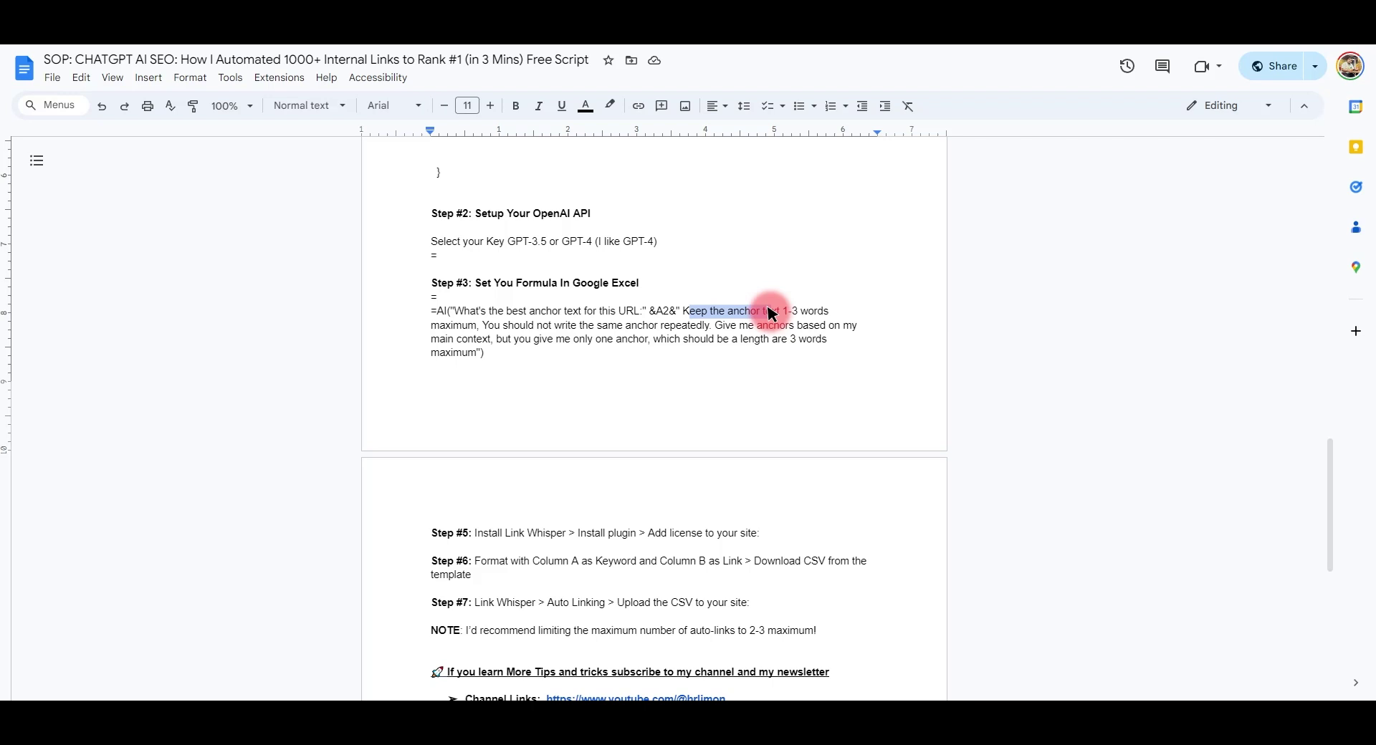
pyautogui.moveTo(598, 341); pyautogui.dragTo(787, 341)
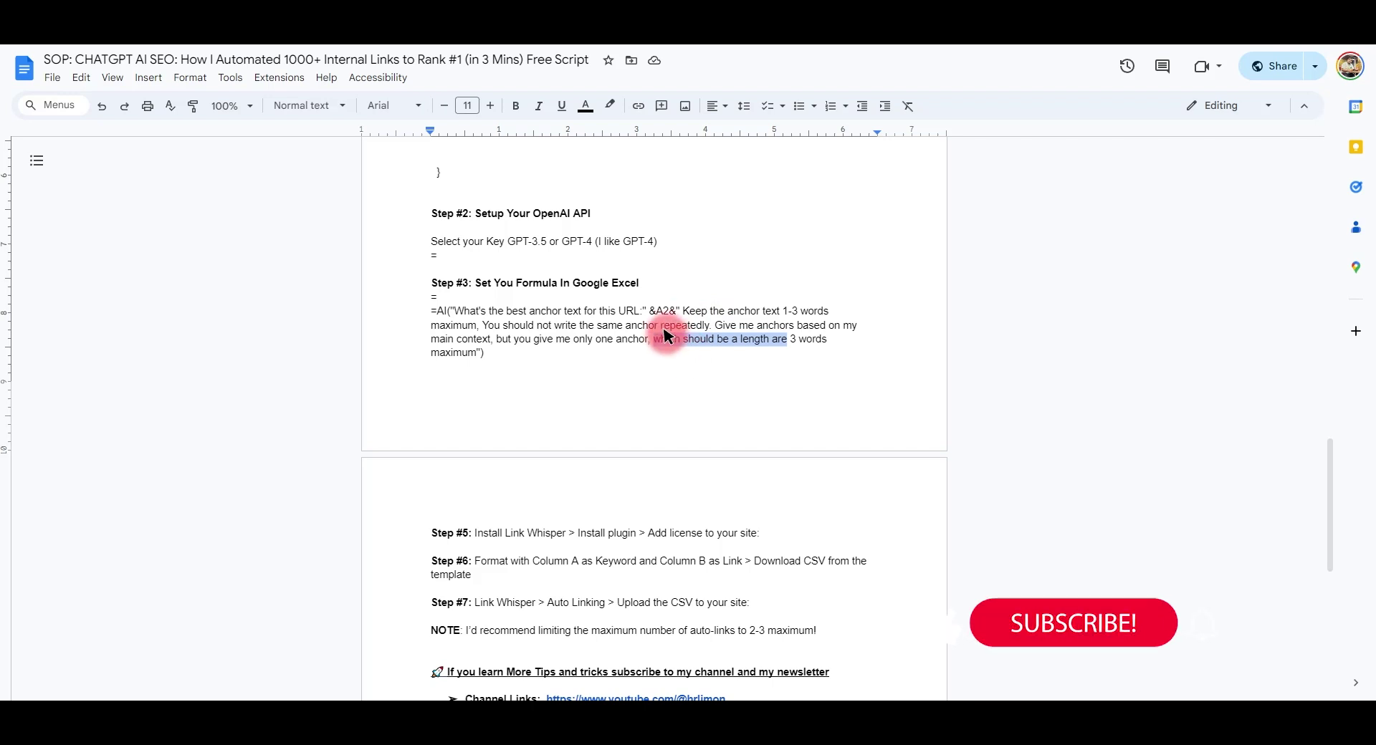
pyautogui.click(477, 353)
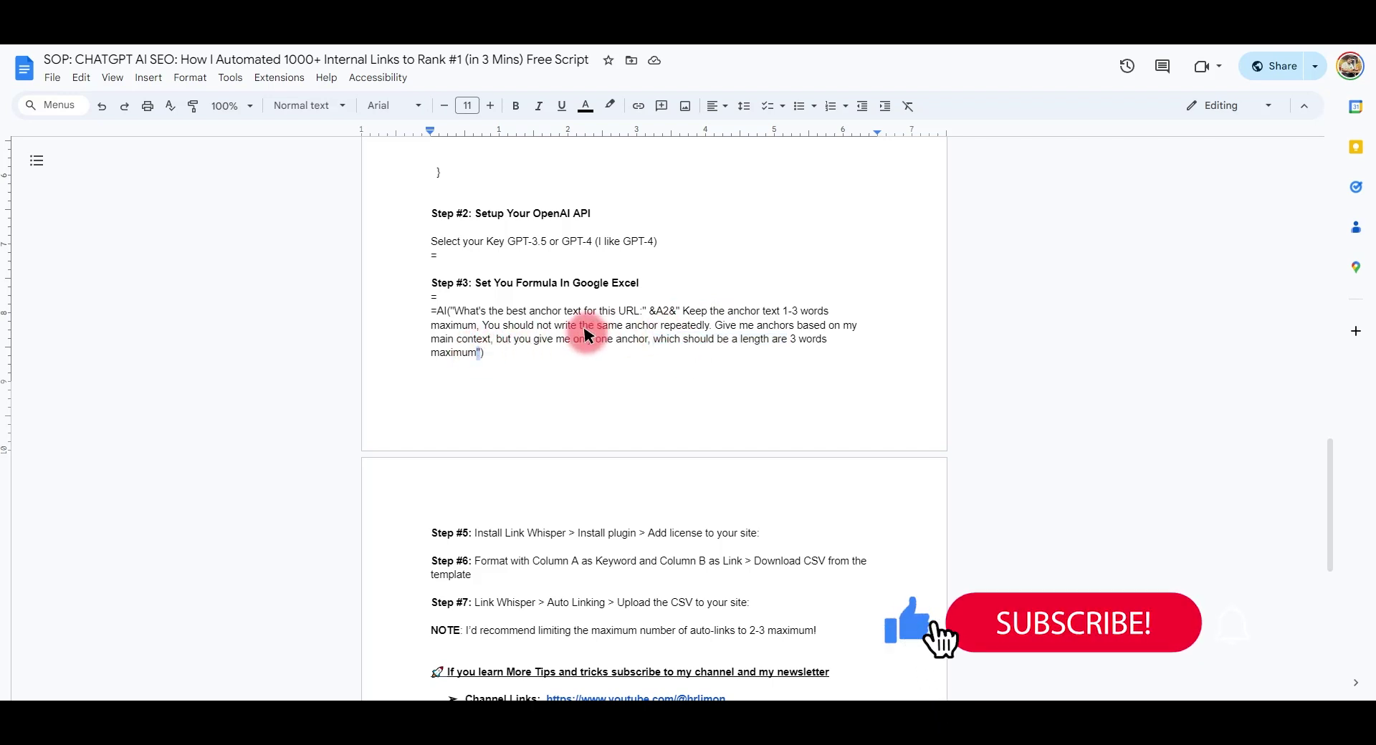
pyautogui.moveTo(679, 311); pyautogui.dragTo(598, 316)
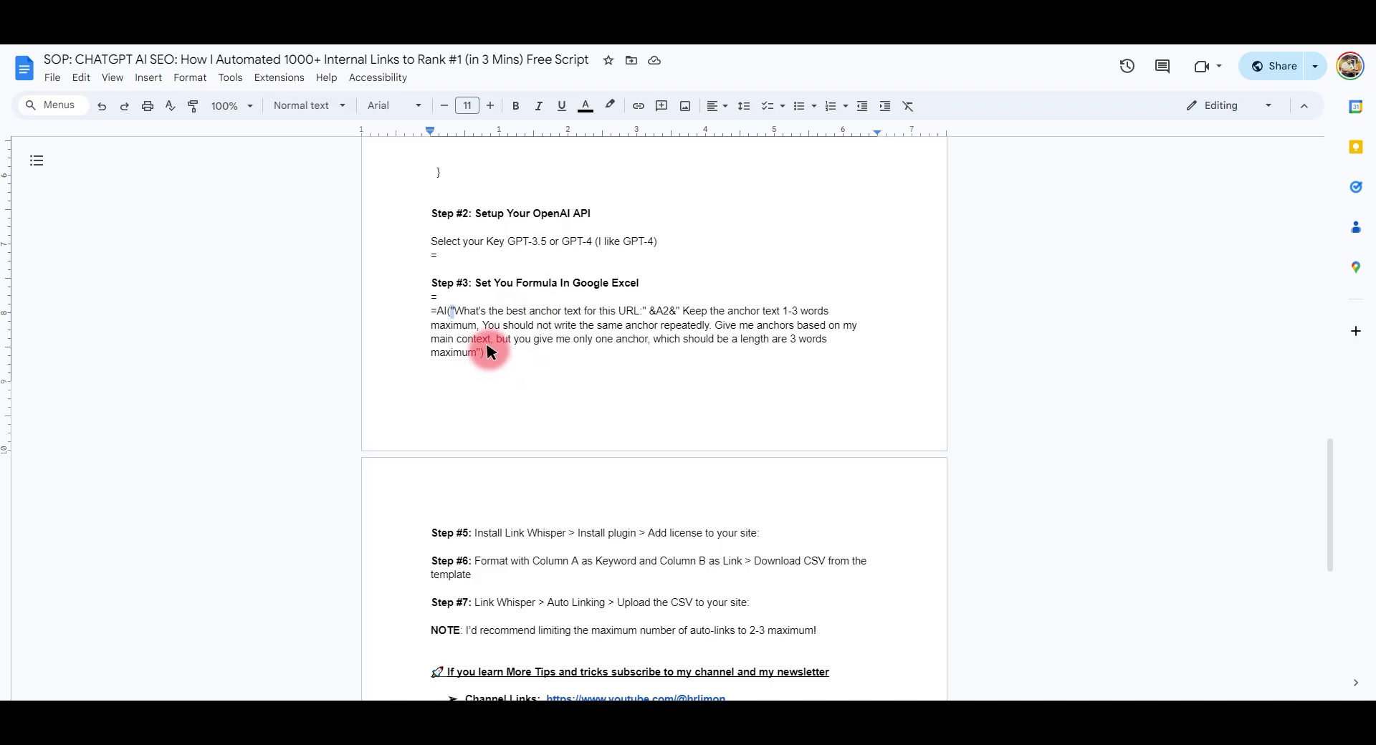
# Copy the complete Step #3 =AI anchor text formula from the SOP document and enter it in cell B2 of Sheet5.
pyautogui.moveTo(485, 353); pyautogui.dragTo(428, 316)
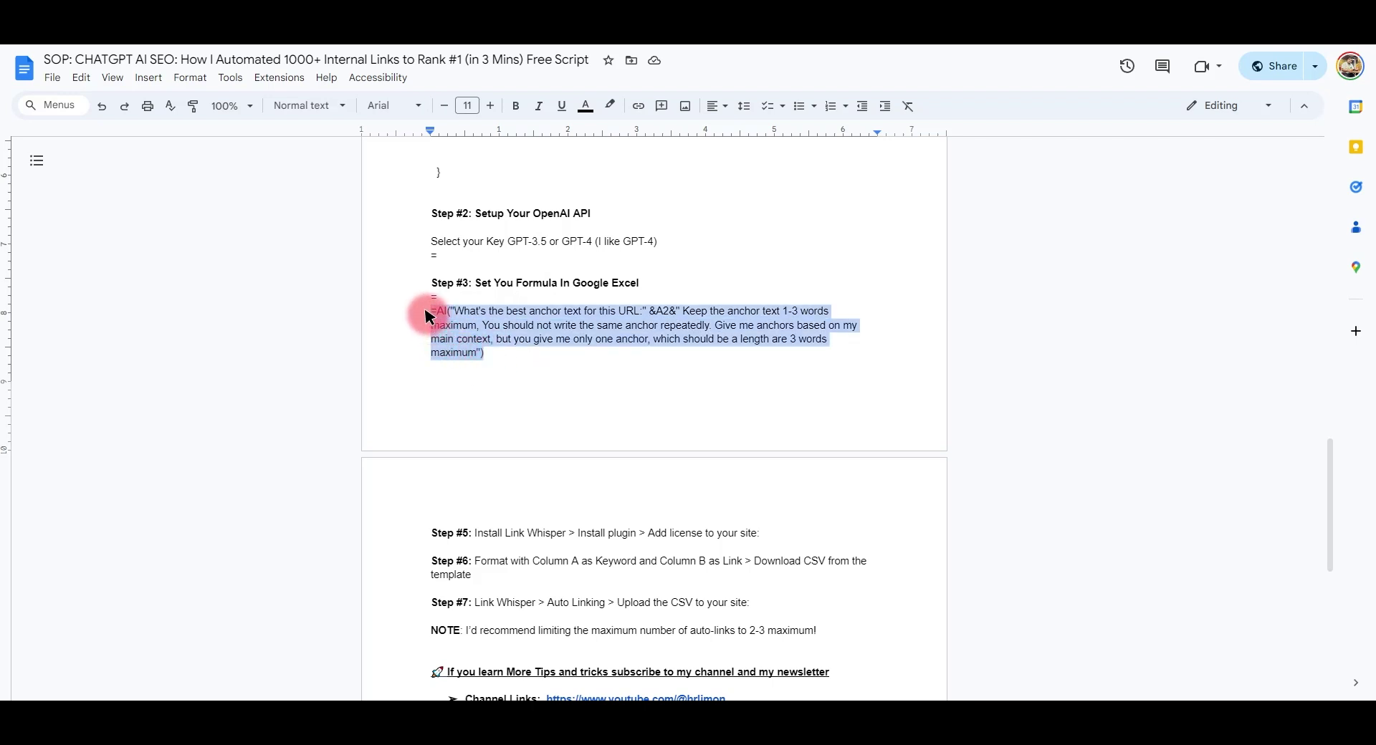
pyautogui.click(745, 28)
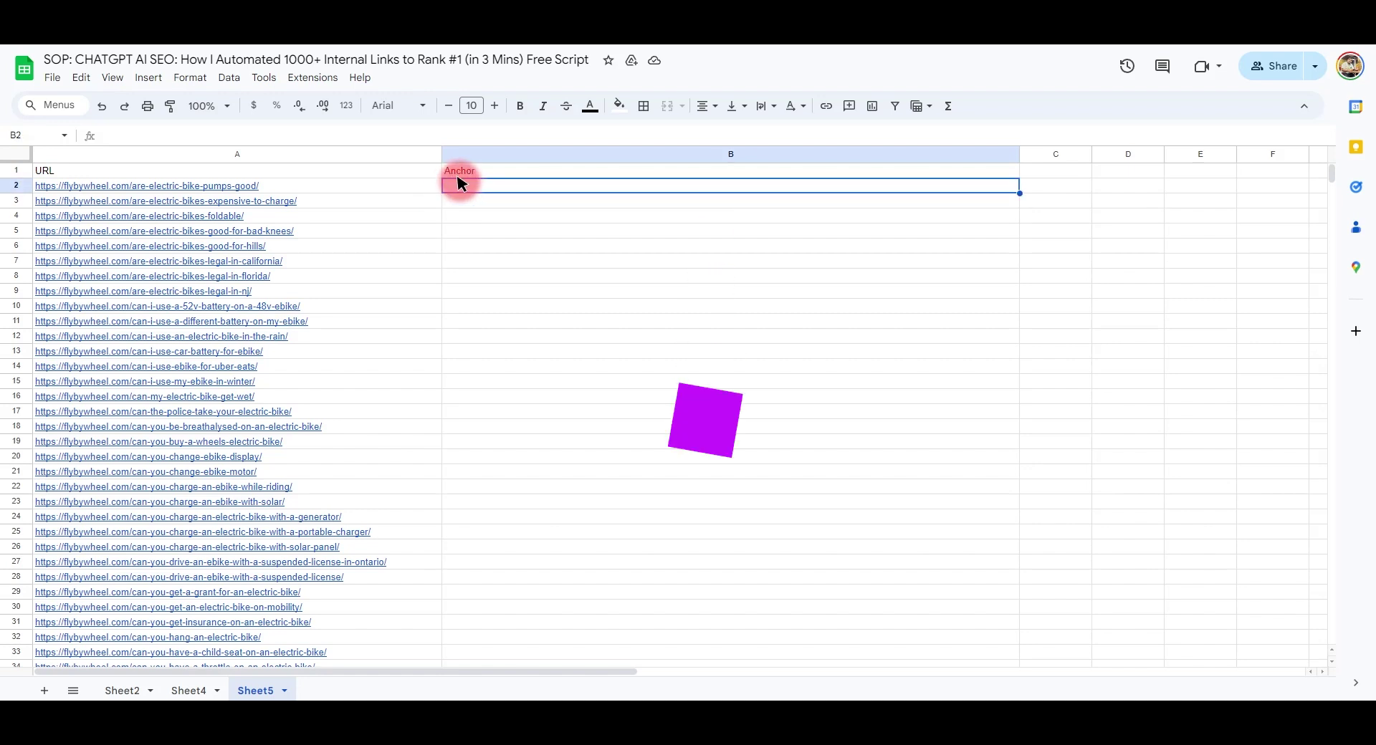
pyautogui.click(393, 136)
pyautogui.hotkey('ctrl', 'v')
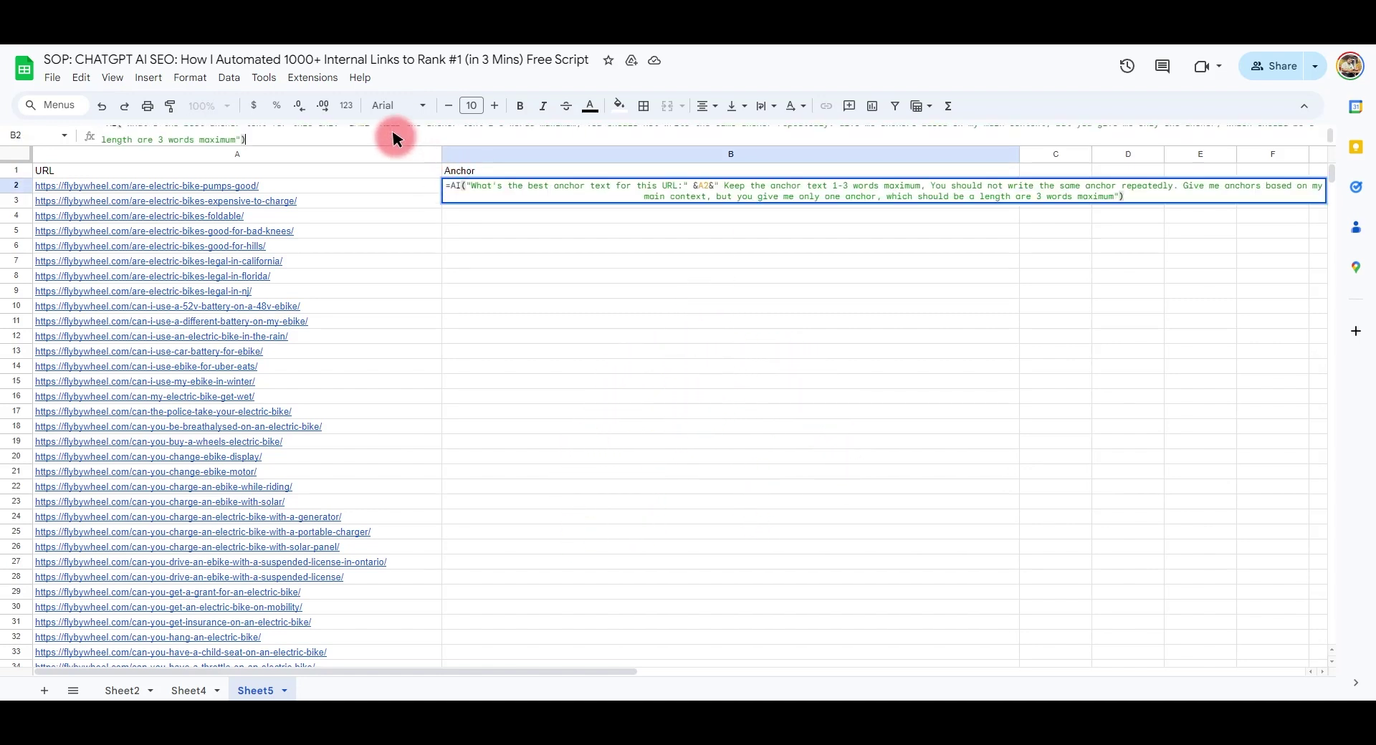
pyautogui.press('Return')
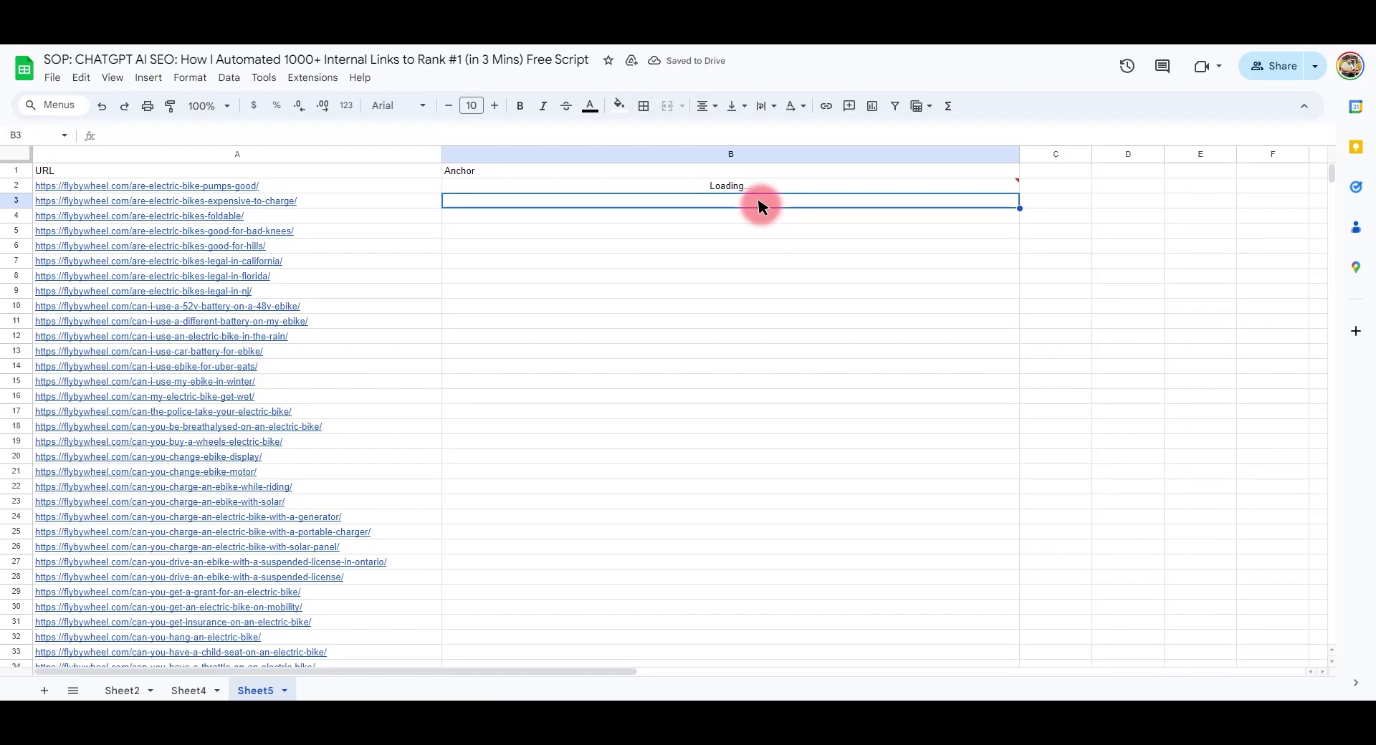
# Fill the AI formula from B2 down the Anchor column for every listed URL.
pyautogui.click(688, 186)
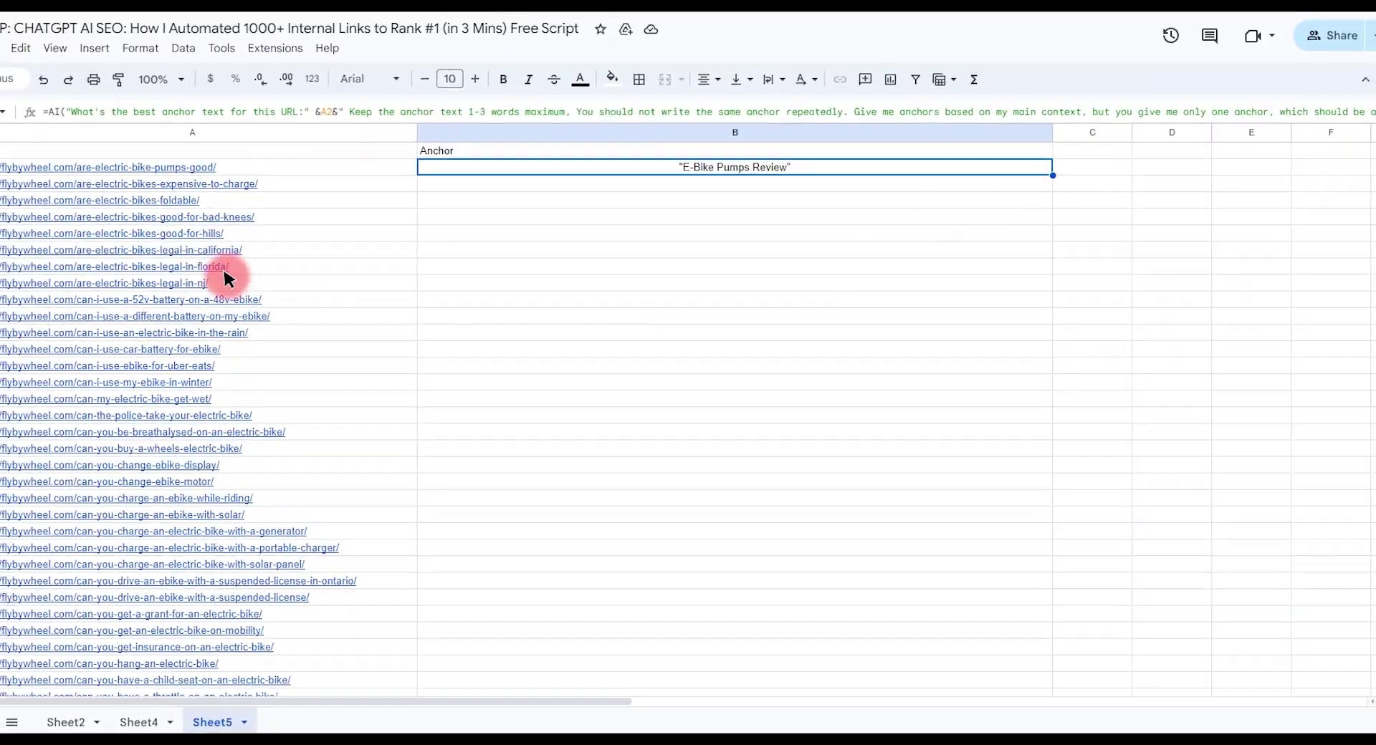
pyautogui.scroll(-2, 789, 430)
pyautogui.scroll(2, 778, 430)
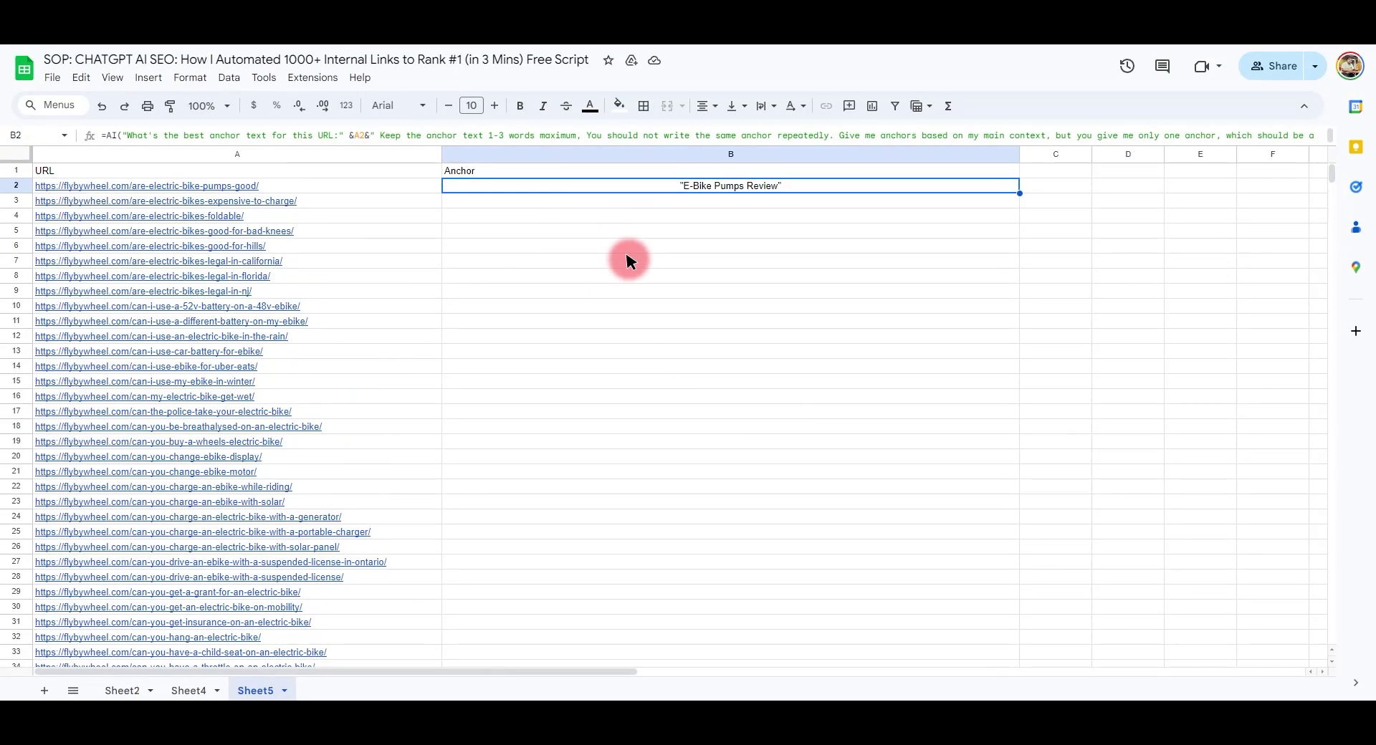
pyautogui.doubleClick(1018, 191)
# Check that the formula reaches the last URL row, 503, and review the anchors generating in the final rows.
pyautogui.scroll(-20, 860, 258)
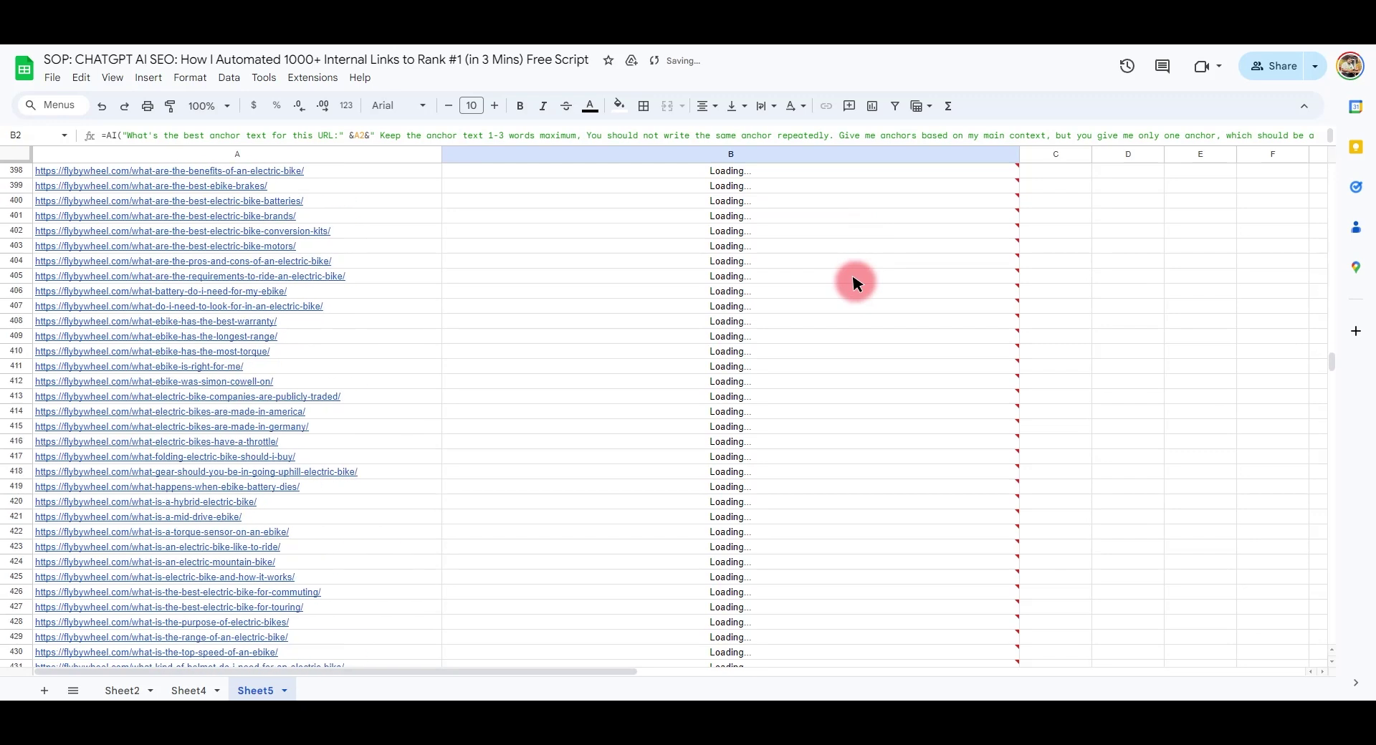
pyautogui.scroll(-15, 854, 281)
pyautogui.scroll(-8, 829, 423)
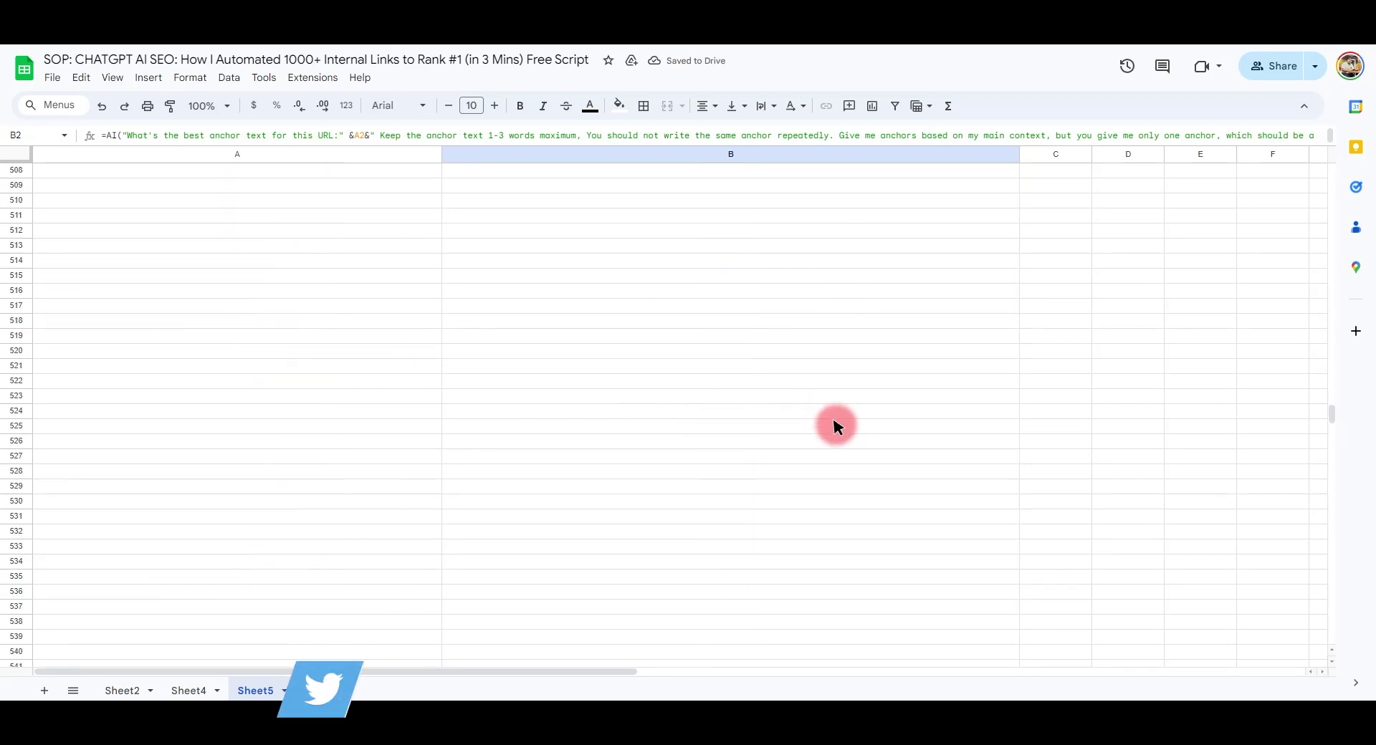
pyautogui.scroll(4, 831, 424)
pyautogui.scroll(4, 467, 481)
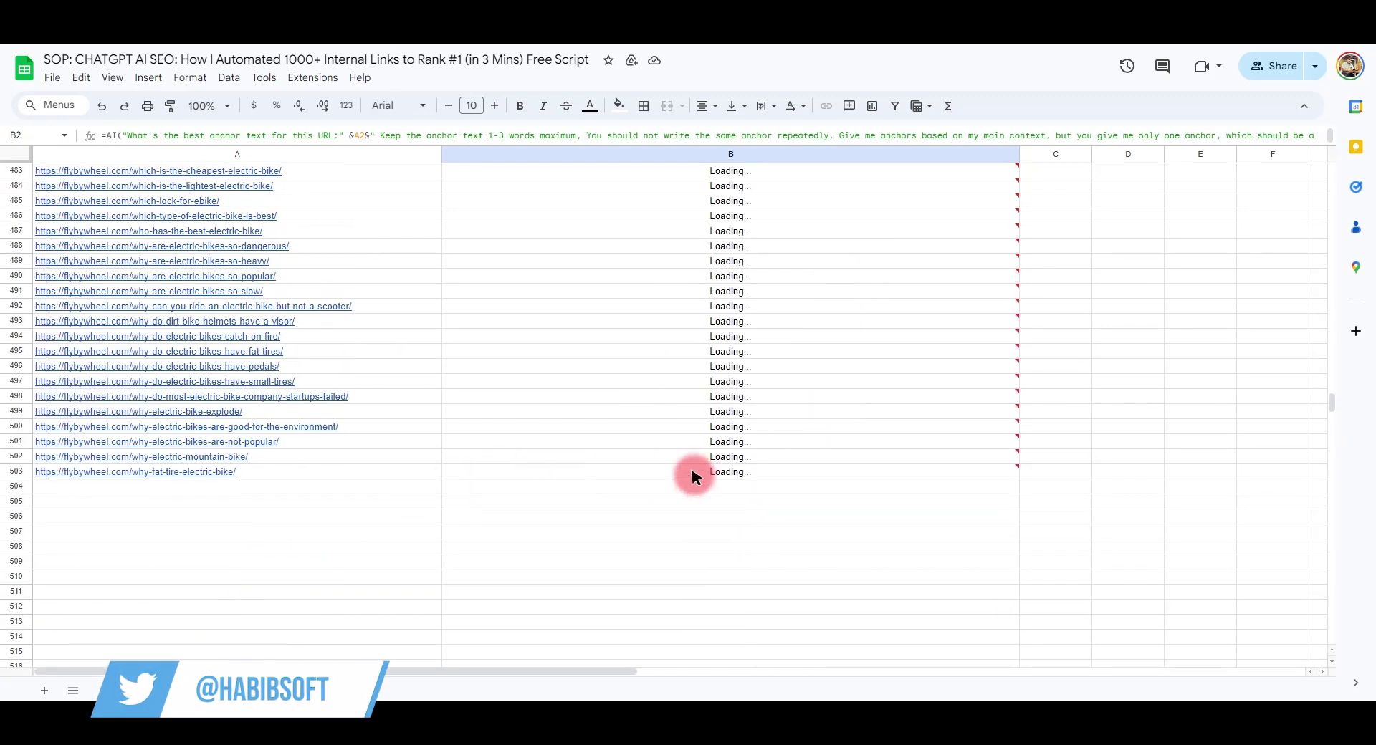
pyautogui.scroll(9, 694, 473)
pyautogui.scroll(-20, 693, 473)
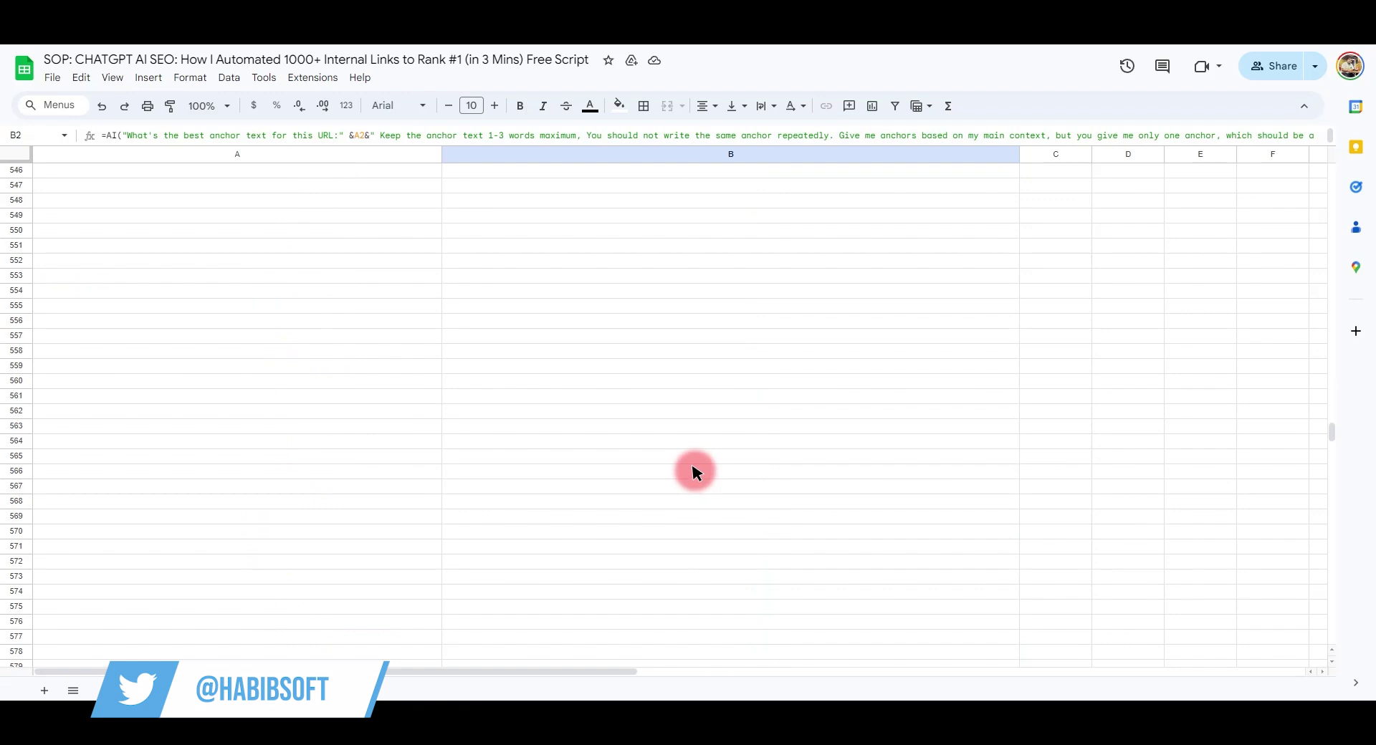
pyautogui.scroll(15, 853, 430)
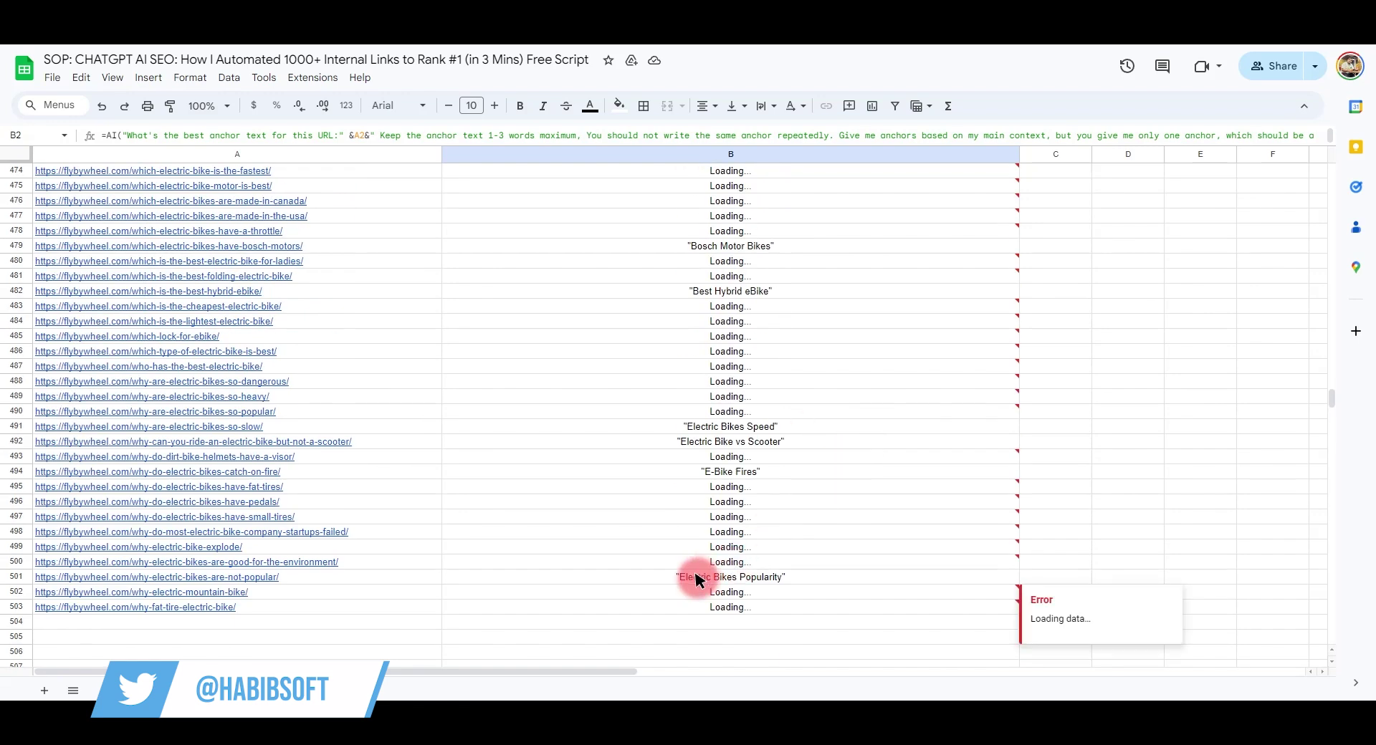
pyautogui.scroll(1, 716, 451)
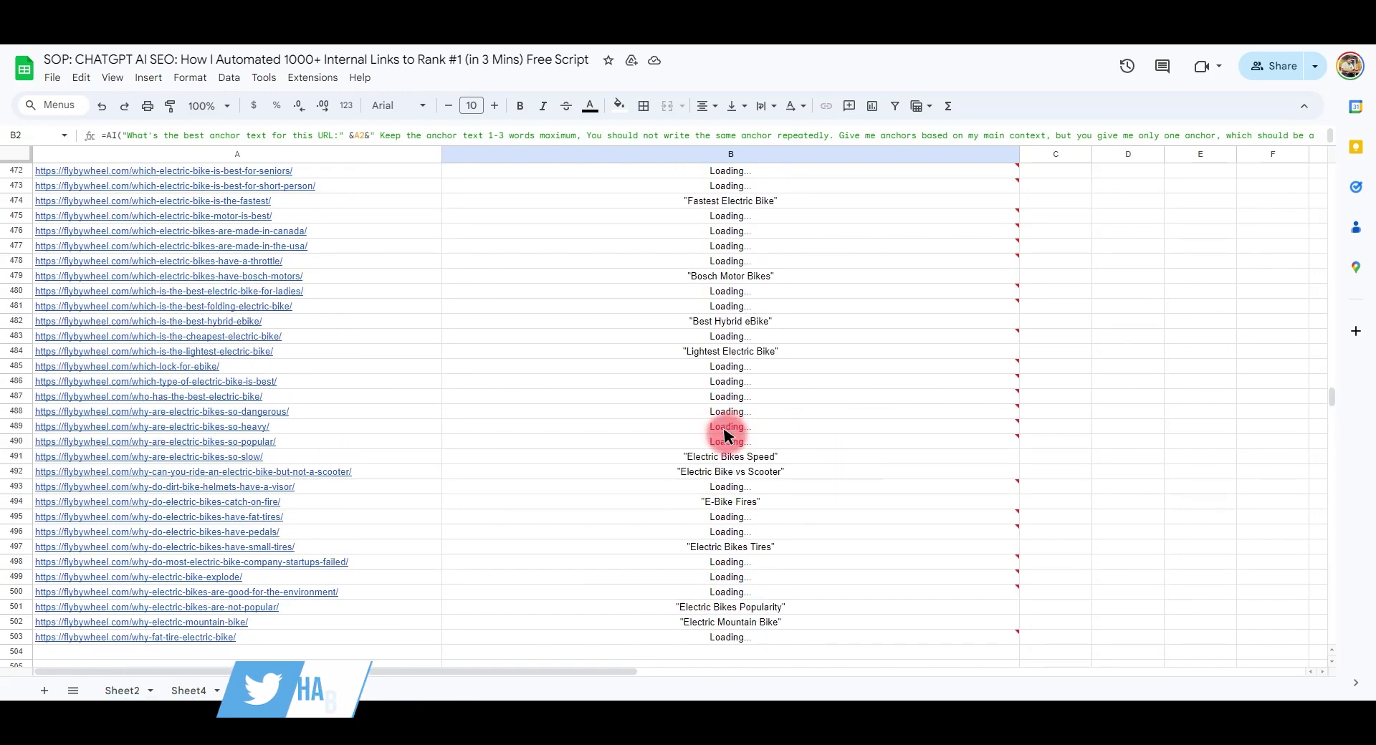
# Inspect the formula in B491, and review the generated anchor texts from the last rows back up to row 2.
pyautogui.click(707, 470)
pyautogui.click(719, 457)
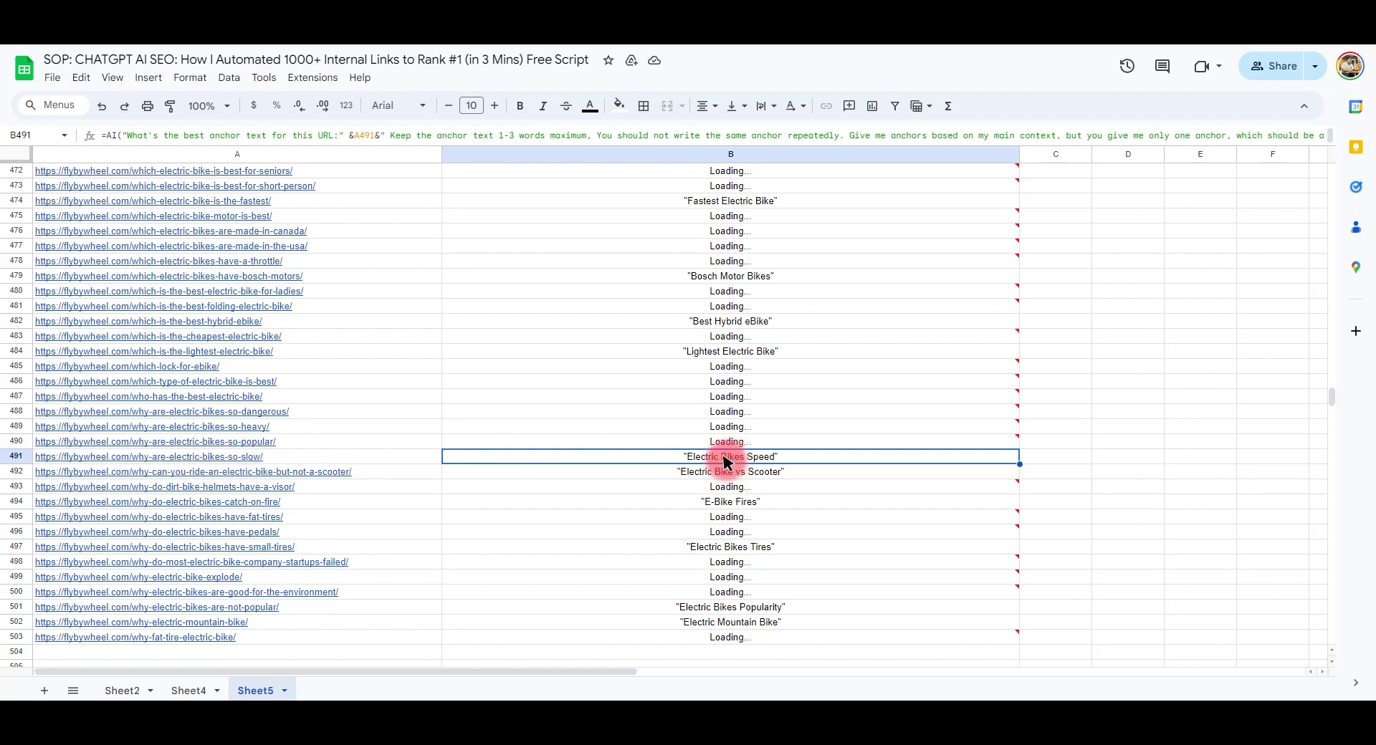
pyautogui.scroll(-3, 727, 463)
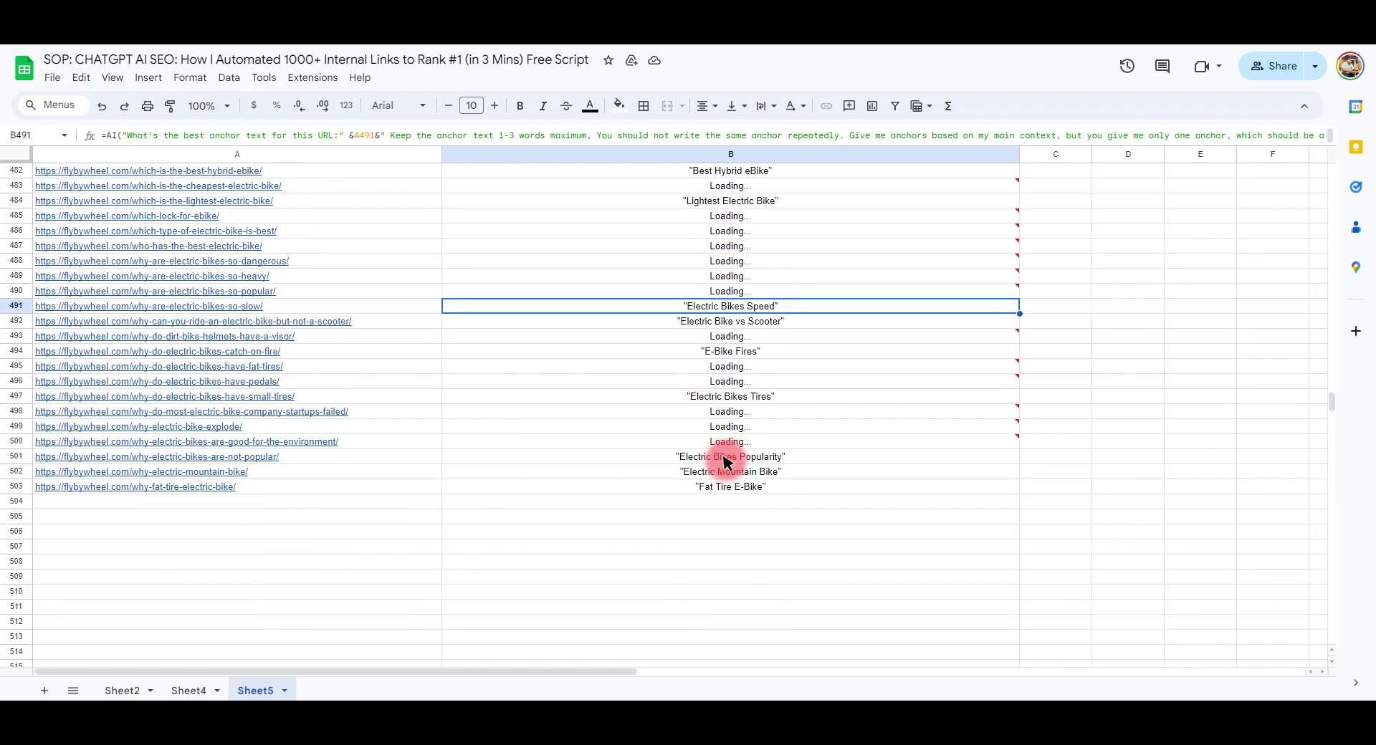
pyautogui.scroll(9, 727, 462)
pyautogui.scroll(12, 727, 463)
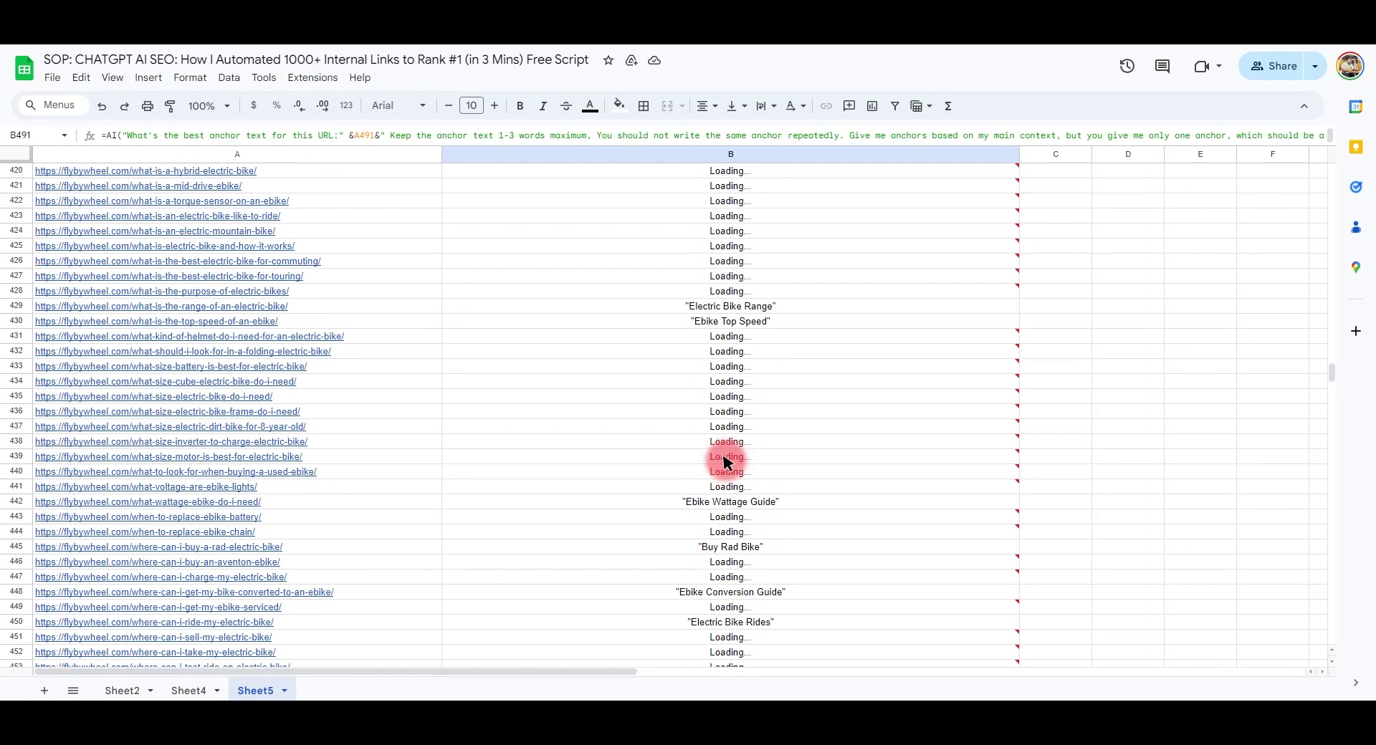
pyautogui.scroll(11, 727, 463)
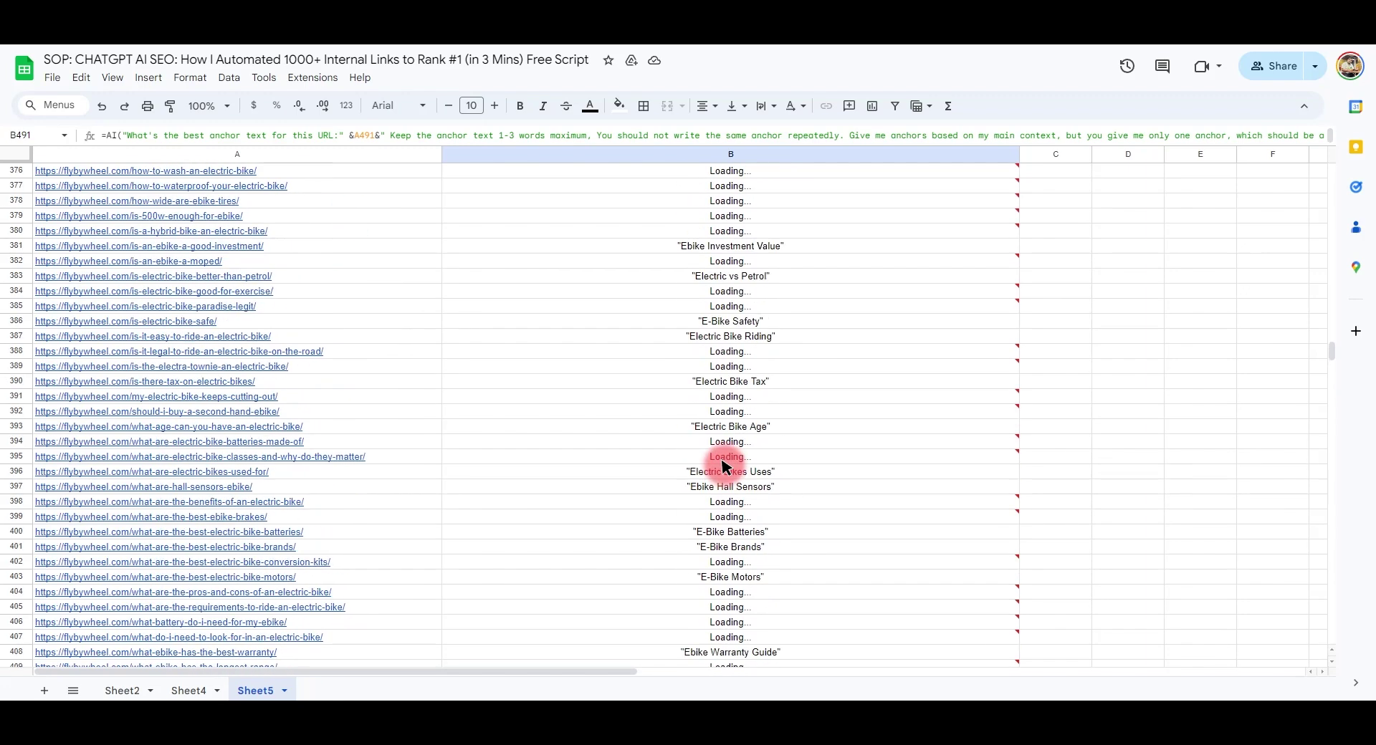
pyautogui.scroll(10, 725, 468)
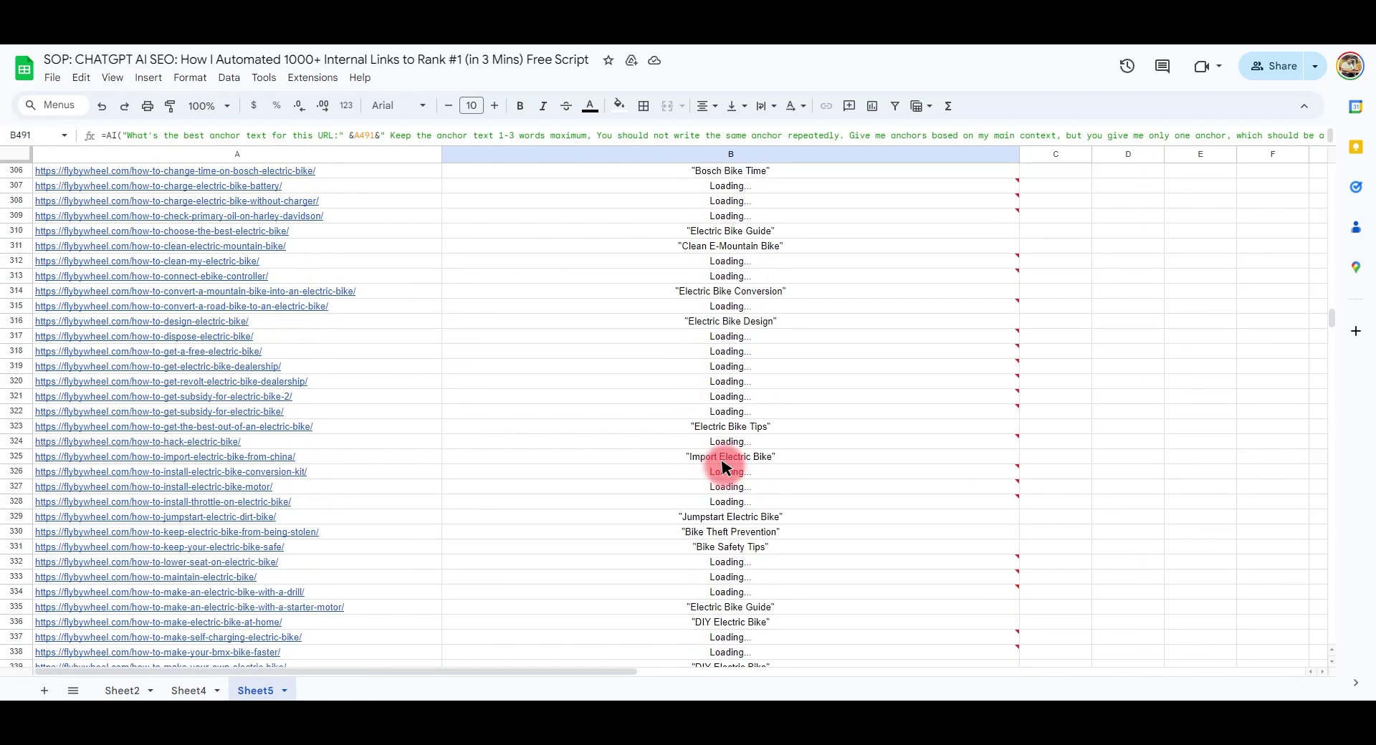
pyautogui.scroll(10, 722, 465)
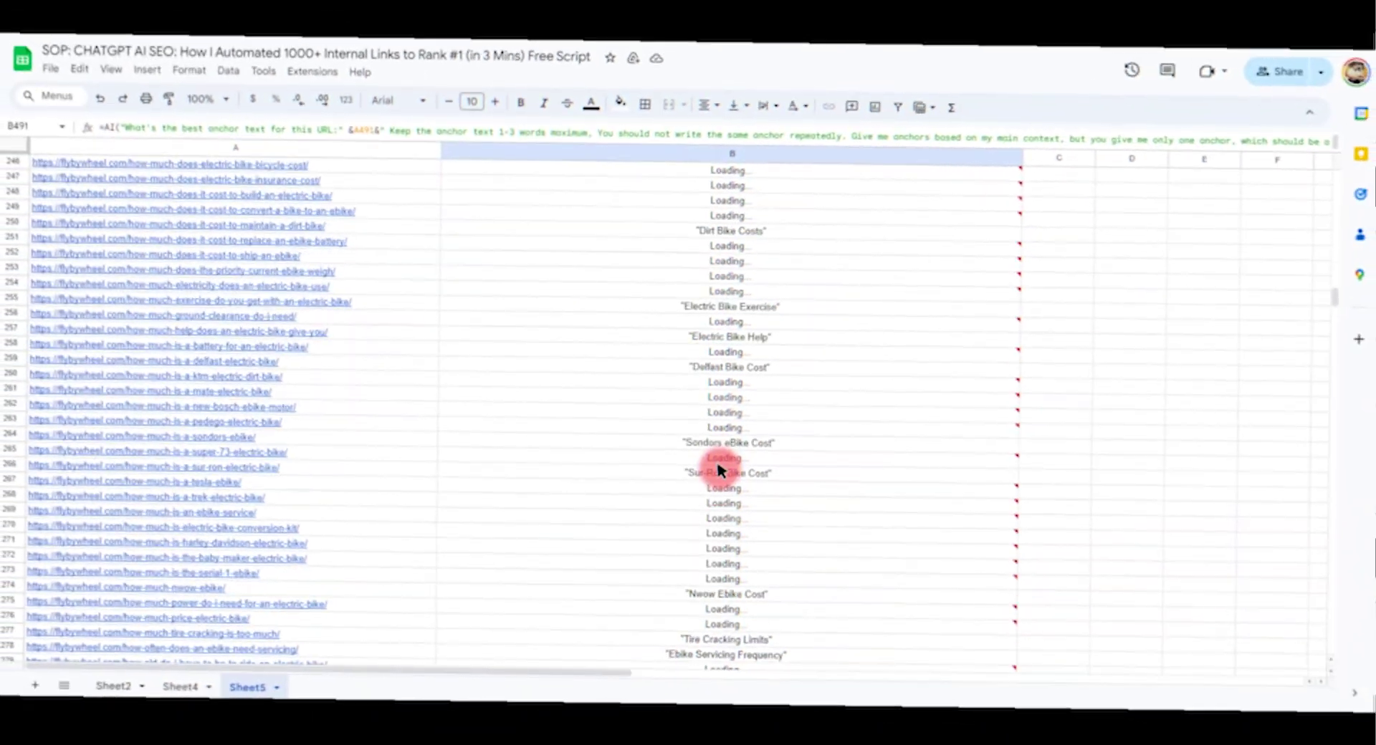
pyautogui.scroll(12, 722, 458)
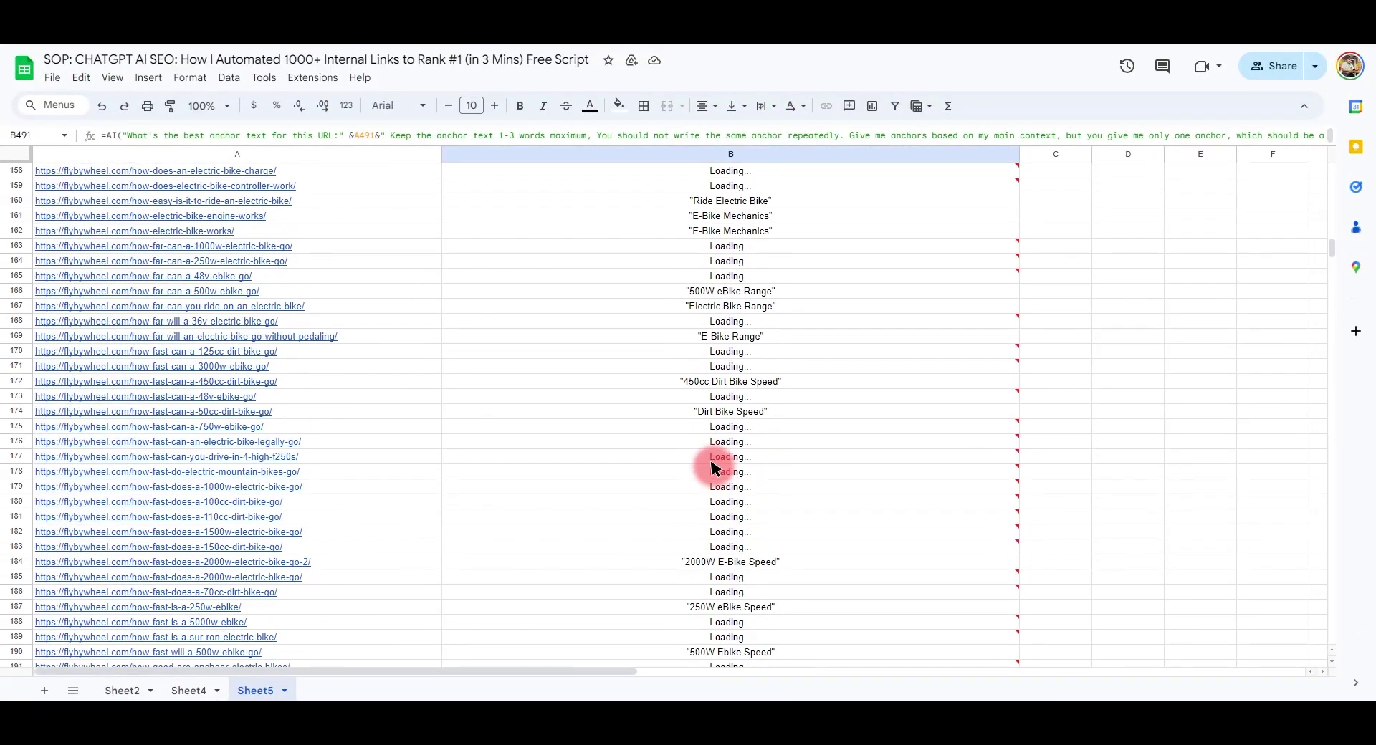
pyautogui.scroll(20, 727, 437)
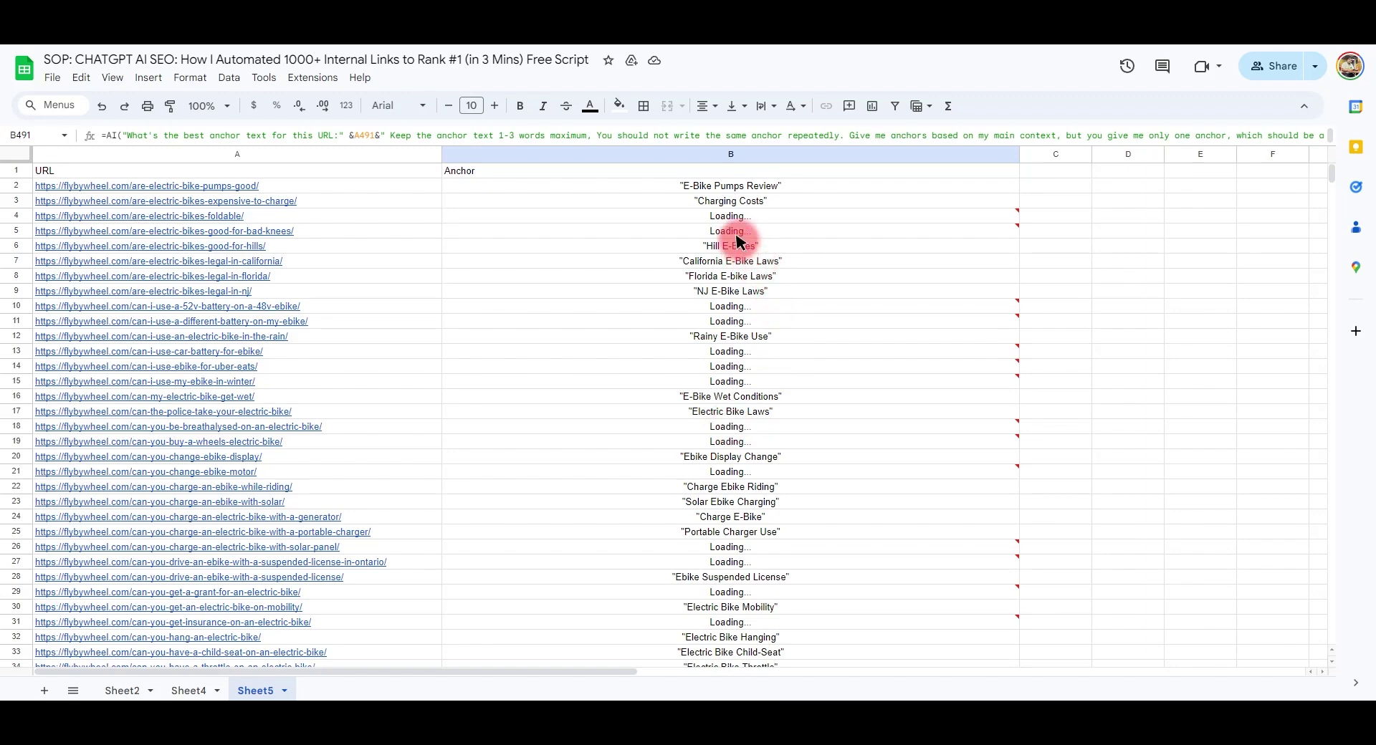
# Select anchors B7:B20, and compare the anchor texts with their URLs throughout the list.
pyautogui.moveTo(711, 262); pyautogui.dragTo(712, 457)
pyautogui.scroll(-20, 712, 430)
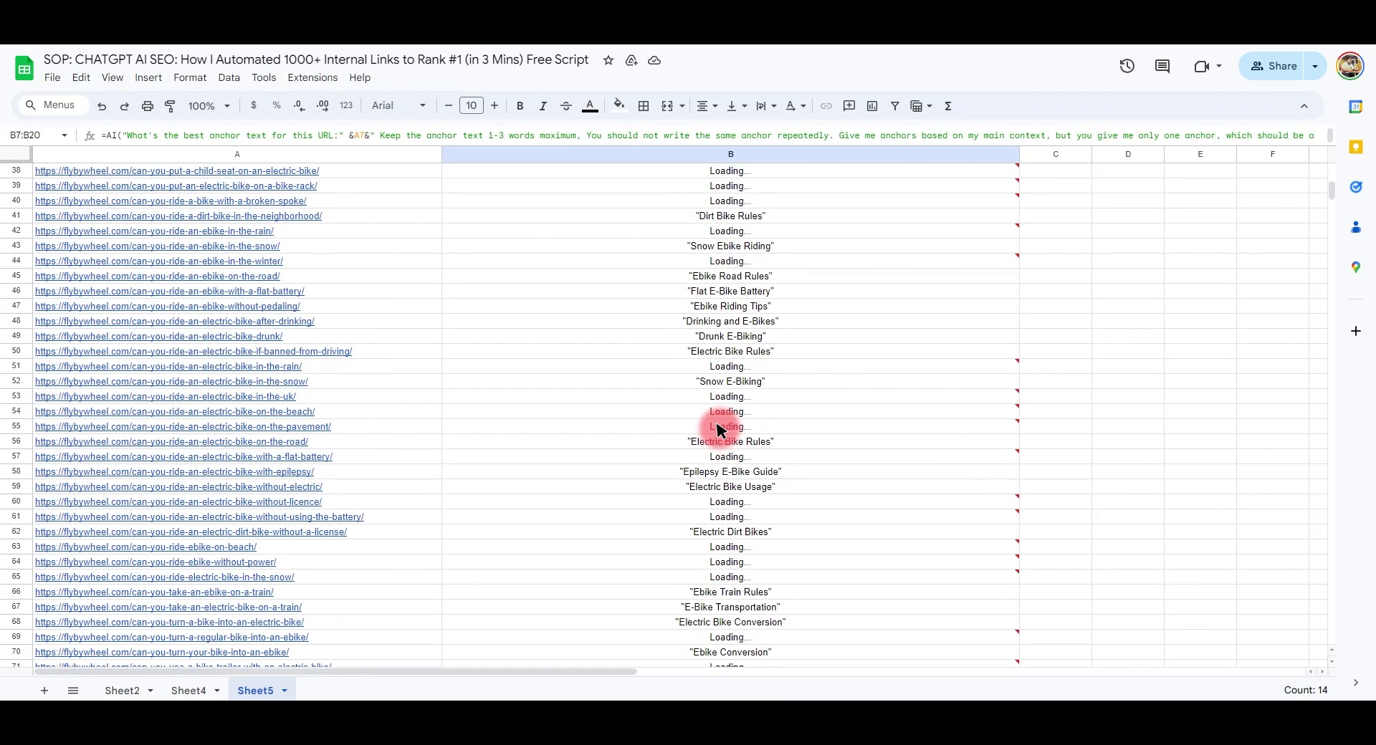
pyautogui.scroll(-20, 721, 429)
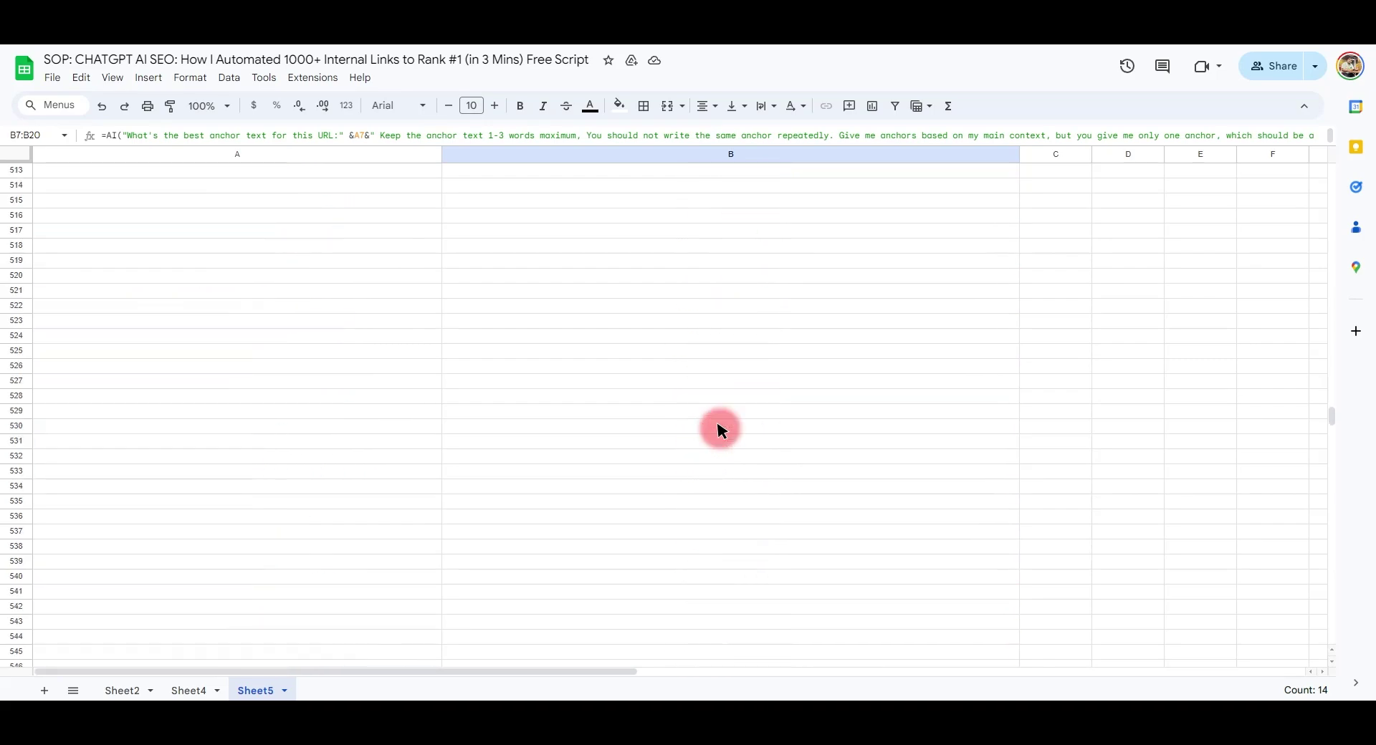
pyautogui.scroll(20, 722, 422)
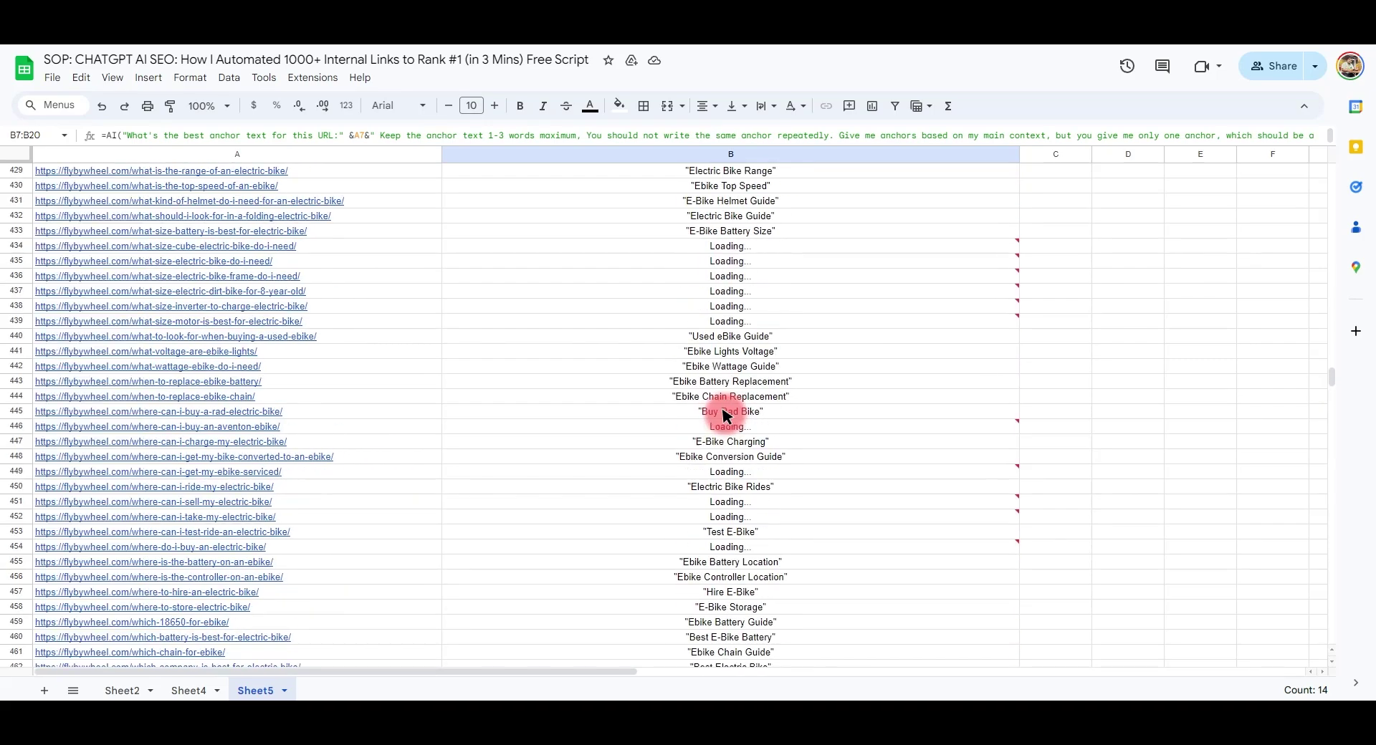
pyautogui.scroll(5, 726, 414)
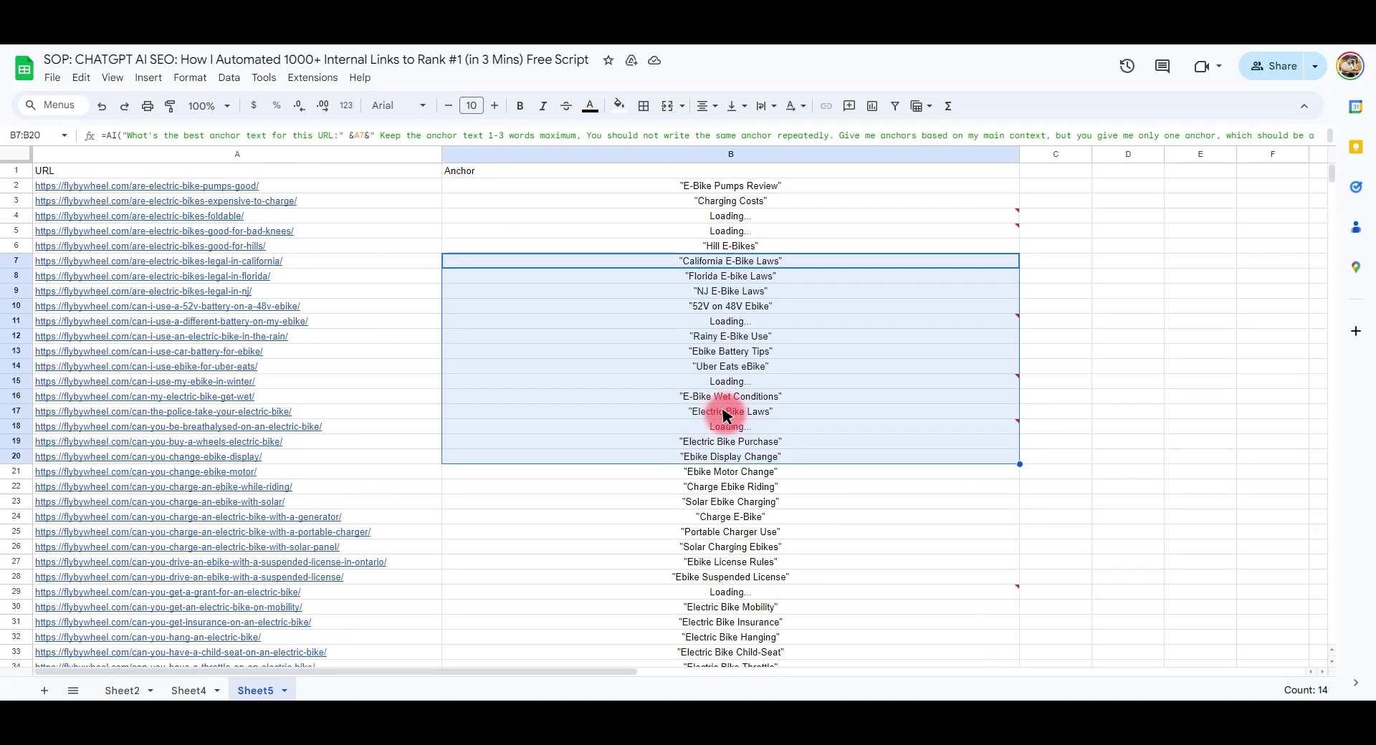
# Add a new sheet and enter the headers Keyword in A1 and Link in B1.
pyautogui.click(727, 394)
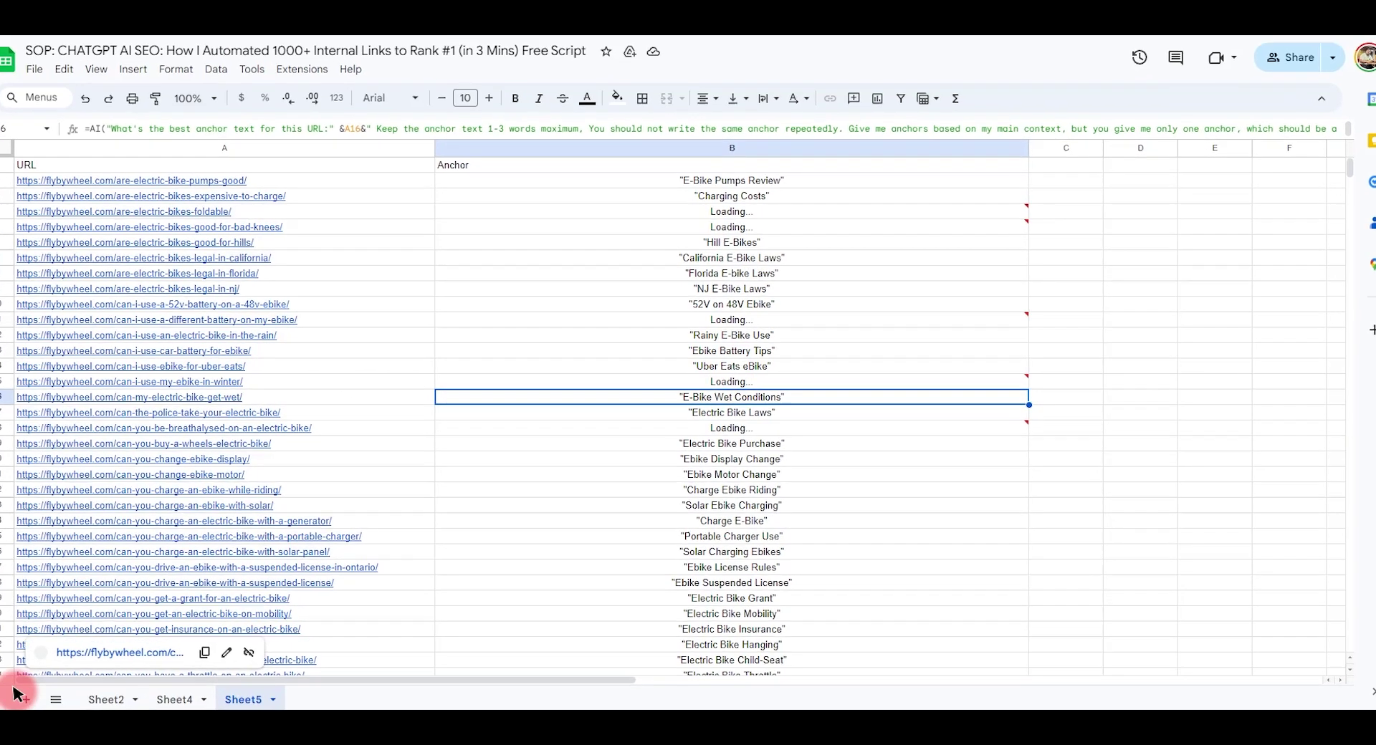
pyautogui.click(17, 695)
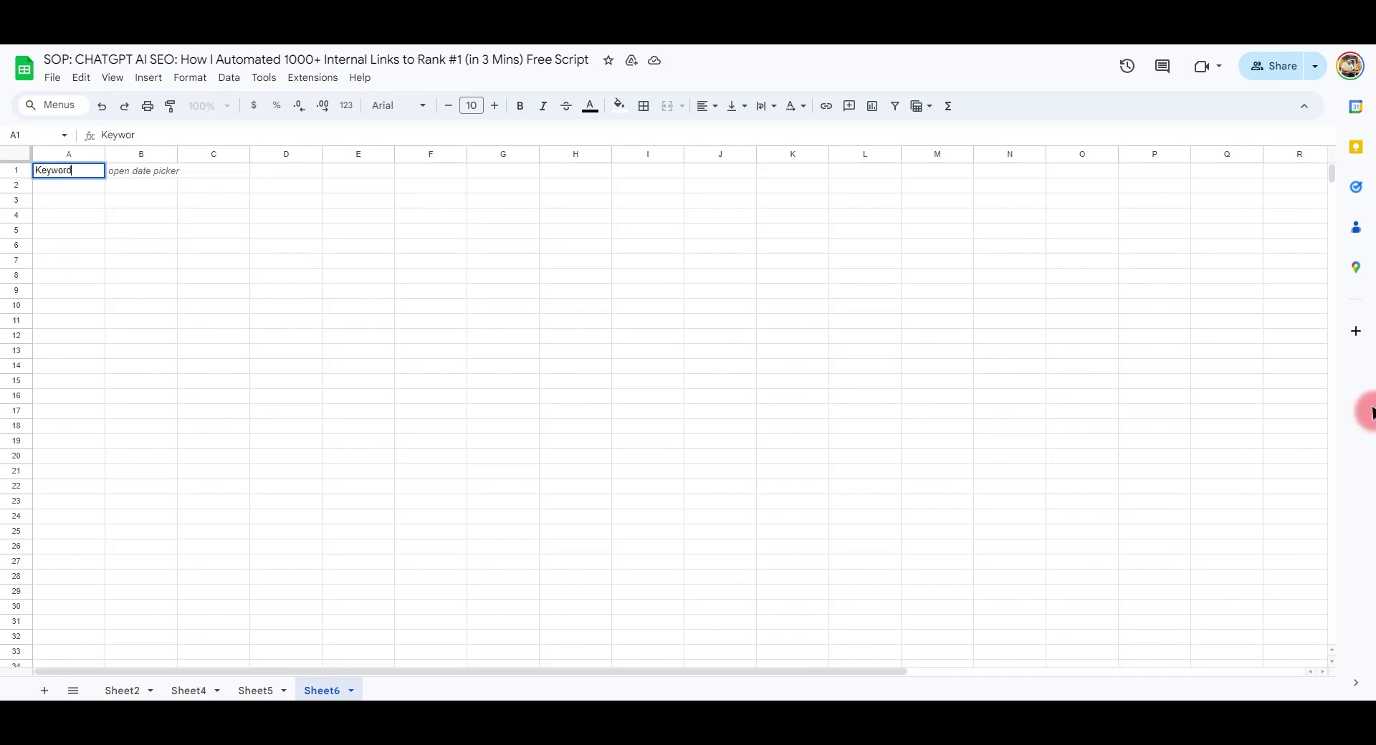
pyautogui.press('Tab')
pyautogui.press('Tab')
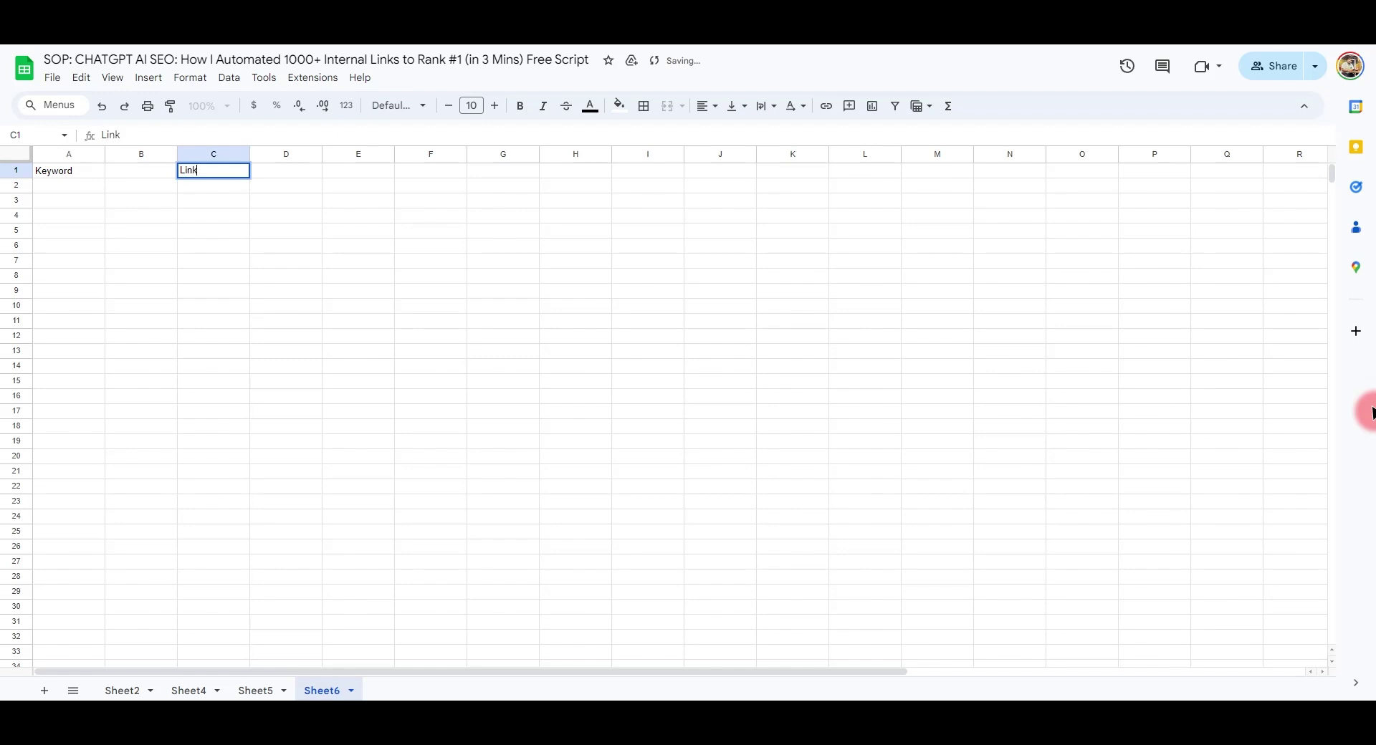
pyautogui.press('Return')
pyautogui.press('Up')
pyautogui.hotkey('ctrl', 'c')
pyautogui.press('Left')
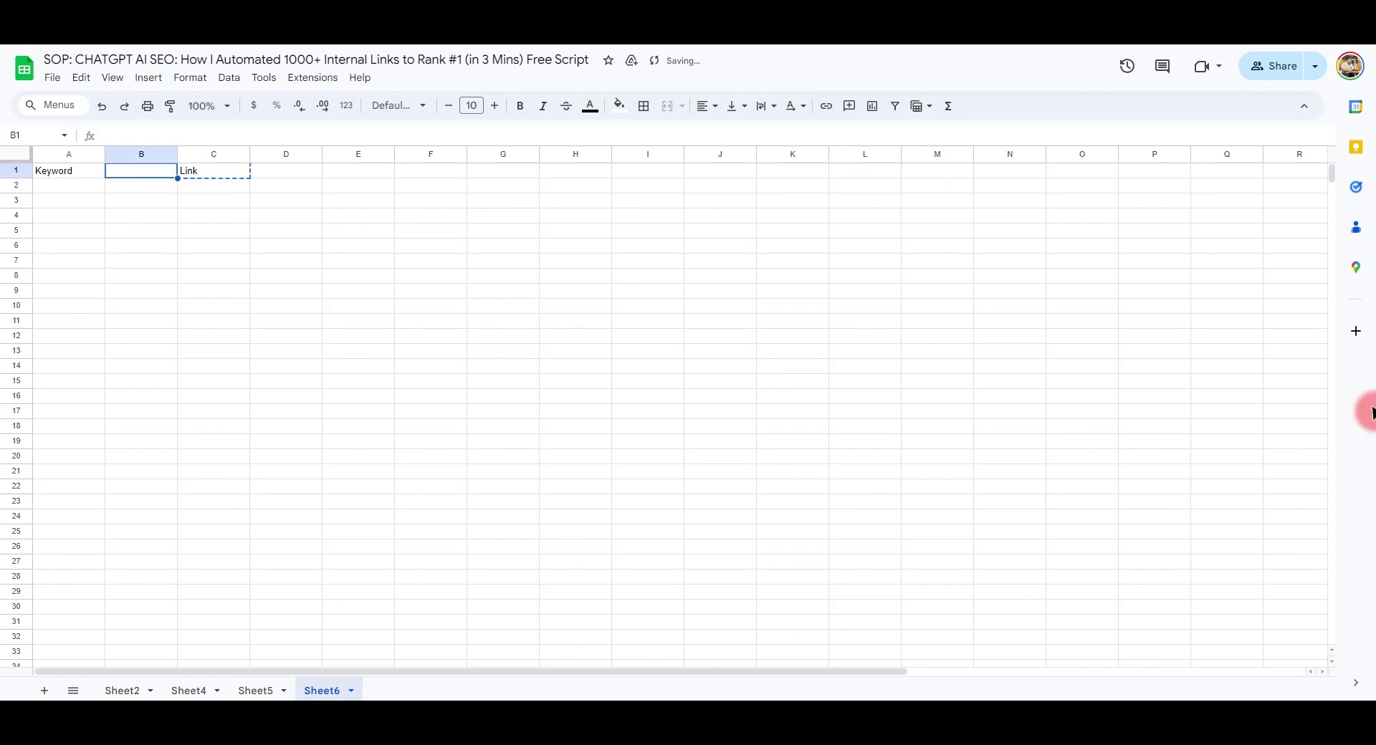
pyautogui.press('Right')
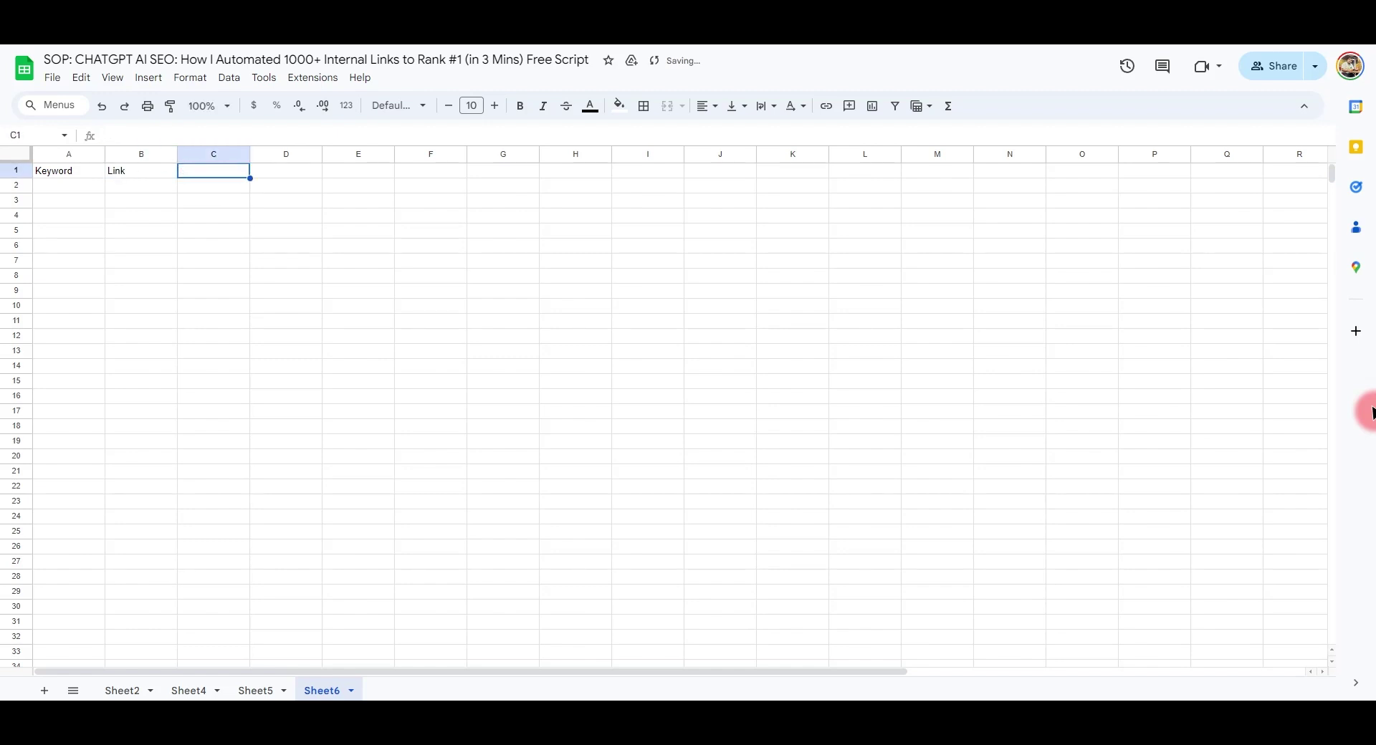
# Center the Keyword and Link headers in A1:B1.
pyautogui.press('Left')
pyautogui.press('Left')
pyautogui.hotkey('shift', 'Right')
pyautogui.hotkey('ctrl', 'shift', 'e')
pyautogui.press('Down')
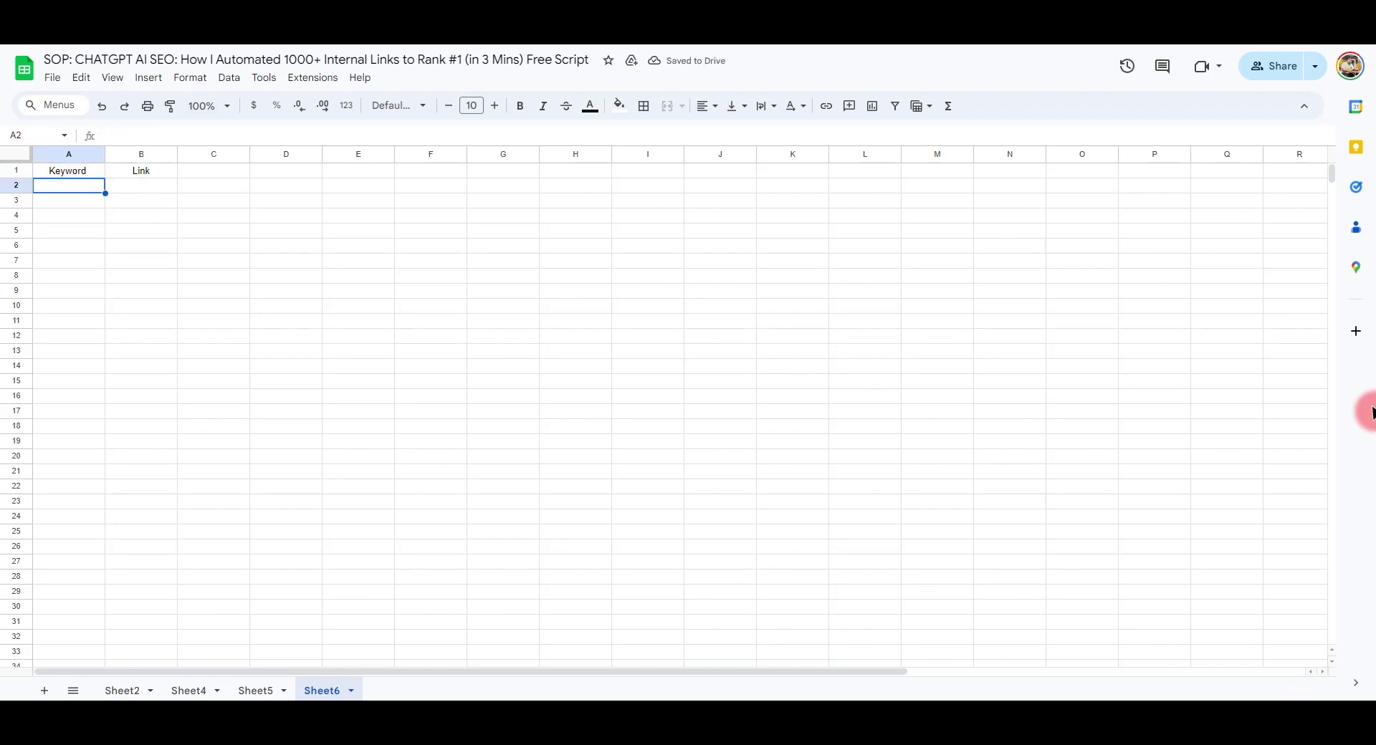
# Copy all URLs and their generated anchors, A2:B503, from Sheet5.
pyautogui.click(277, 692)
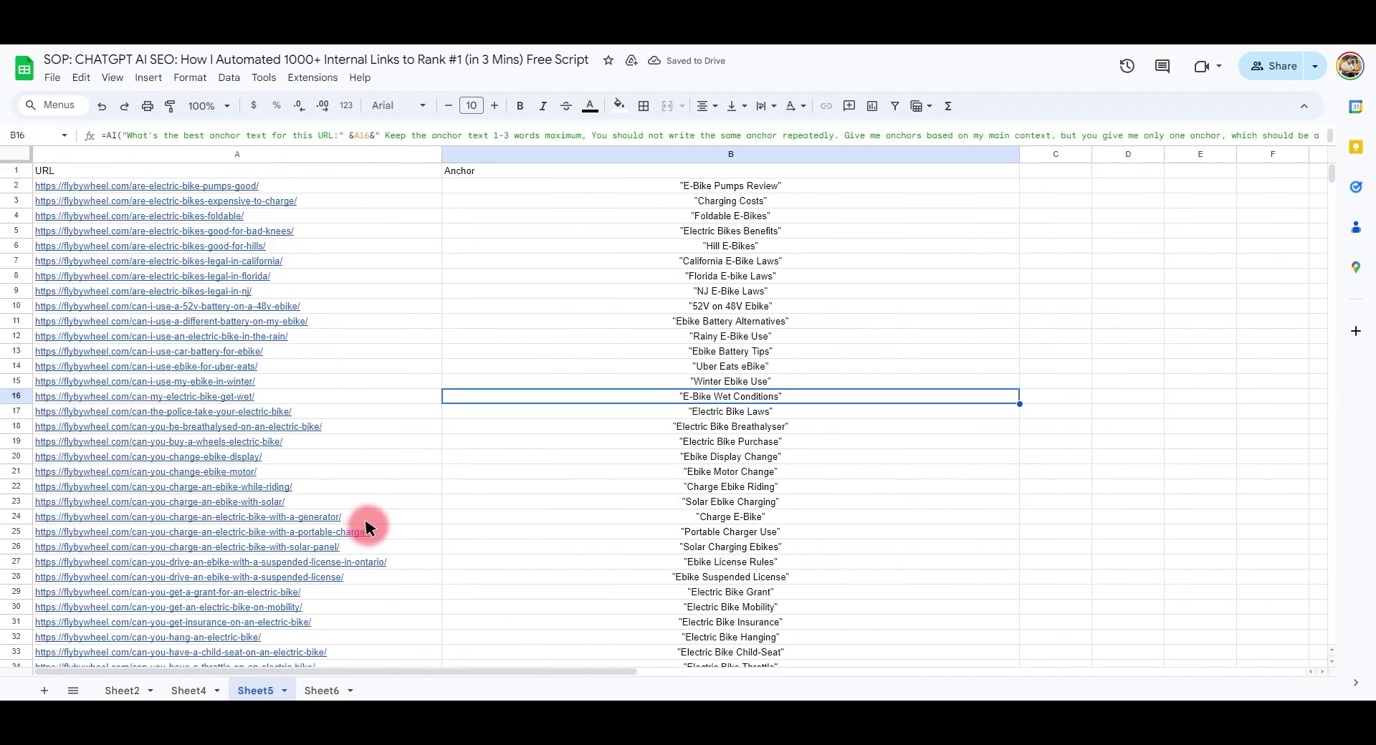
pyautogui.scroll(-20, 652, 241)
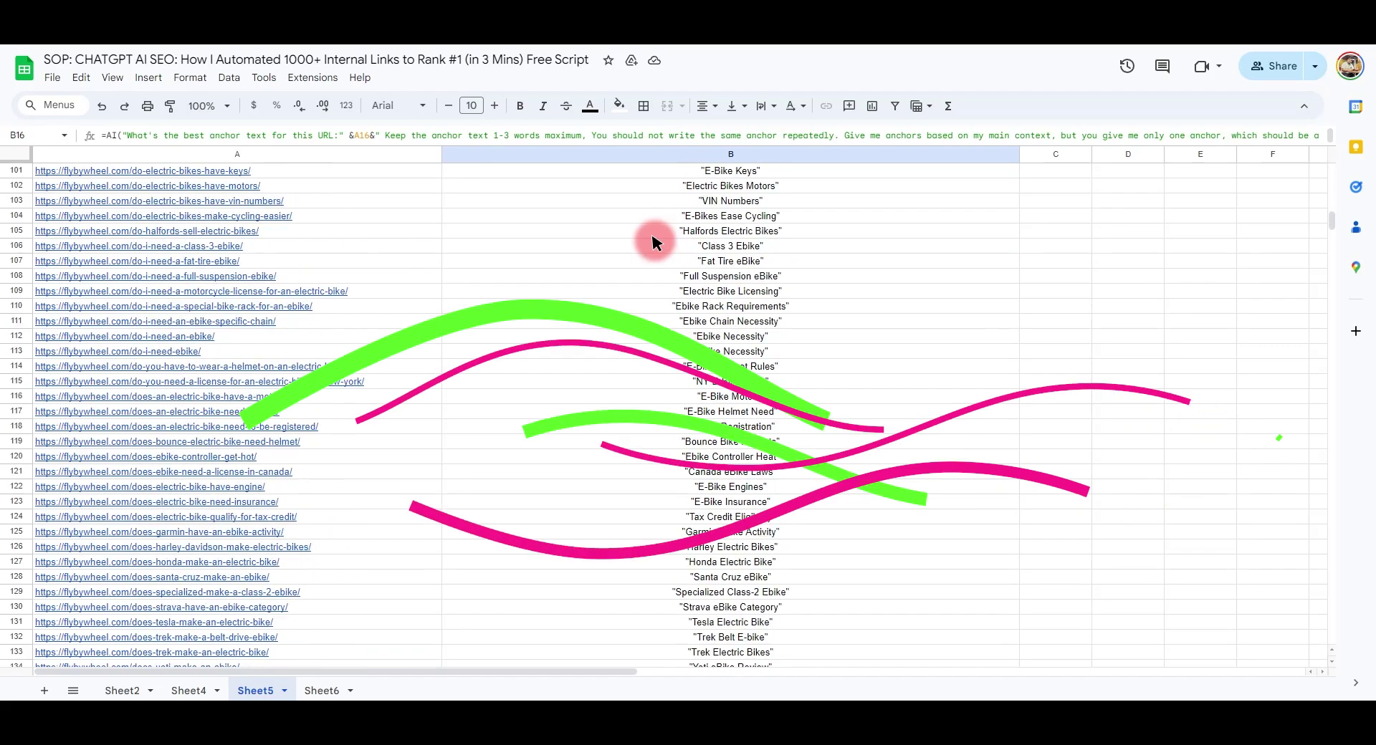
pyautogui.scroll(-20, 652, 241)
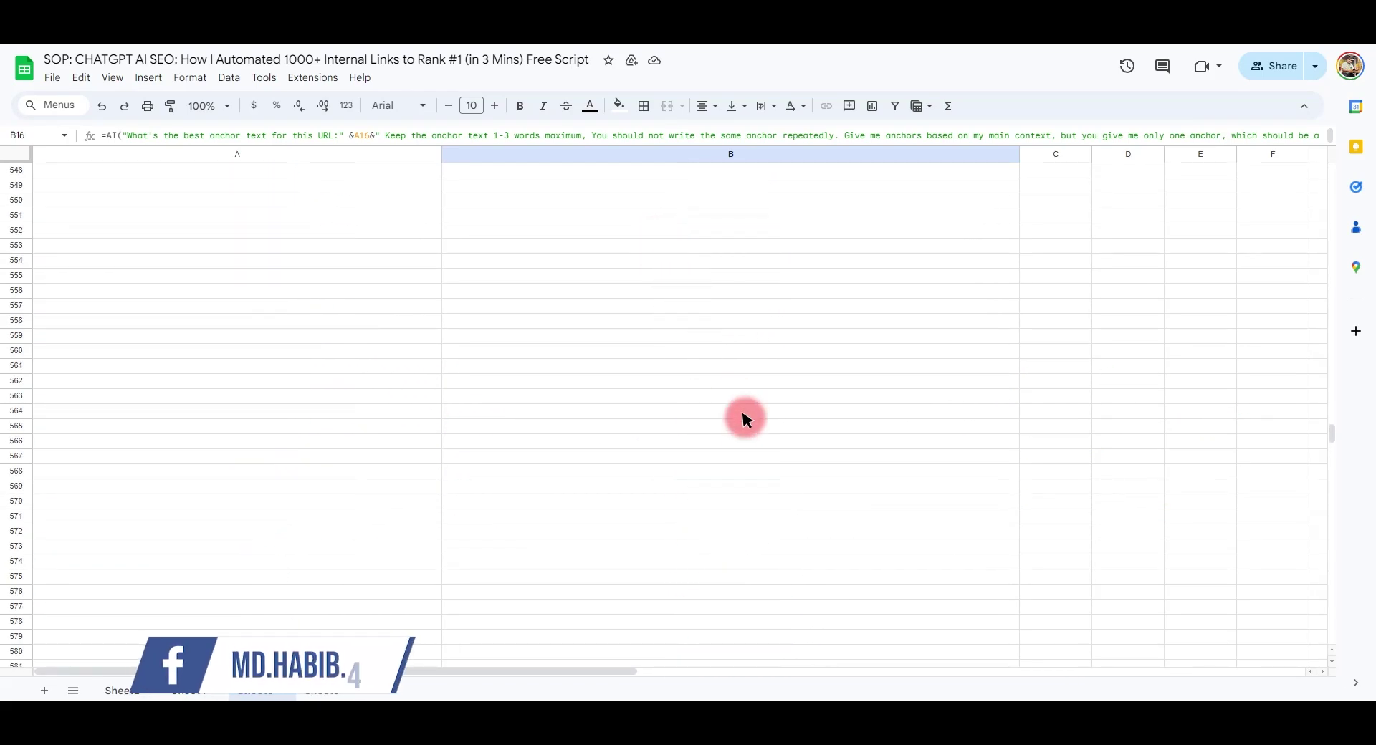
pyautogui.scroll(15, 754, 456)
pyautogui.scroll(4, 754, 456)
pyautogui.moveTo(716, 394); pyautogui.dragTo(197, 357)
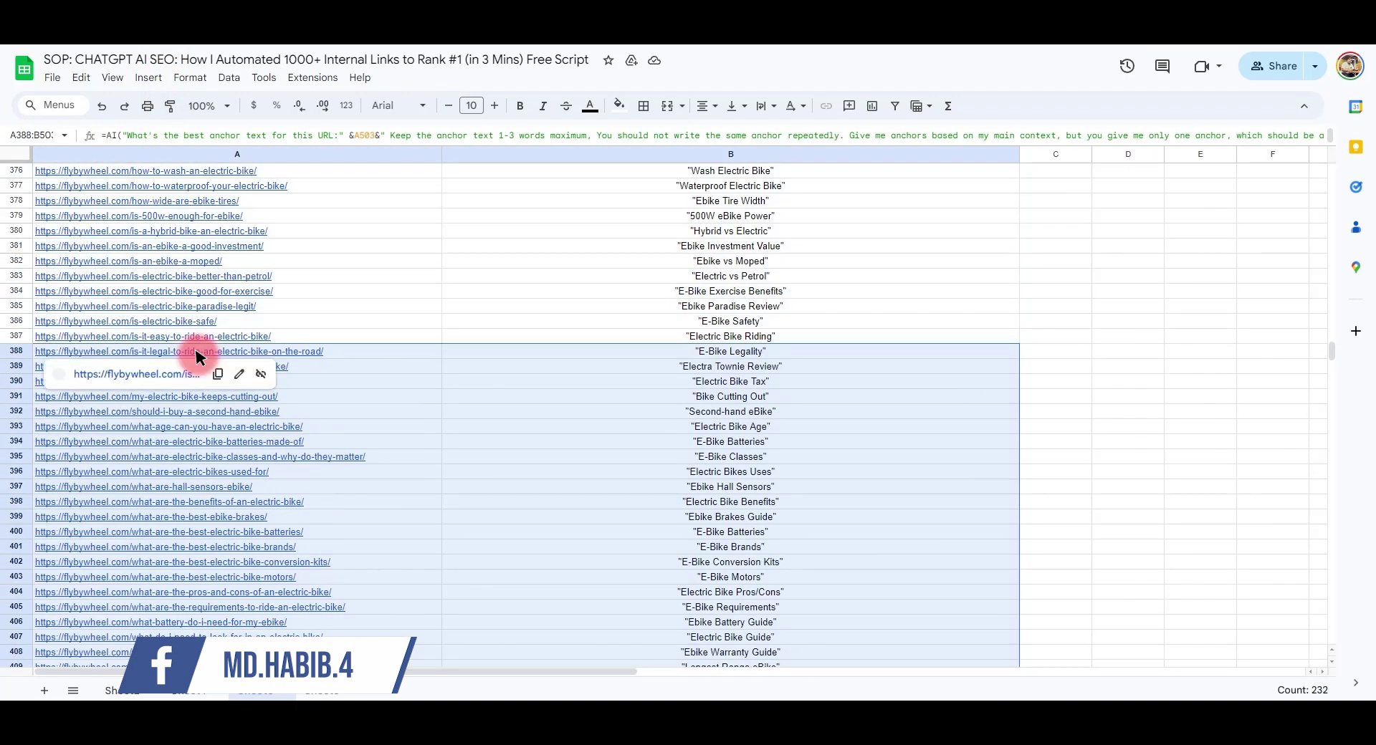
pyautogui.hotkey('ctrl', 'shift', 'Up')
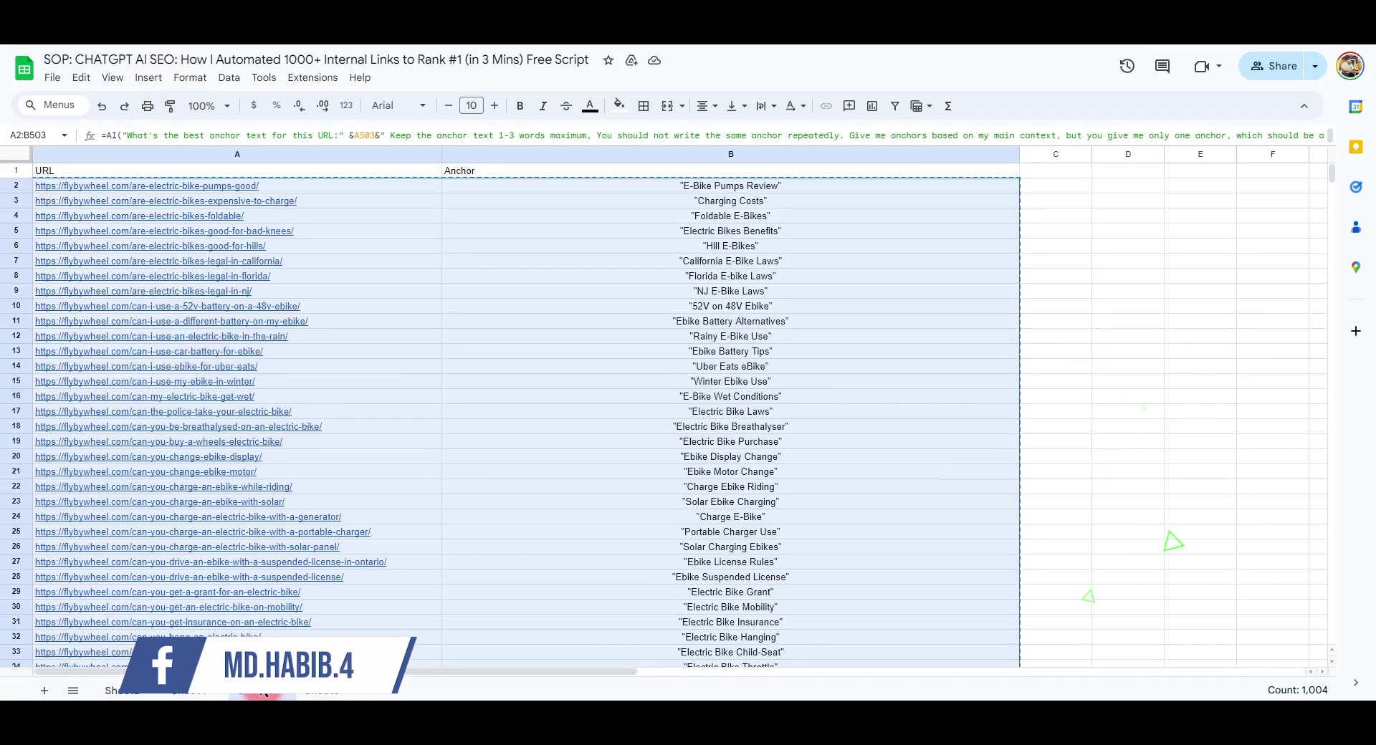
# Paste the copied data as values only into Sheet6 from A2, and fit the widths of columns A and B to their contents.
pyautogui.click(322, 690)
pyautogui.rightClick(83, 183)
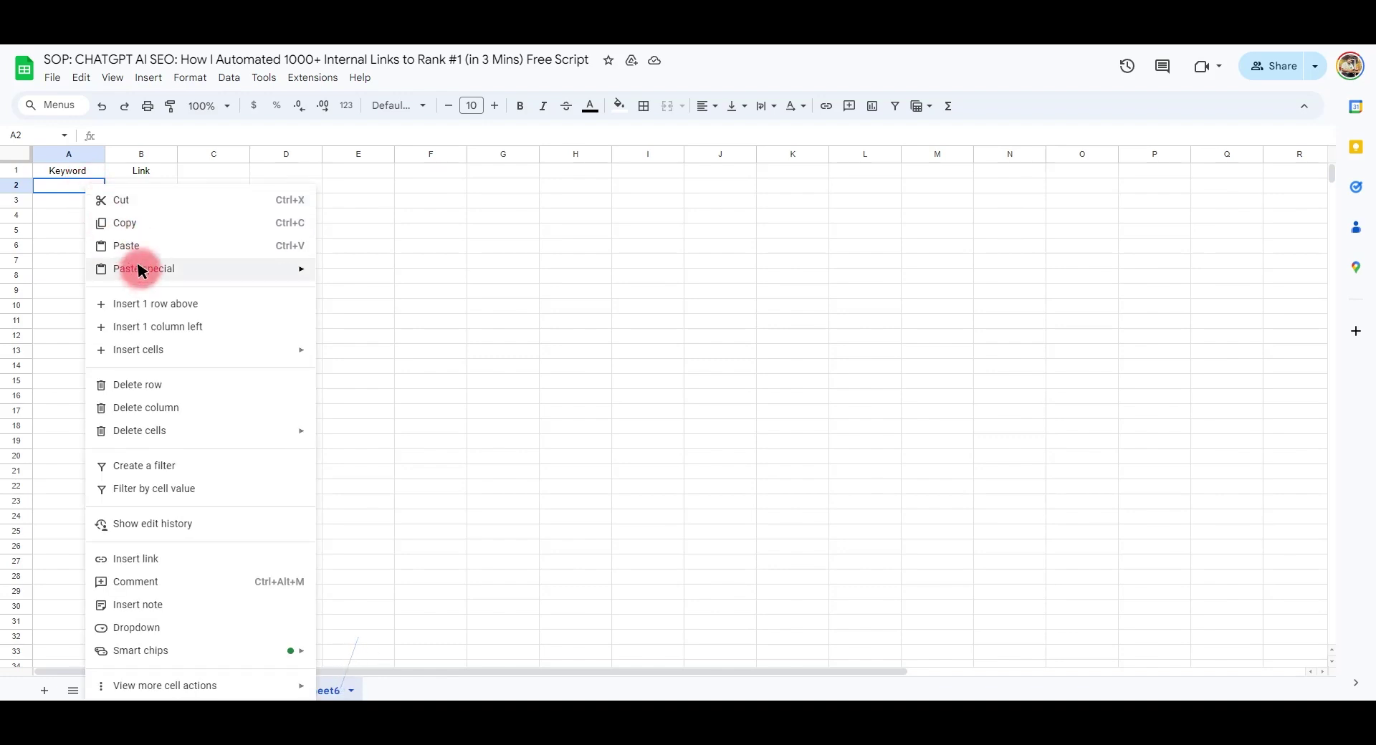
pyautogui.moveTo(138, 267)
pyautogui.click(376, 271)
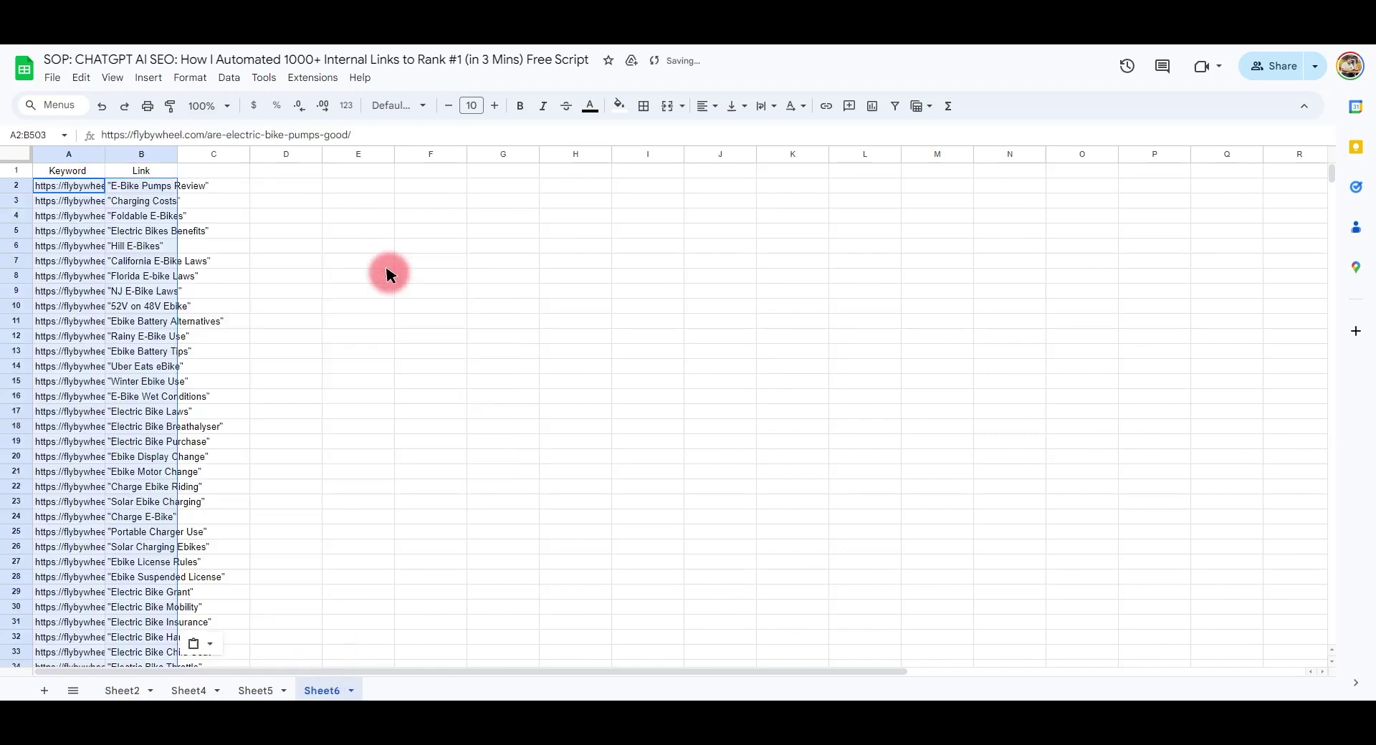
pyautogui.doubleClick(104, 153)
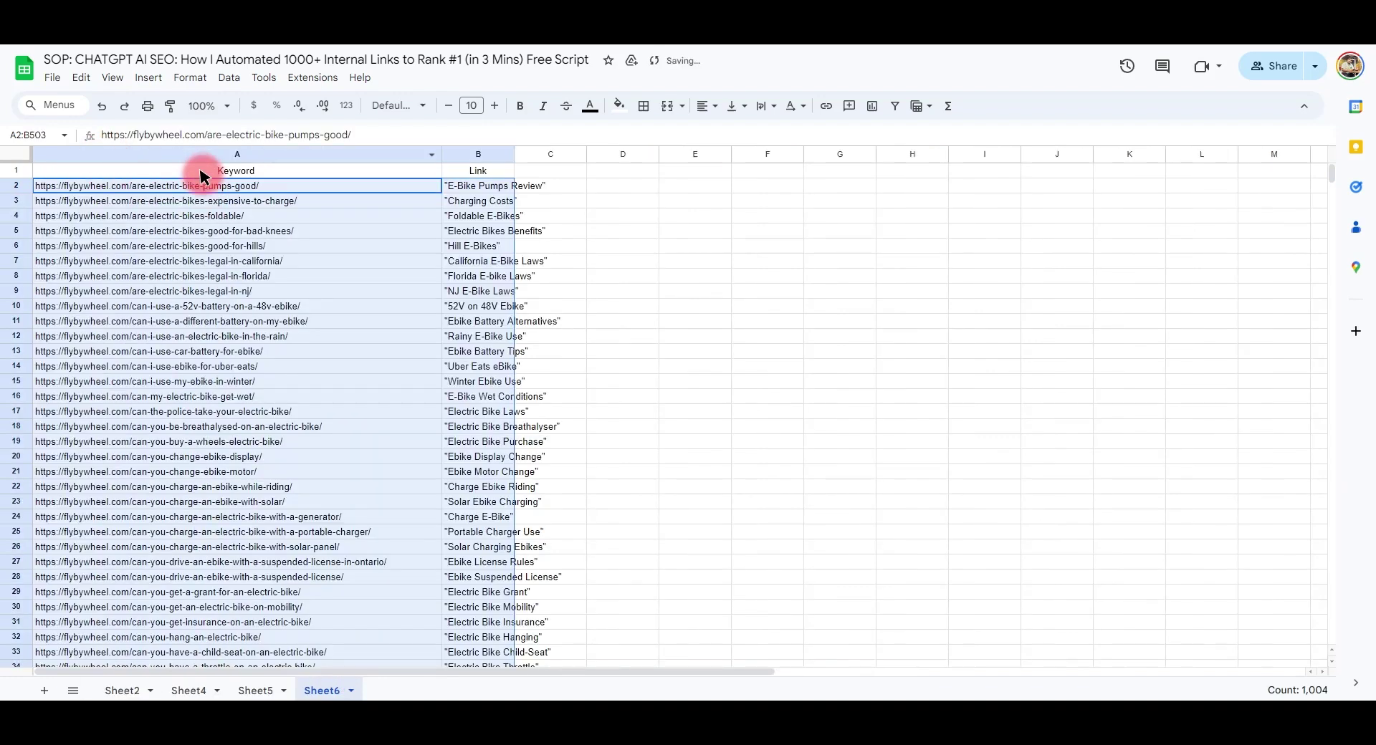
pyautogui.doubleClick(513, 153)
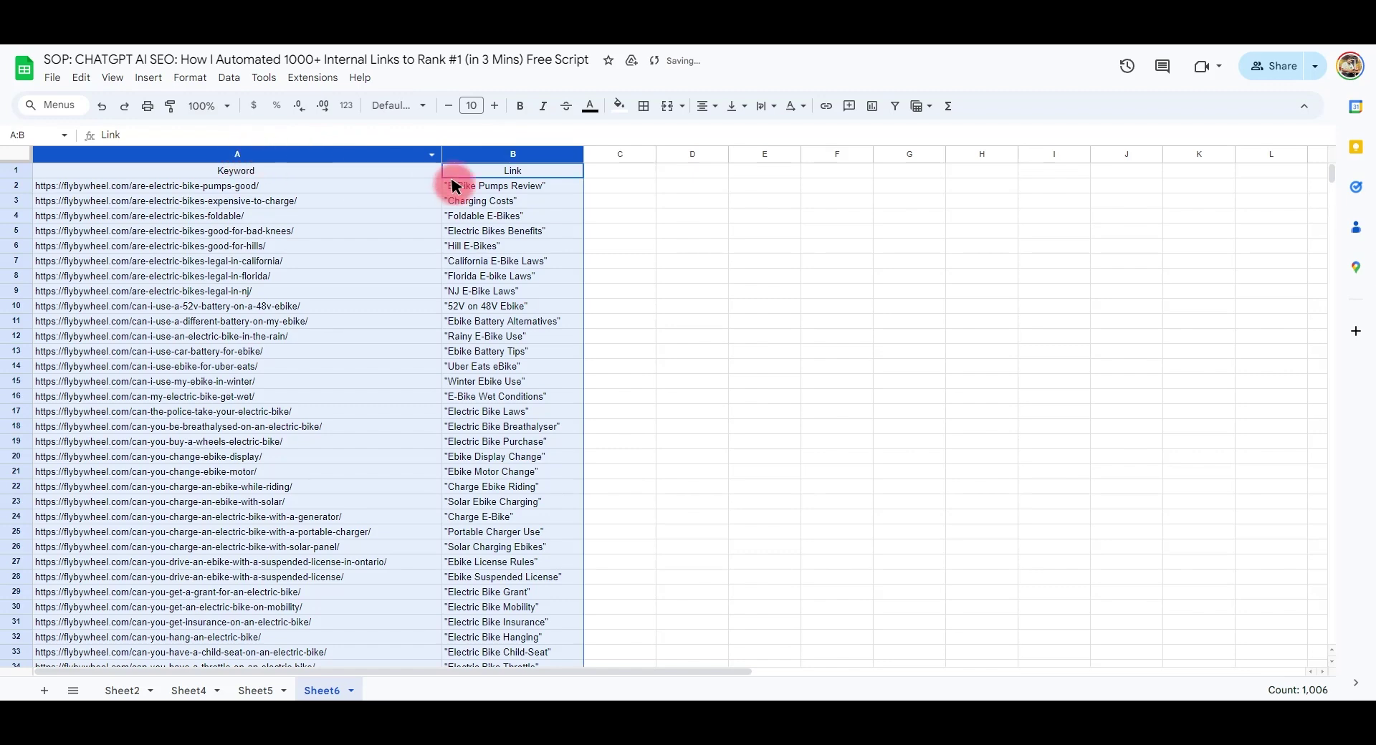
# Move the anchor text column B in front of the URL column A.
pyautogui.click(476, 201)
pyautogui.click(514, 155)
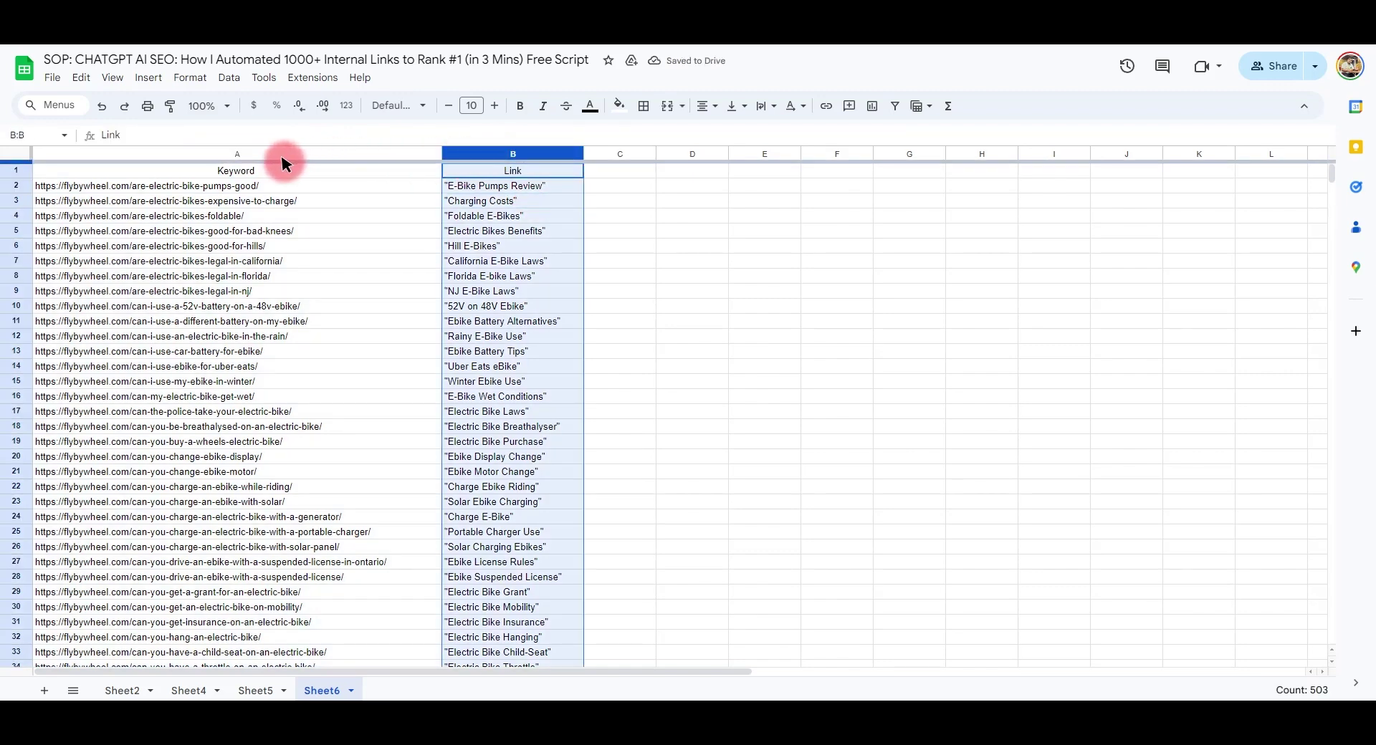
pyautogui.moveTo(531, 151); pyautogui.dragTo(127, 159)
pyautogui.click(375, 154)
# Change the header in B1 to Link and in A1 to Keyword, and widen column A.
pyautogui.click(363, 173)
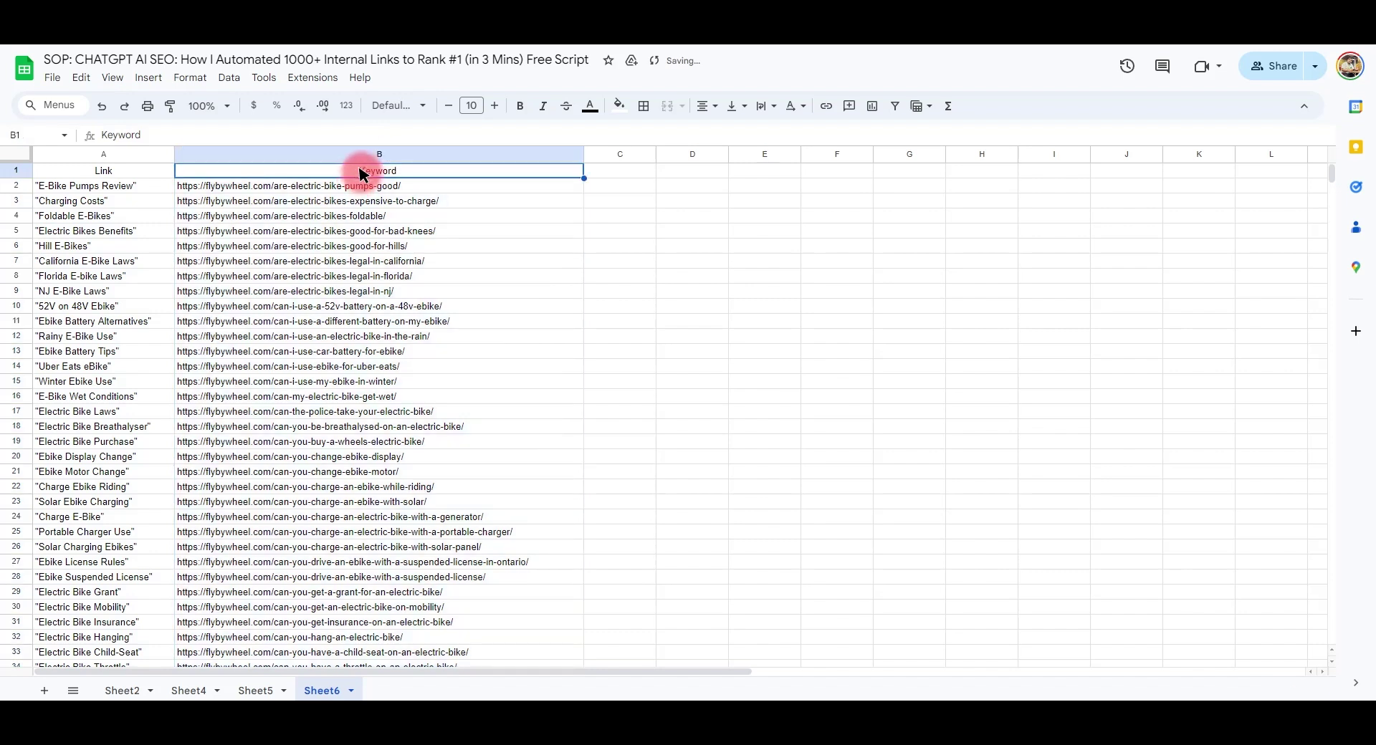
pyautogui.doubleClick(363, 173)
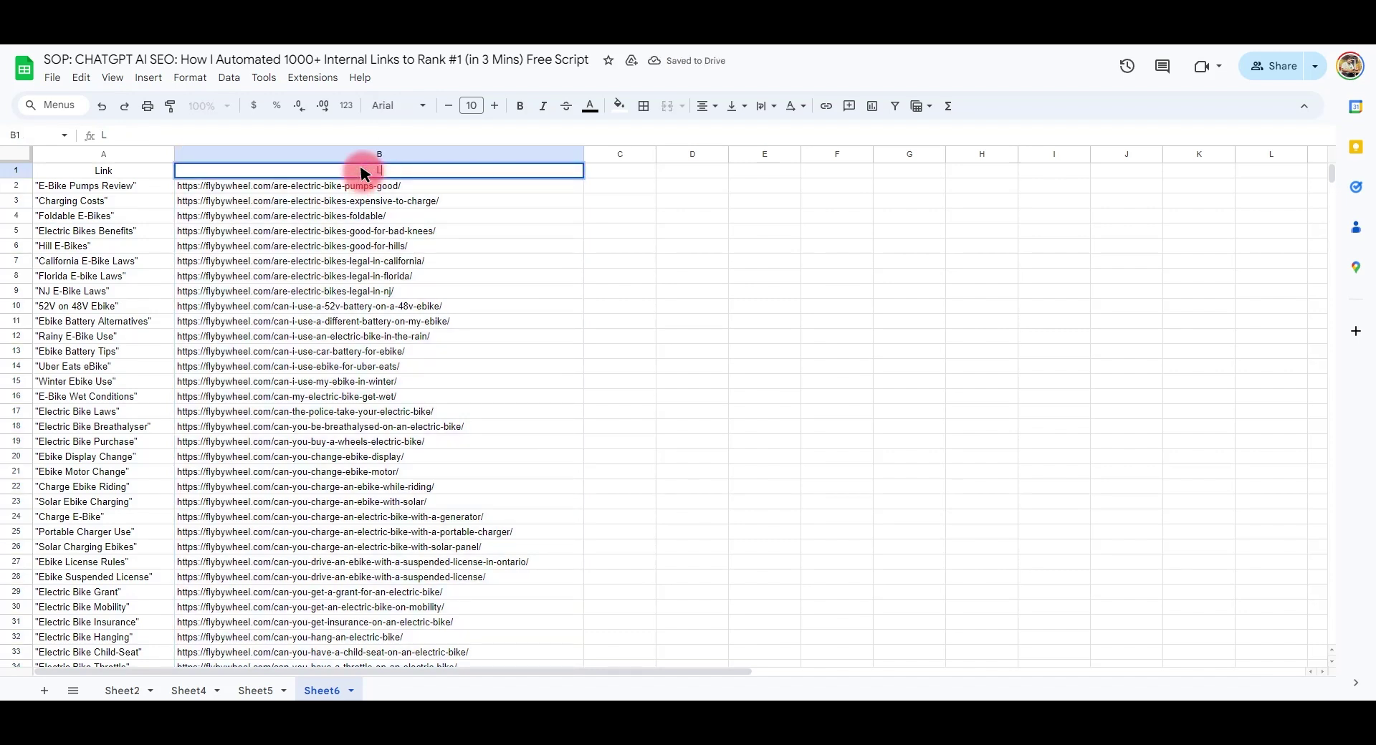
pyautogui.click(103, 170)
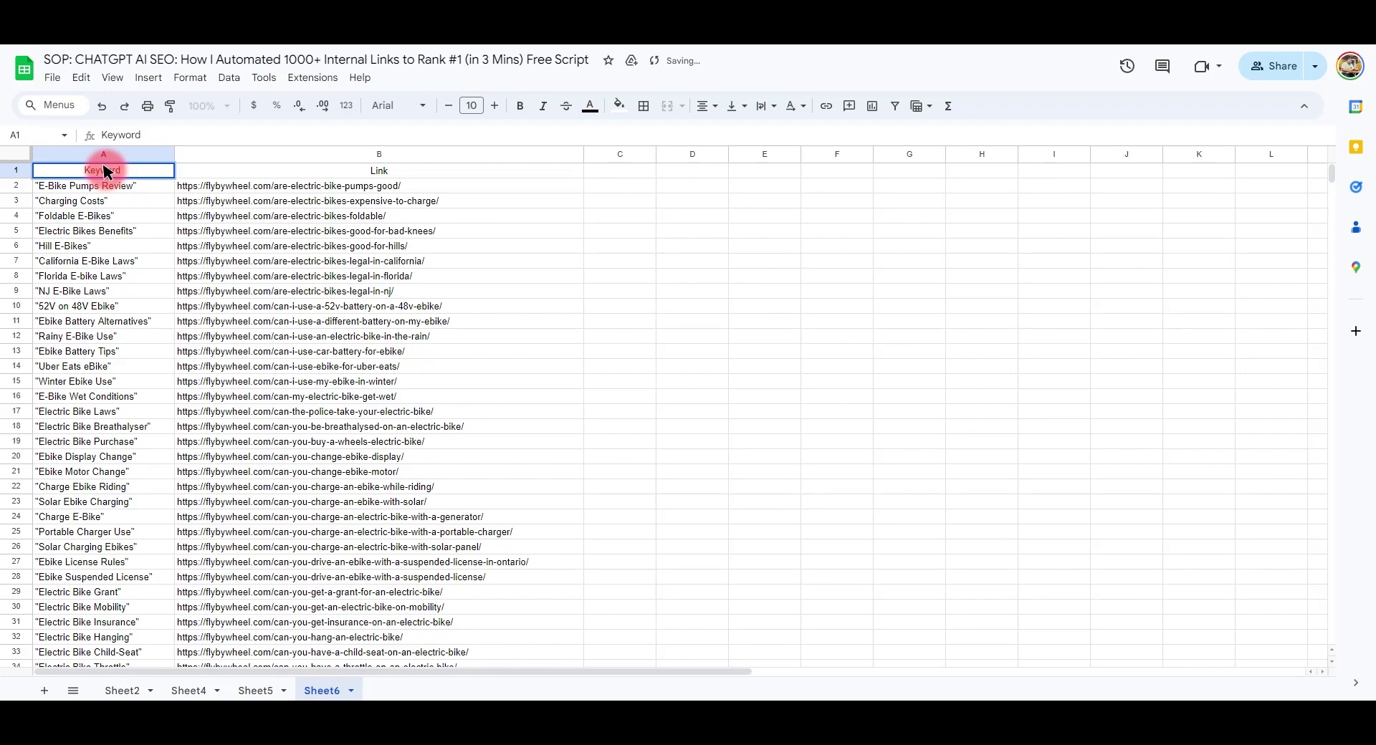
pyautogui.click(140, 228)
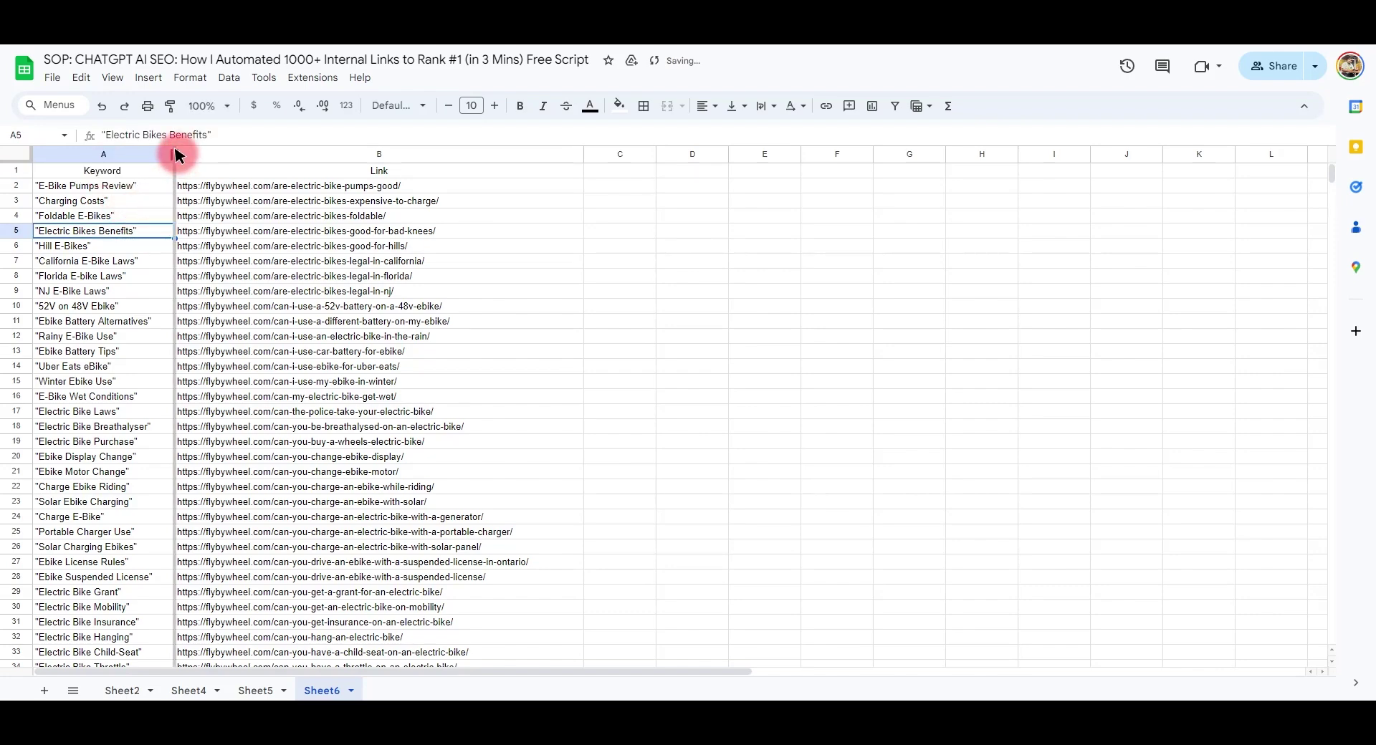
pyautogui.moveTo(175, 154); pyautogui.dragTo(252, 159)
pyautogui.click(144, 185)
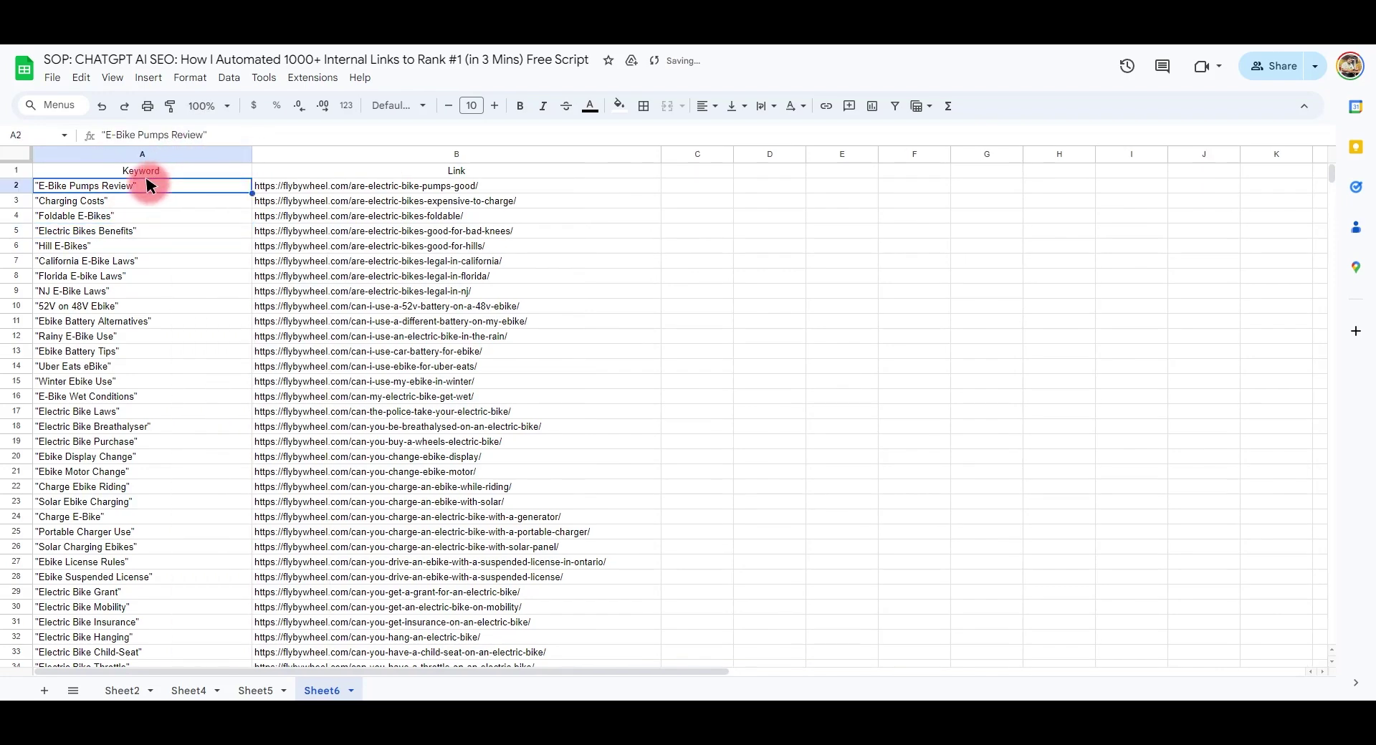
# Find every double quotation mark in all sheets and replace it with nothing.
pyautogui.hotkey('ctrl', 'f')
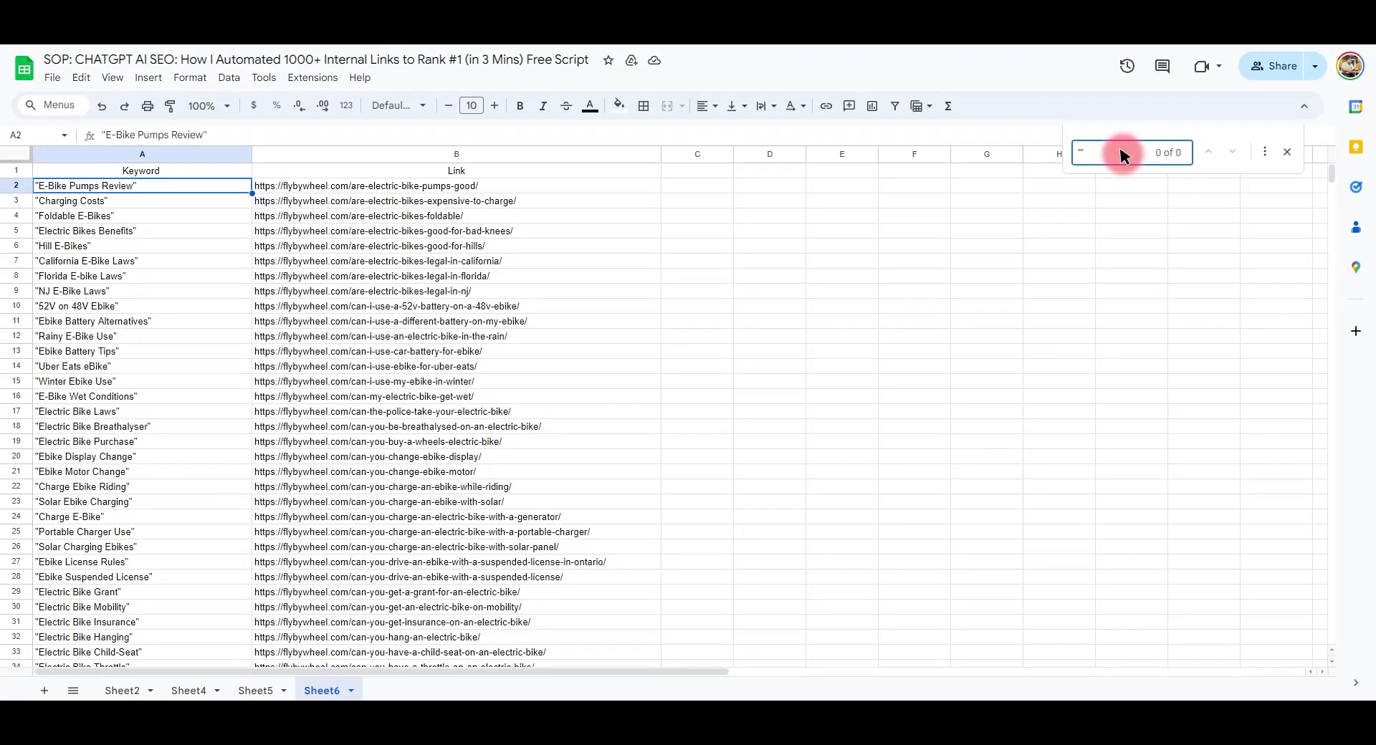
pyautogui.click(1265, 151)
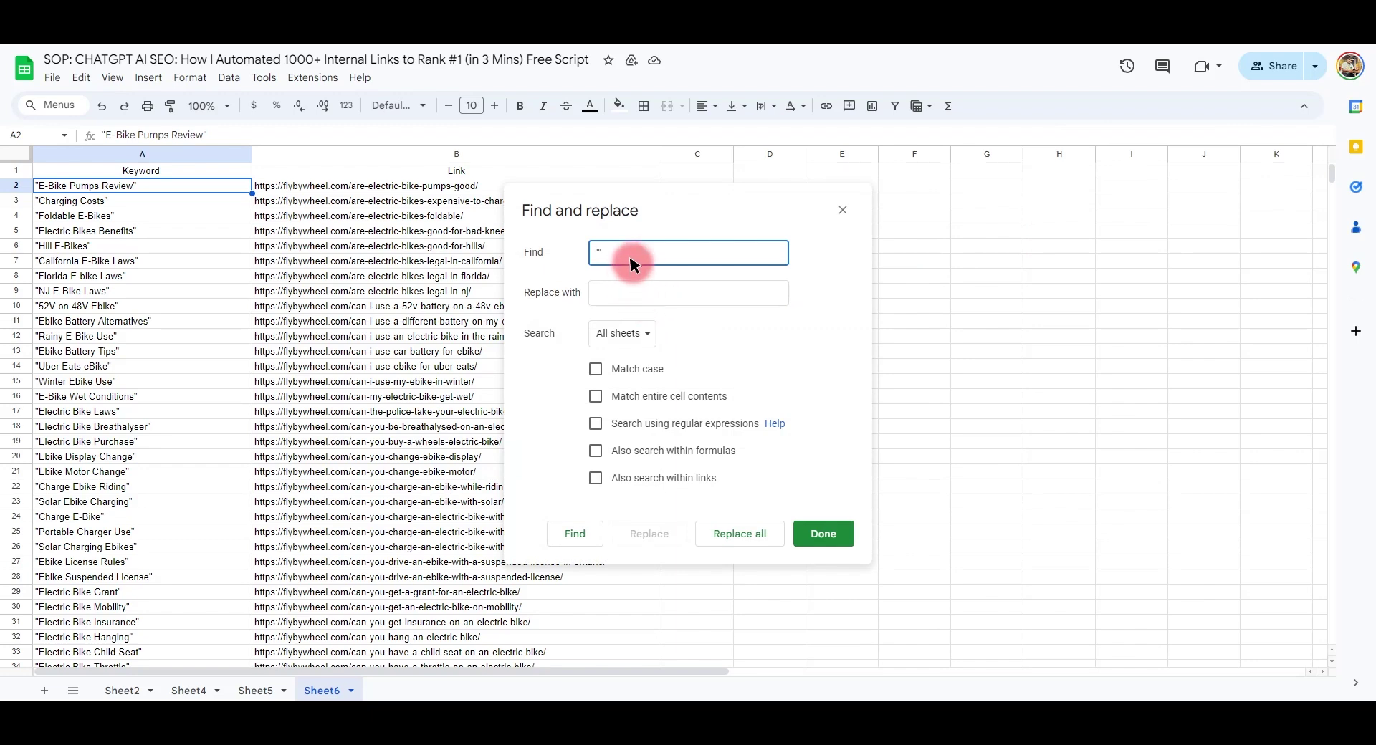
pyautogui.click(613, 299)
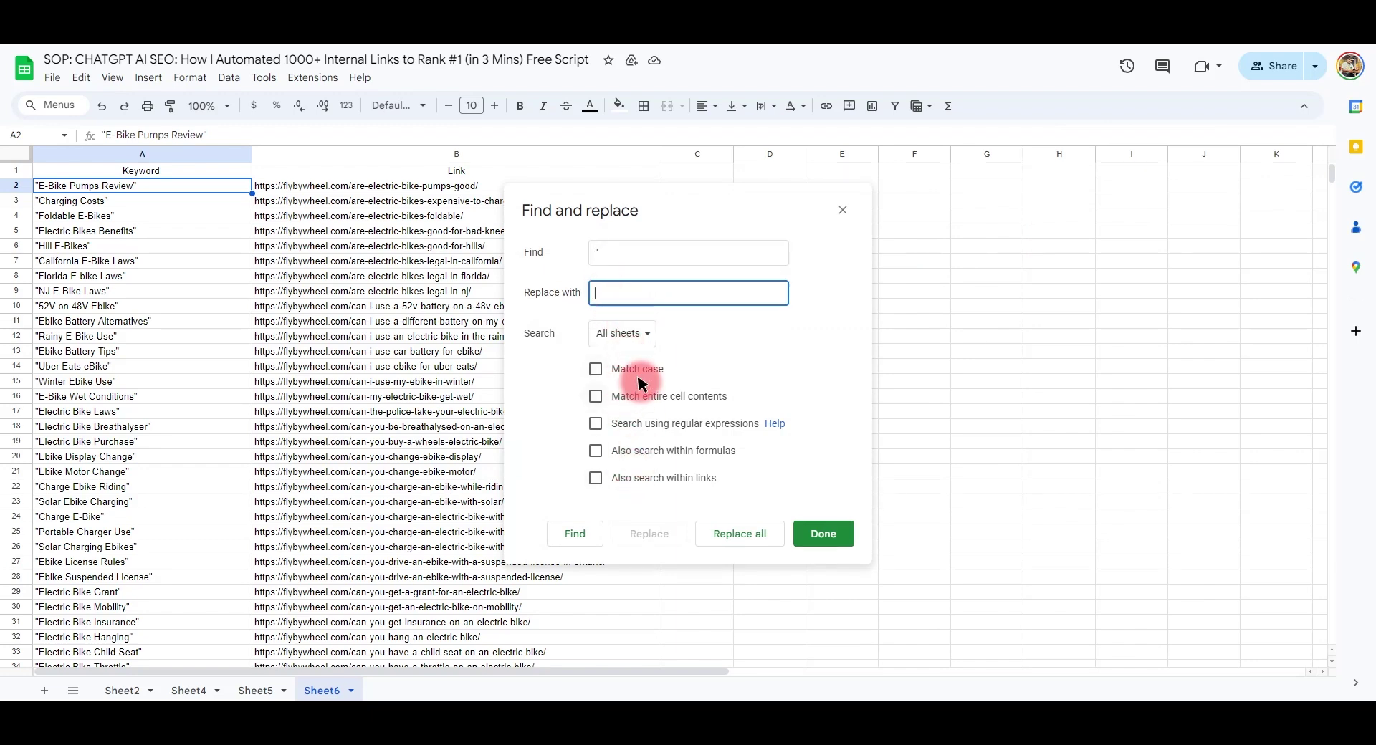
pyautogui.click(738, 538)
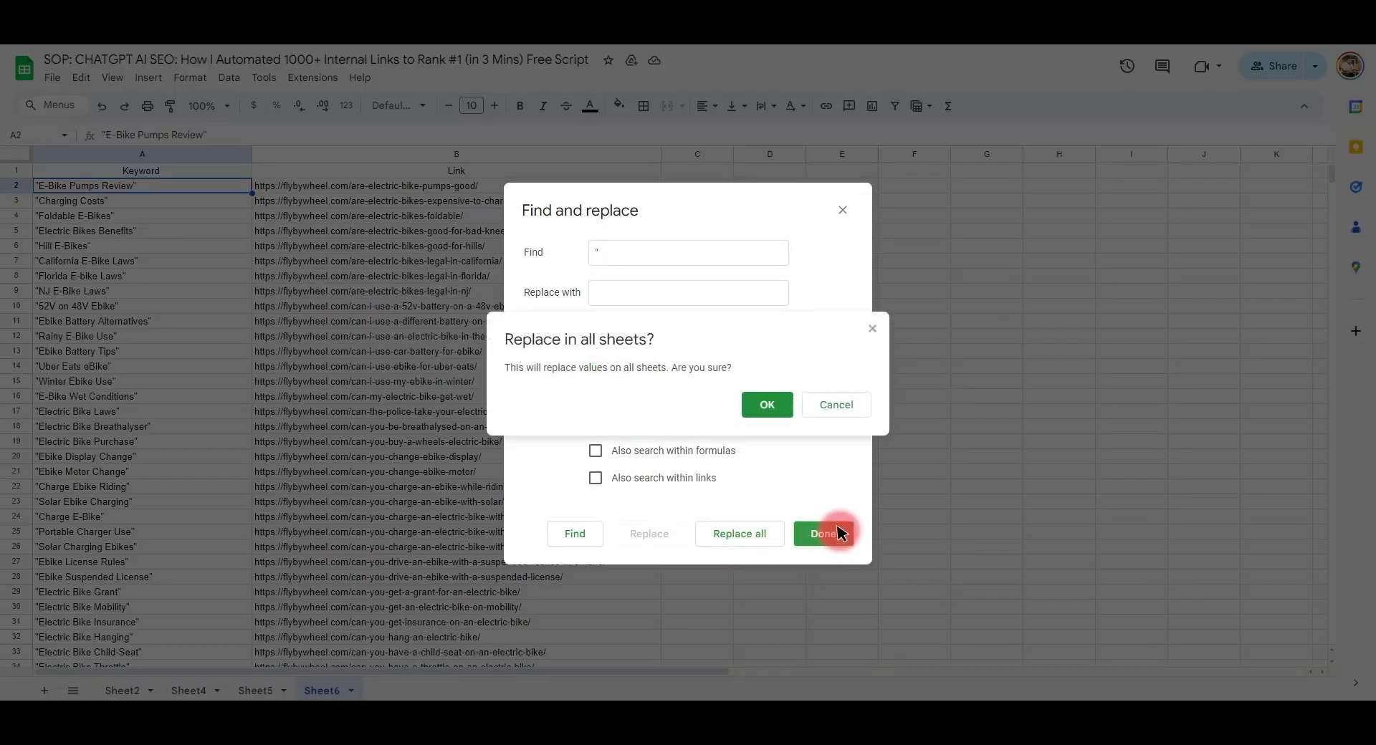
pyautogui.click(768, 402)
pyautogui.click(817, 533)
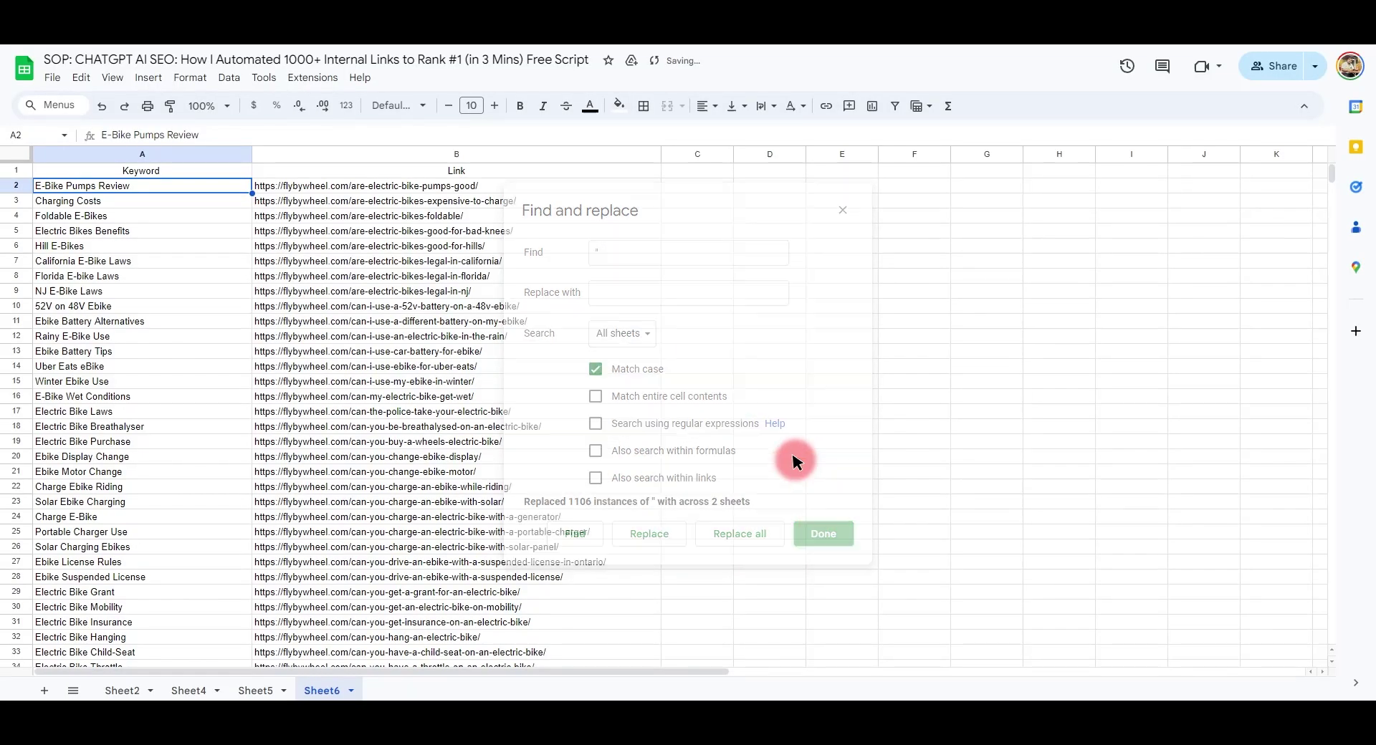
# Review the cleaned keywords in column A down to the last filled row, and return to A1.
pyautogui.click(172, 273)
pyautogui.scroll(-20, 172, 272)
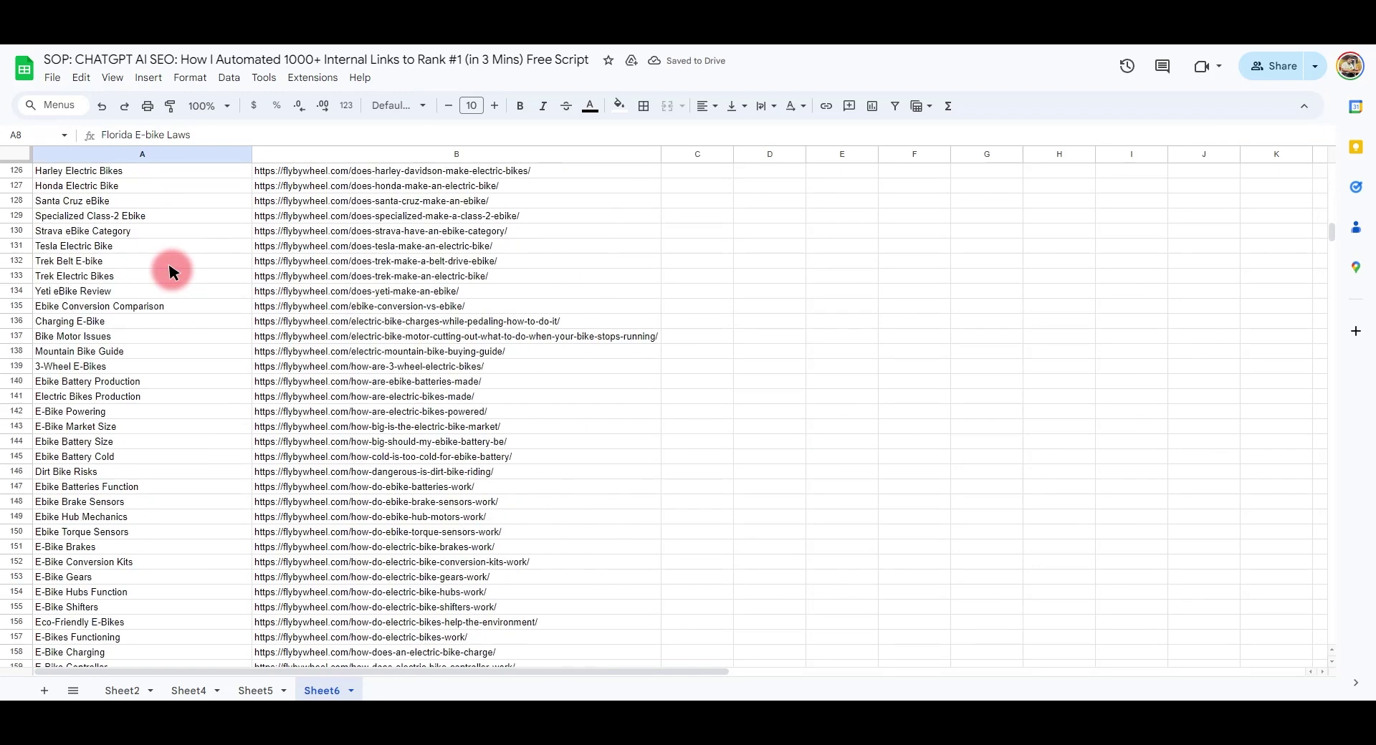
pyautogui.scroll(-20, 159, 288)
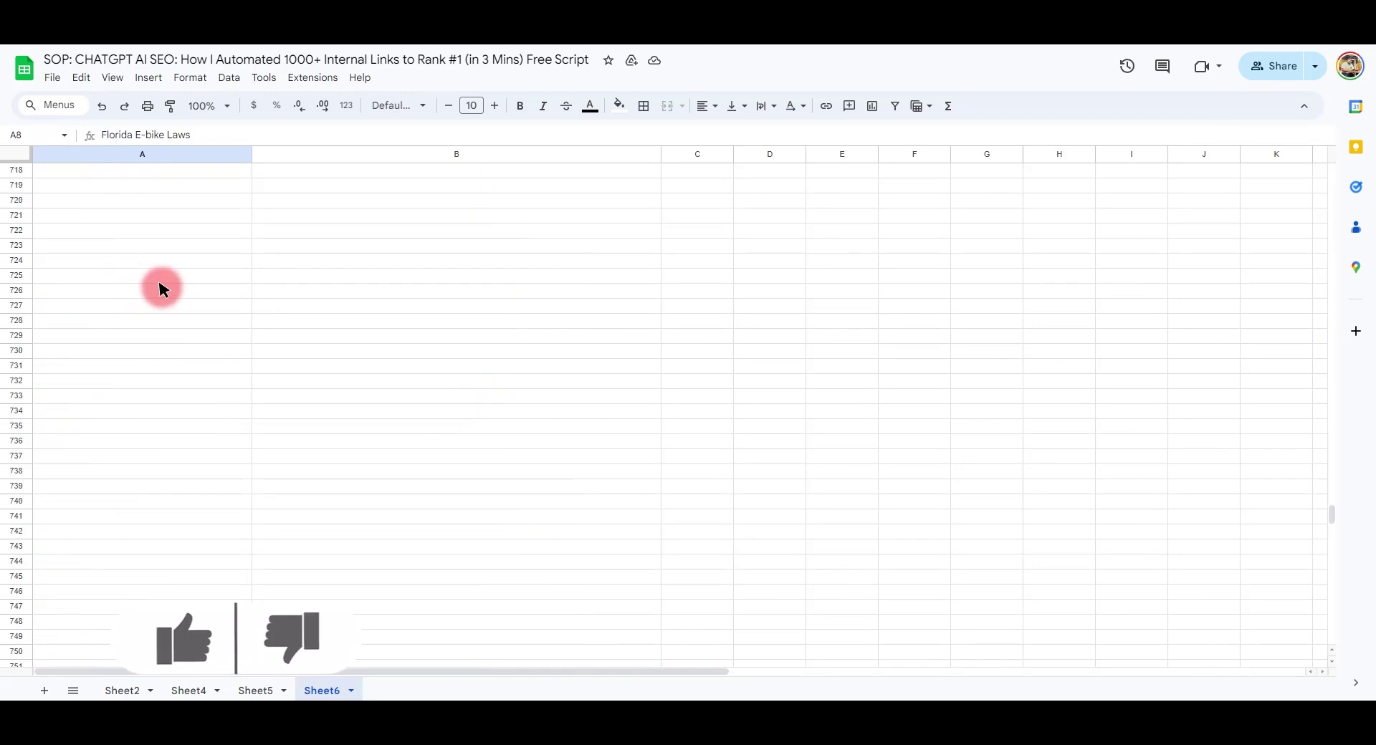
pyautogui.click(215, 396)
pyautogui.hotkey('ctrl', 'Up')
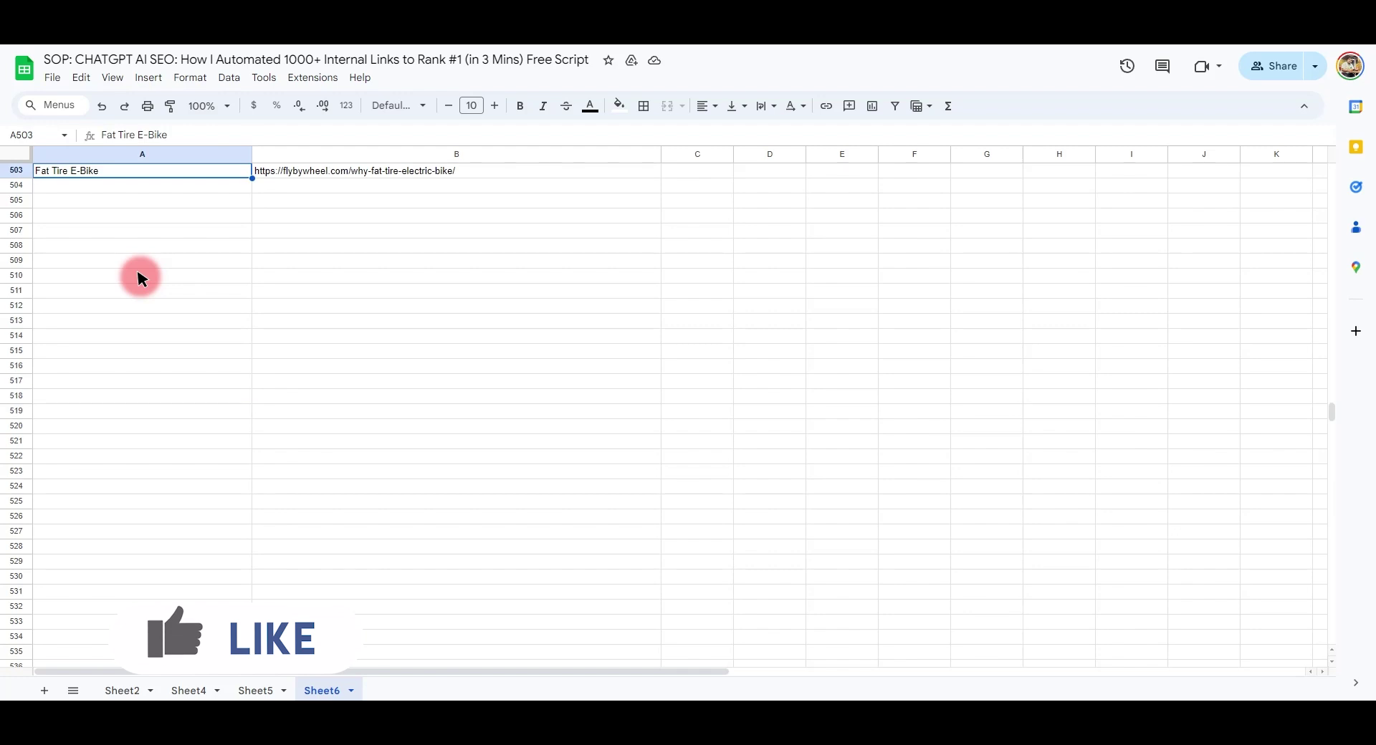
pyautogui.hotkey('ctrl', 'Up')
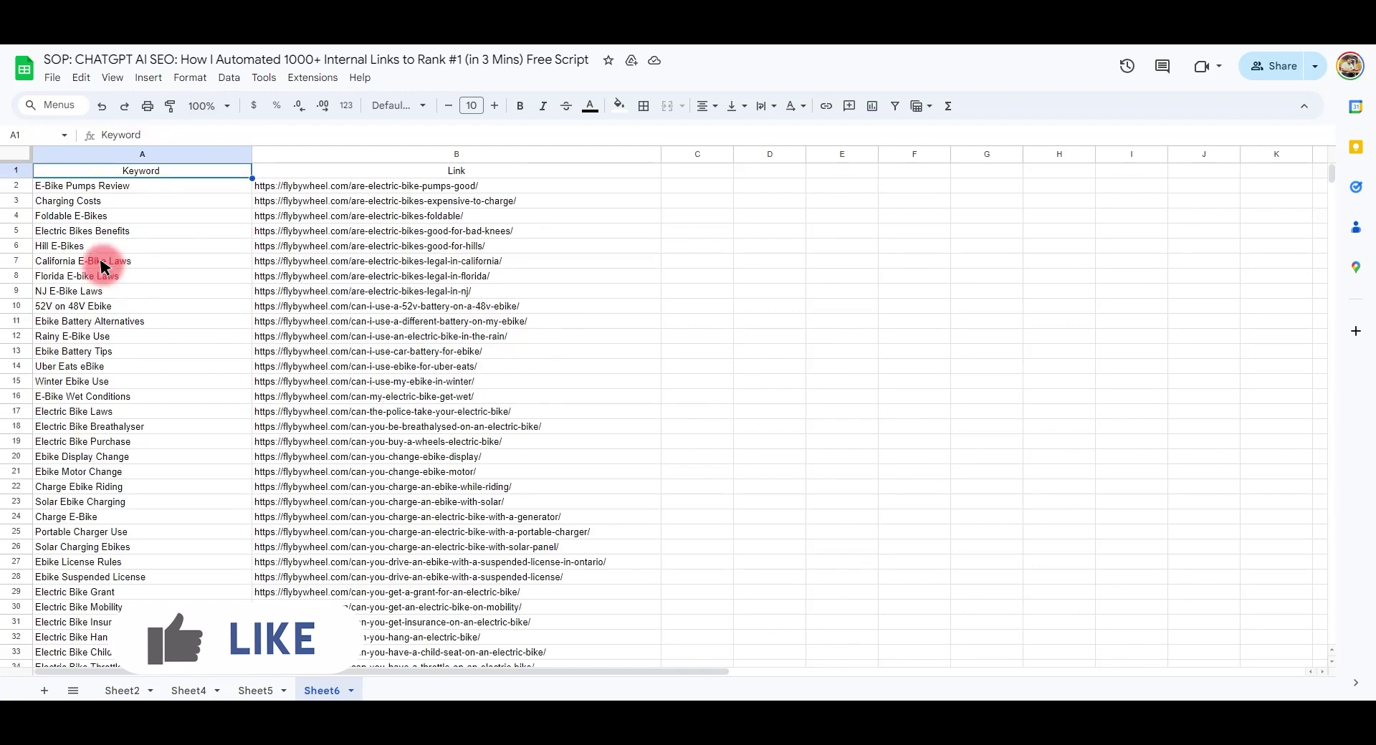
# Download Sheet6 as a comma-separated values (.csv) file.
pyautogui.click(52, 79)
pyautogui.click(44, 252)
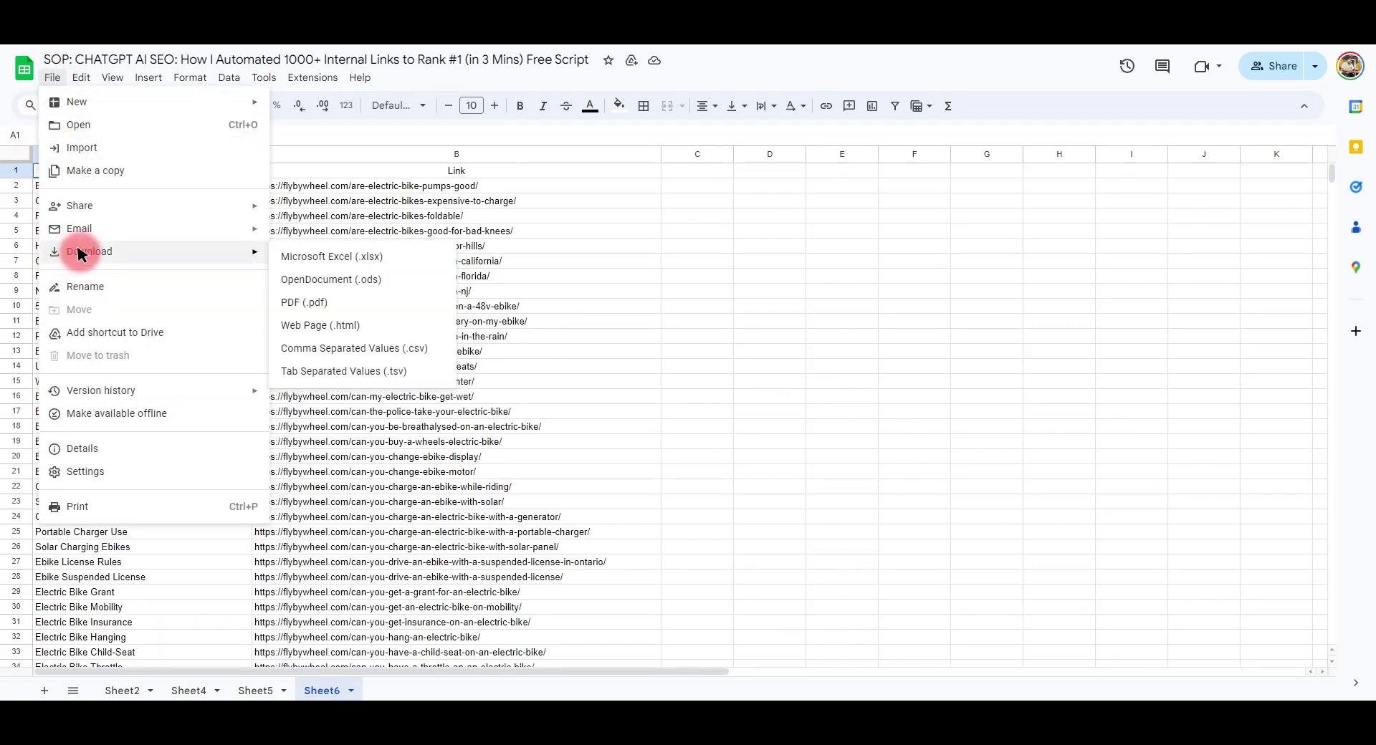
pyautogui.click(352, 349)
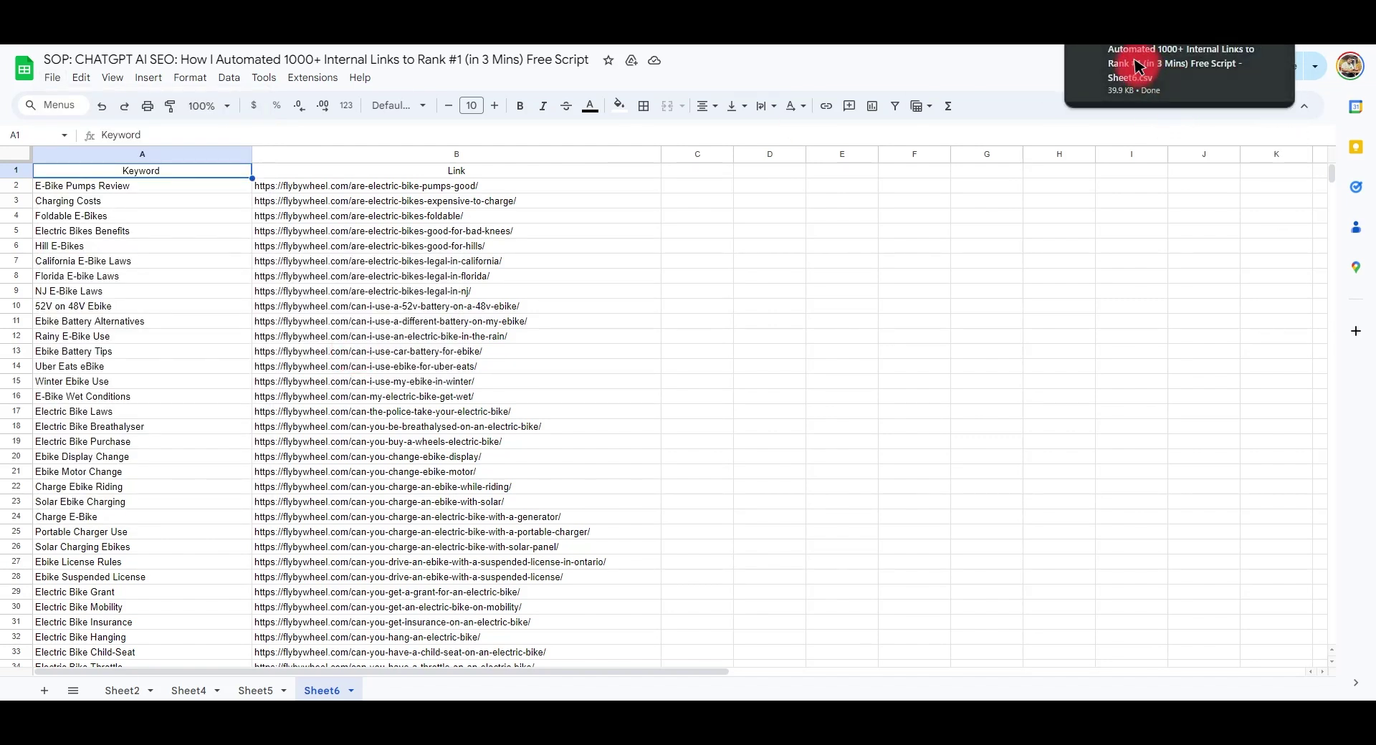
# Switch past the sitemap page to the Fly By Wheel WordPress site.
pyautogui.hotkey('ctrl', 'Tab')
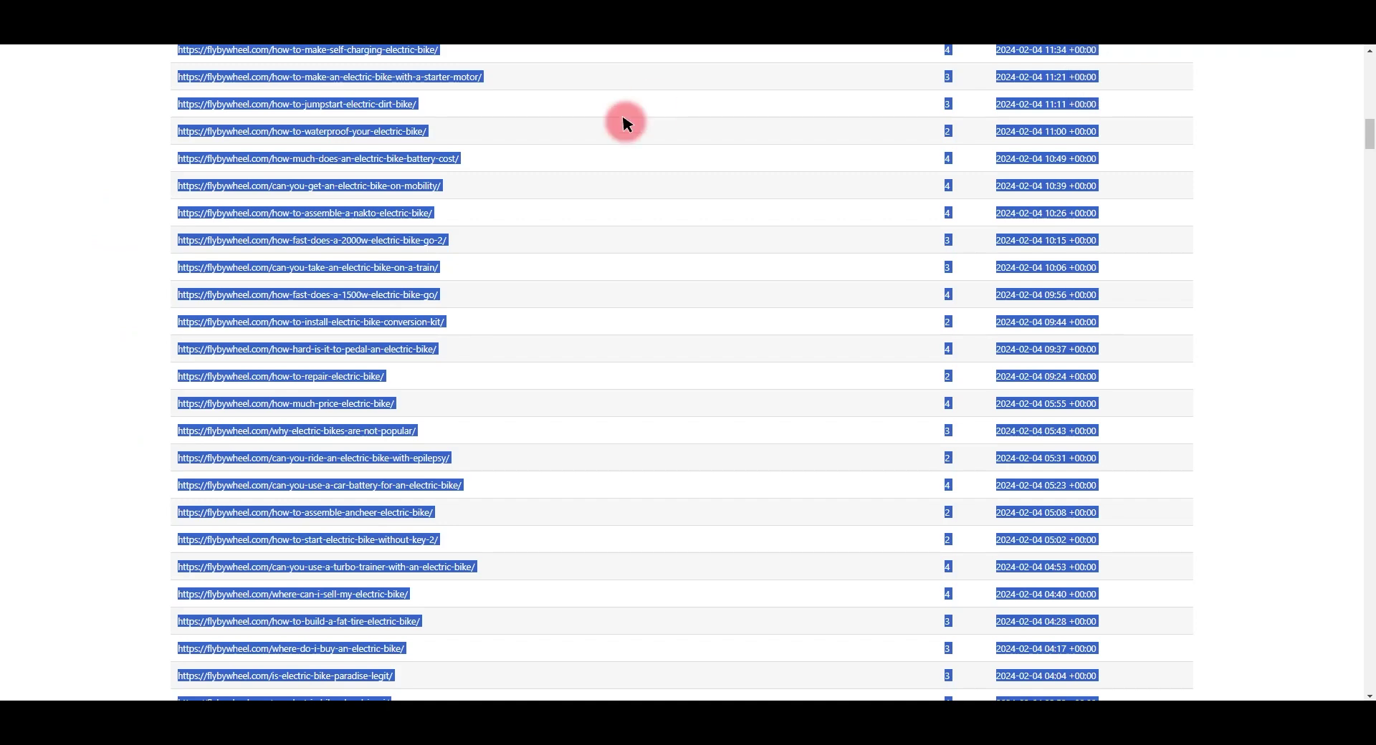
pyautogui.scroll(-5, 110, 141)
pyautogui.scroll(10, 179, 179)
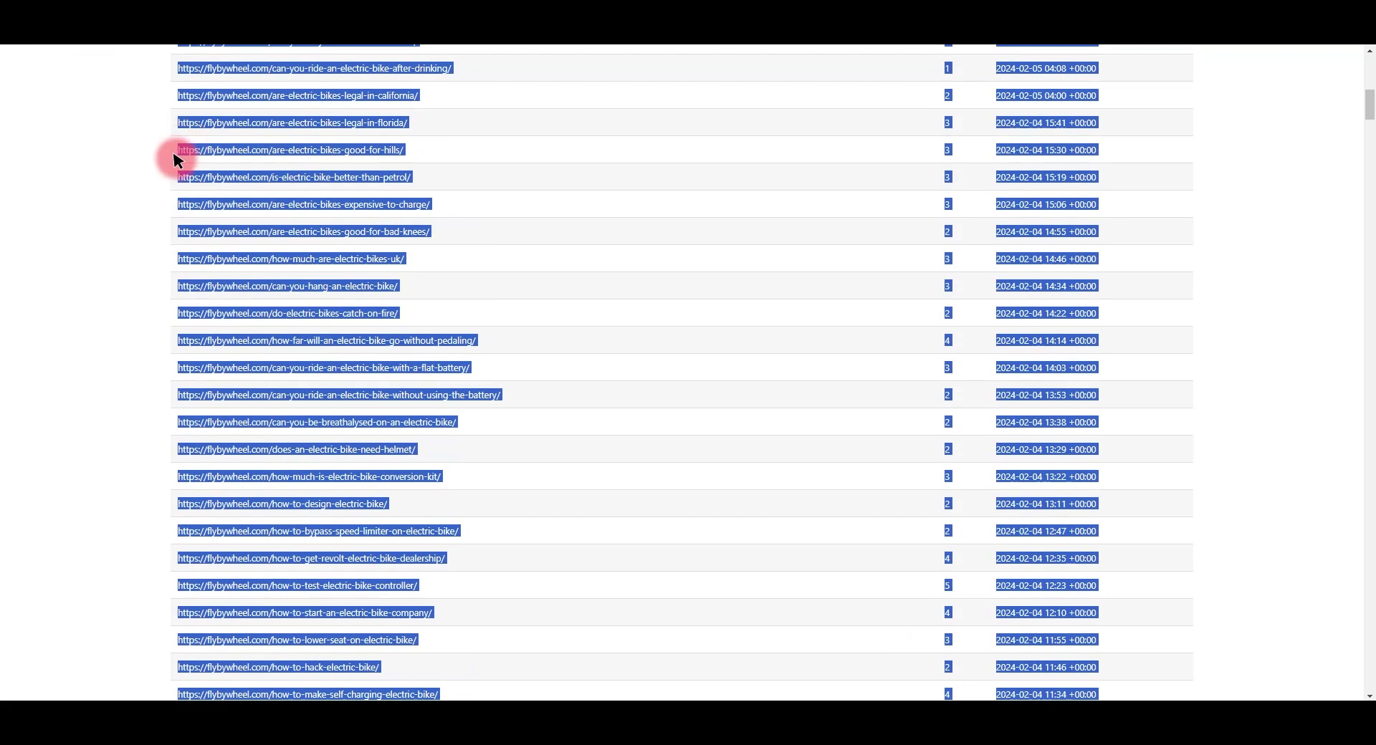
pyautogui.hotkey('ctrl', 'Tab')
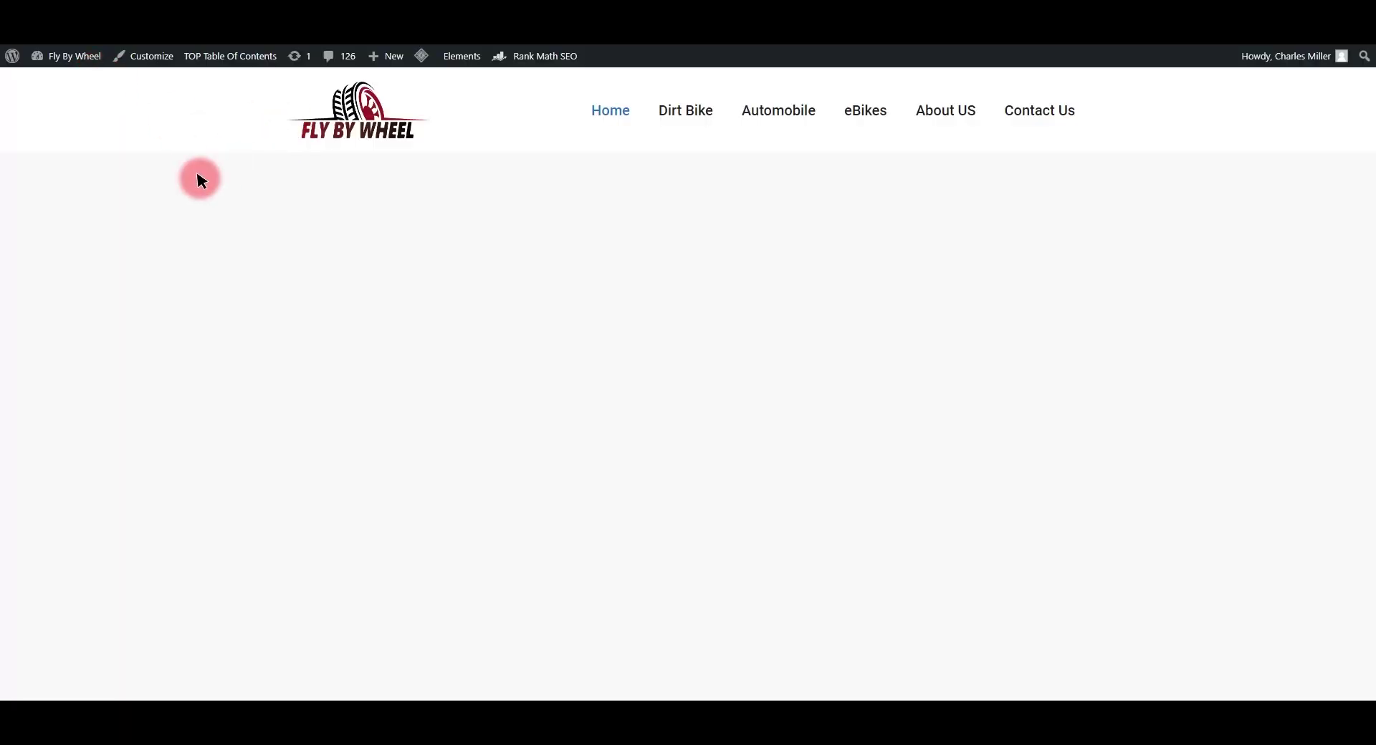
# Open the Fly By Wheel WordPress admin dashboard and go to Link Whisper's Auto-Linking page.
pyautogui.click(61, 58)
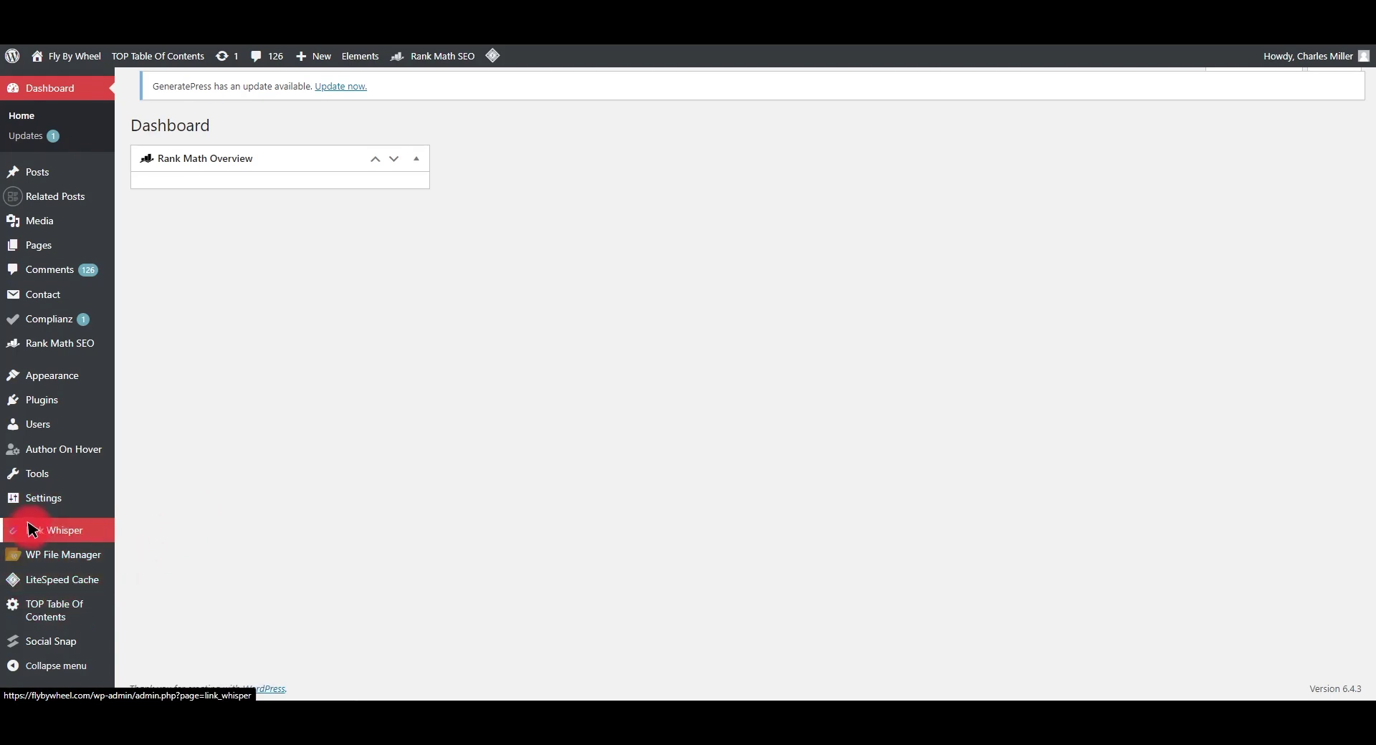
pyautogui.moveTo(32, 531)
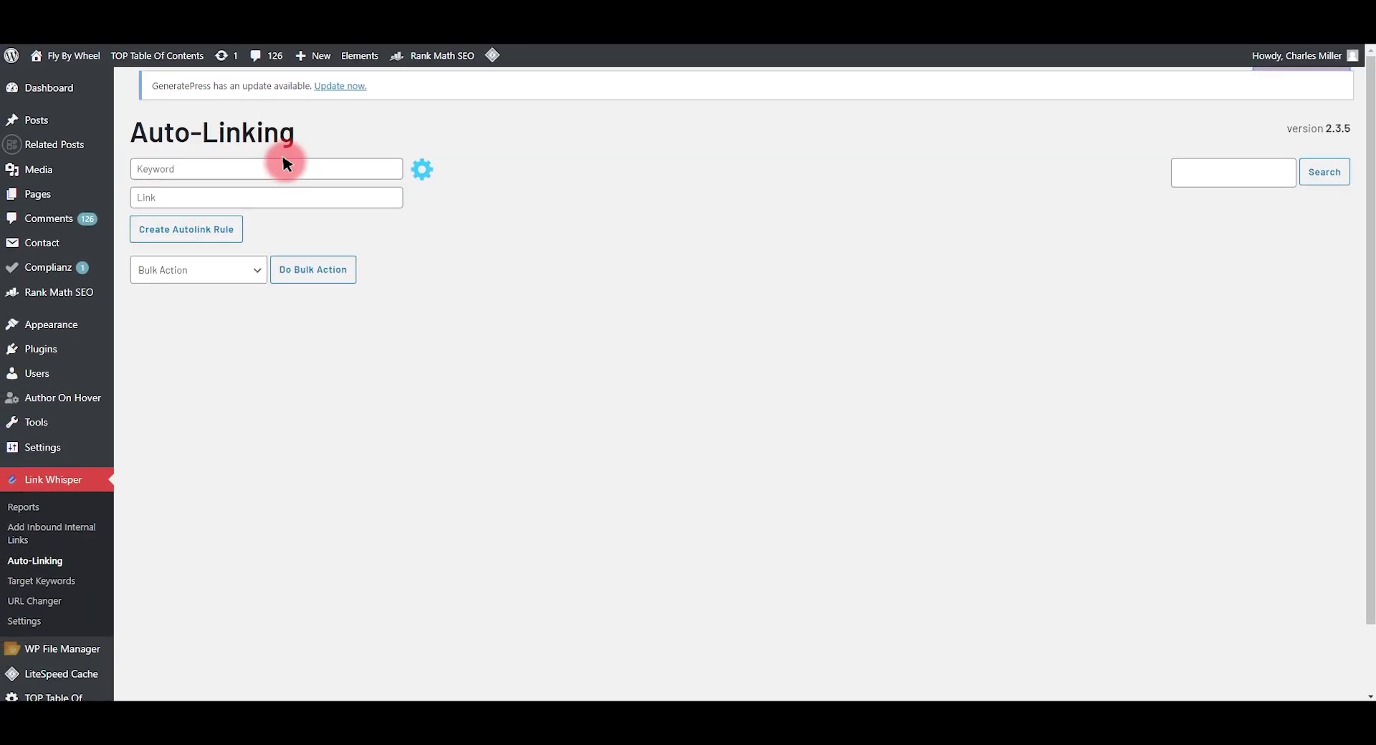
# Try to run the Bulk Create Autolink Rules action on the Auto-Linking page.
pyautogui.click(184, 270)
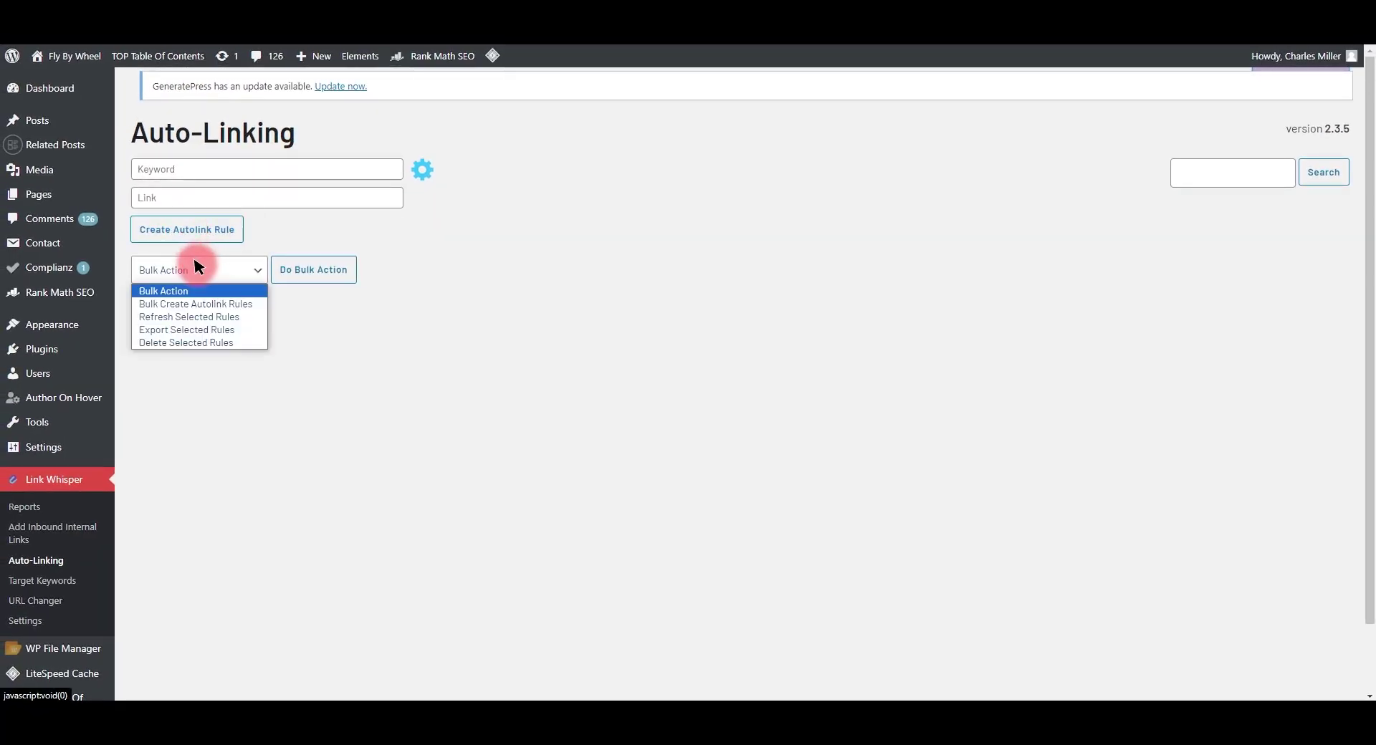
pyautogui.click(158, 300)
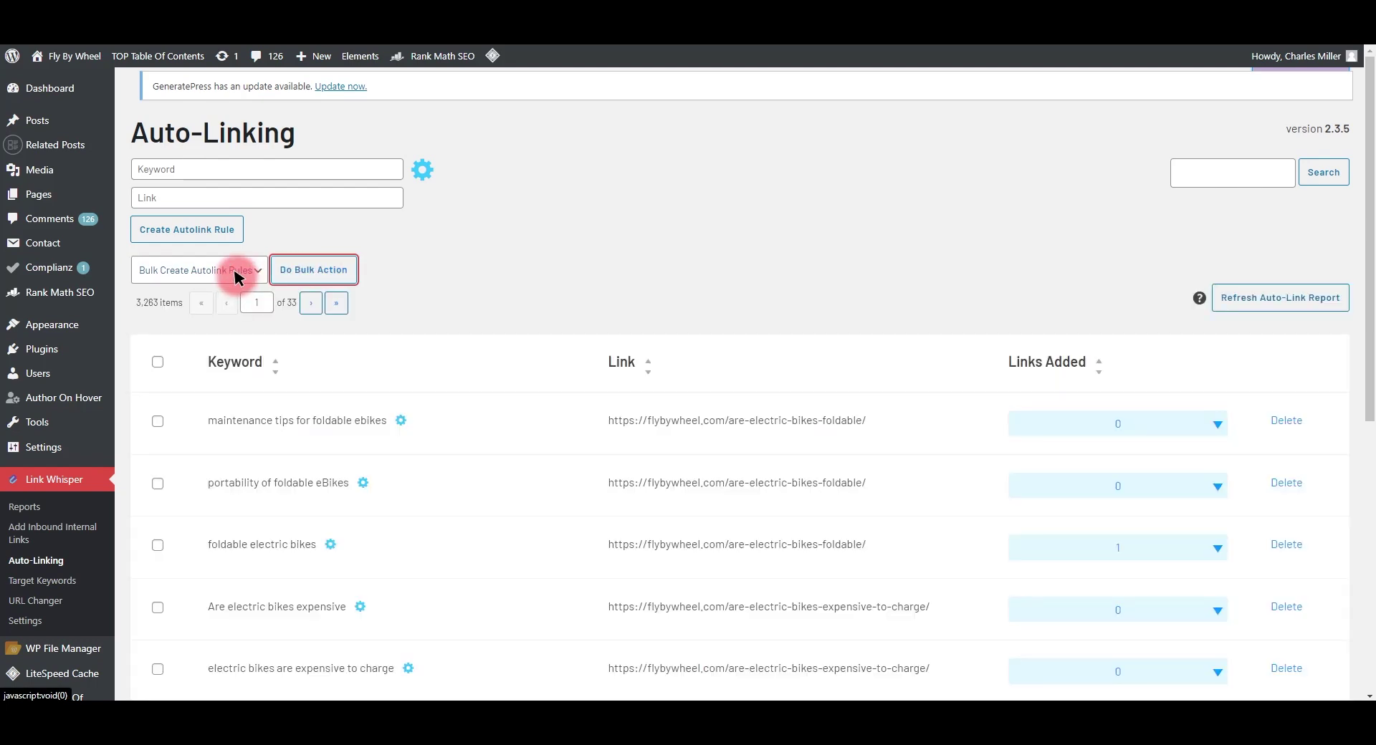
pyautogui.click(312, 276)
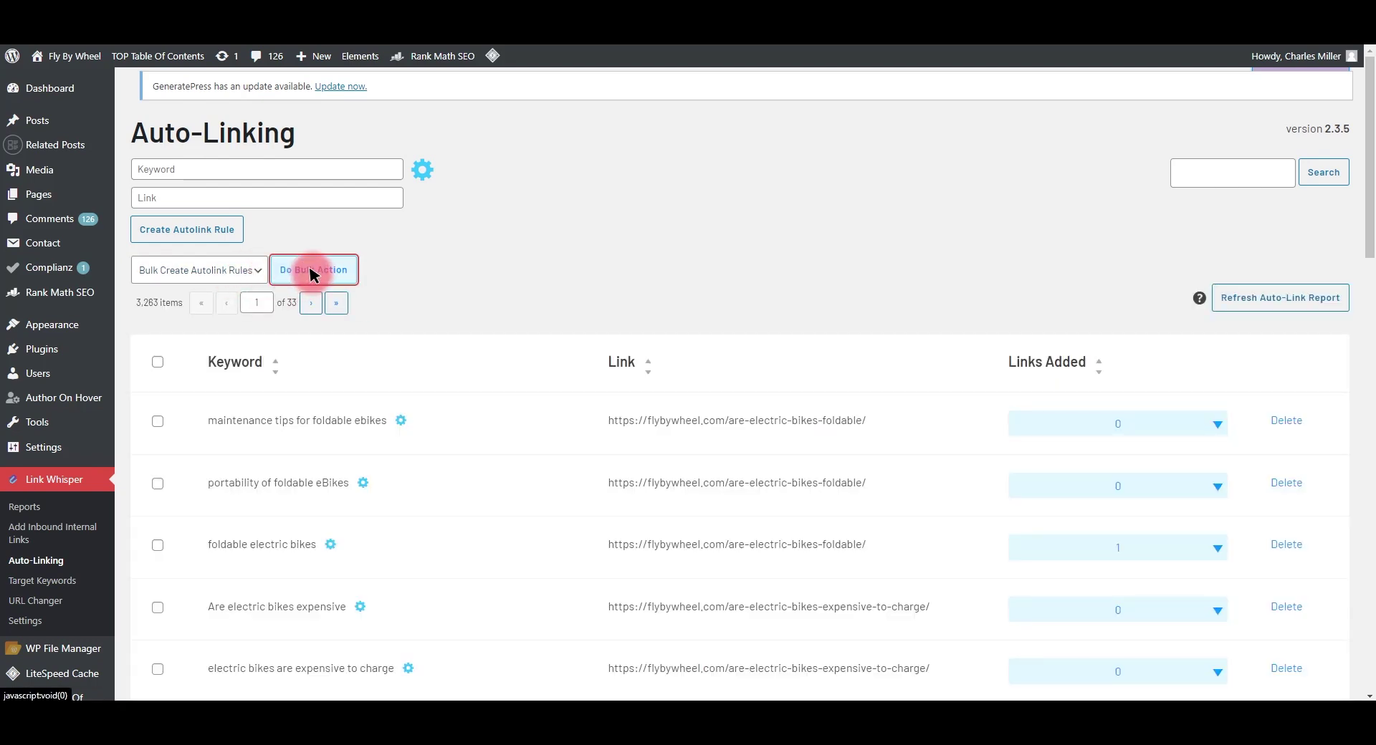
pyautogui.click(222, 271)
pyautogui.click(169, 302)
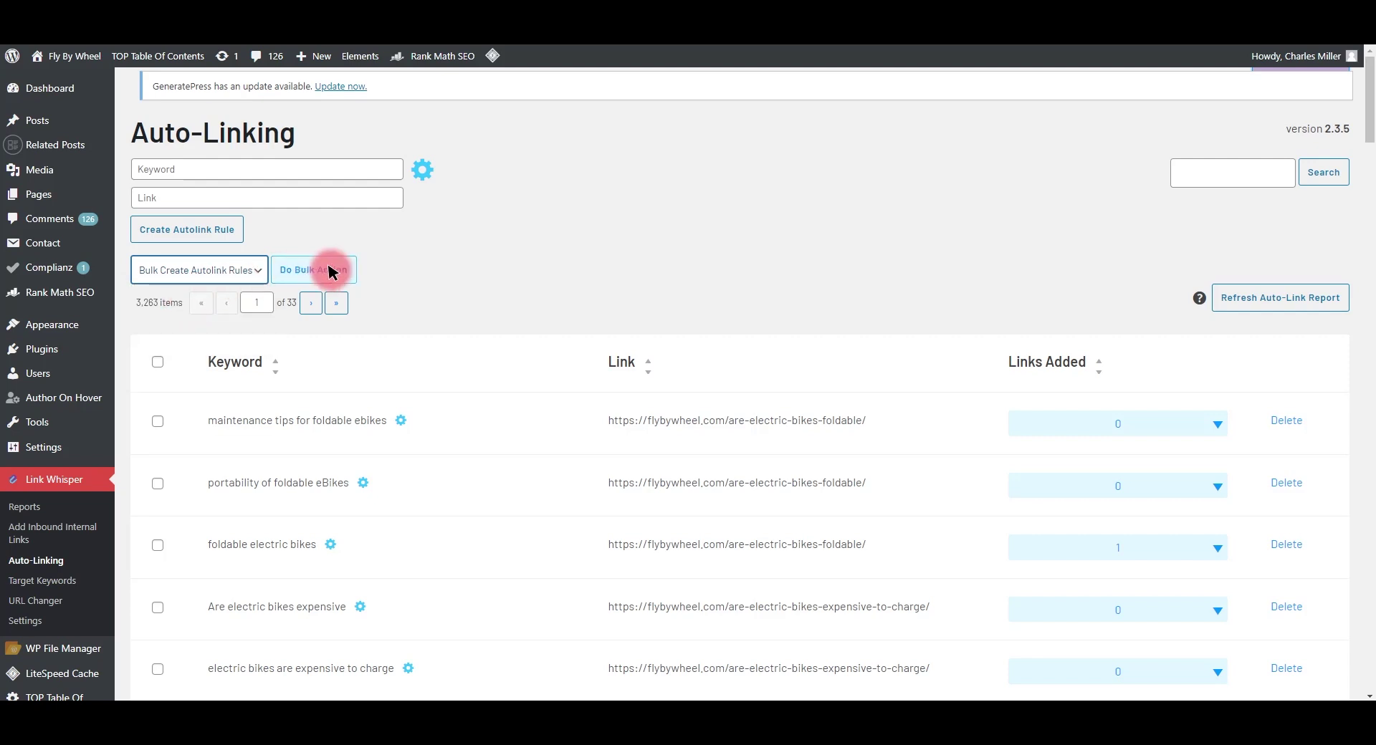
pyautogui.scroll(-8, 584, 243)
pyautogui.scroll(8, 584, 245)
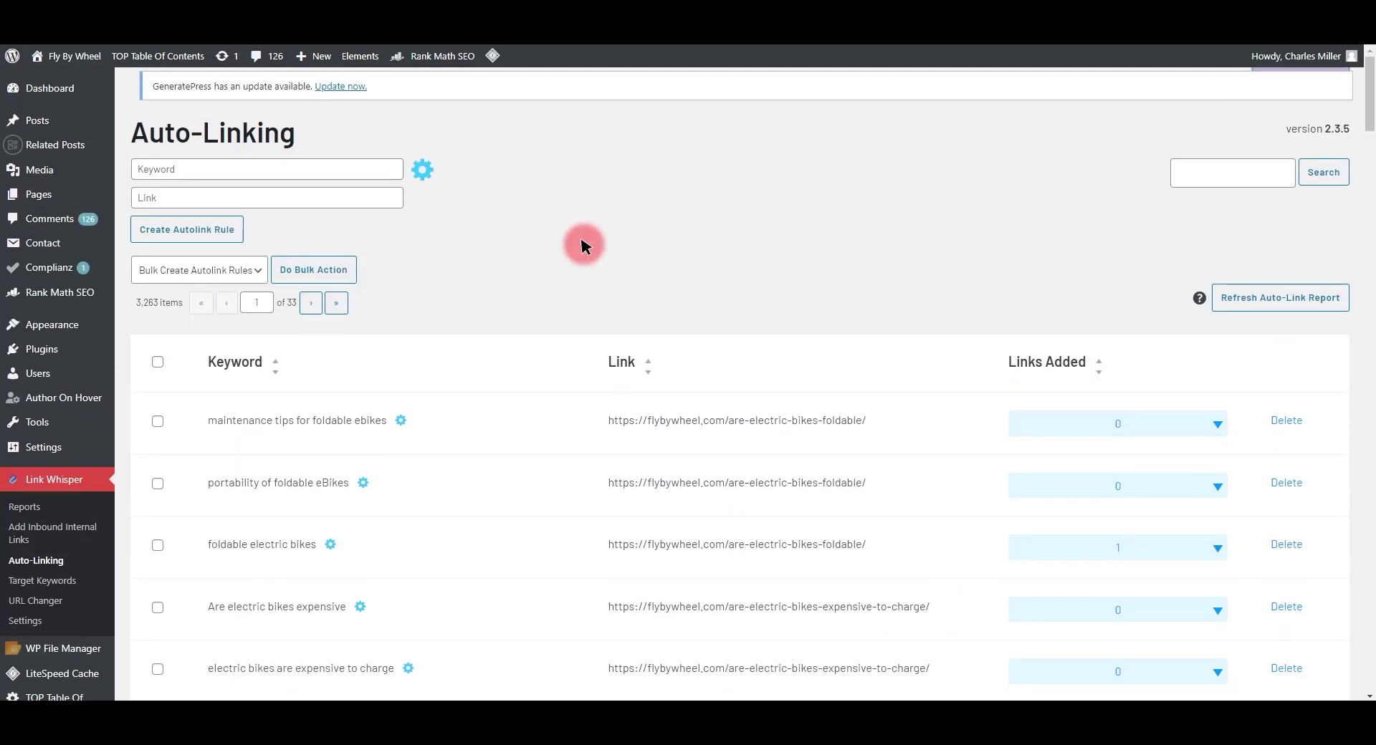
pyautogui.click(311, 276)
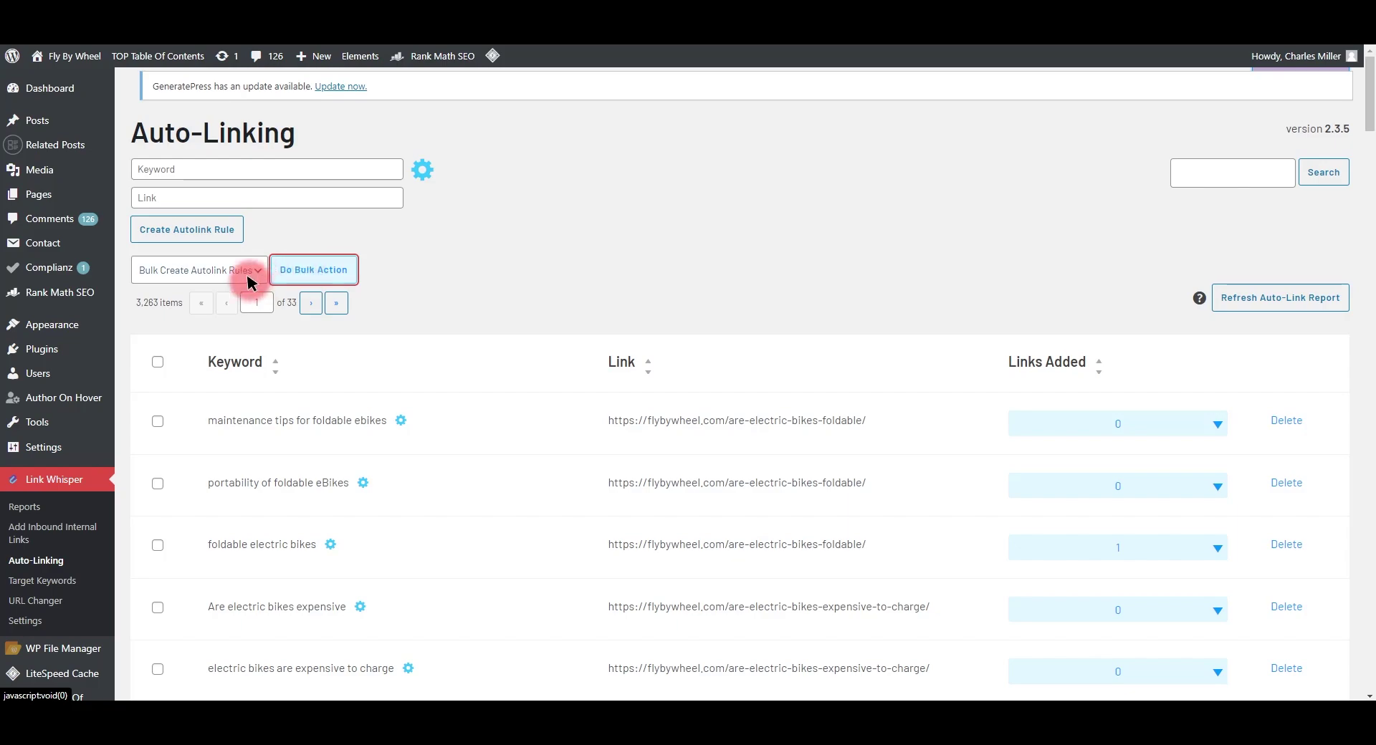
pyautogui.click(250, 280)
pyautogui.click(190, 304)
pyautogui.click(328, 270)
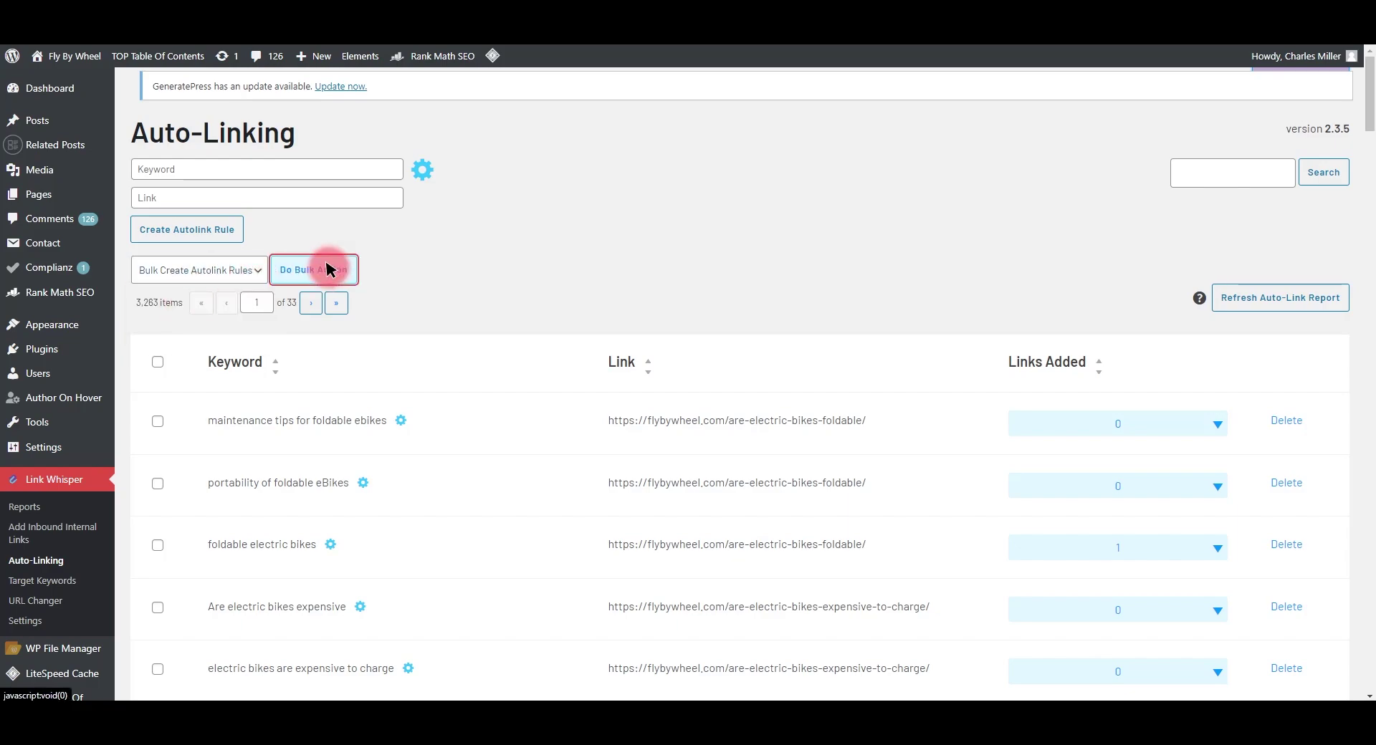
# Reload the Auto-Linking page and start the Bulk Create Autolink Rules action for a CSV import.
pyautogui.rightClick(481, 216)
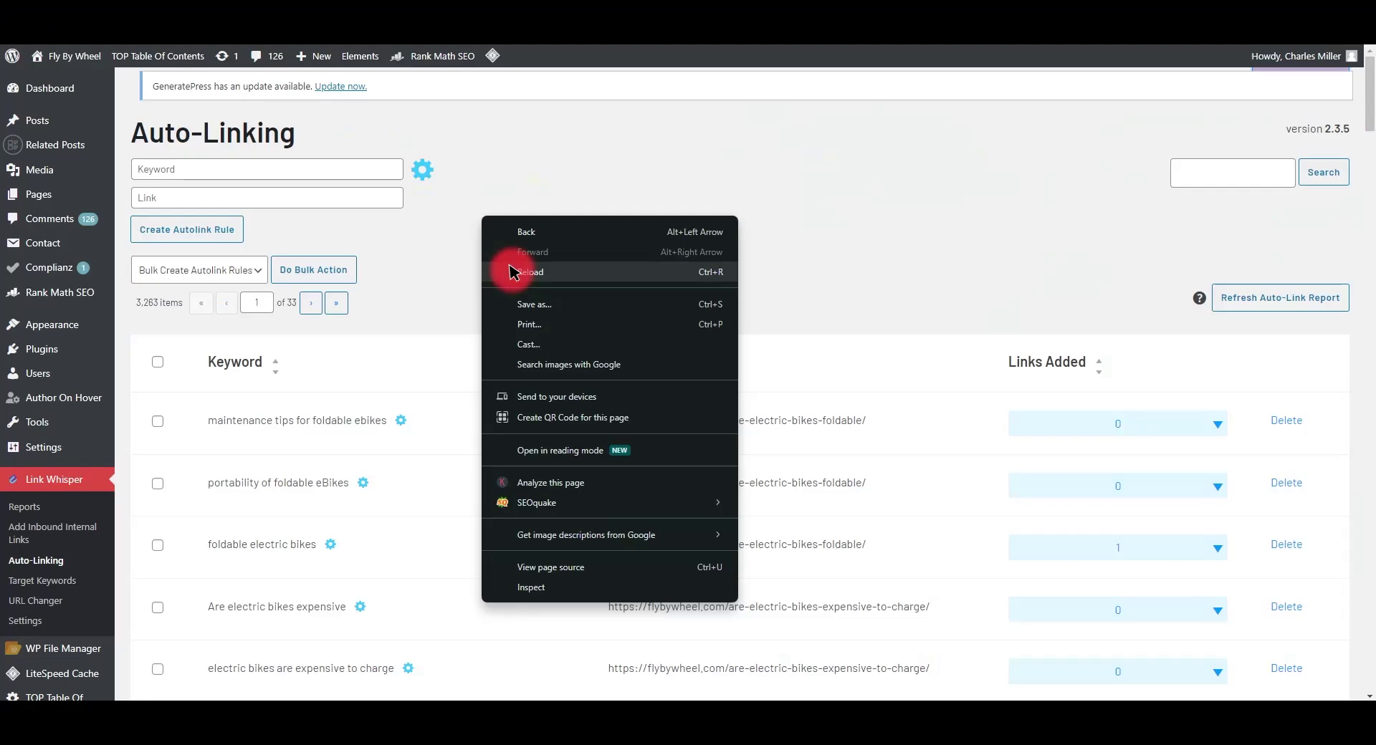
pyautogui.click(515, 271)
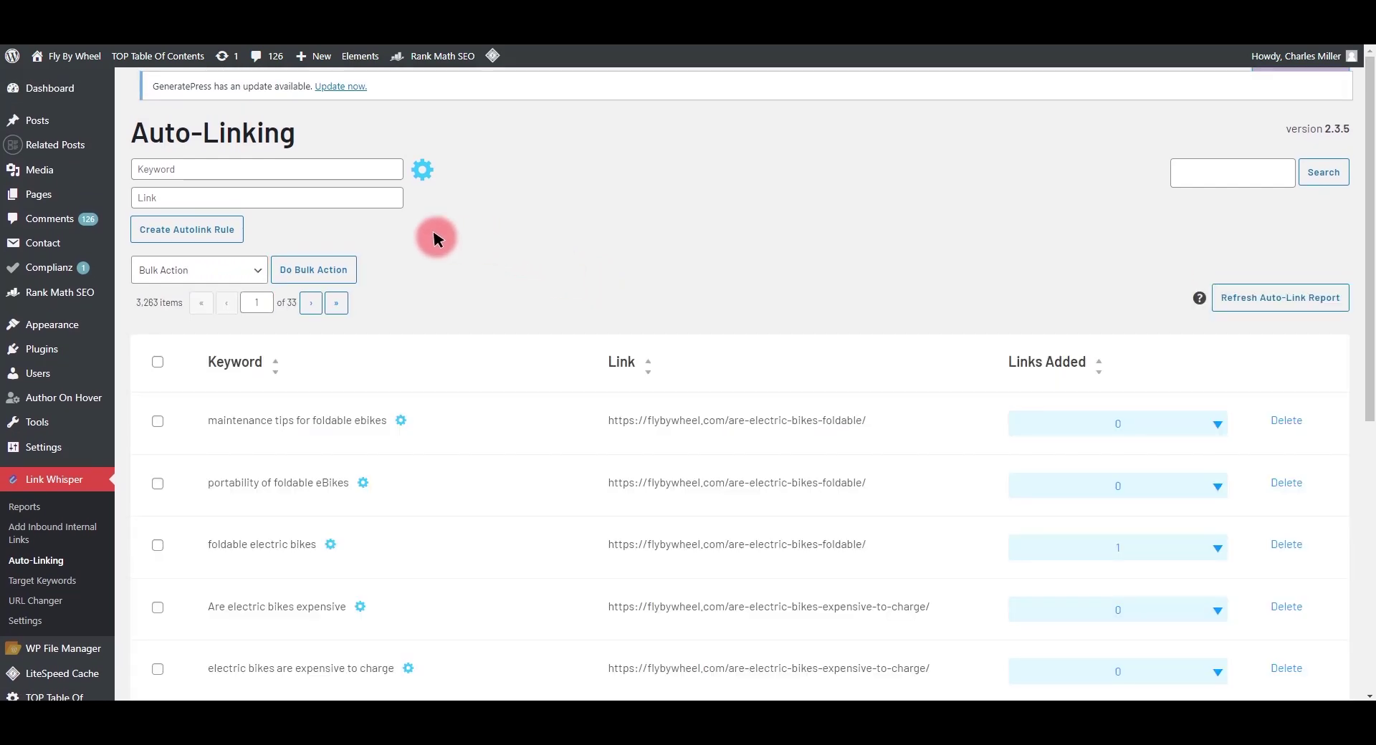
pyautogui.click(210, 269)
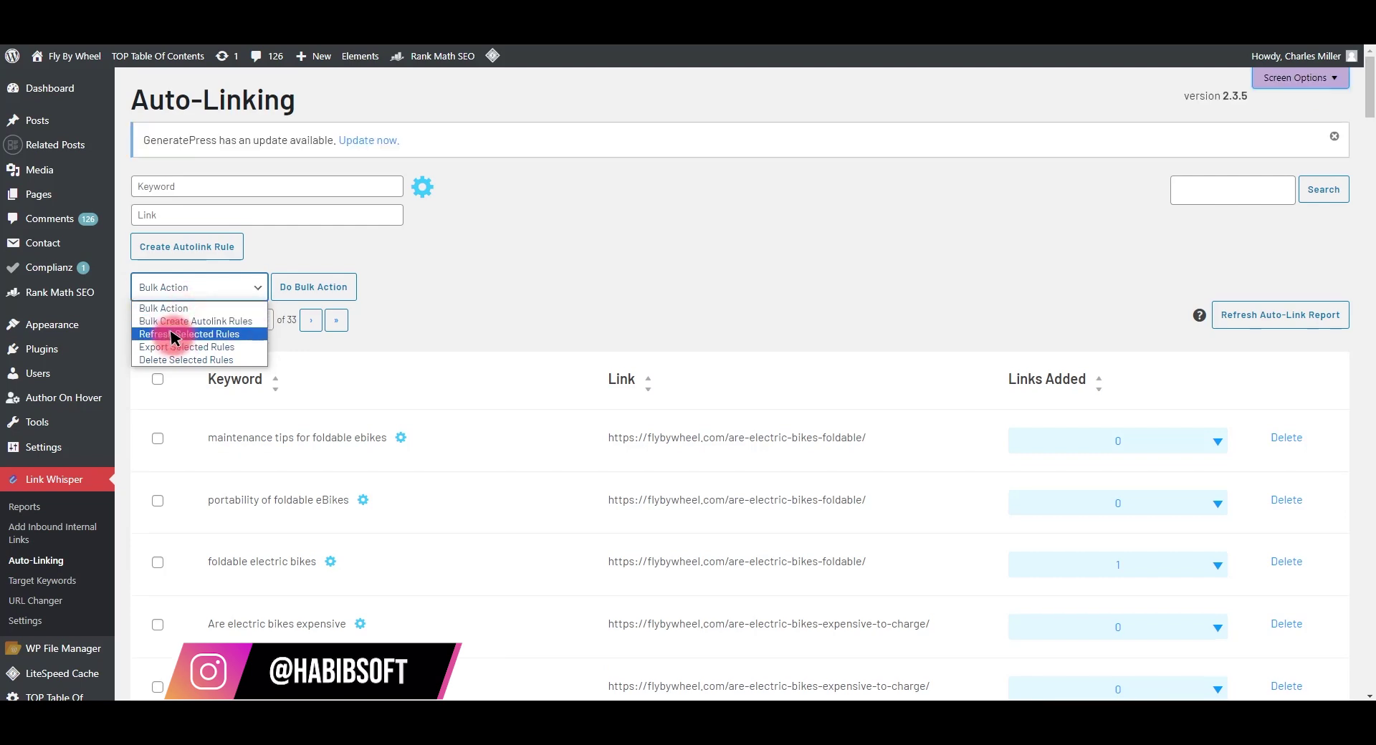
pyautogui.click(183, 321)
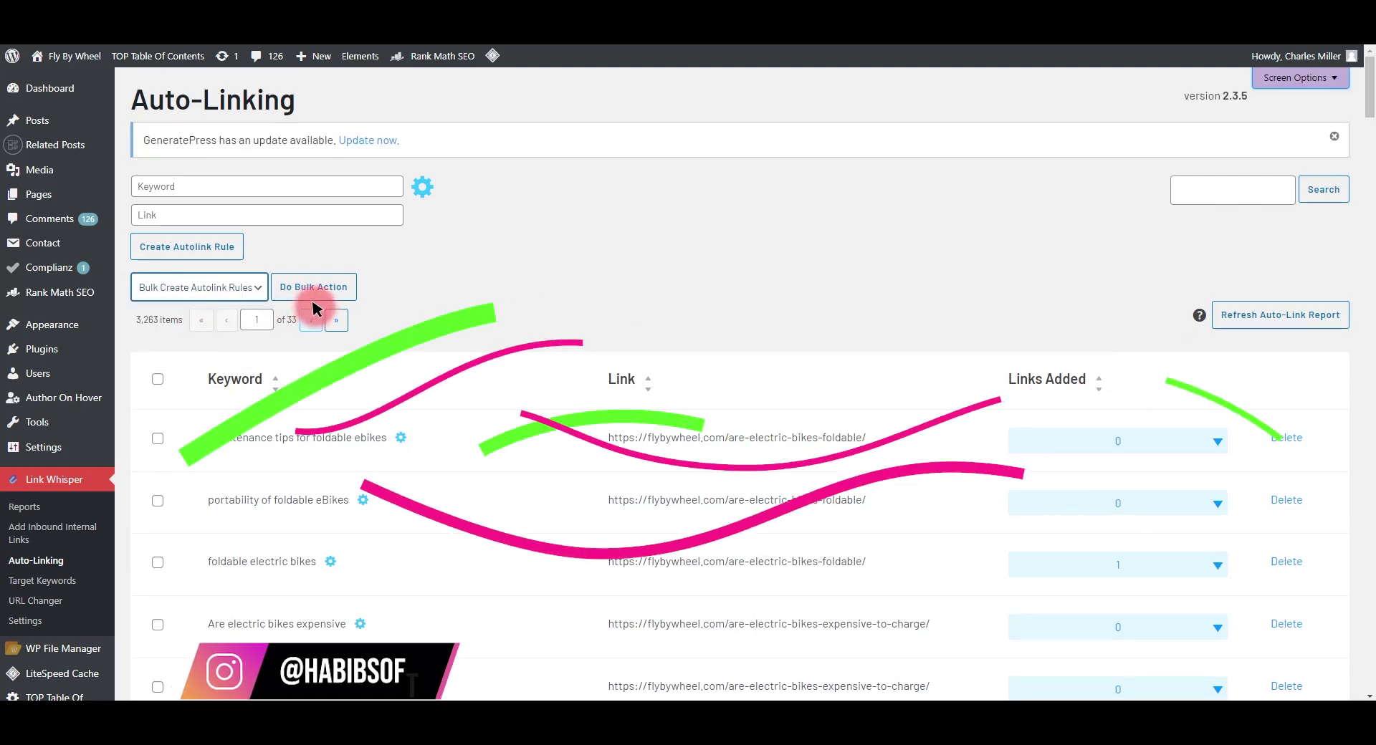
pyautogui.click(319, 288)
# Try to import the downloaded Sheet6 CSV from the Downloads folder as autolink rules.
pyautogui.click(620, 309)
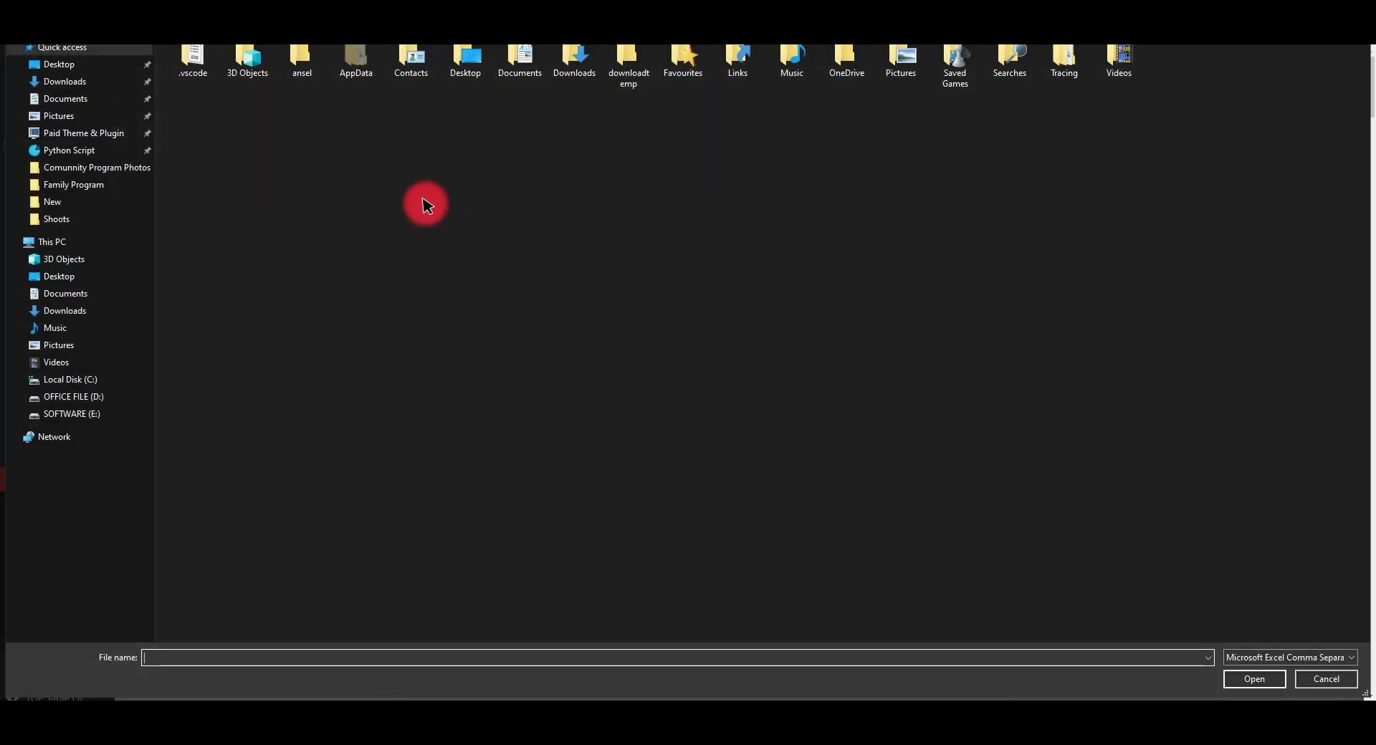
pyautogui.click(88, 85)
pyautogui.doubleClick(237, 122)
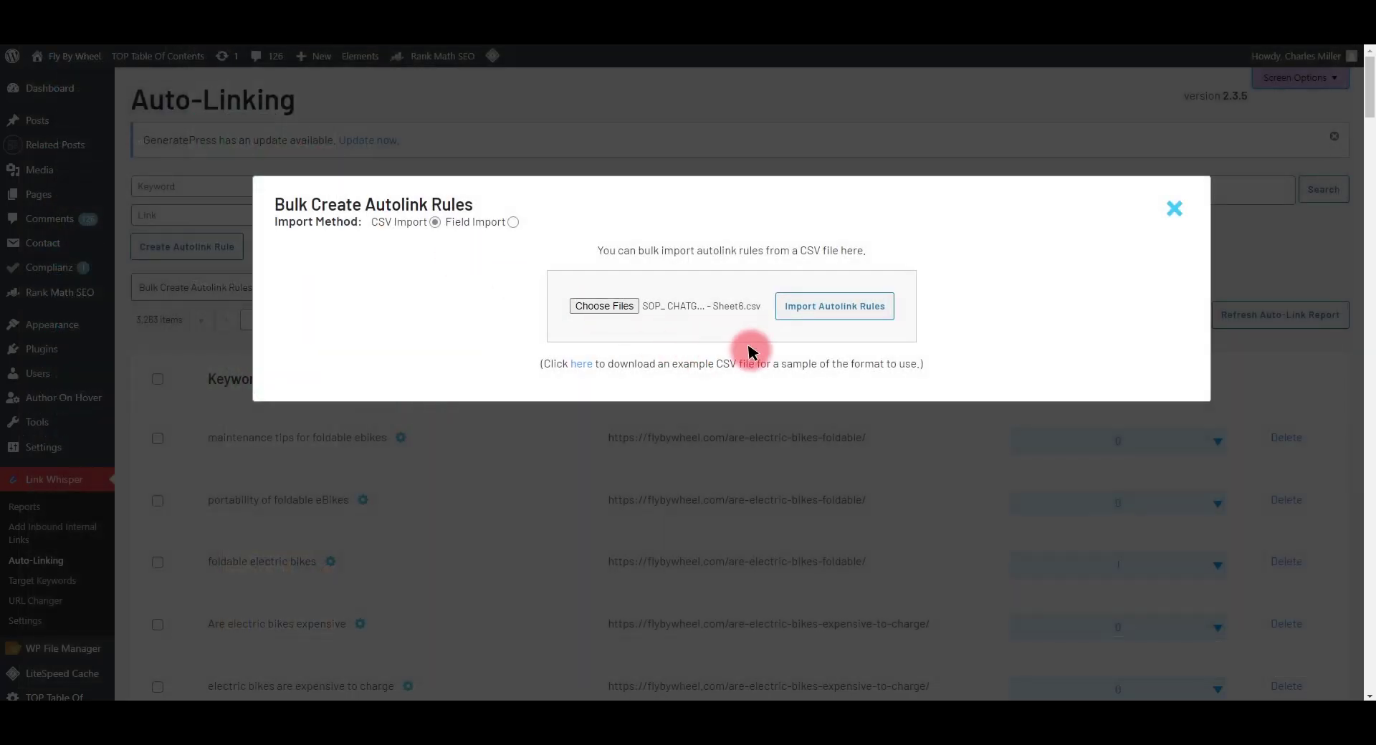
pyautogui.click(835, 309)
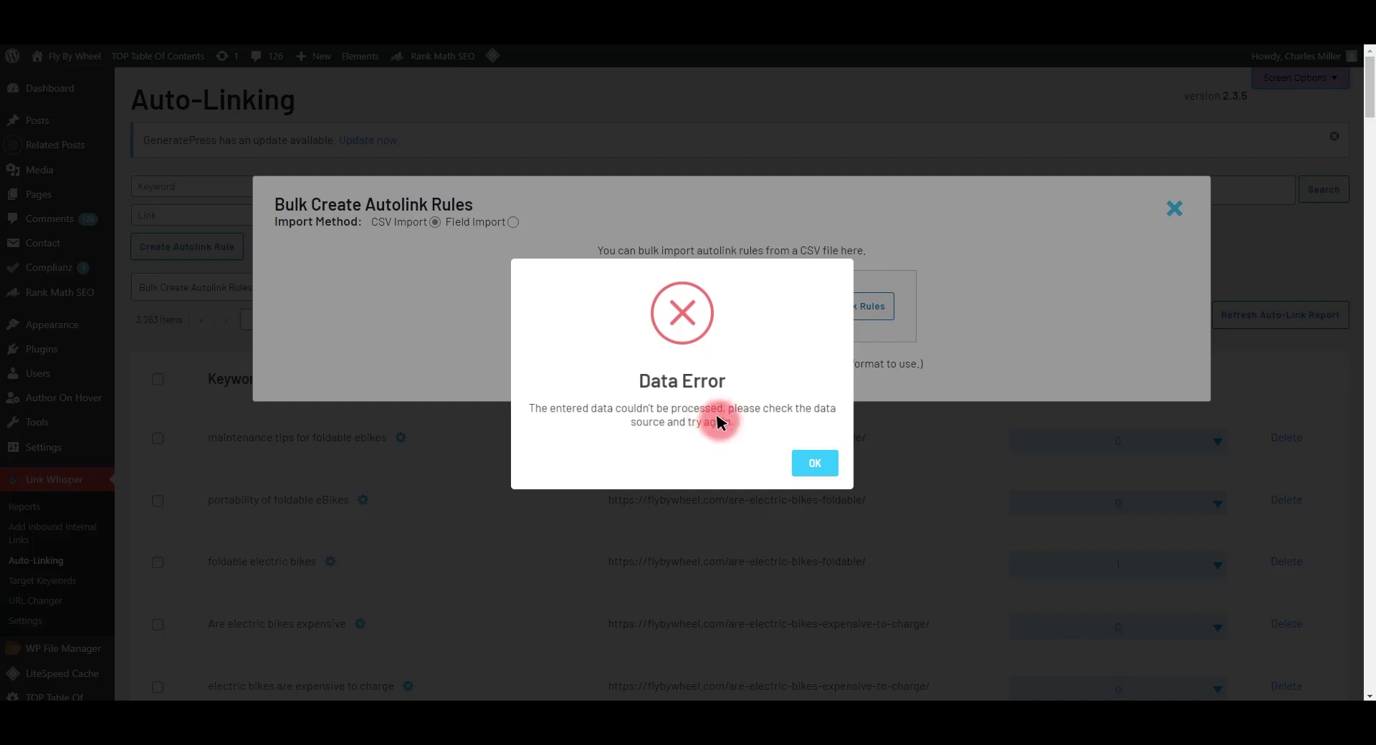
pyautogui.click(812, 464)
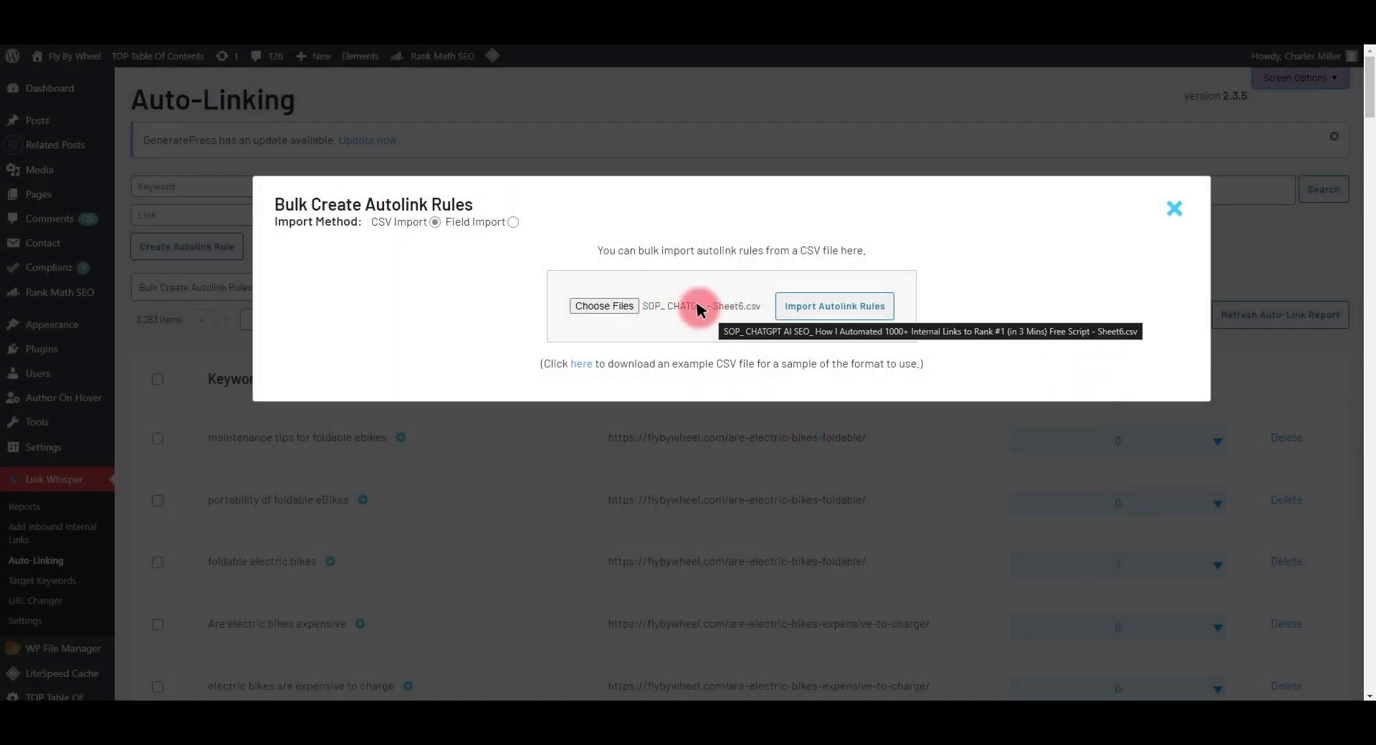
# Rename the downloaded Sheet6 CSV in the Downloads folder to Free Script Sheet6.csv.
pyautogui.click(699, 310)
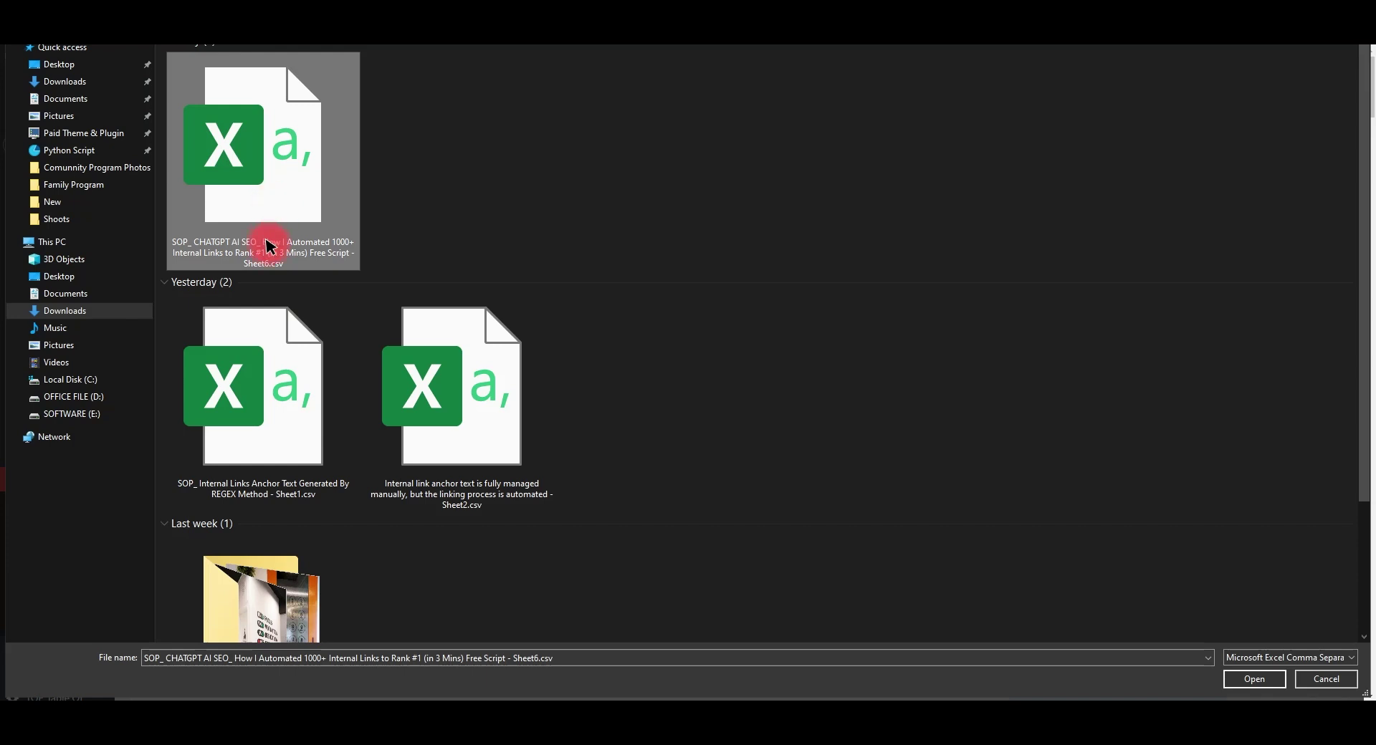
pyautogui.click(267, 246)
pyautogui.click(265, 254)
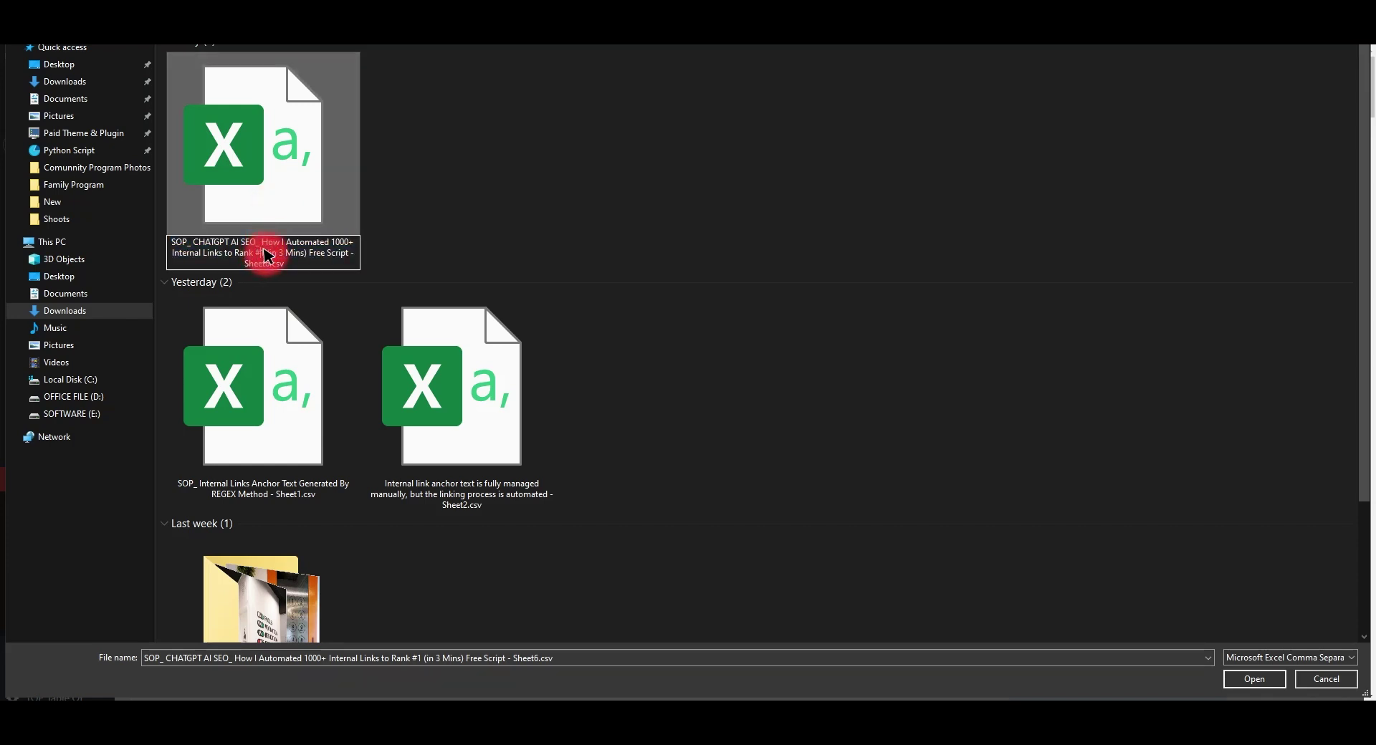
pyautogui.moveTo(307, 257); pyautogui.dragTo(149, 238)
pyautogui.press('BackSpace')
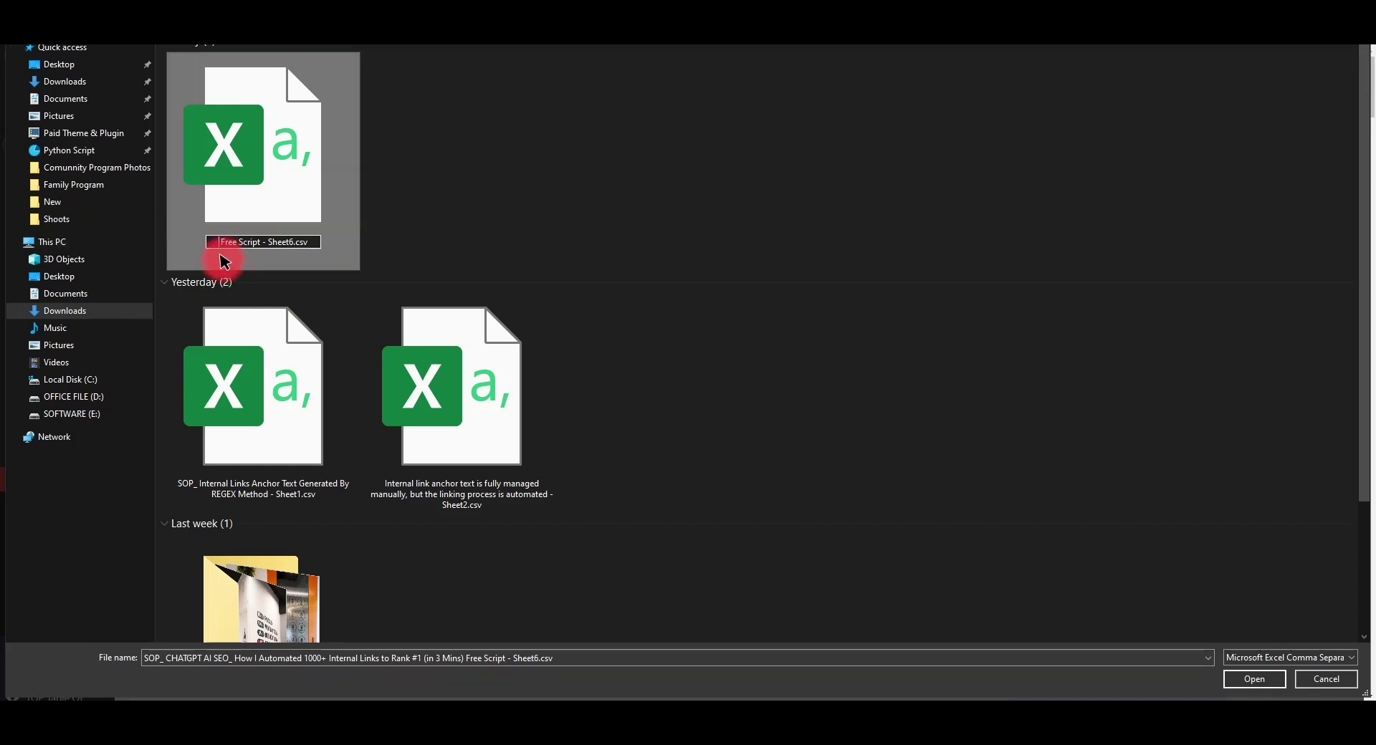
pyautogui.click(263, 247)
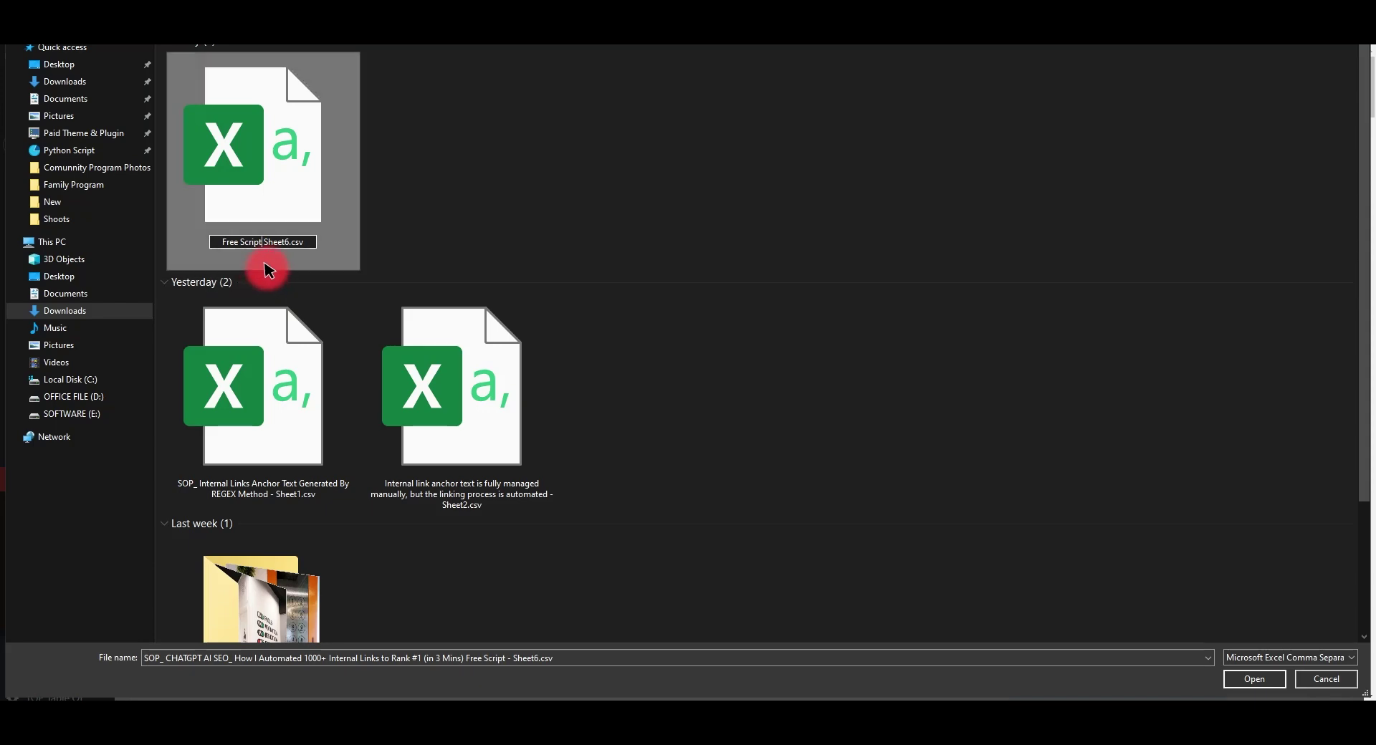
# Try to import Free Script Sheet6.csv as autolink rules, and close the import dialog.
pyautogui.doubleClick(272, 160)
pyautogui.click(820, 305)
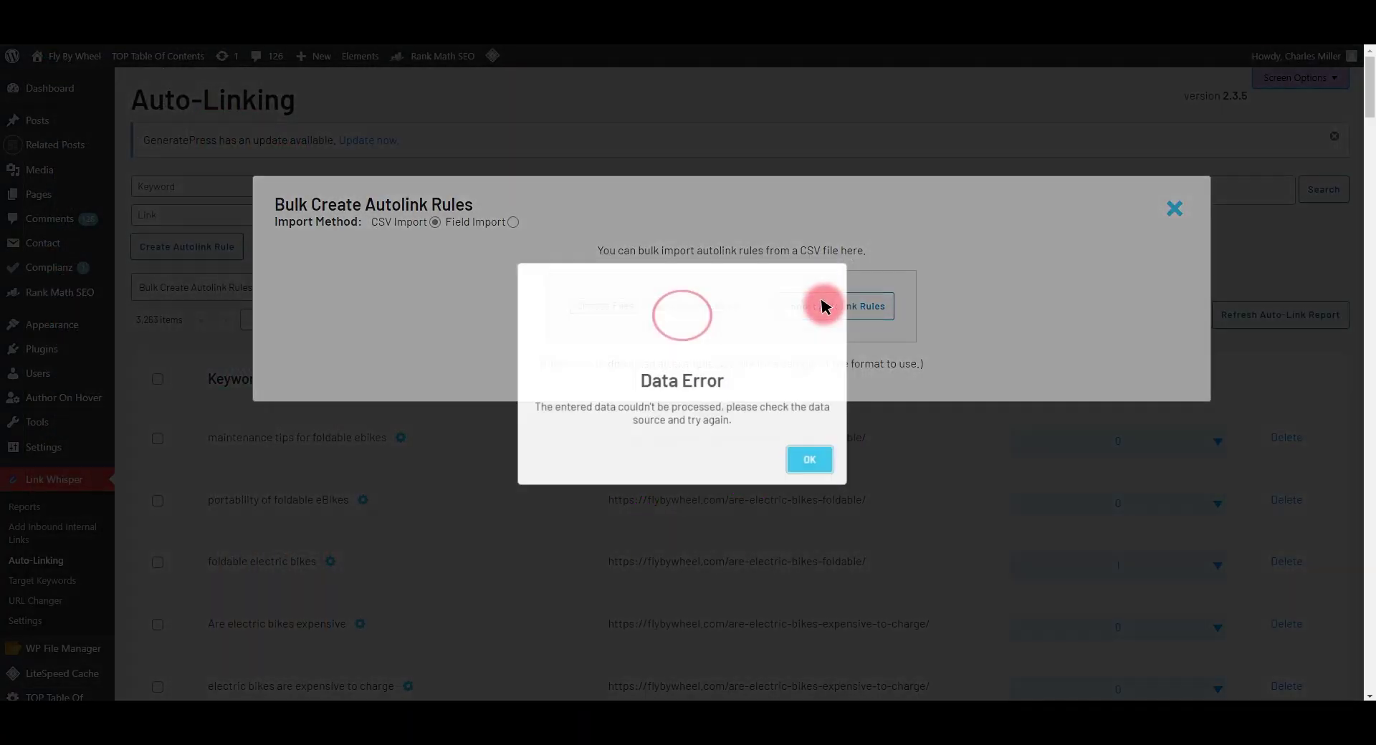
pyautogui.click(807, 459)
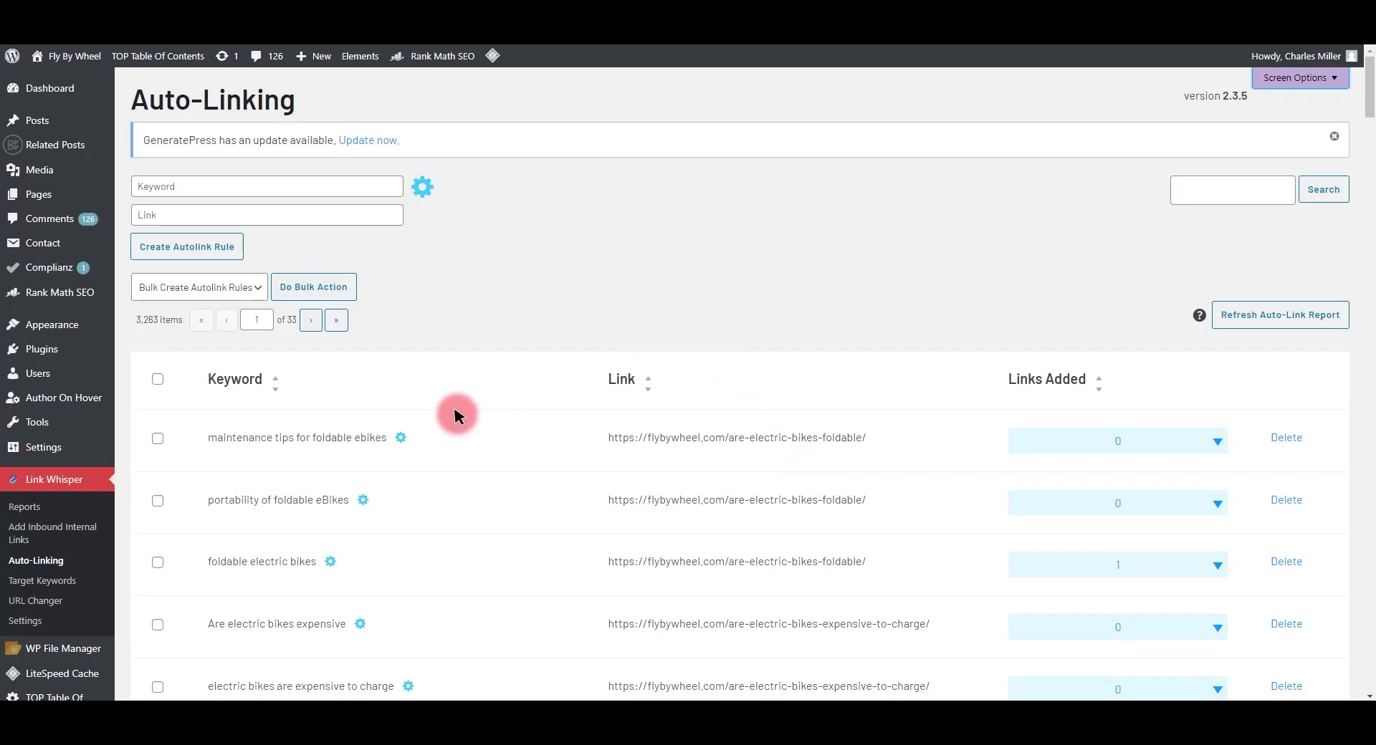
# From the bulk import's file picker, open the REGEX Method Sheet1 CSV in Excel to examine its column format, and close it.
pyautogui.click(320, 287)
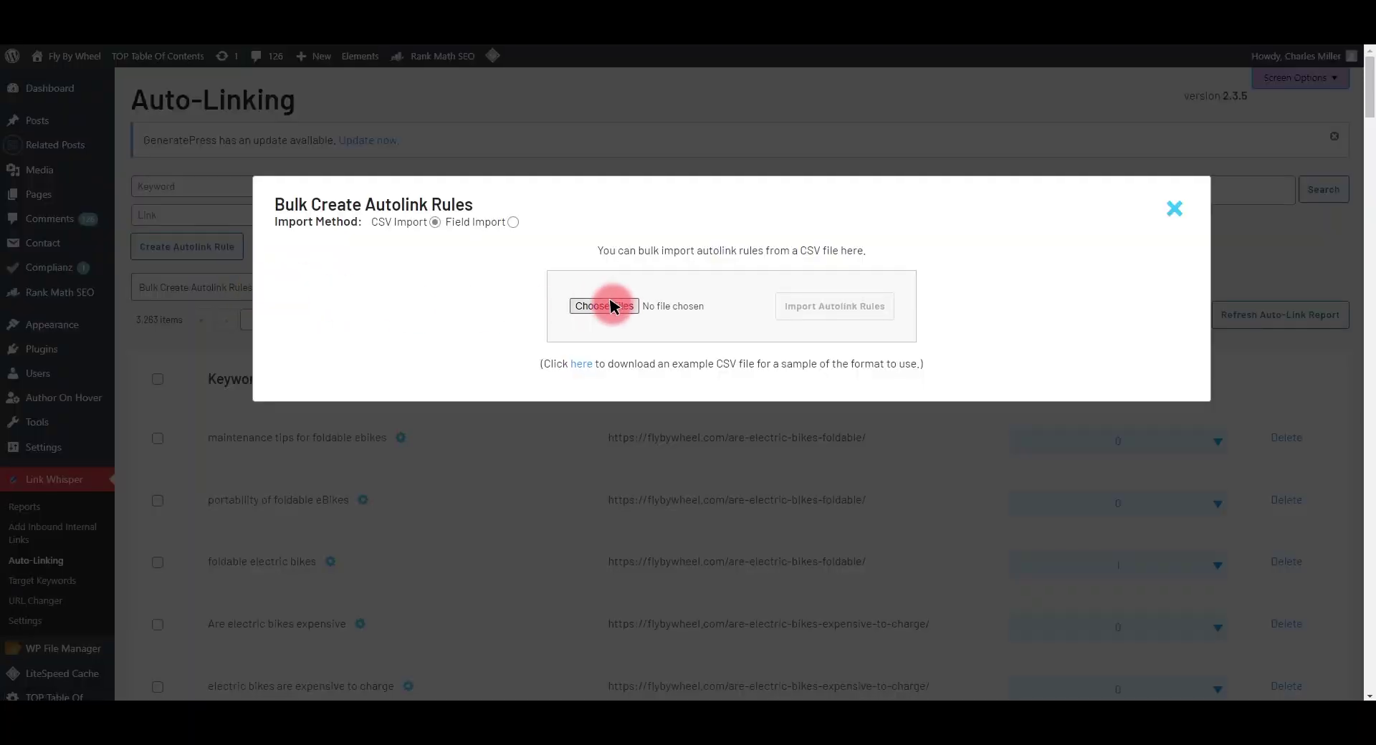
pyautogui.click(614, 304)
pyautogui.rightClick(286, 347)
pyautogui.click(319, 300)
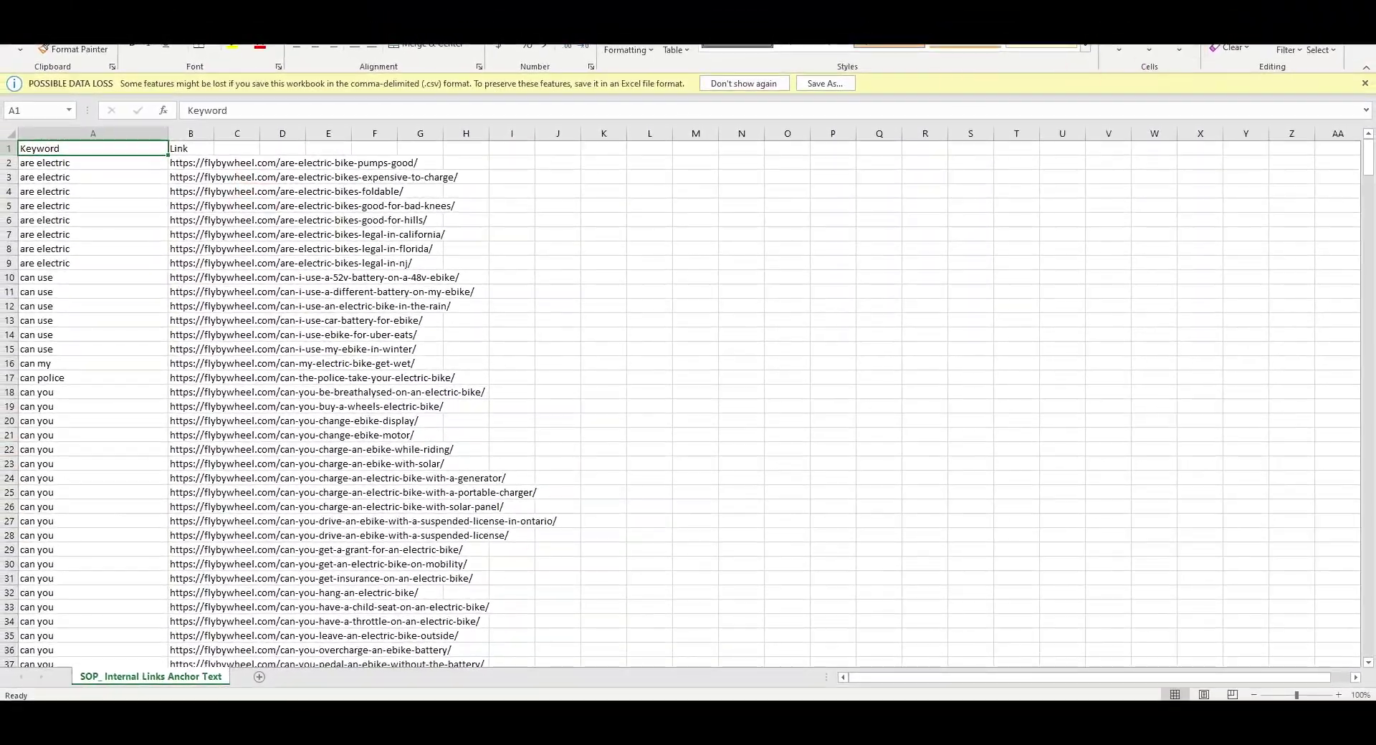
pyautogui.hotkey('alt', 'F4')
pyautogui.click(695, 347)
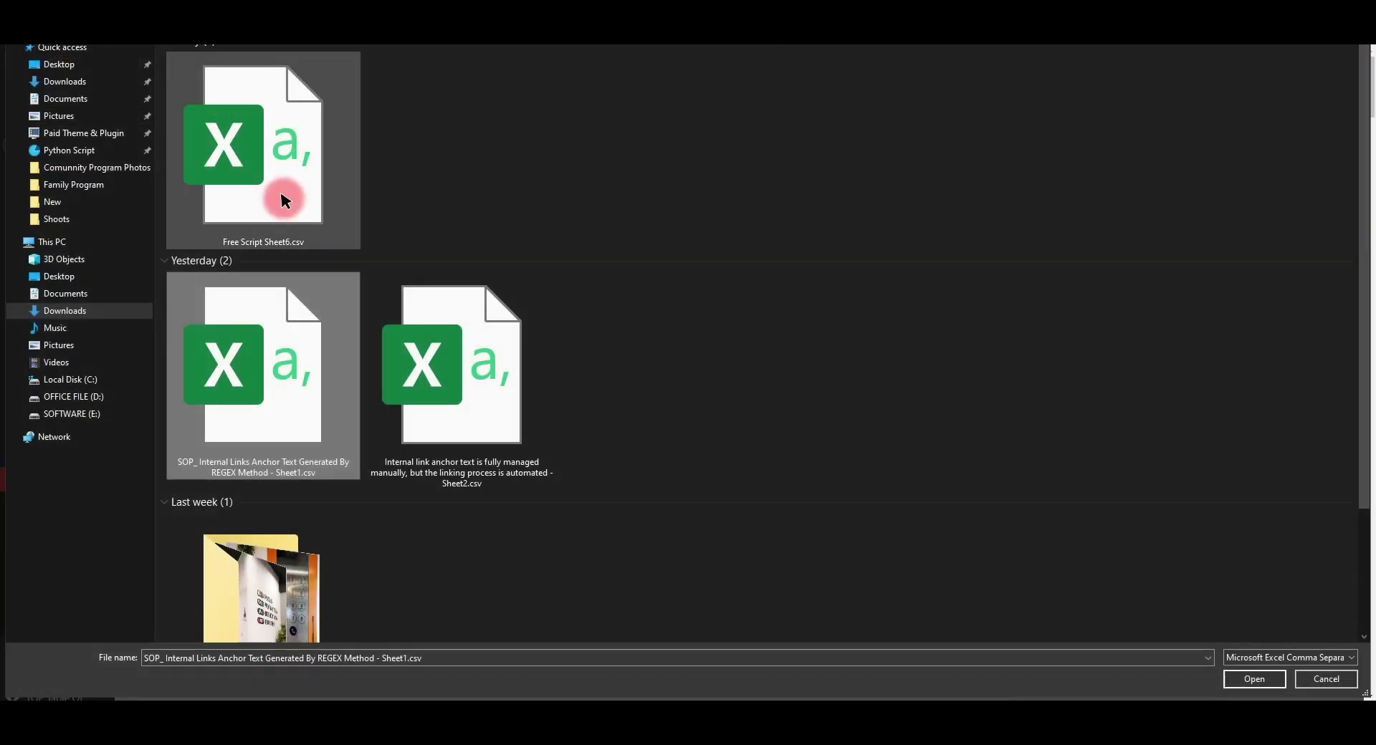
# Open Free Script Sheet6.csv in Excel, fit columns A and B to their contents, and check the keyword and link rows.
pyautogui.click(262, 131)
pyautogui.rightClick(262, 131)
pyautogui.click(307, 168)
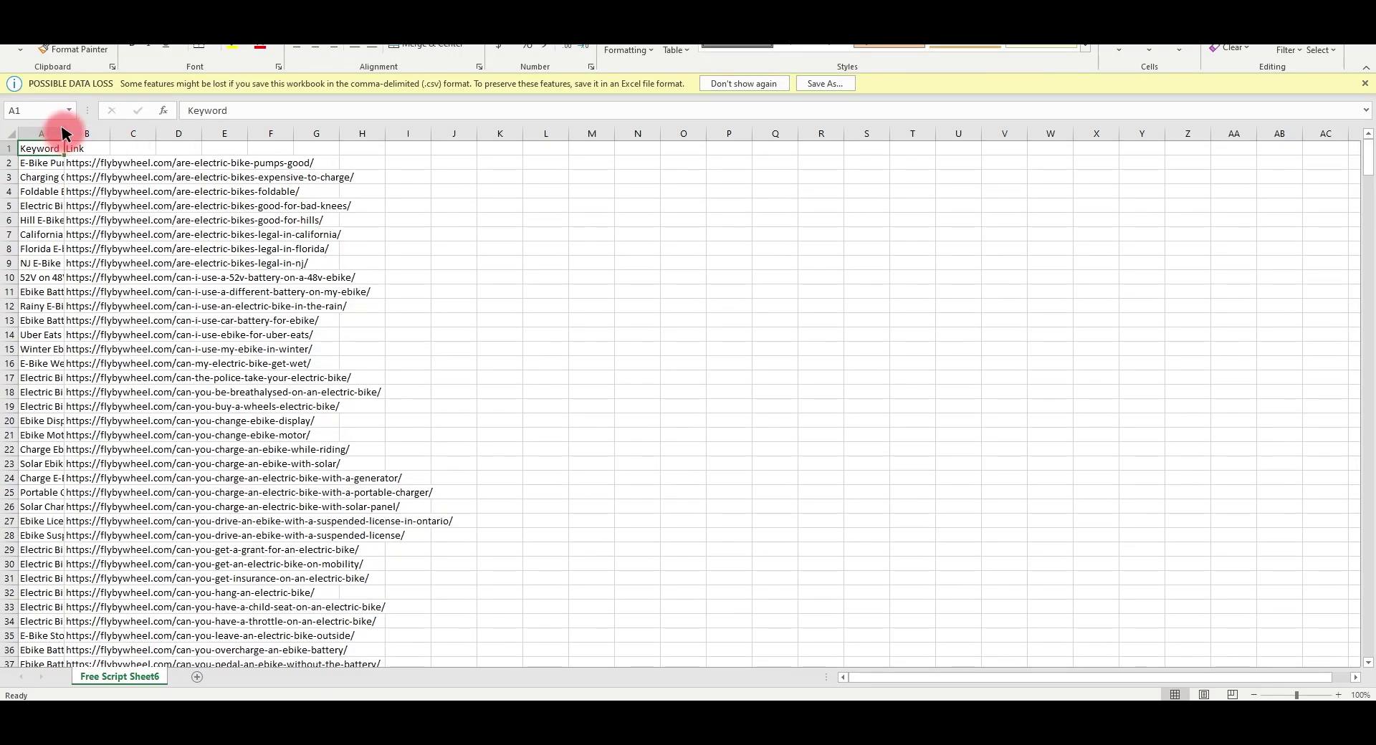
pyautogui.doubleClick(64, 133)
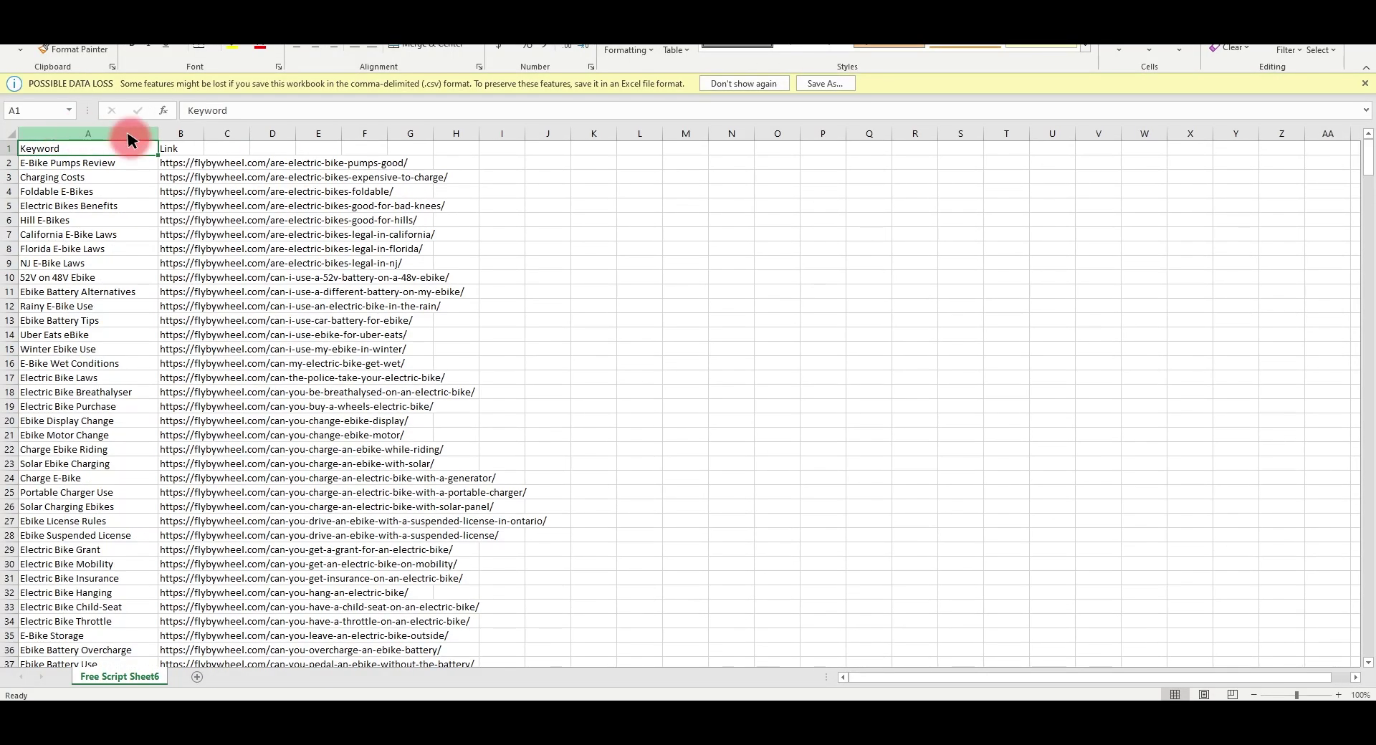
pyautogui.doubleClick(202, 133)
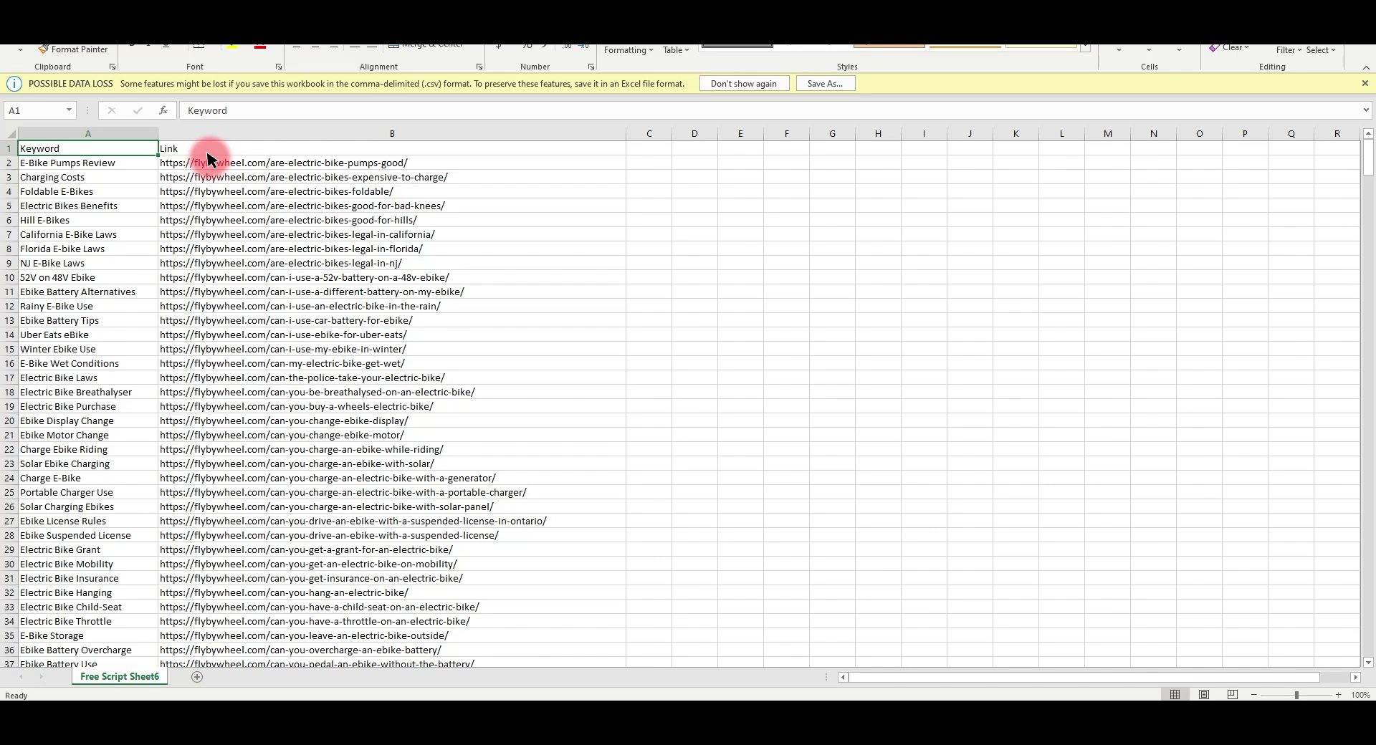
pyautogui.scroll(-5, 277, 280)
pyautogui.scroll(5, 280, 277)
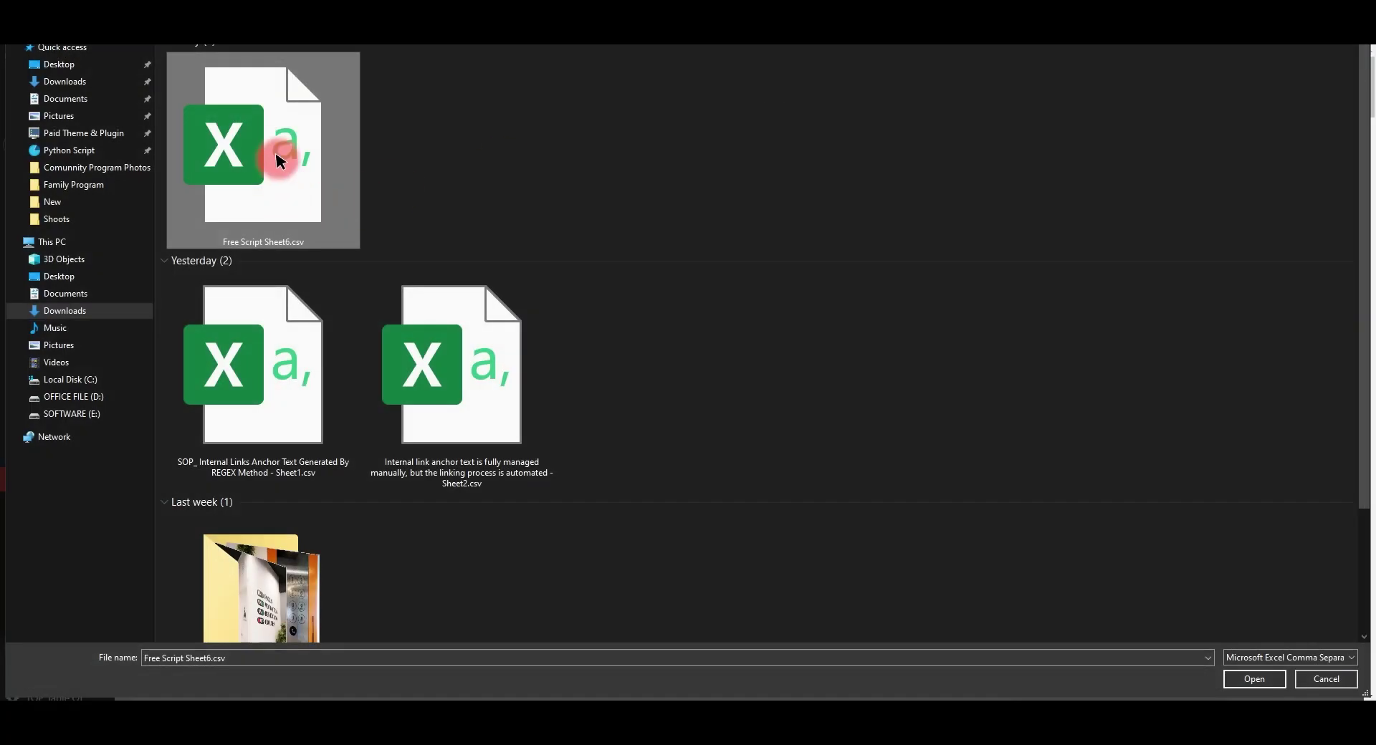
# Retry the autolink rule import with the checked Free Script Sheet6.csv.
pyautogui.doubleClick(277, 159)
pyautogui.click(810, 302)
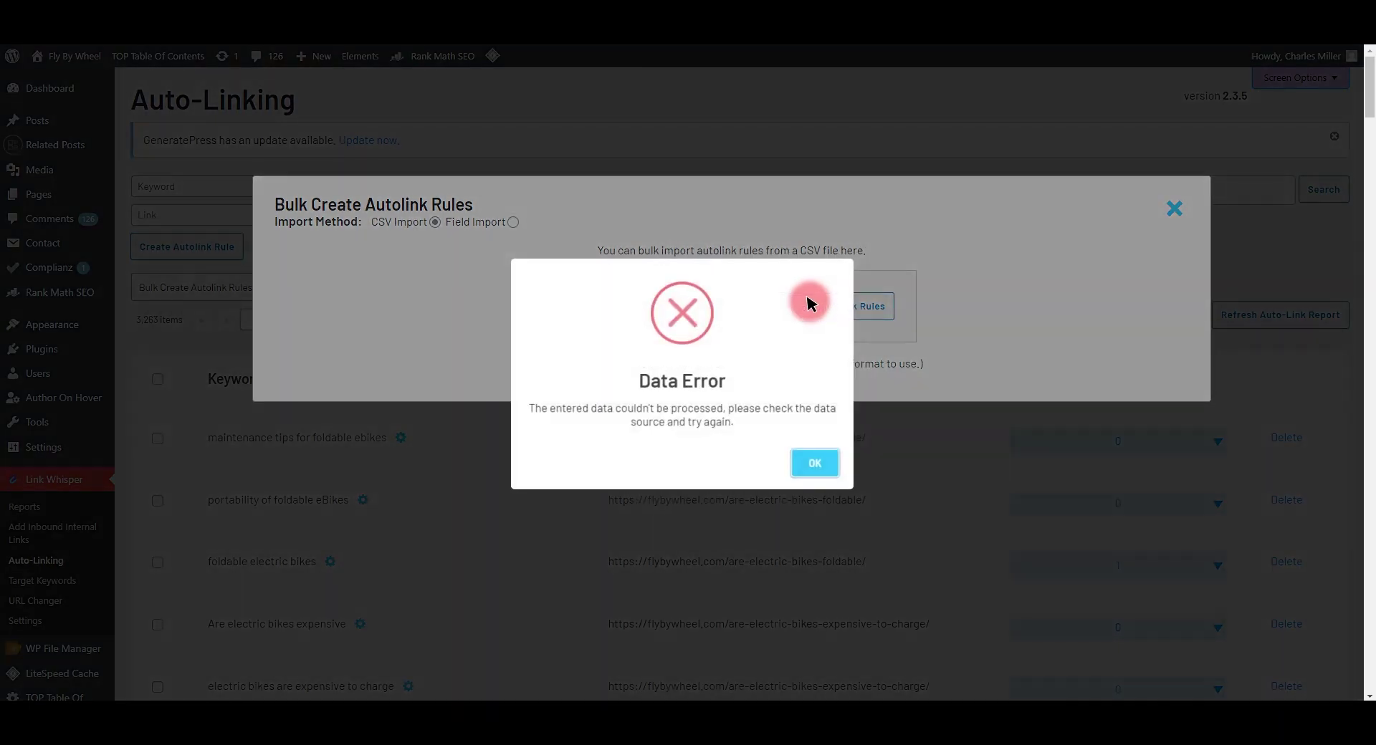
pyautogui.click(810, 463)
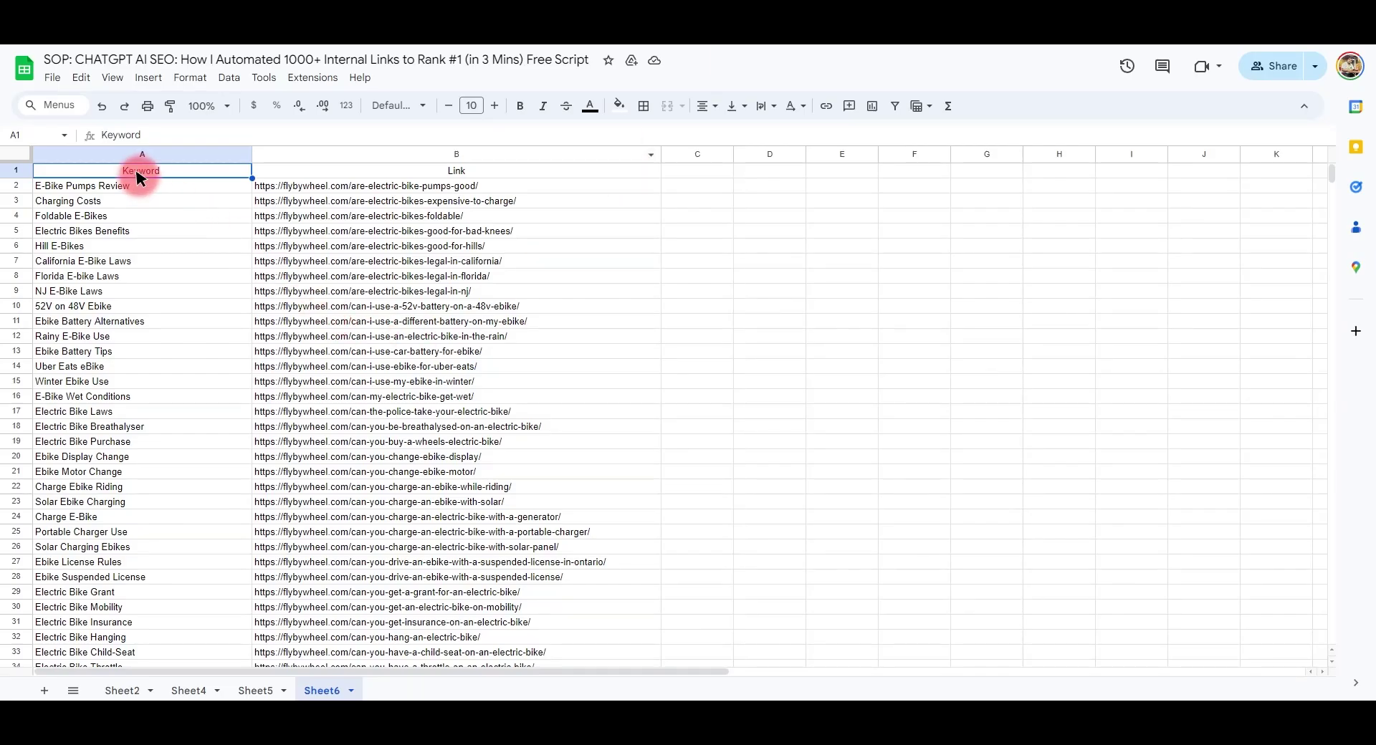
# Switch to the Google Sheets document and copy the keyword and link range A1:B503 in Sheet6.
pyautogui.moveTo(138, 177); pyautogui.dragTo(351, 240)
pyautogui.hotkey('ctrl', 'shift', 'Down')
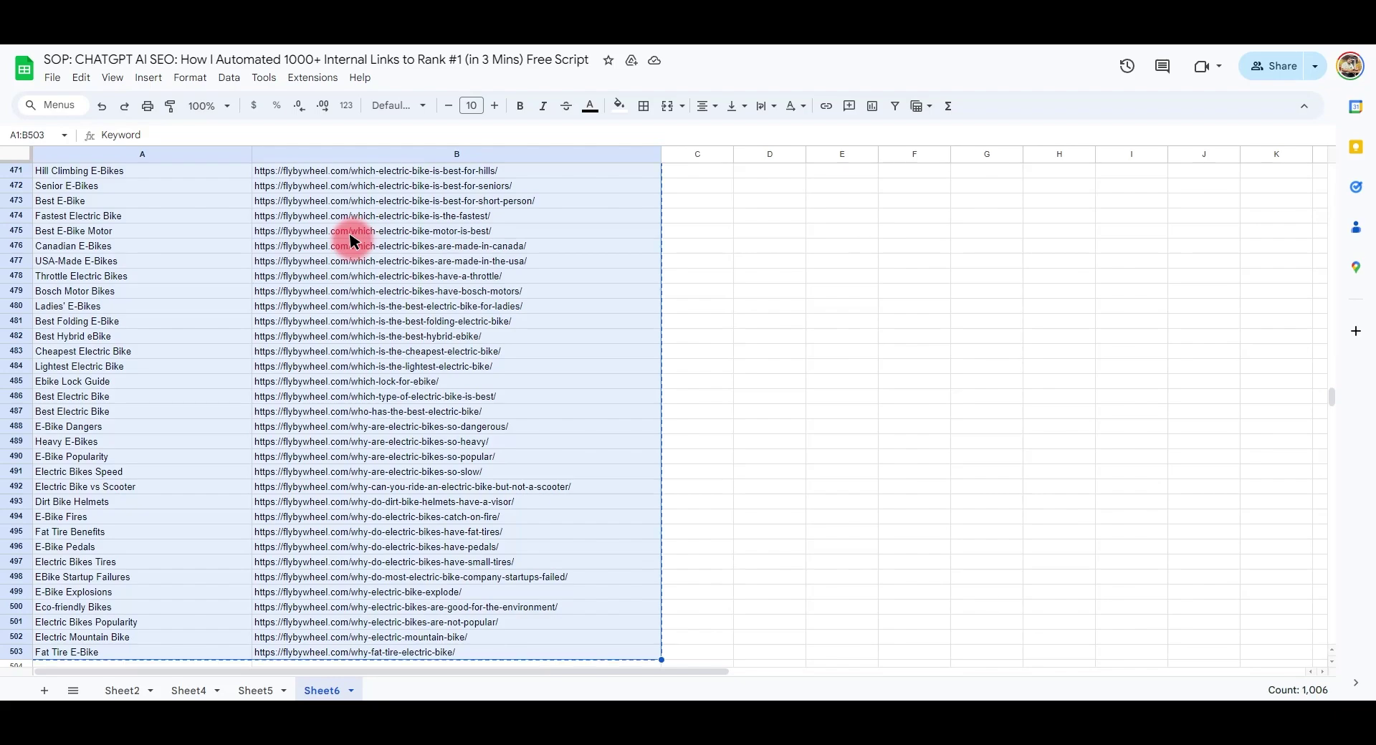
pyautogui.scroll(-4, 380, 319)
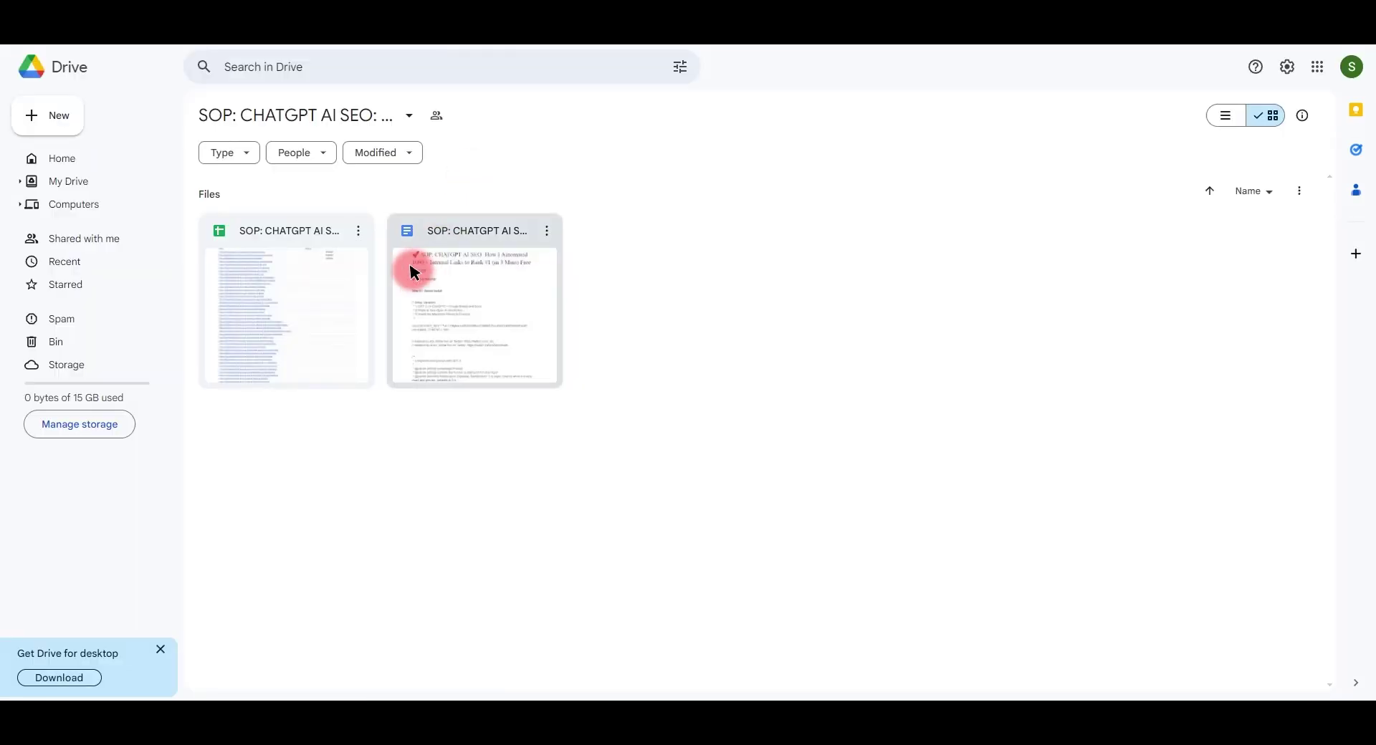
# Switch to the shared Google Drive folder and open its SOP: CHATGPT AI SEO spreadsheet.
pyautogui.doubleClick(298, 286)
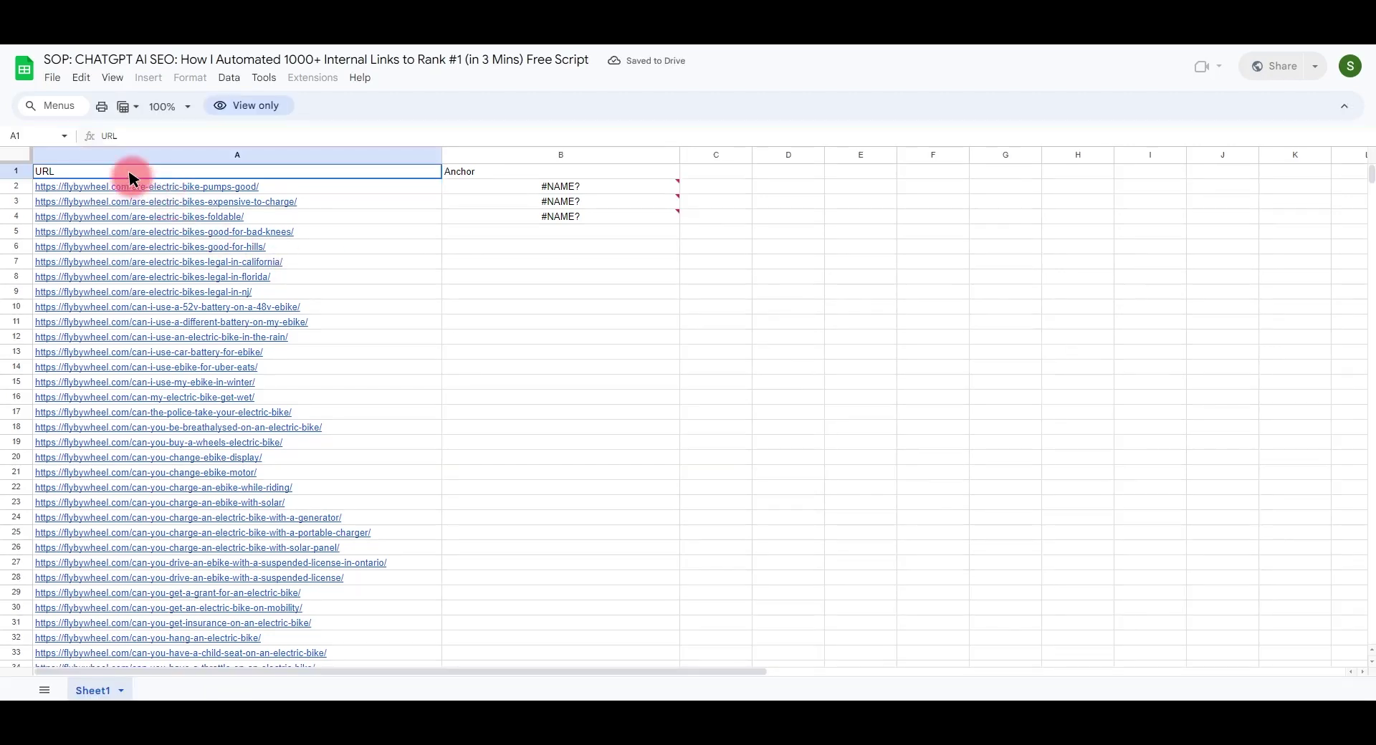
# Switch the view-only SOP: CHATGPT AI SEO spreadsheet to the Google account that has edit access.
pyautogui.moveTo(252, 169); pyautogui.dragTo(624, 227)
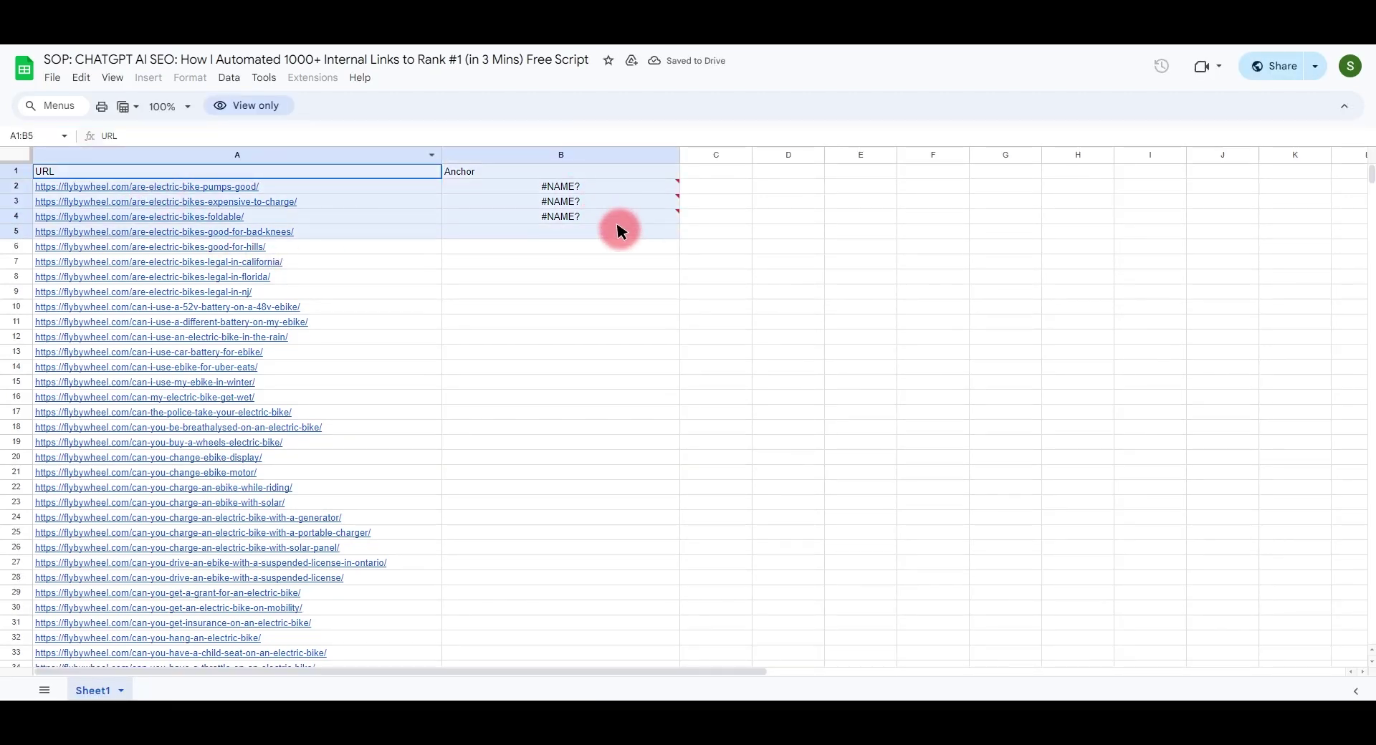
pyautogui.click(1350, 66)
pyautogui.click(1174, 317)
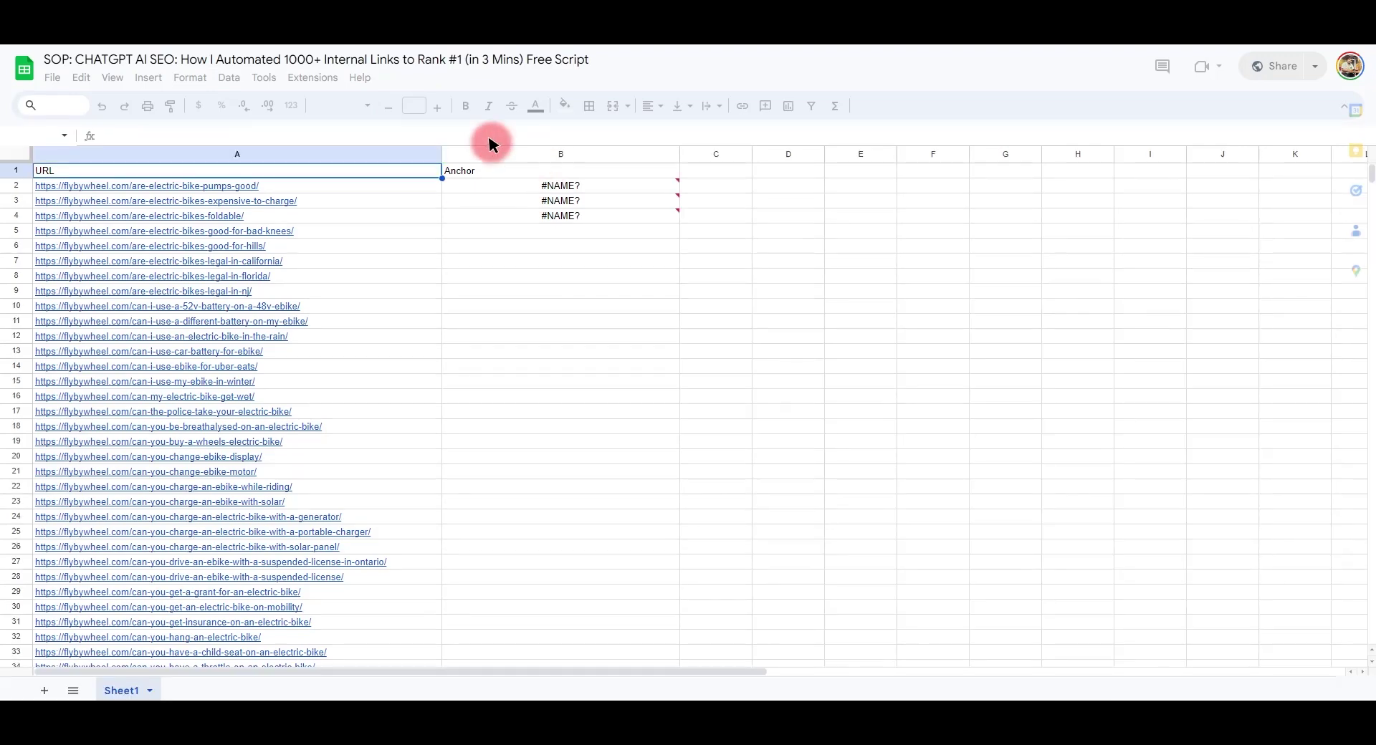
# Clear all existing URL and anchor contents from Sheet1.
pyautogui.moveTo(437, 178); pyautogui.dragTo(611, 215)
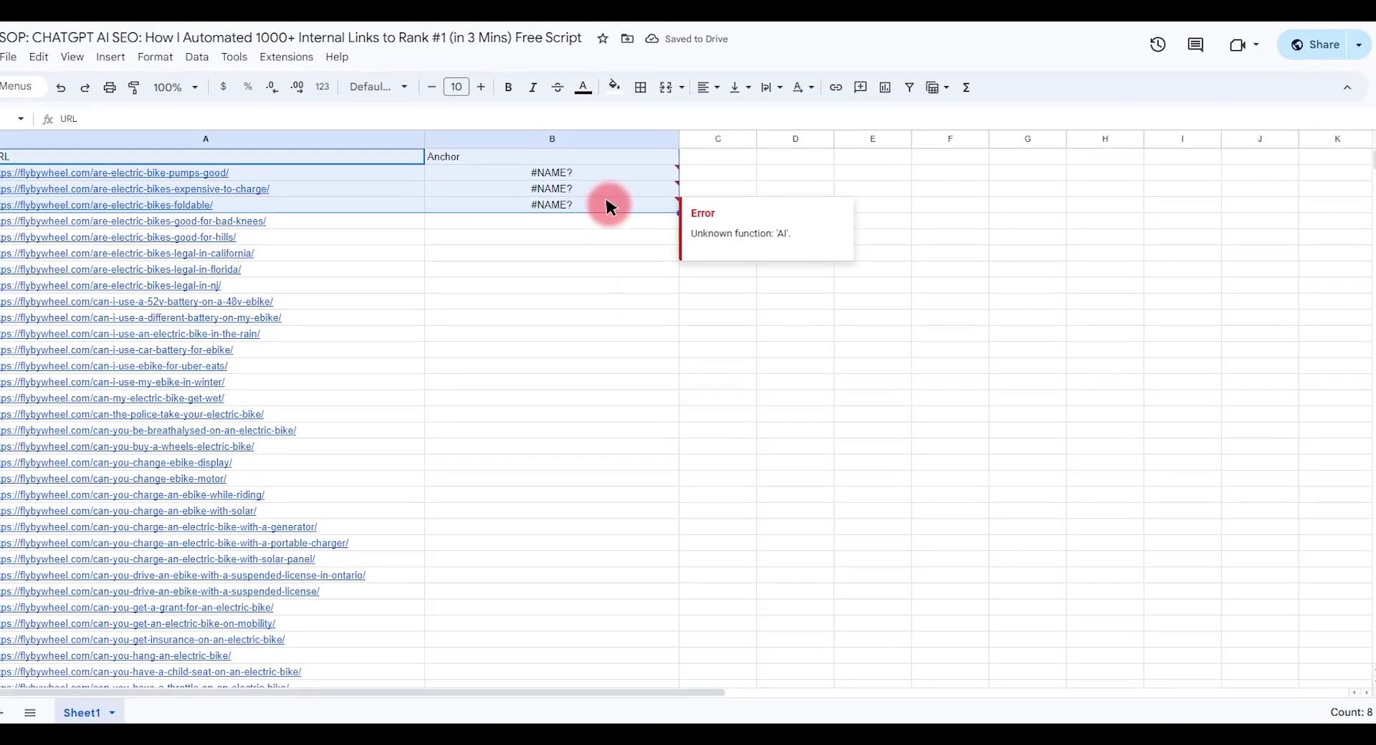
pyautogui.hotkey('ctrl', 'a')
pyautogui.press('Delete')
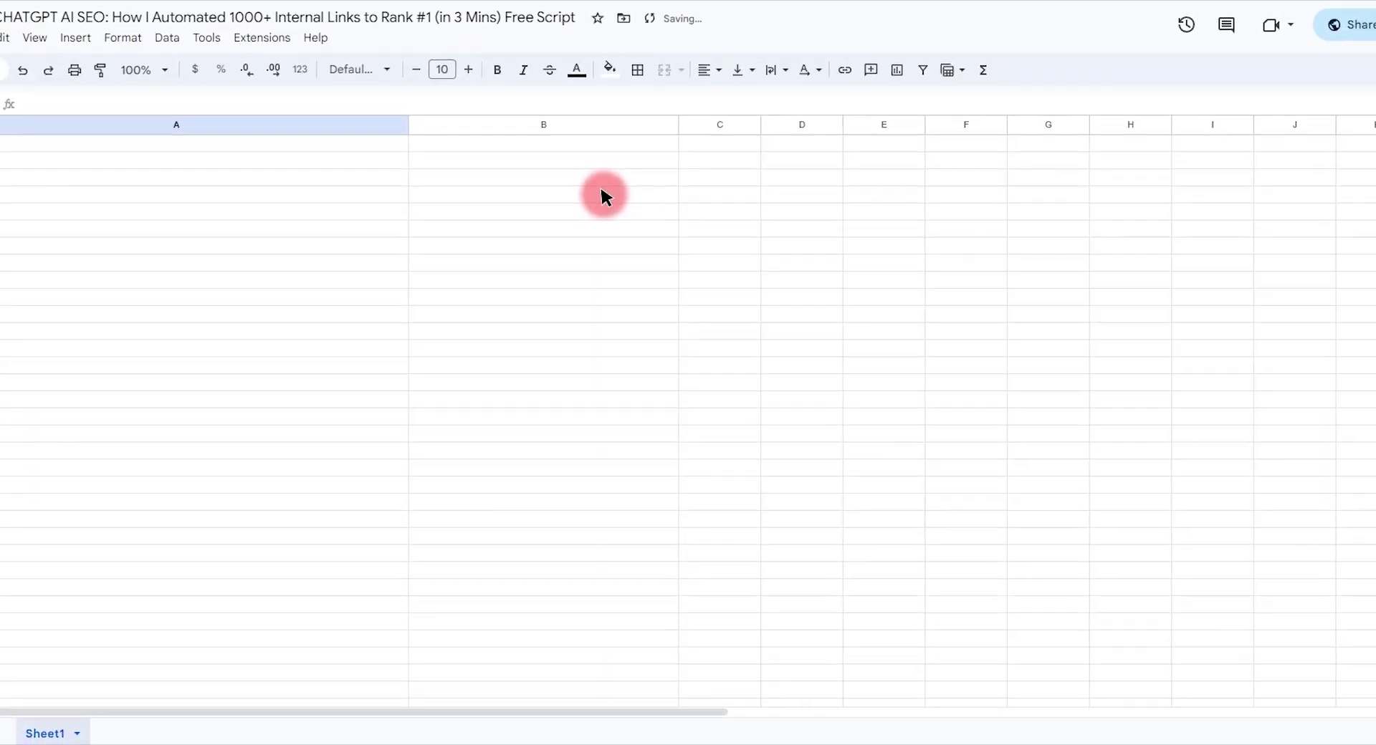
# Paste the copied keyword and link range into Sheet1 starting at A1, and fit columns A and B to their contents.
pyautogui.click(200, 239)
pyautogui.hotkey('ctrl', 'Home')
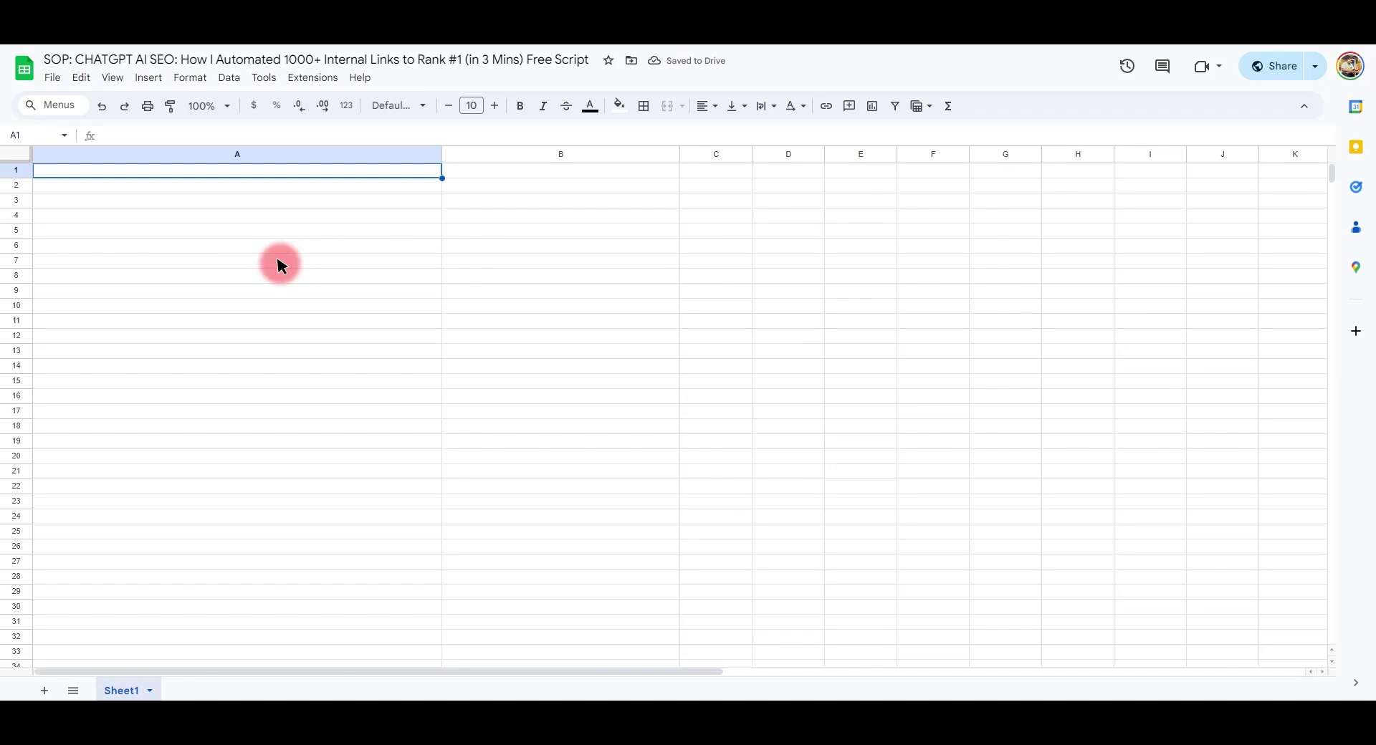
pyautogui.hotkey('ctrl', 'v')
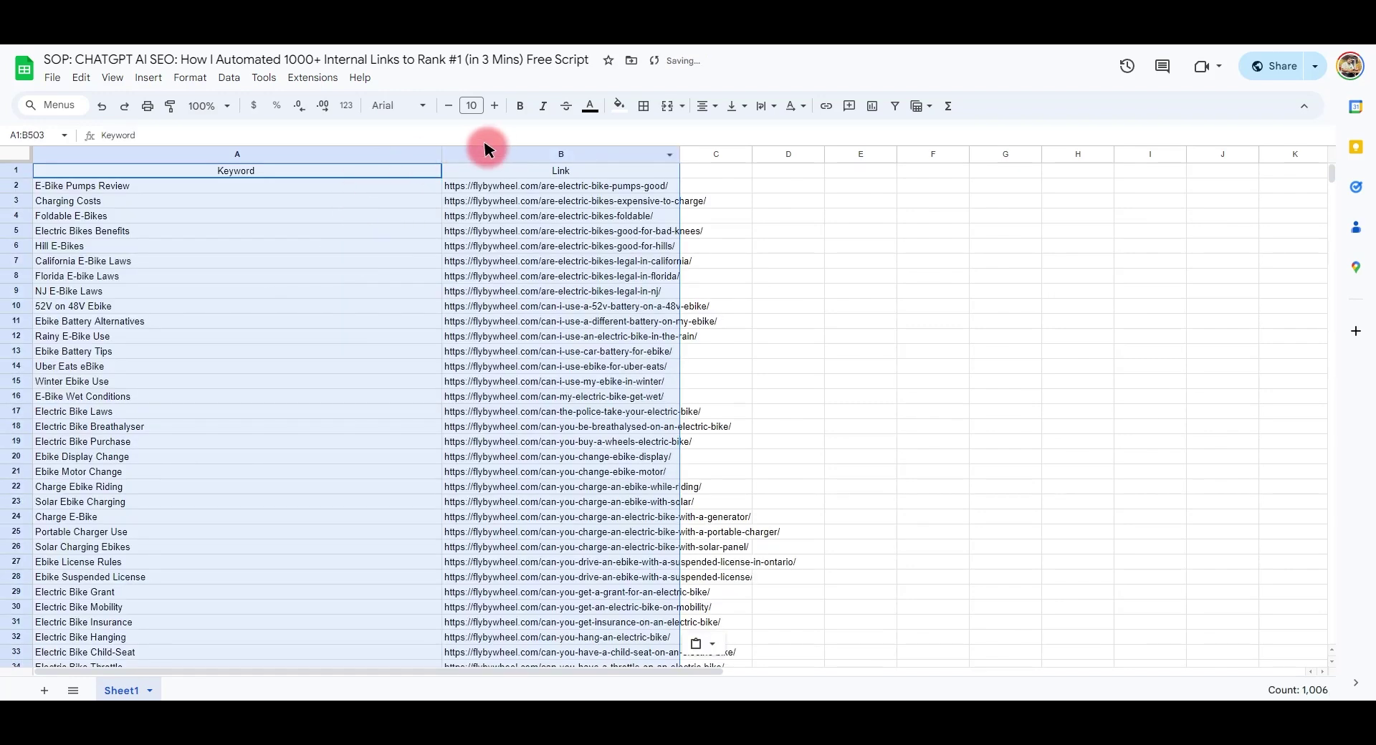
pyautogui.doubleClick(440, 152)
pyautogui.click(324, 267)
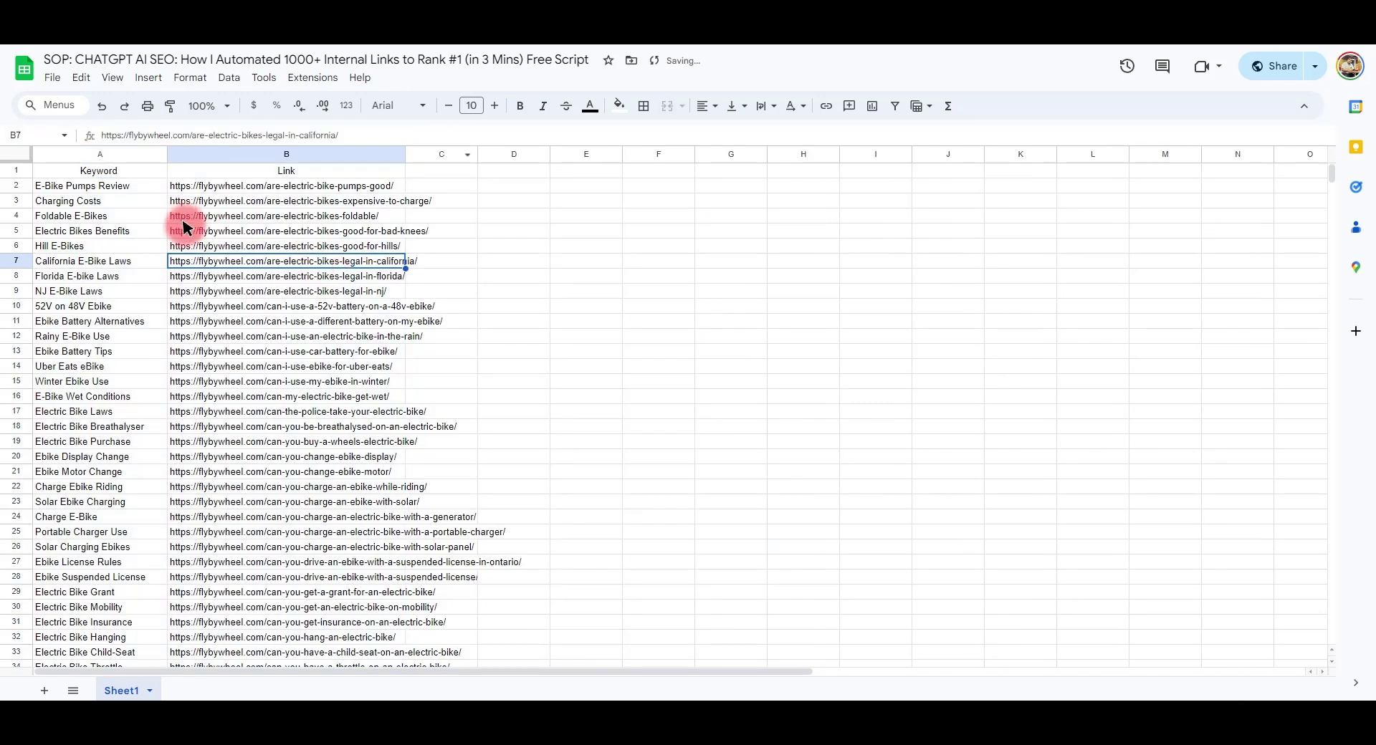
pyautogui.scroll(-7, 188, 244)
pyautogui.scroll(6, 191, 261)
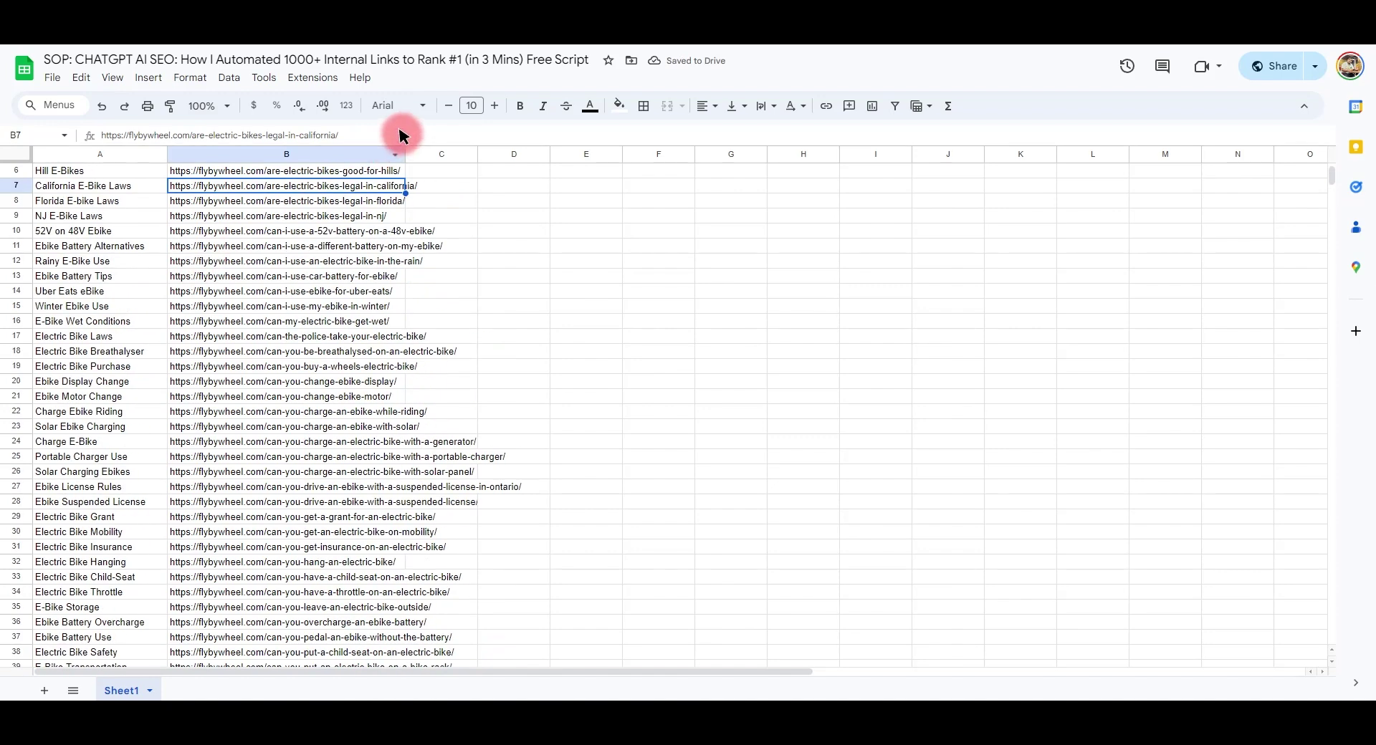
pyautogui.doubleClick(405, 154)
# Download Sheet1 as a comma-separated values (.csv) file.
pyautogui.click(52, 78)
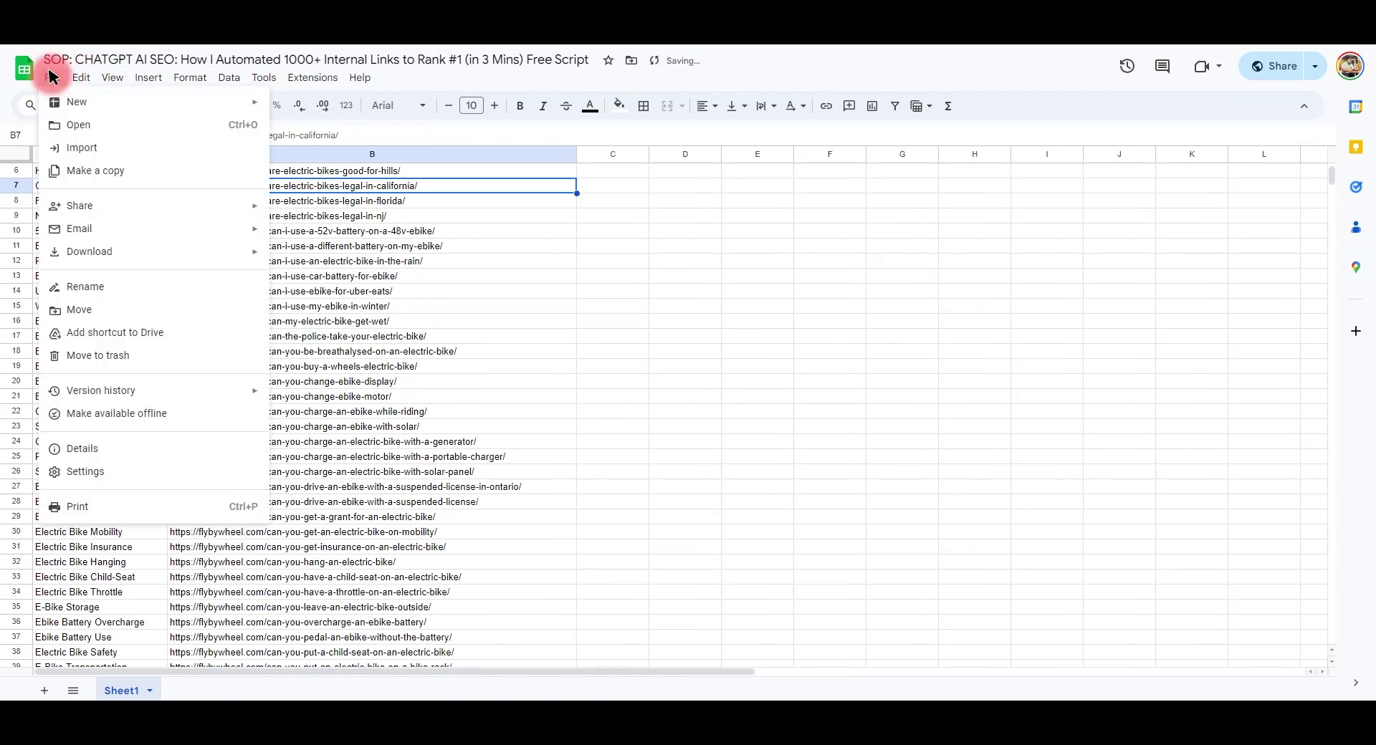
pyautogui.moveTo(215, 252)
pyautogui.click(334, 347)
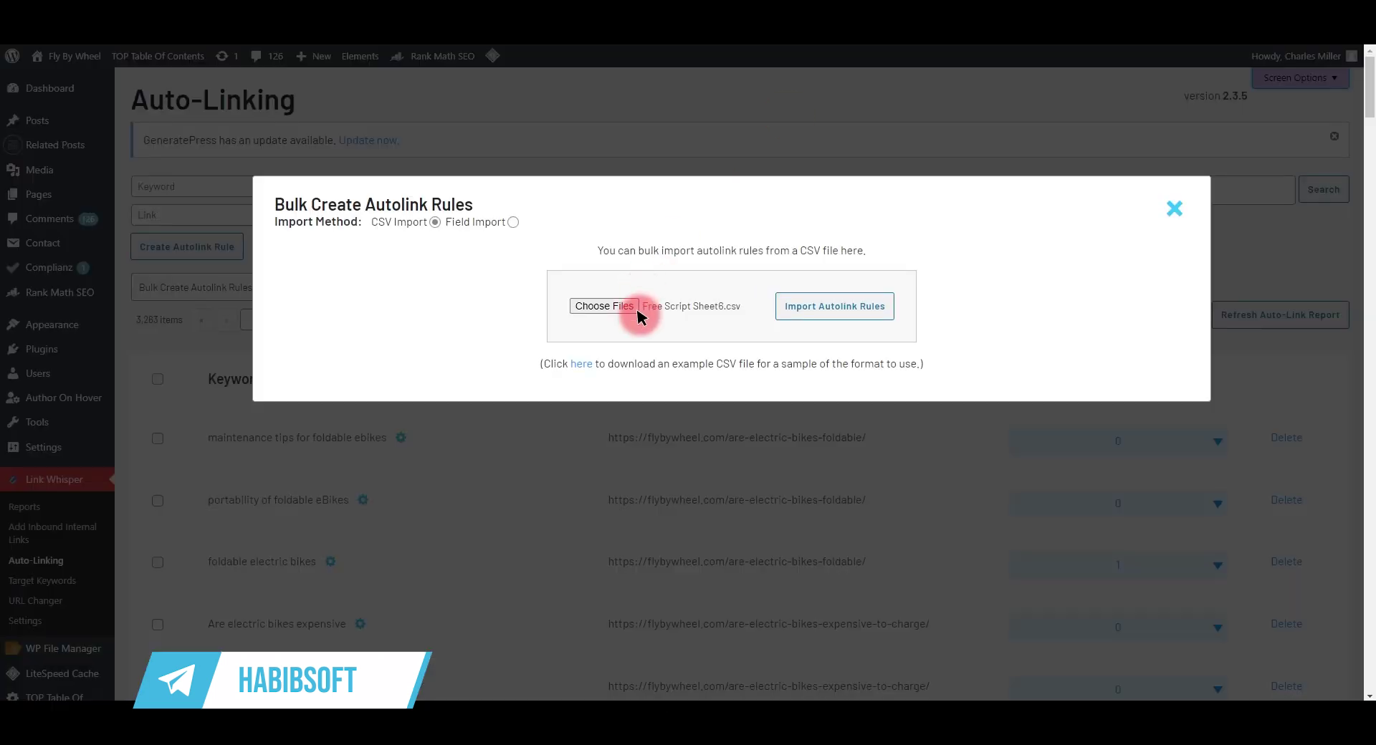
# Switch to Link Whisper and try to import the autolink rules from the newly downloaded SOP_ CHATGPT AI SEO Sheet1 CSV.
pyautogui.click(638, 316)
pyautogui.click(270, 141)
pyautogui.doubleClick(270, 141)
pyautogui.click(857, 317)
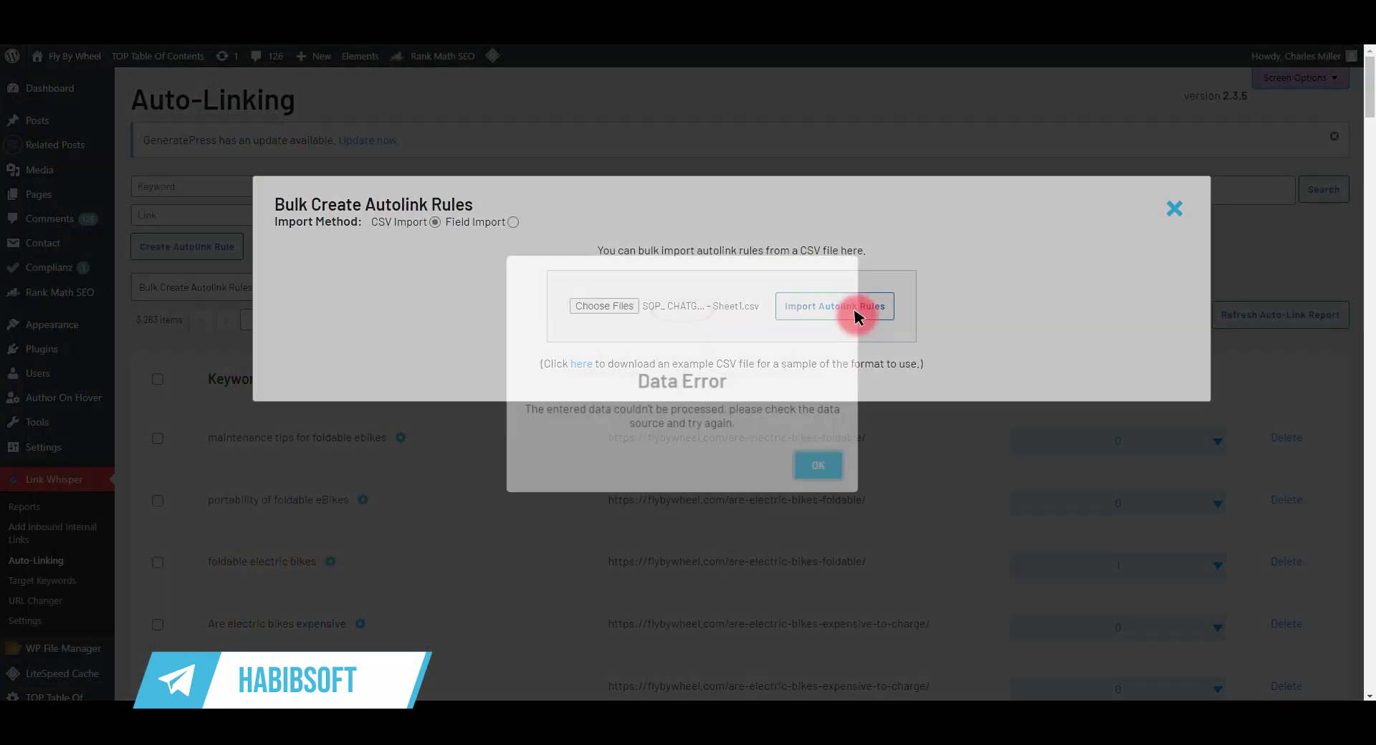
pyautogui.click(813, 466)
# Load SOP_ Internal Links Anchor Text Generated By REGEX Method - Sheet1.csv into the bulk autolink import as a comparison.
pyautogui.click(688, 306)
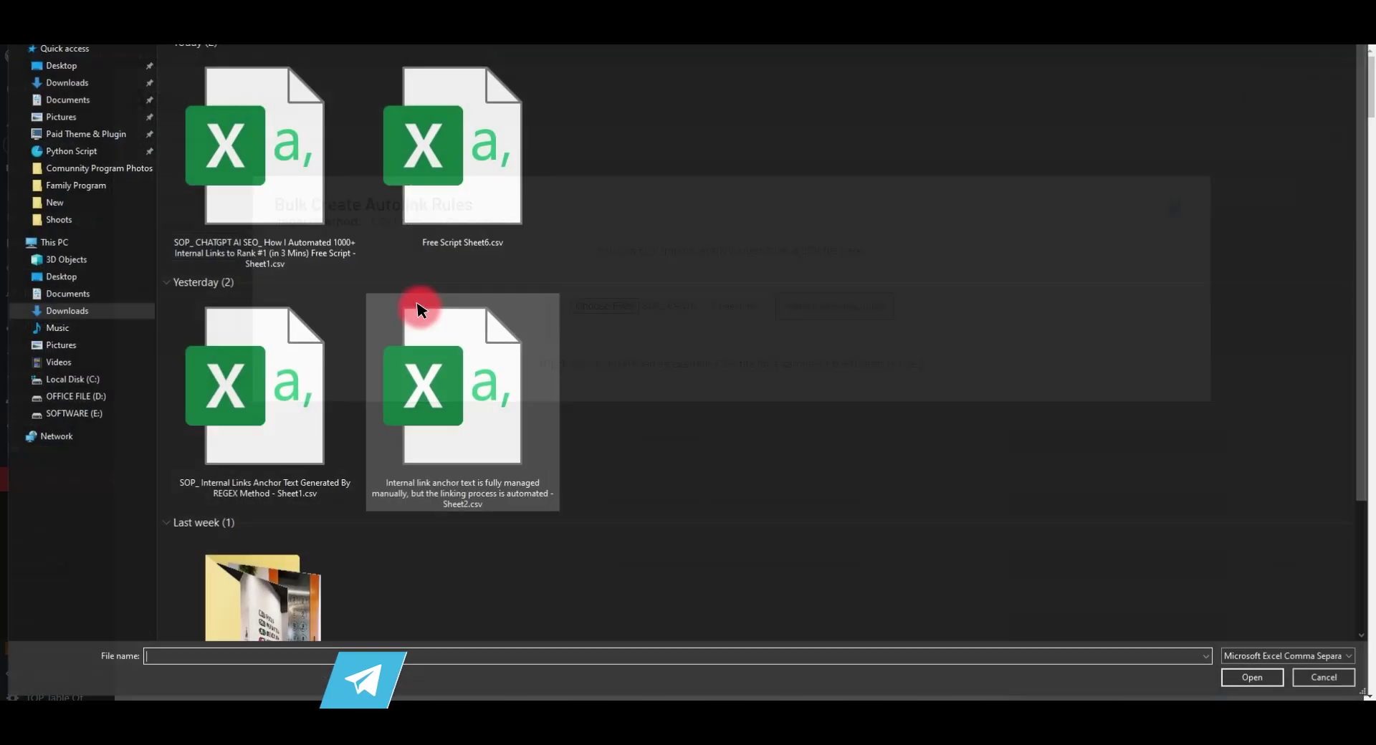
pyautogui.click(270, 351)
pyautogui.doubleClick(271, 352)
pyautogui.click(850, 315)
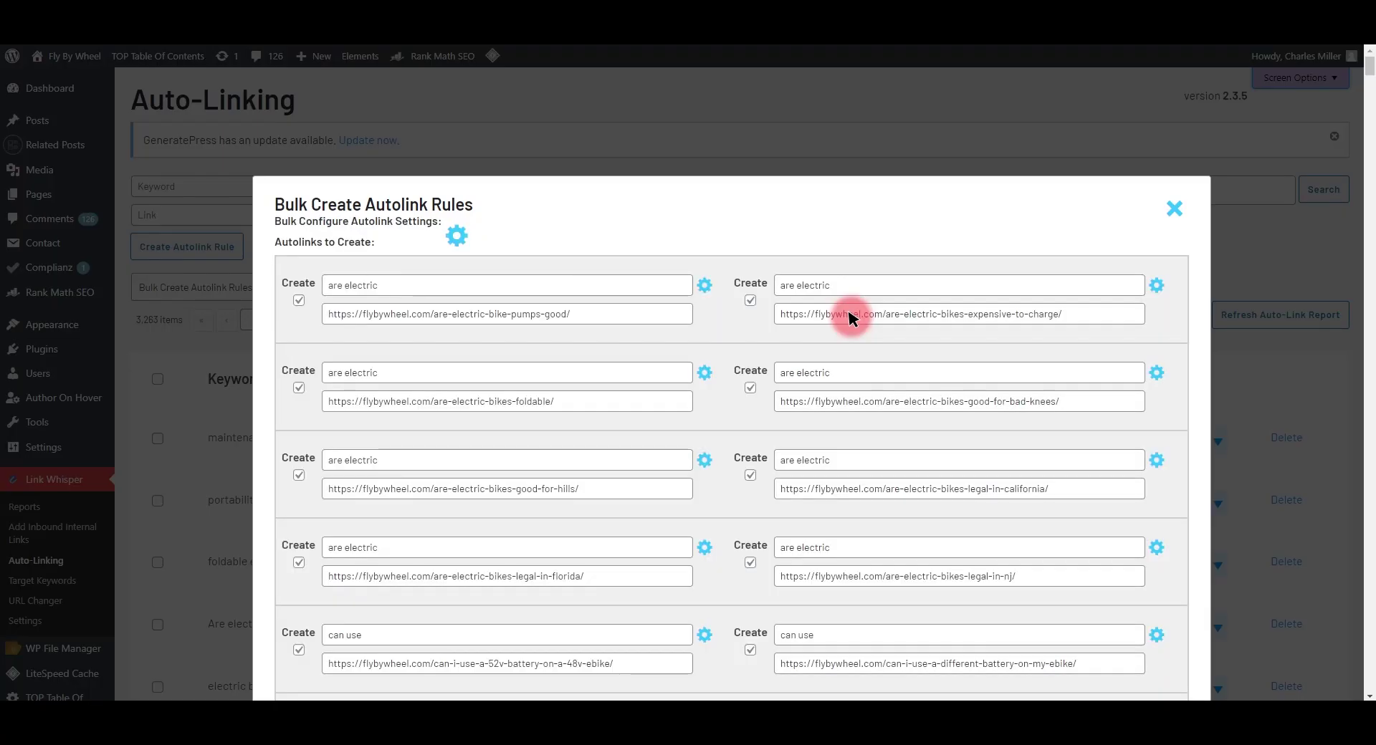
# Review the keyword and link pairs loaded from the REGEX file, and close the bulk creation dialog without creating rules.
pyautogui.scroll(-20, 613, 349)
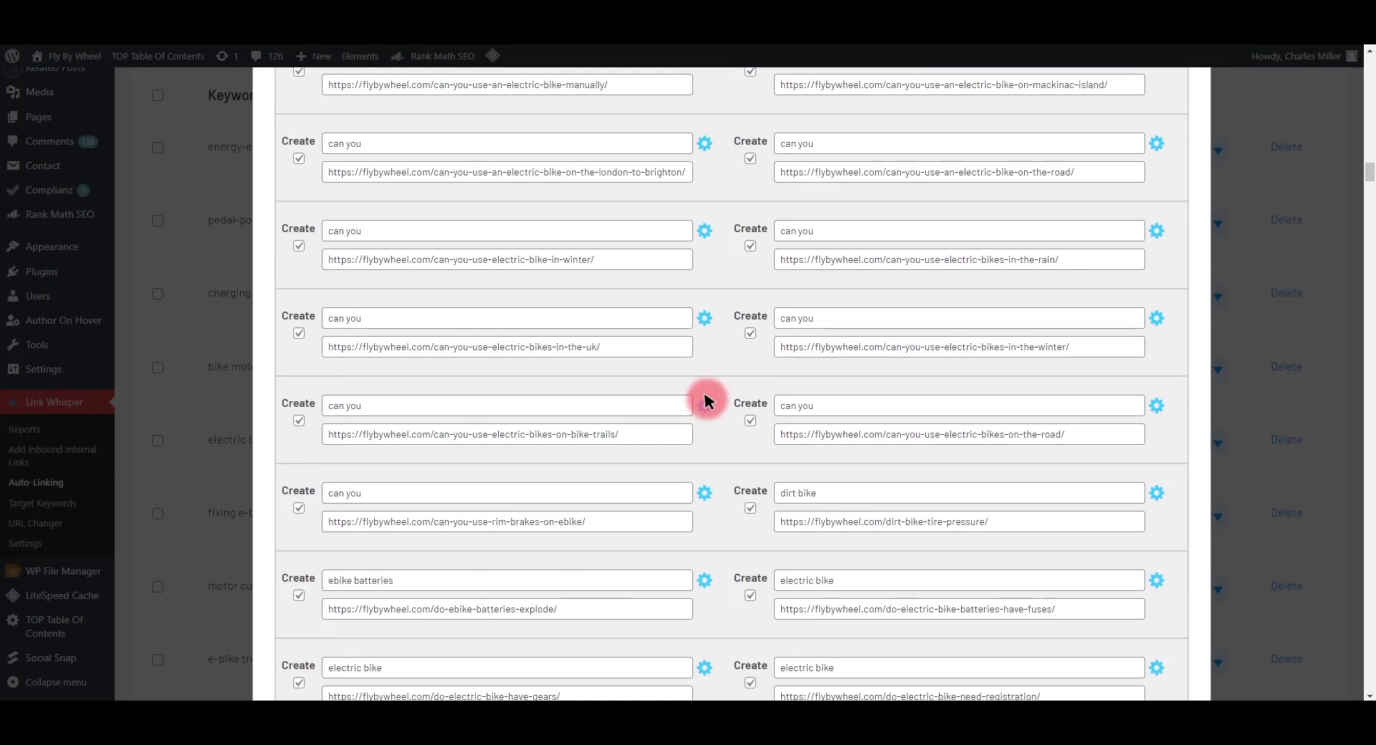
pyautogui.scroll(20, 713, 420)
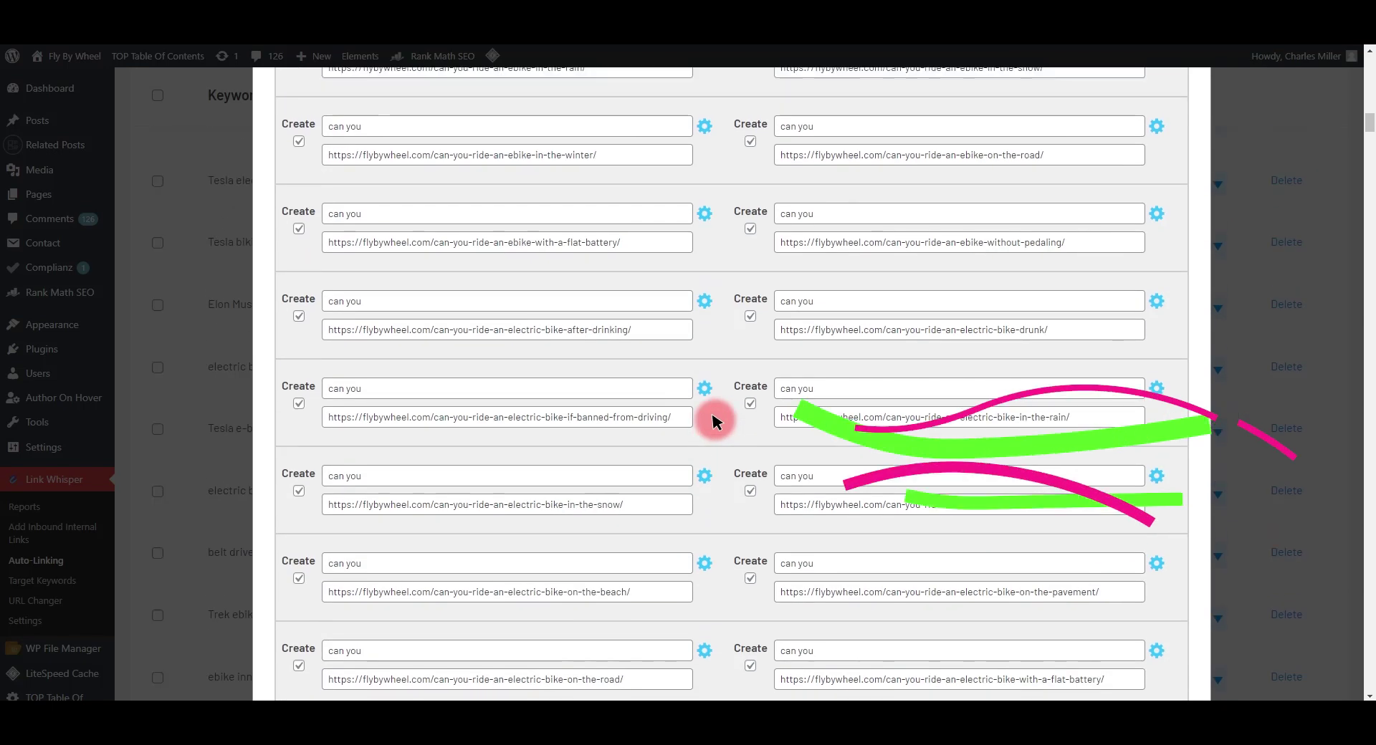
pyautogui.scroll(10, 713, 419)
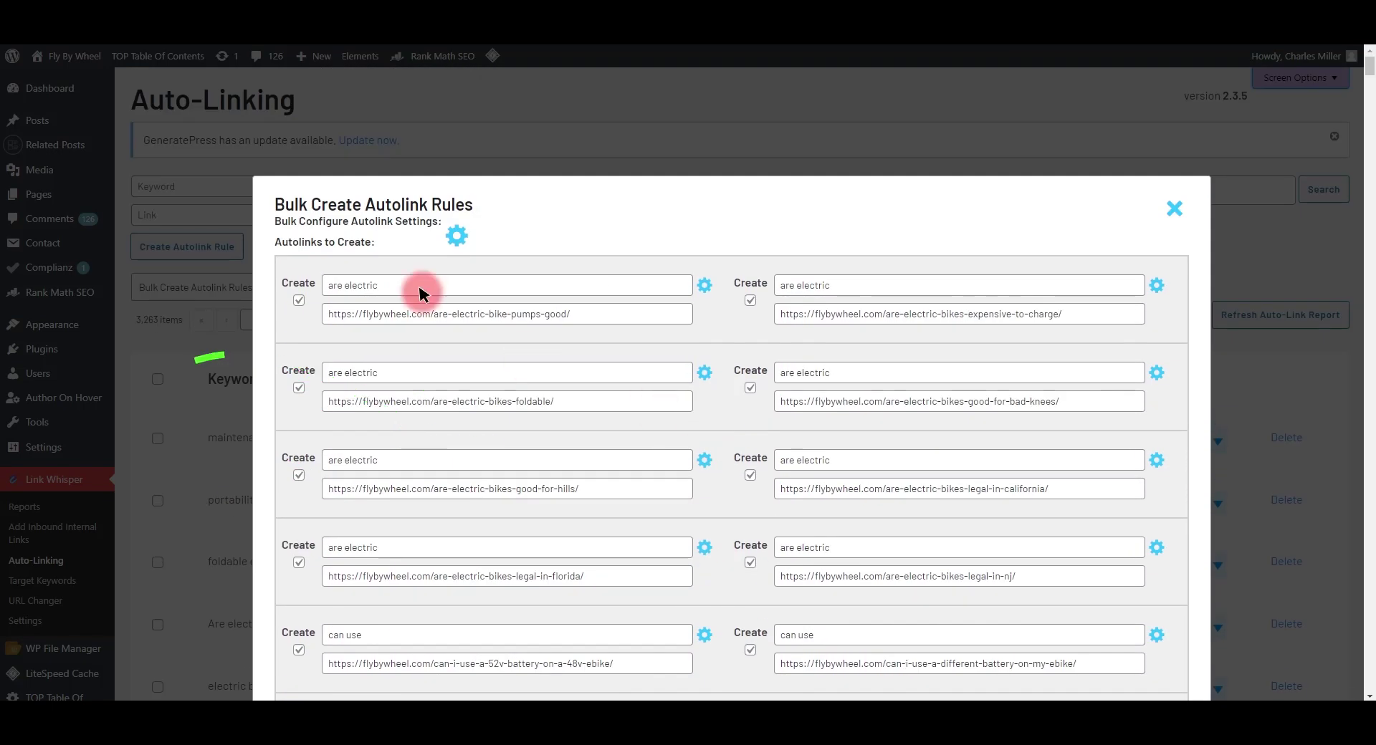
pyautogui.click(1161, 210)
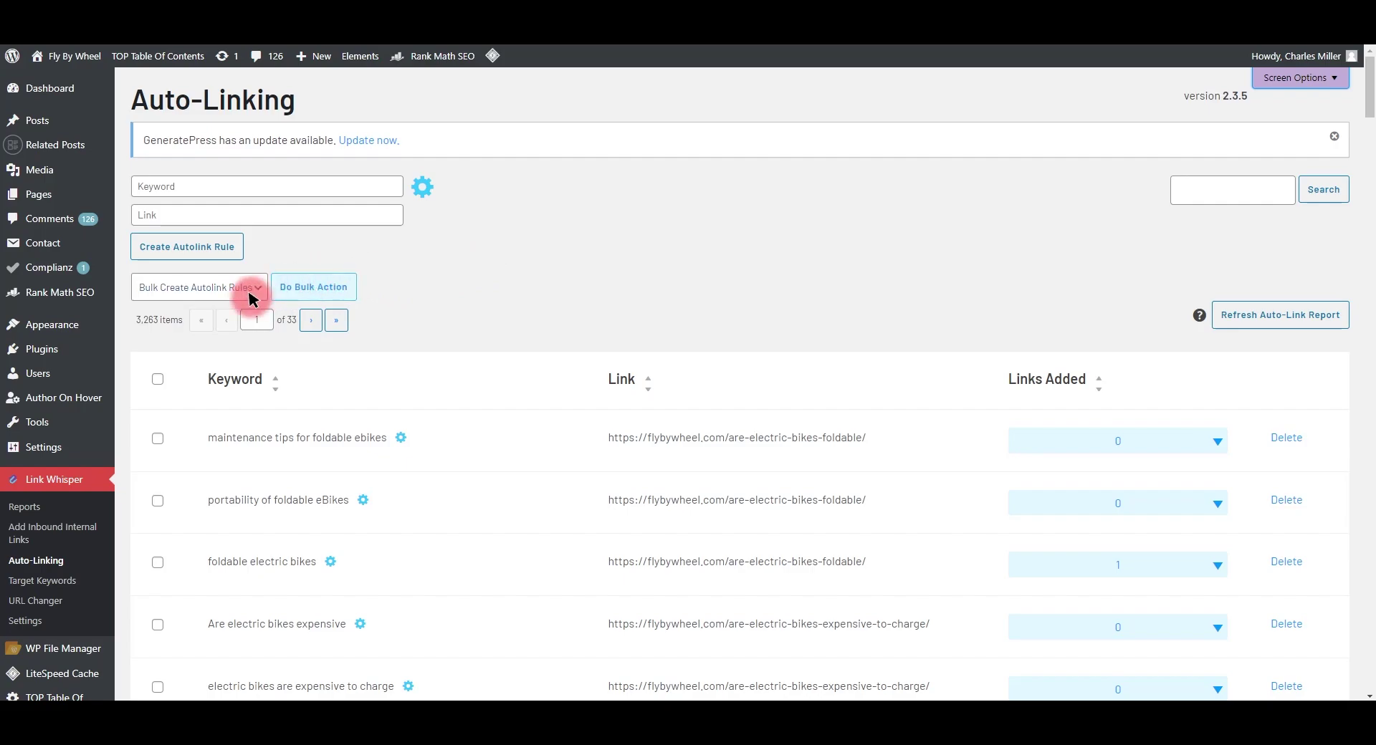
# From the bulk import's file chooser, open the SOP_ CHATGPT AI SEO Sheet1 CSV in Excel, check its keywords and links, and close it without saving.
pyautogui.click(326, 285)
pyautogui.click(631, 307)
pyautogui.click(270, 135)
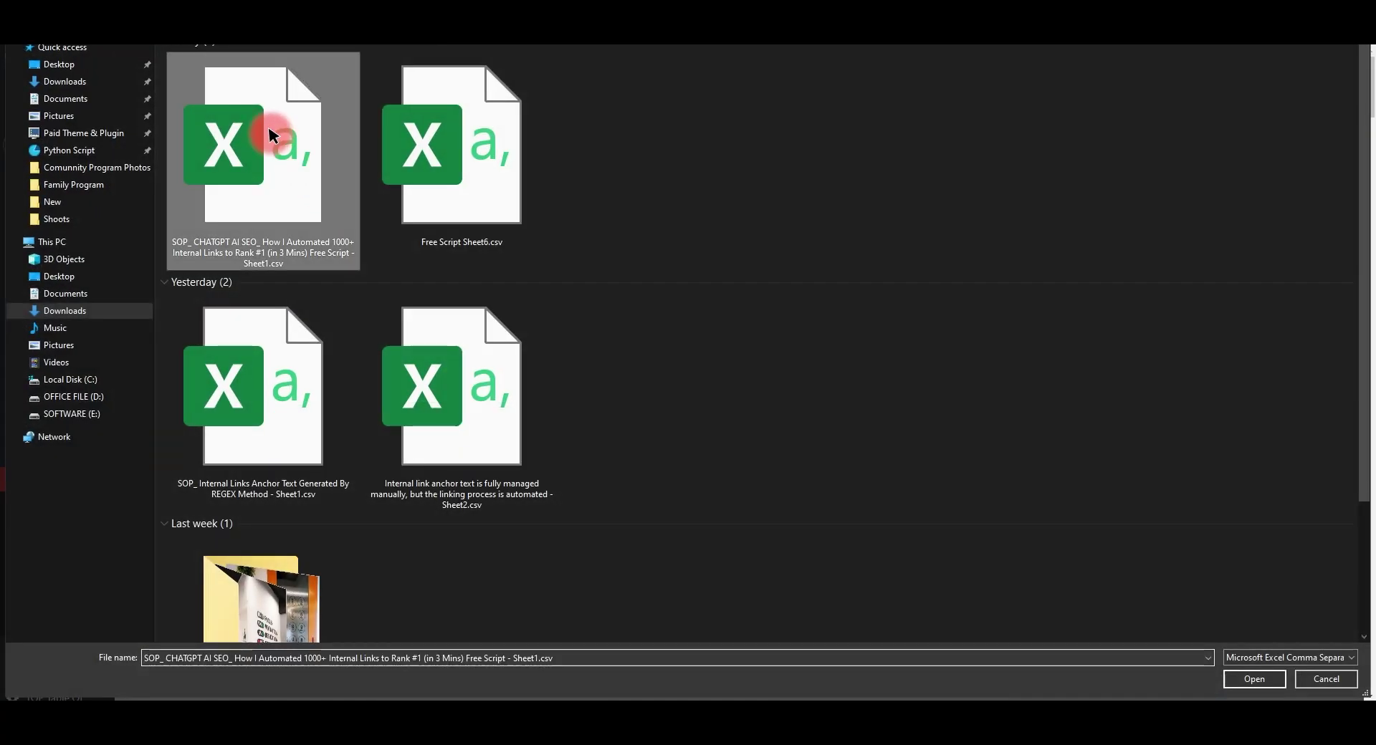
pyautogui.rightClick(271, 135)
pyautogui.click(315, 162)
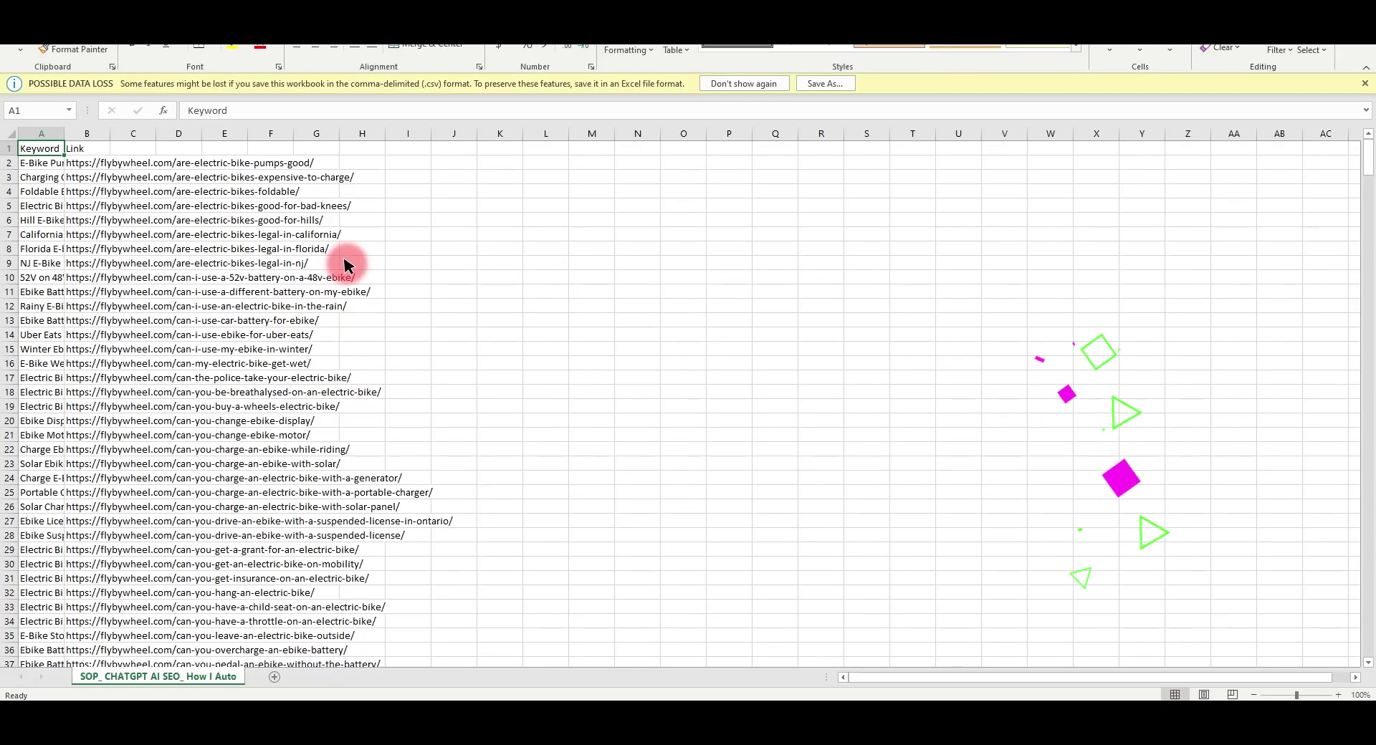
pyautogui.doubleClick(63, 133)
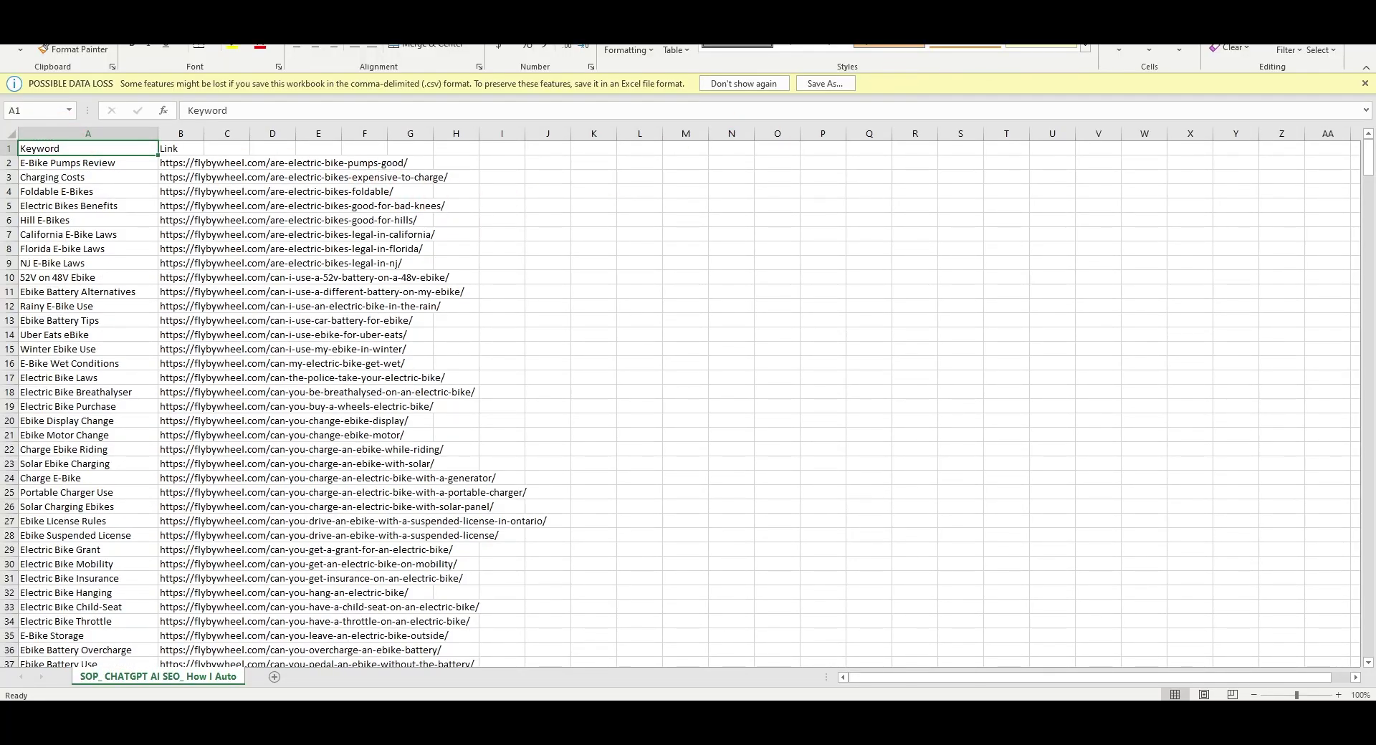
pyautogui.hotkey('ctrl', 'w')
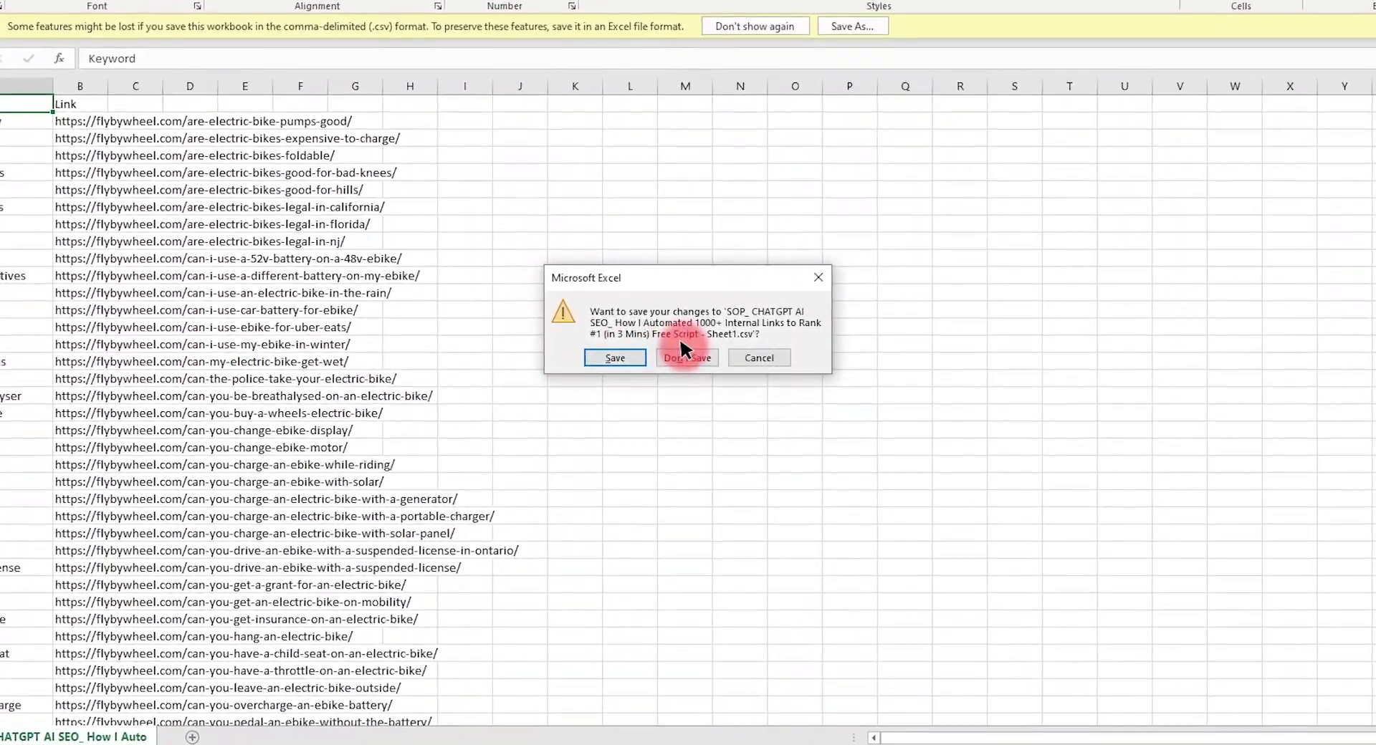
pyautogui.click(682, 357)
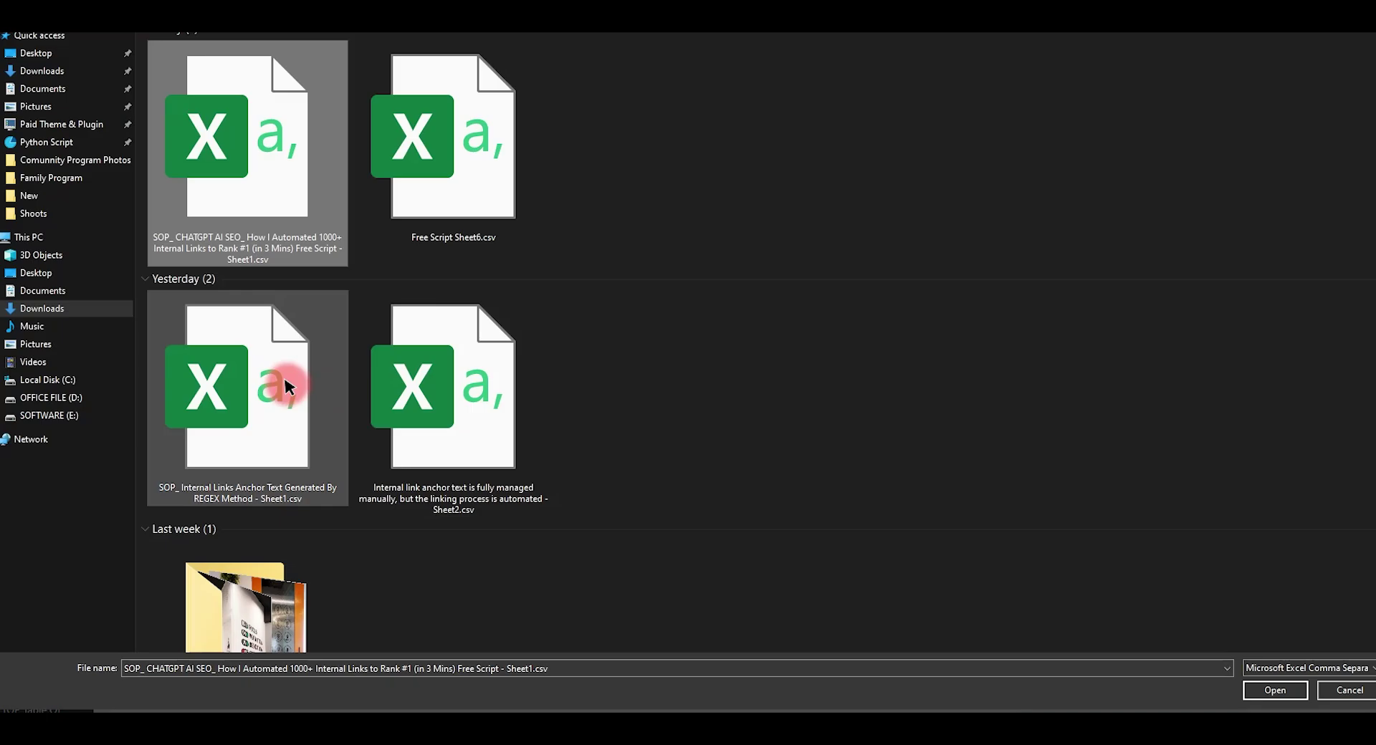
# Open SOP_ Internal Links Anchor Text Generated By REGEX Method - Sheet1.csv in Excel, copy header cells A1:B1, and leave the file chooser.
pyautogui.rightClick(286, 384)
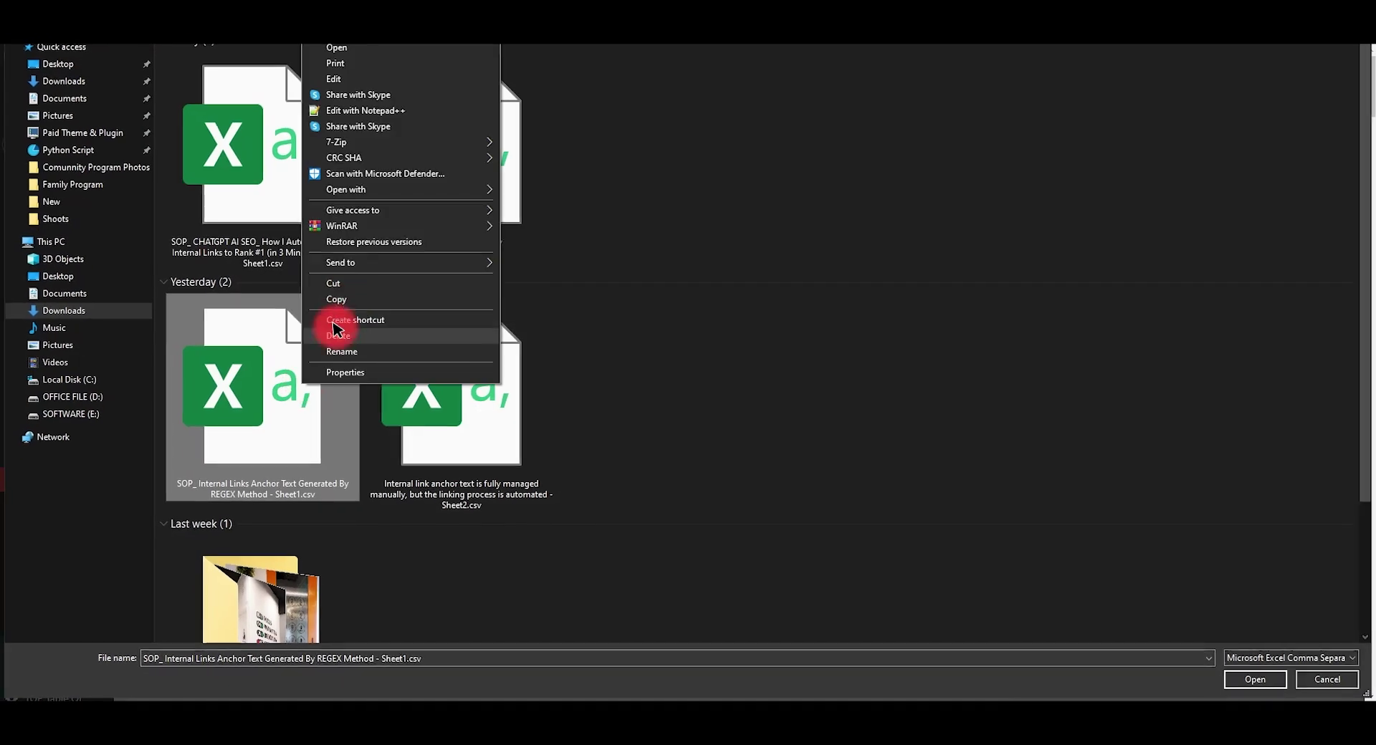
pyautogui.click(336, 47)
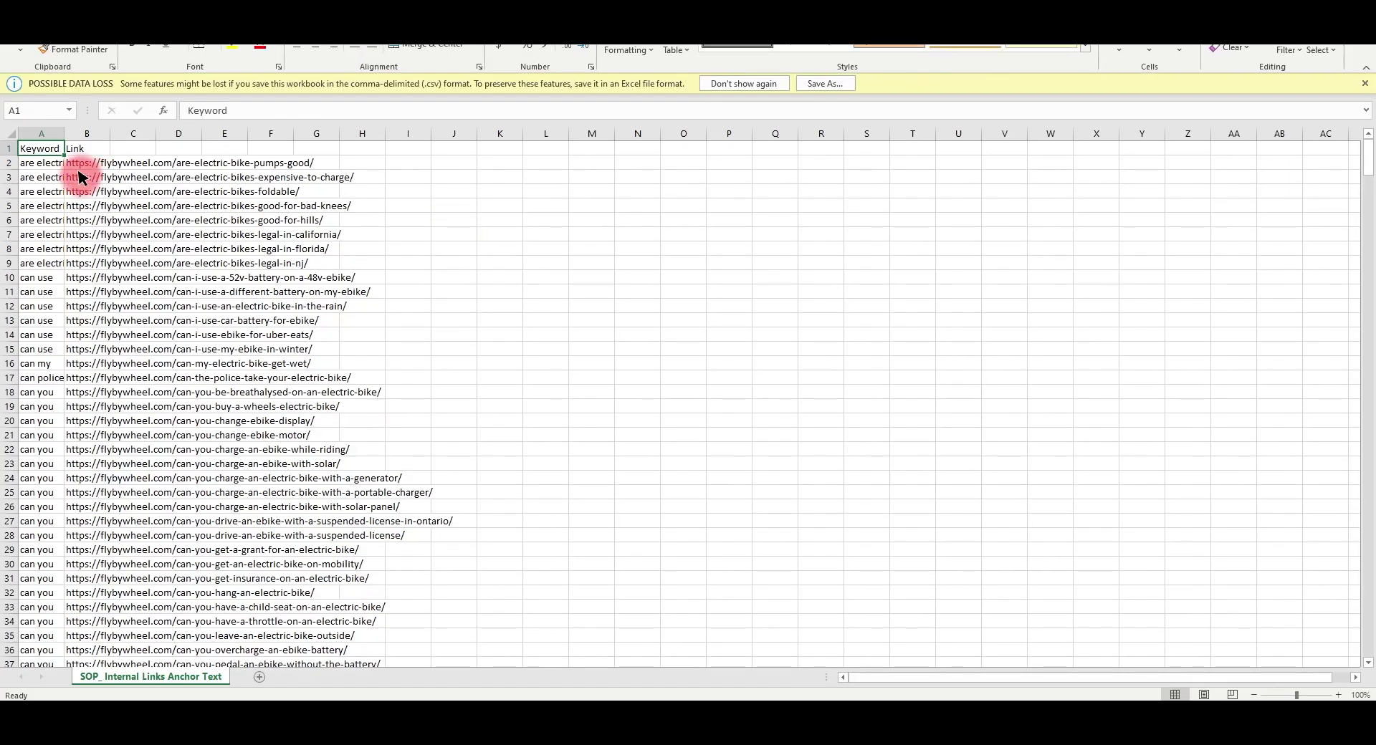
pyautogui.click(147, 608)
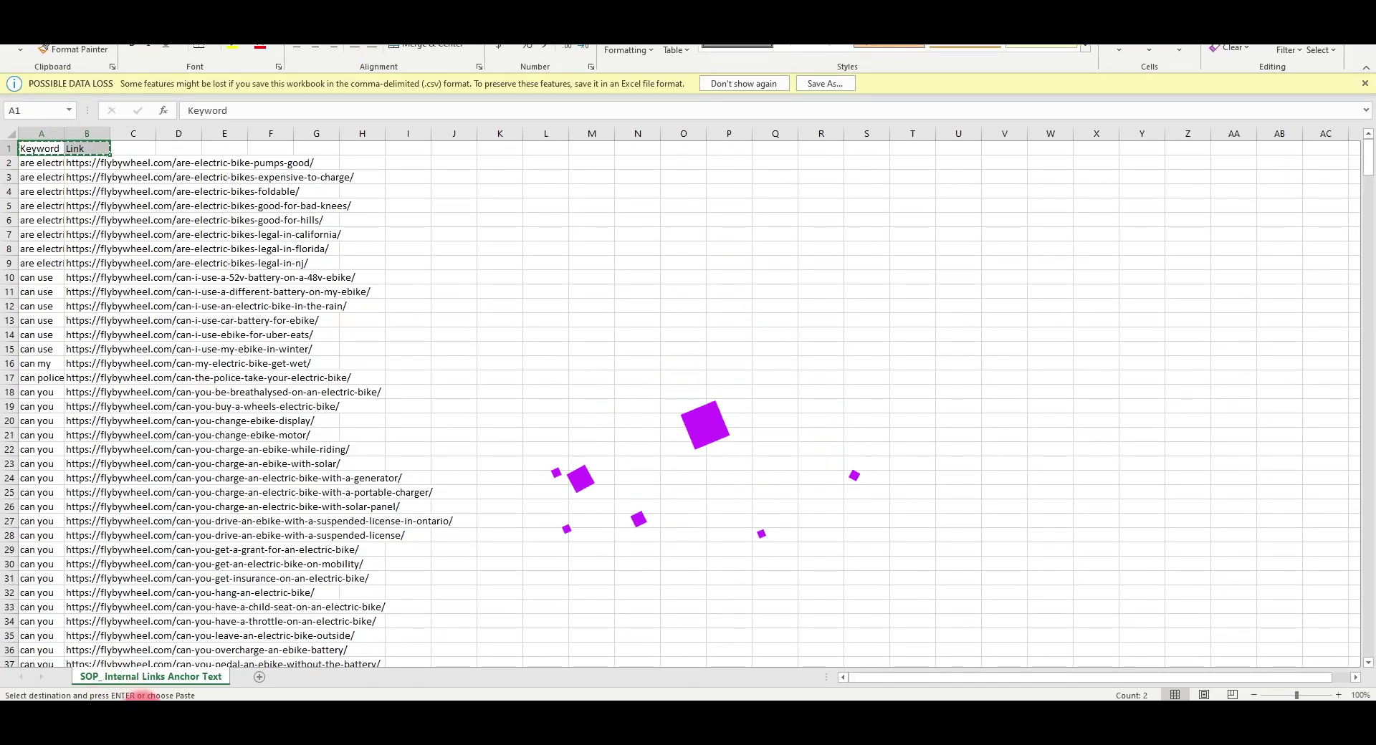
pyautogui.click(219, 652)
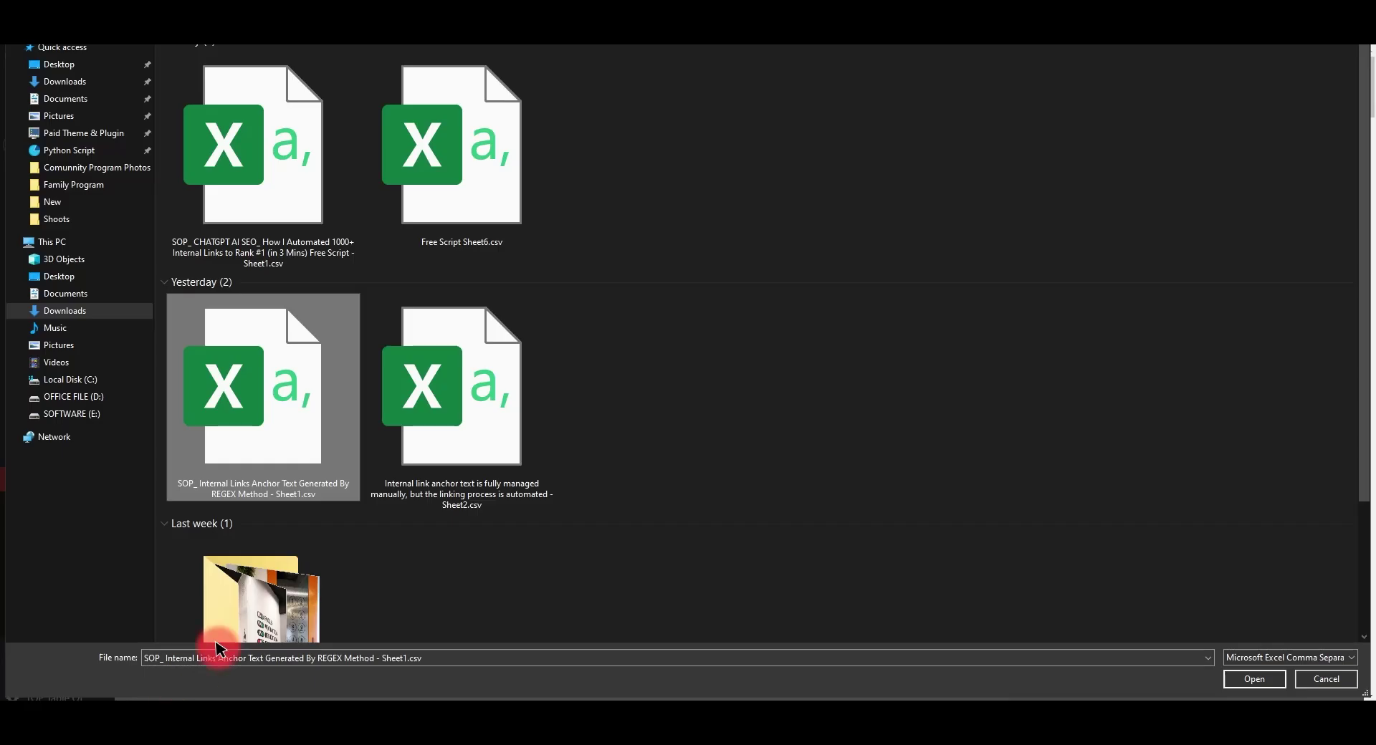
pyautogui.press('Escape')
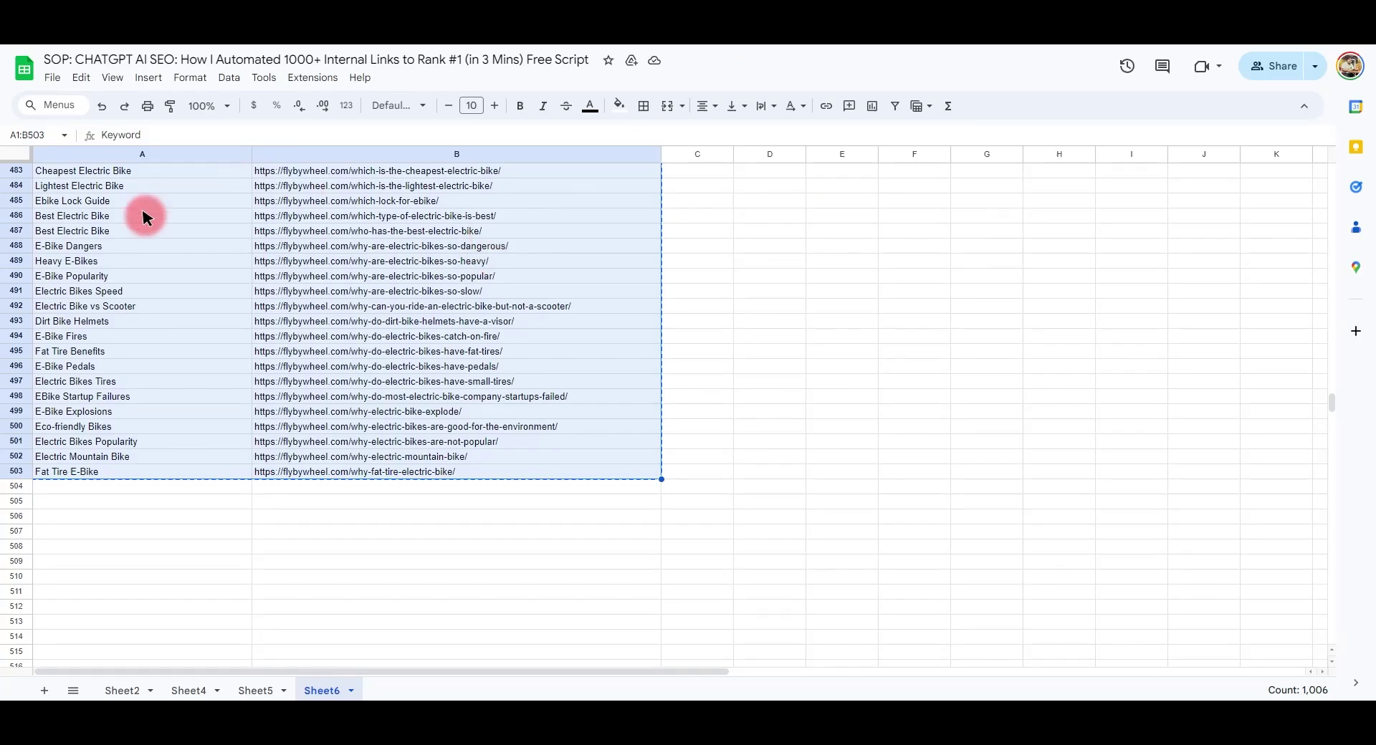
# Switch to the Google Sheets document and paste the copied Keyword and Link headers over A1:B1 in Sheet6.
pyautogui.click(196, 384)
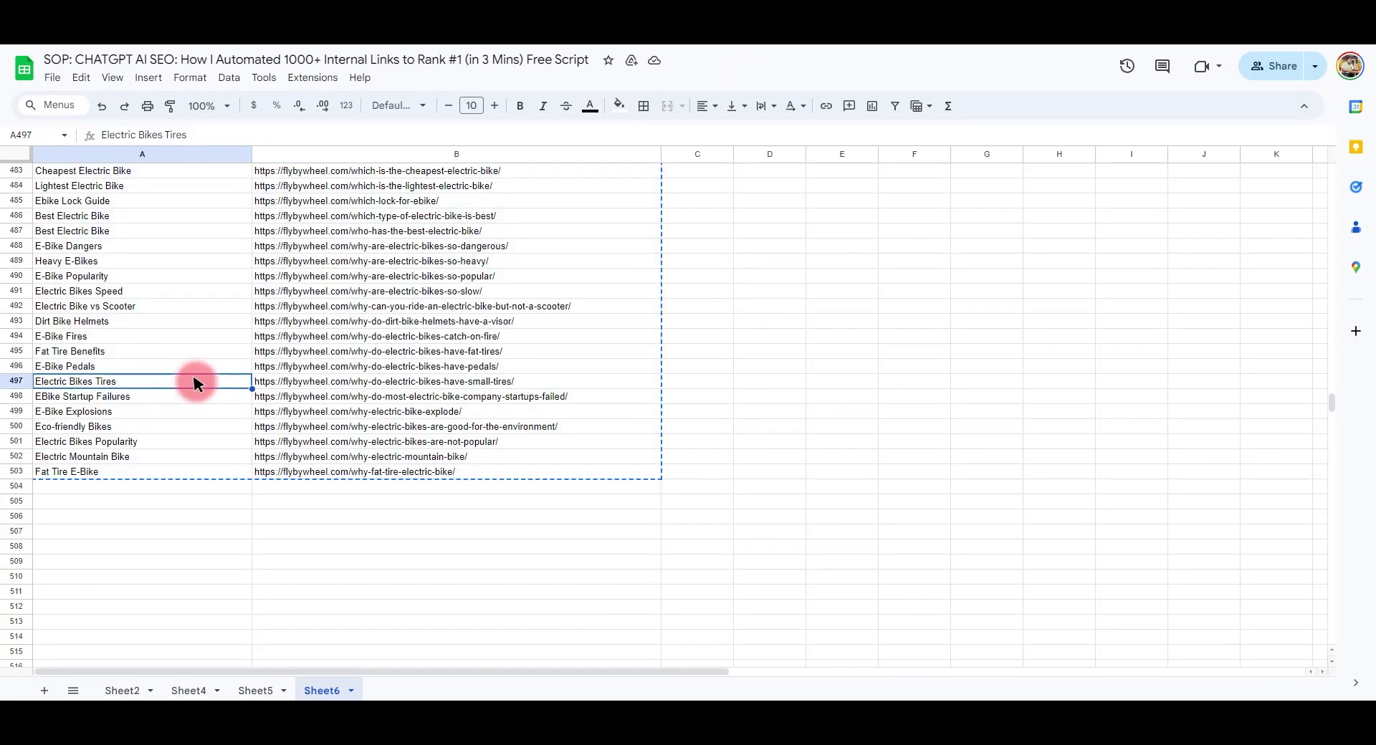
pyautogui.hotkey('ctrl', 'Home')
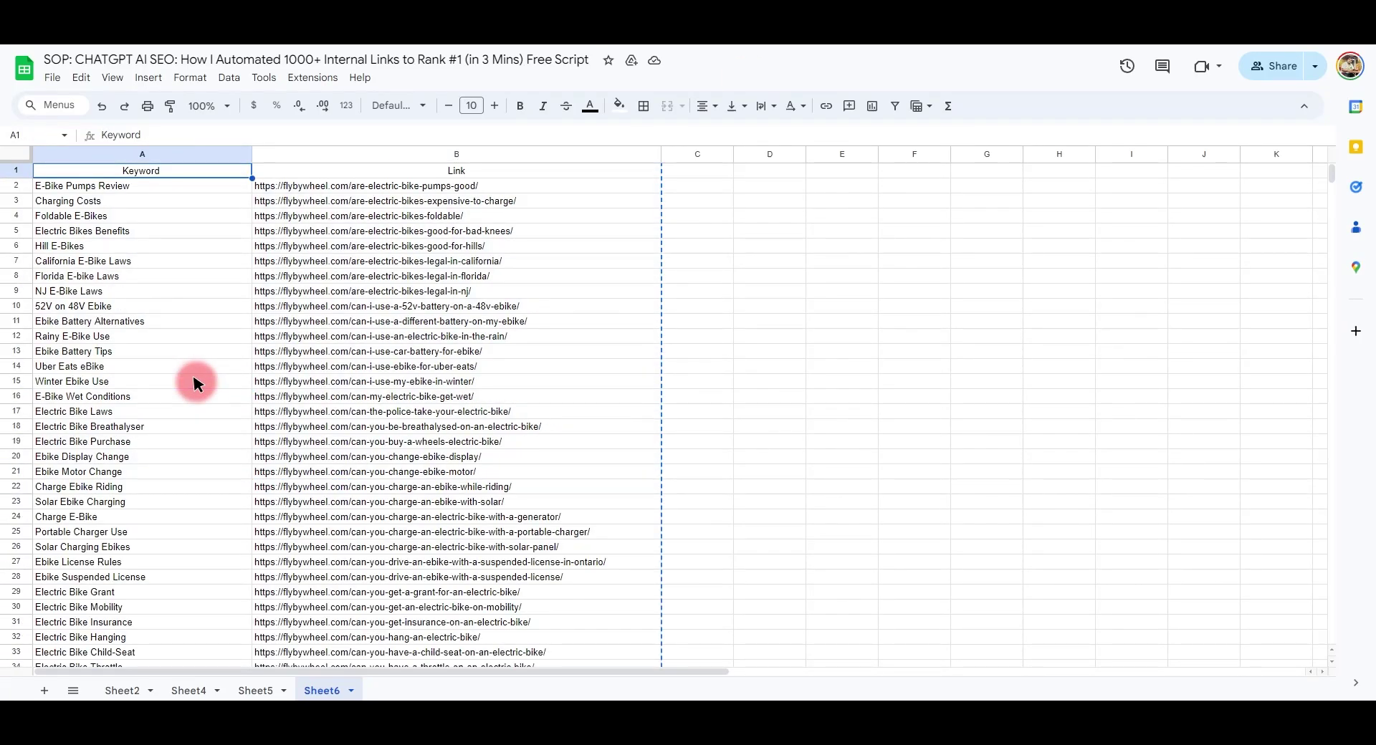
pyautogui.keyDown('shift'); pyautogui.click(373, 174); pyautogui.keyUp('shift')
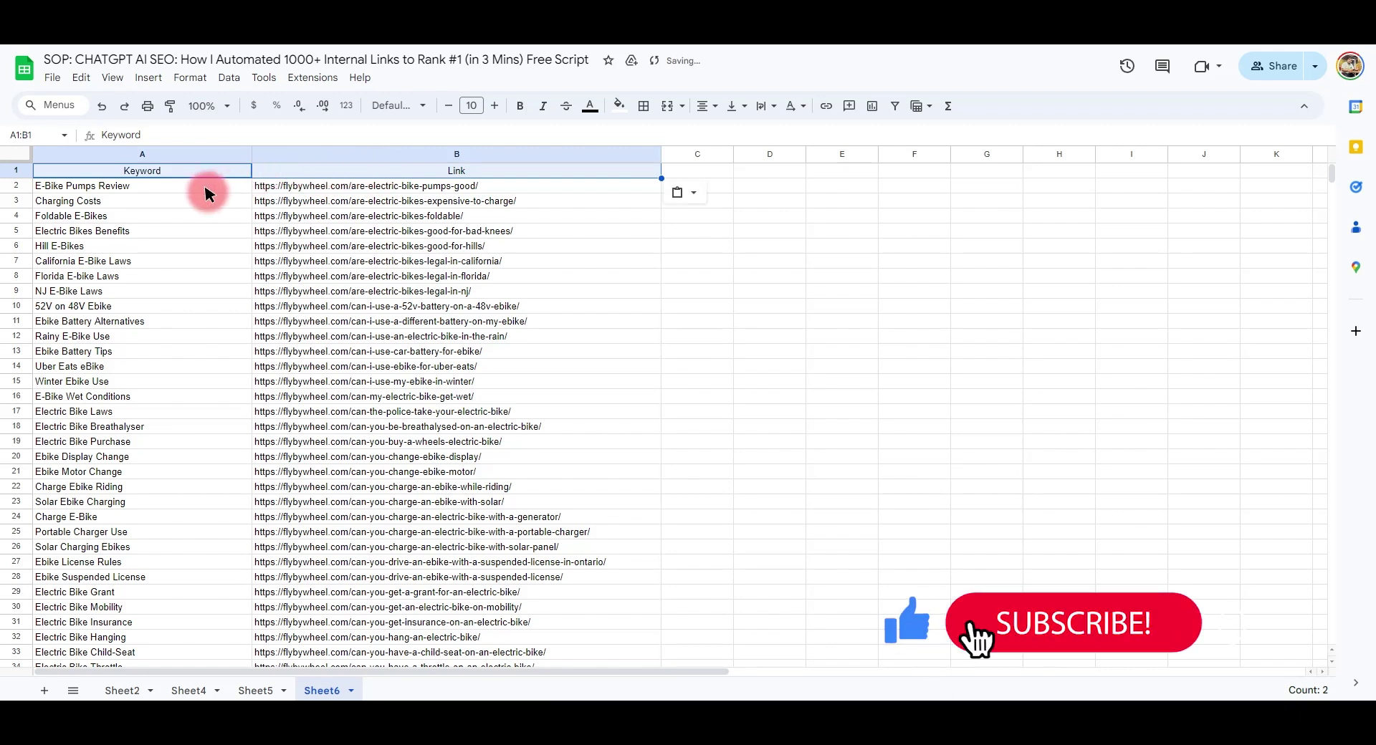
# Restore the quotation marks around the keywords in column A of Sheet6.
pyautogui.click(206, 192)
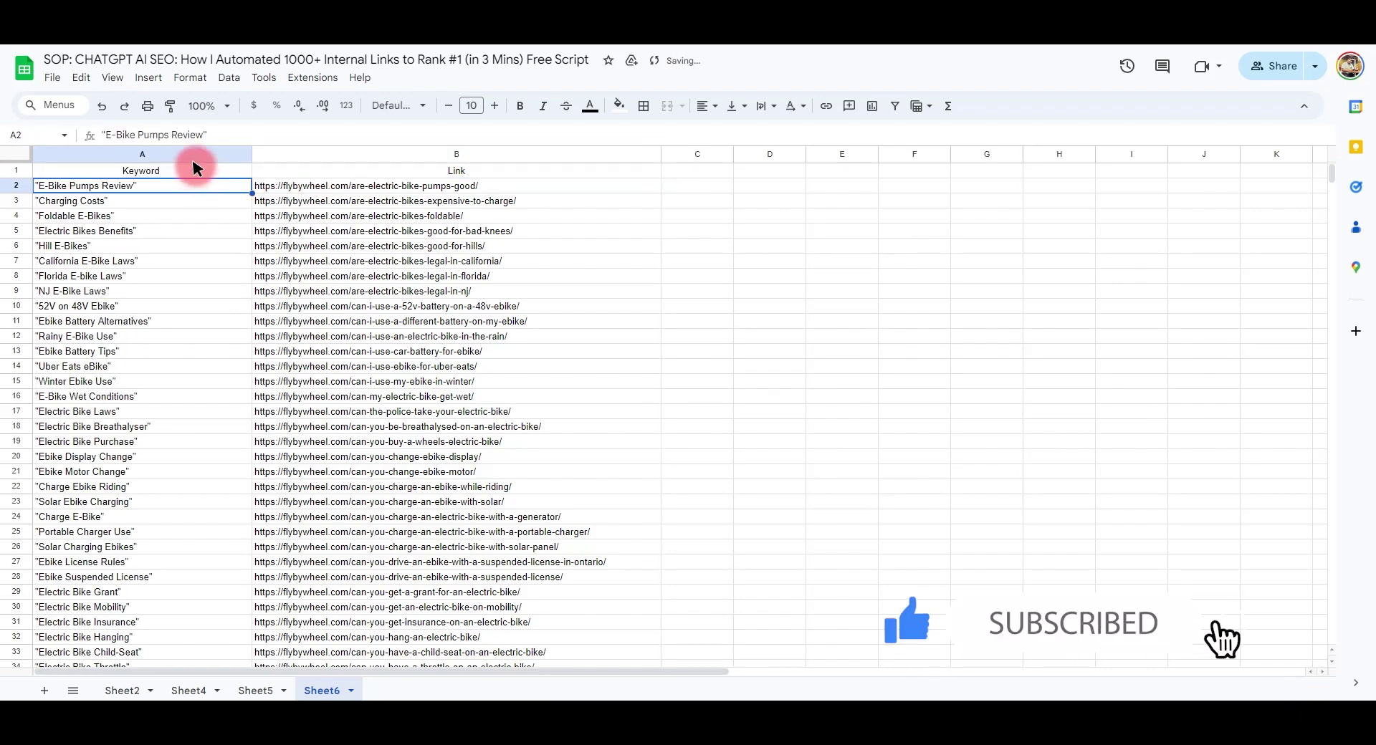
pyautogui.moveTo(193, 168); pyautogui.dragTo(286, 163)
pyautogui.click(161, 187)
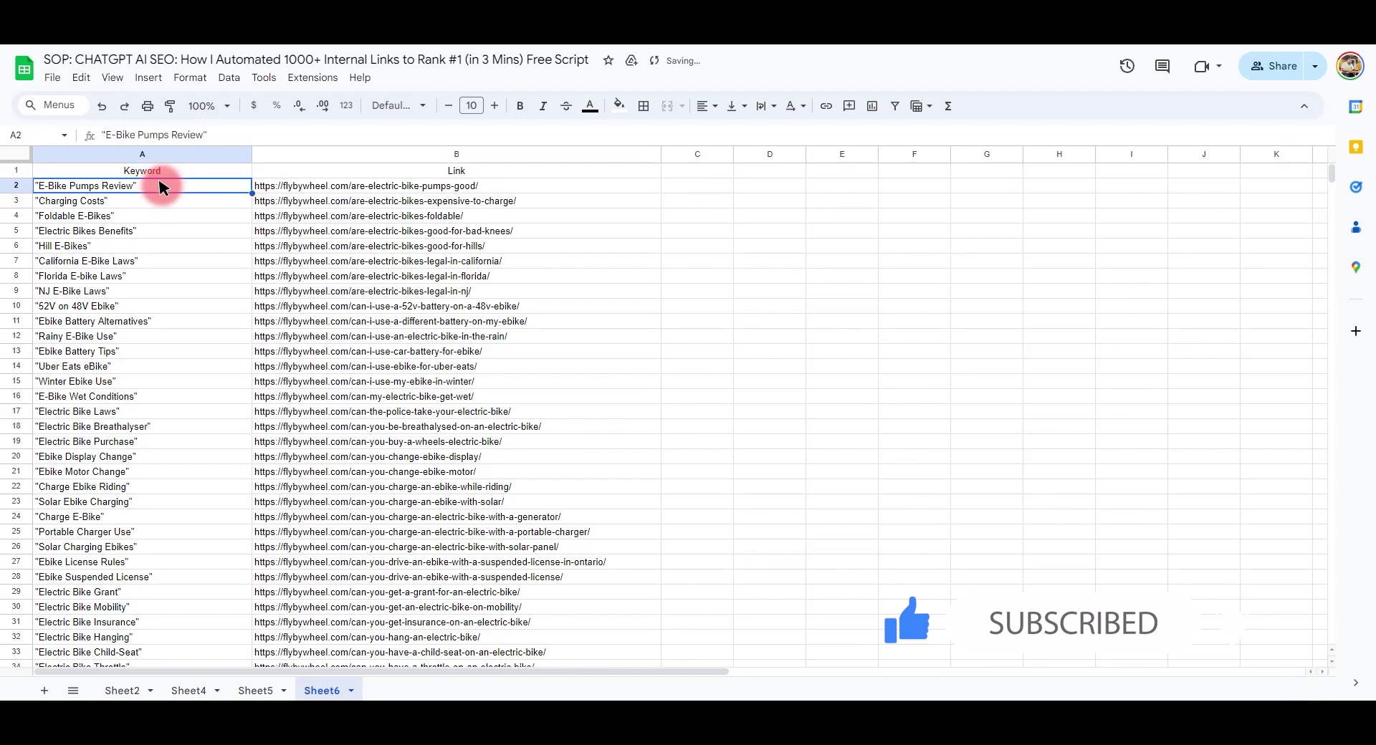
# Download Sheet6 with the quoted keywords as a comma-separated values (.csv) file, and return to Link Whisper's bulk import.
pyautogui.click(50, 80)
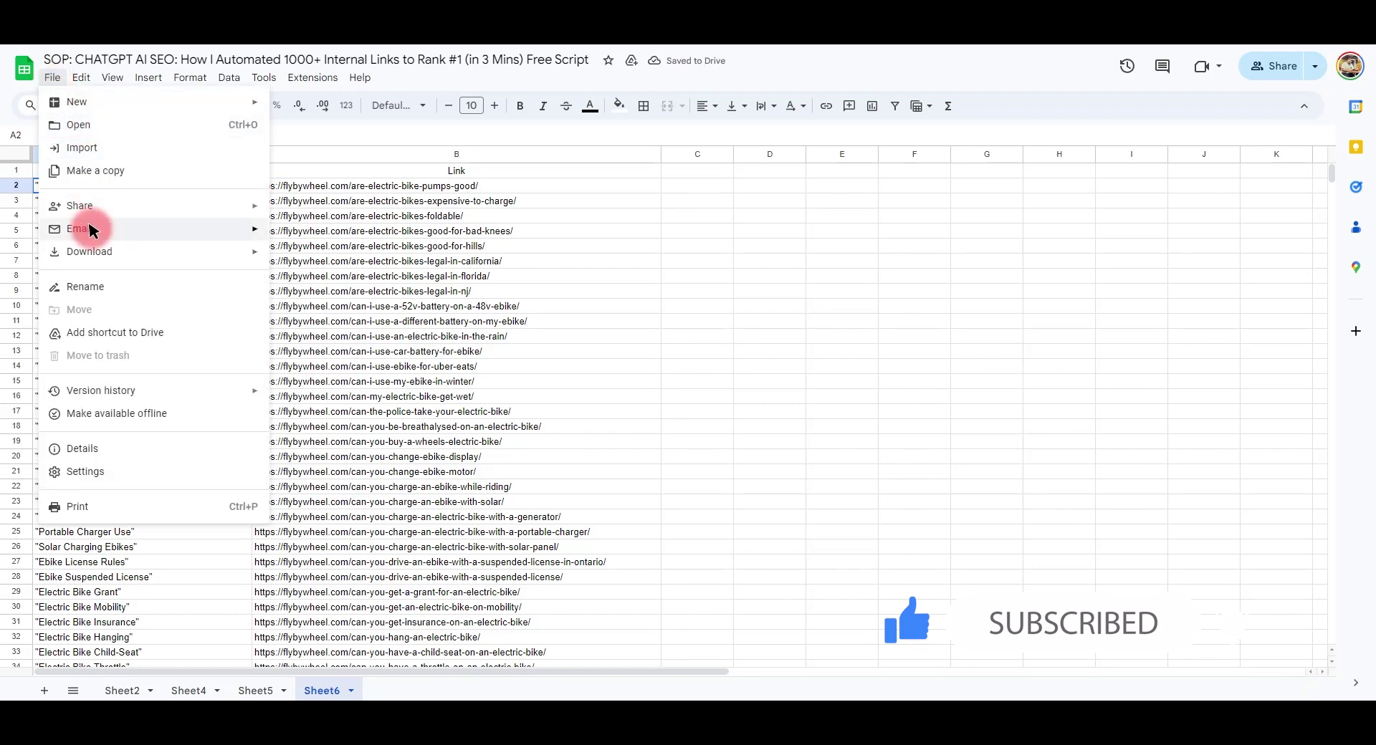
pyautogui.moveTo(93, 254)
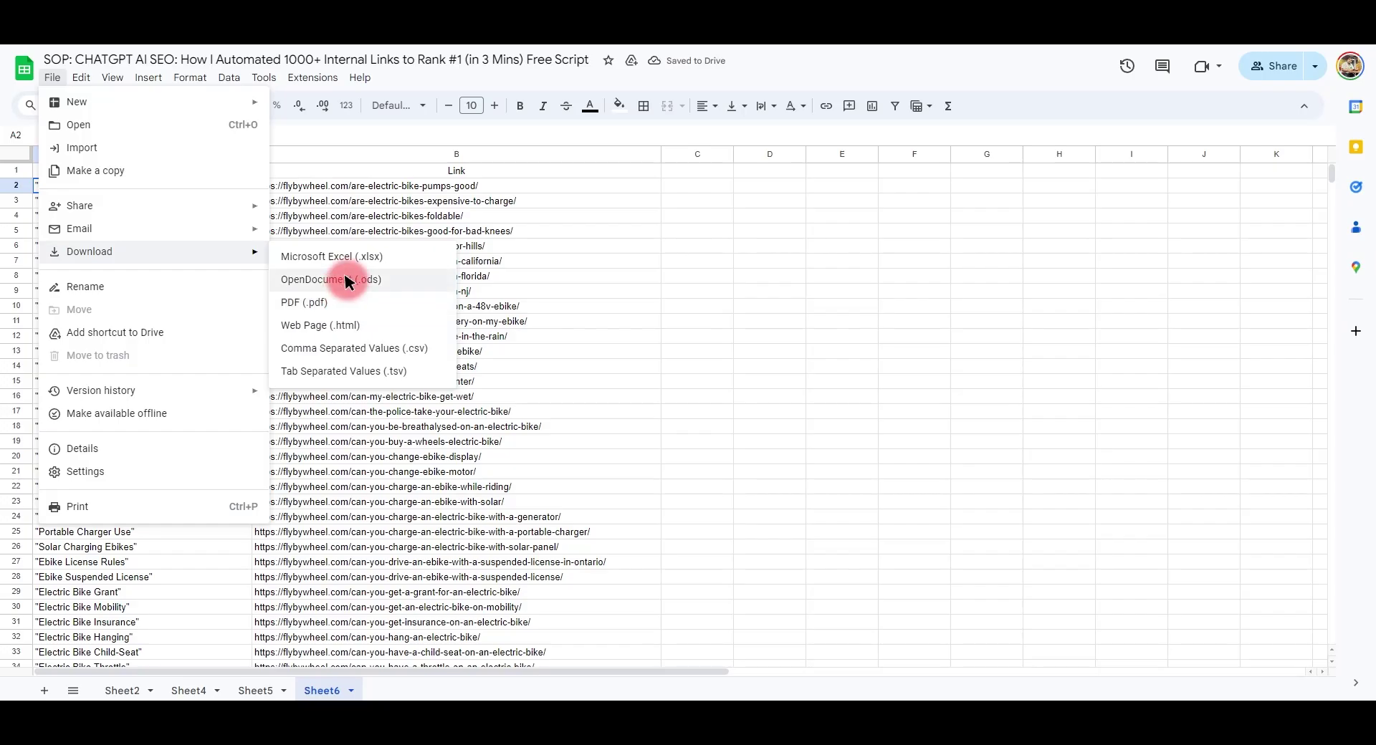
pyautogui.click(357, 349)
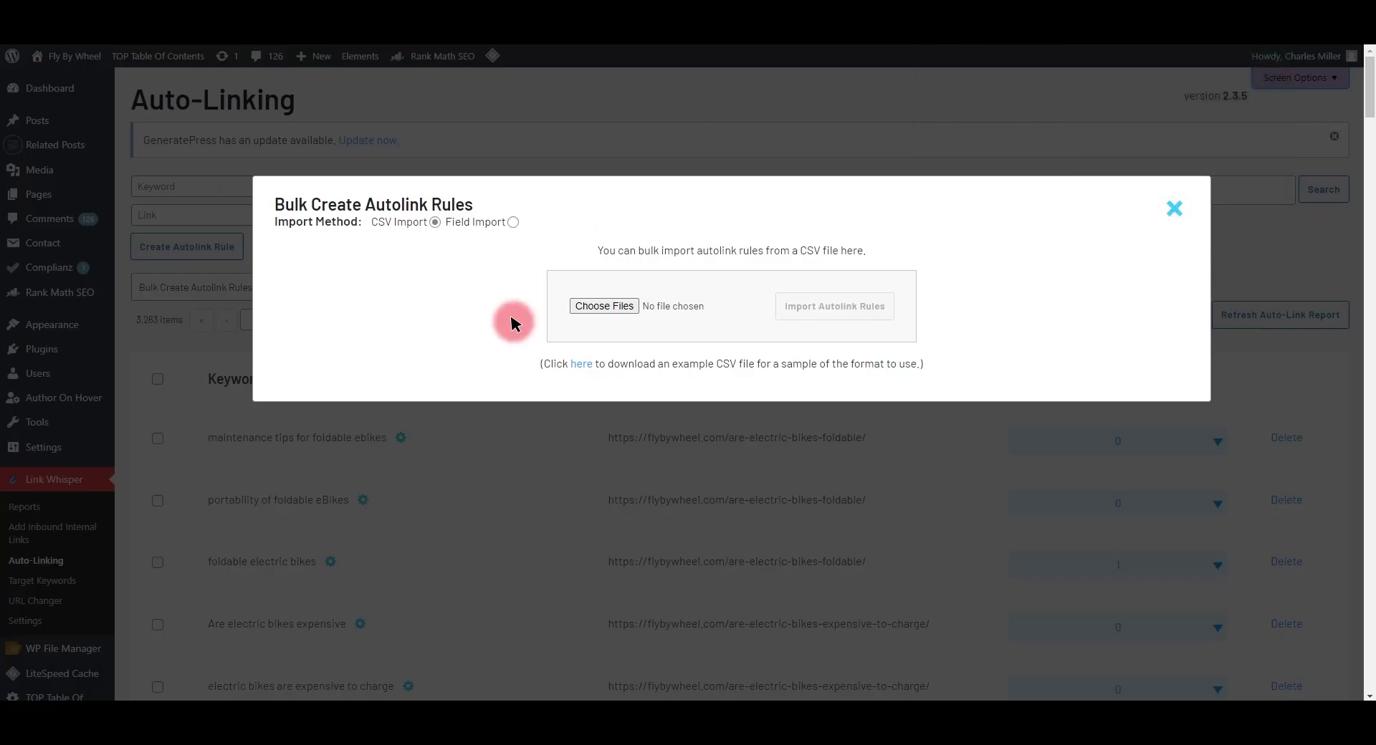
# Try a CSV bulk import of autolink rules in Link Whisper using the Sheet6 file with quoted keywords.
pyautogui.click(633, 304)
pyautogui.doubleClick(261, 122)
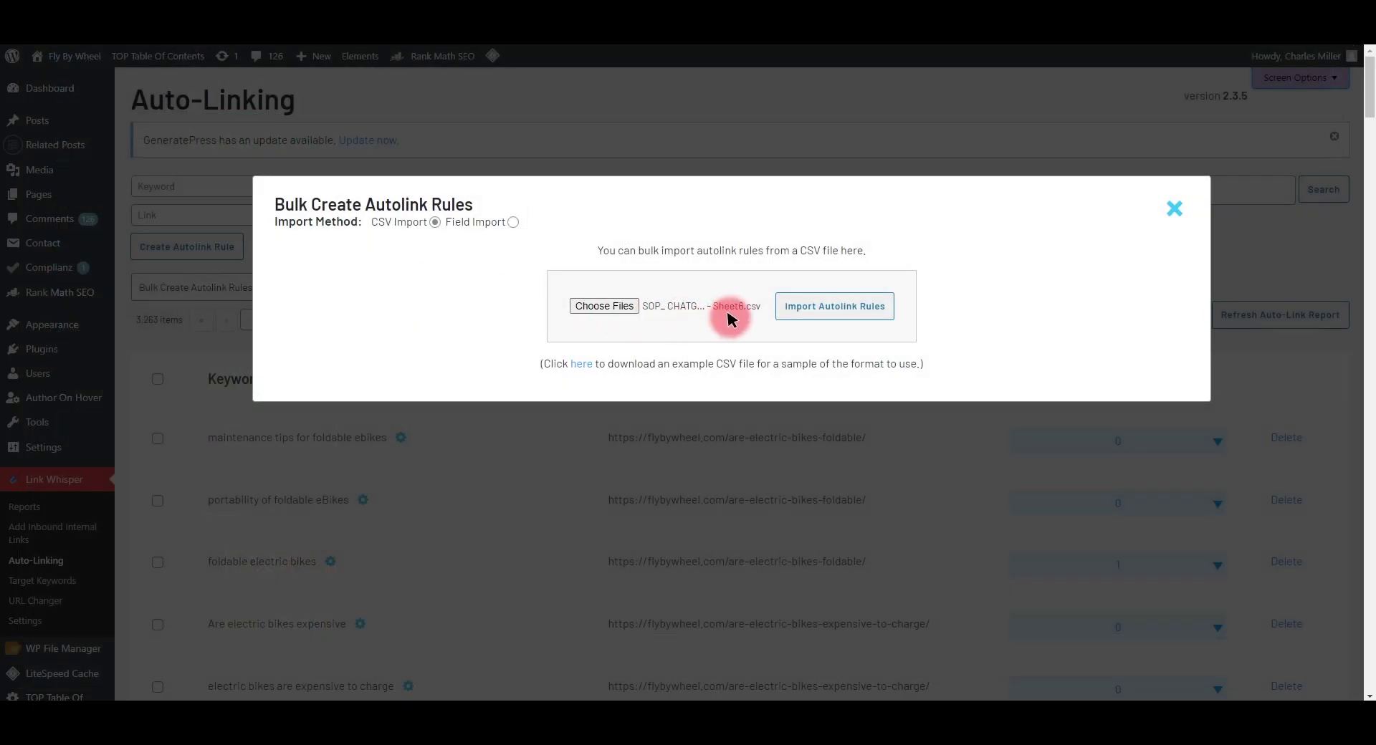
pyautogui.click(822, 313)
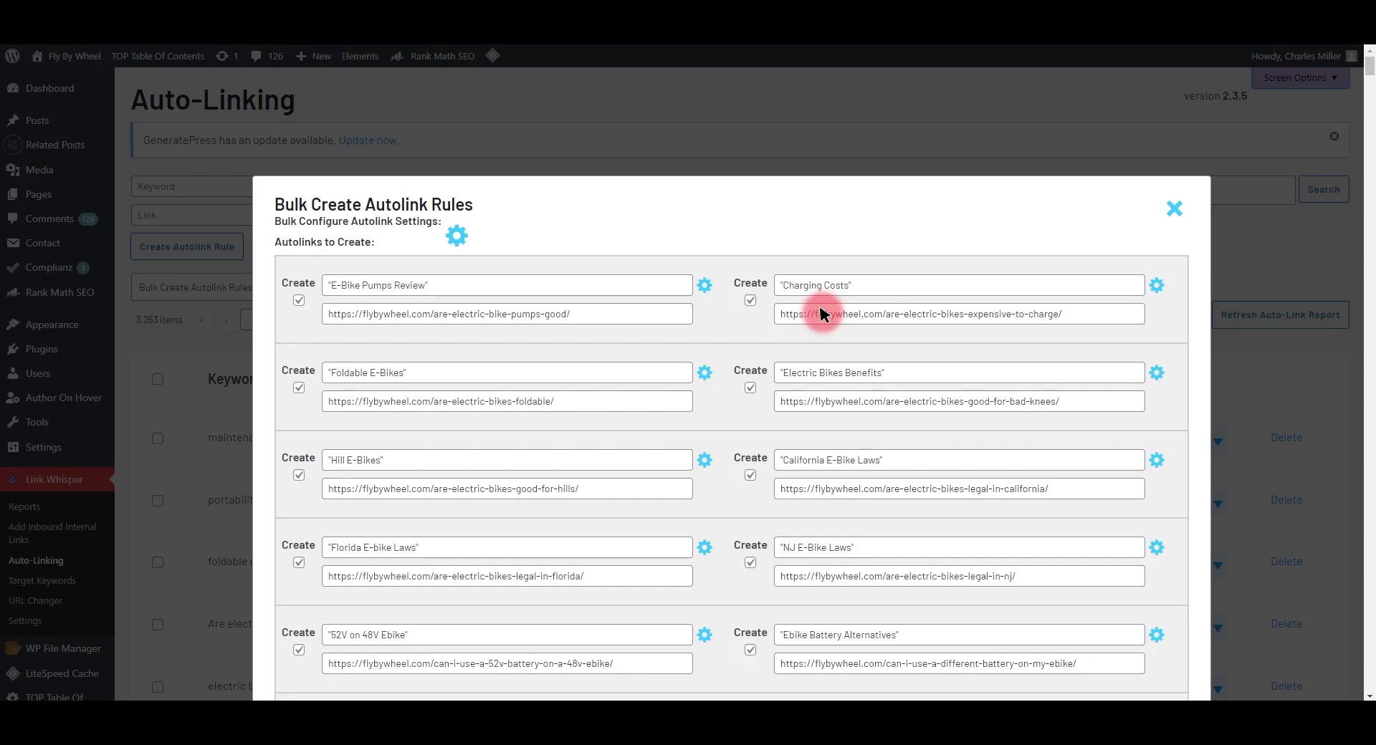
# Examine the keywords and links throughout the imported list of autolink rules, and close the bulk creation dialog.
pyautogui.scroll(-15, 645, 316)
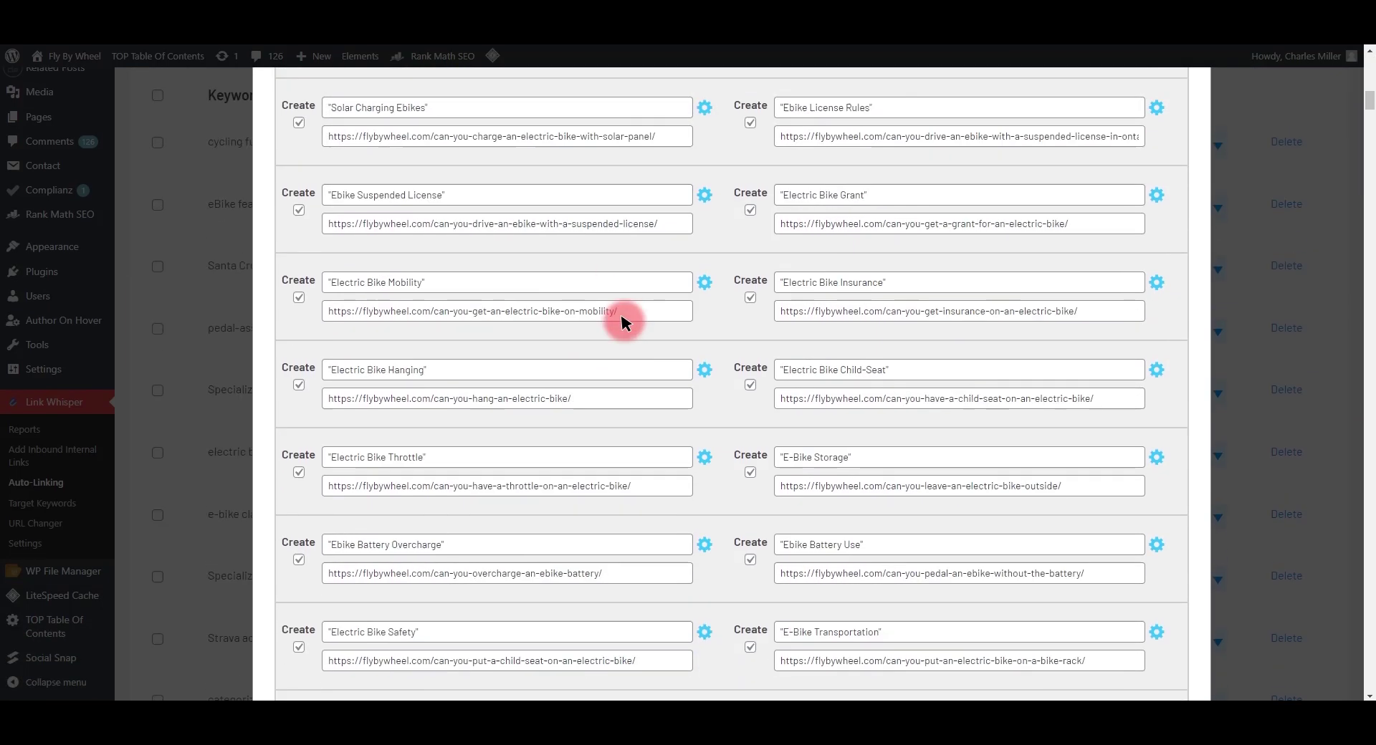
pyautogui.scroll(-15, 623, 325)
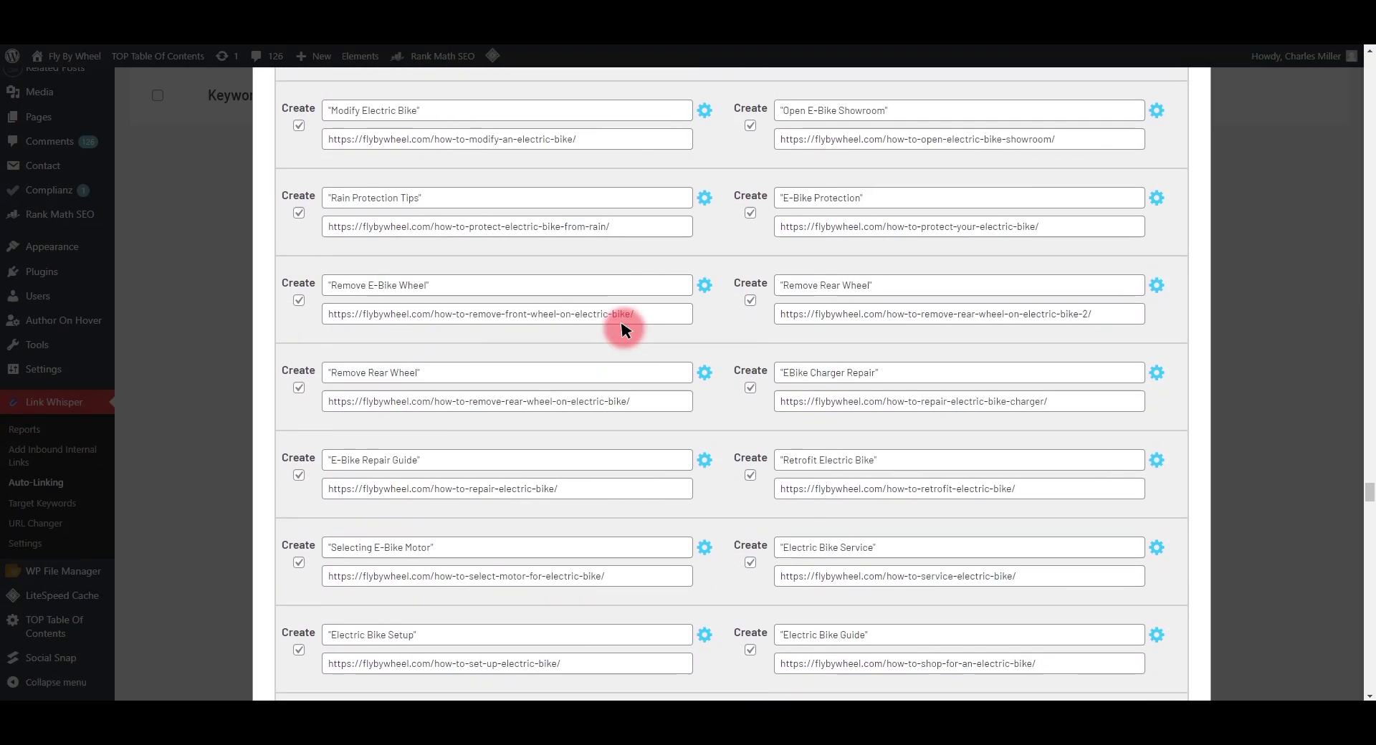
pyautogui.scroll(10, 621, 327)
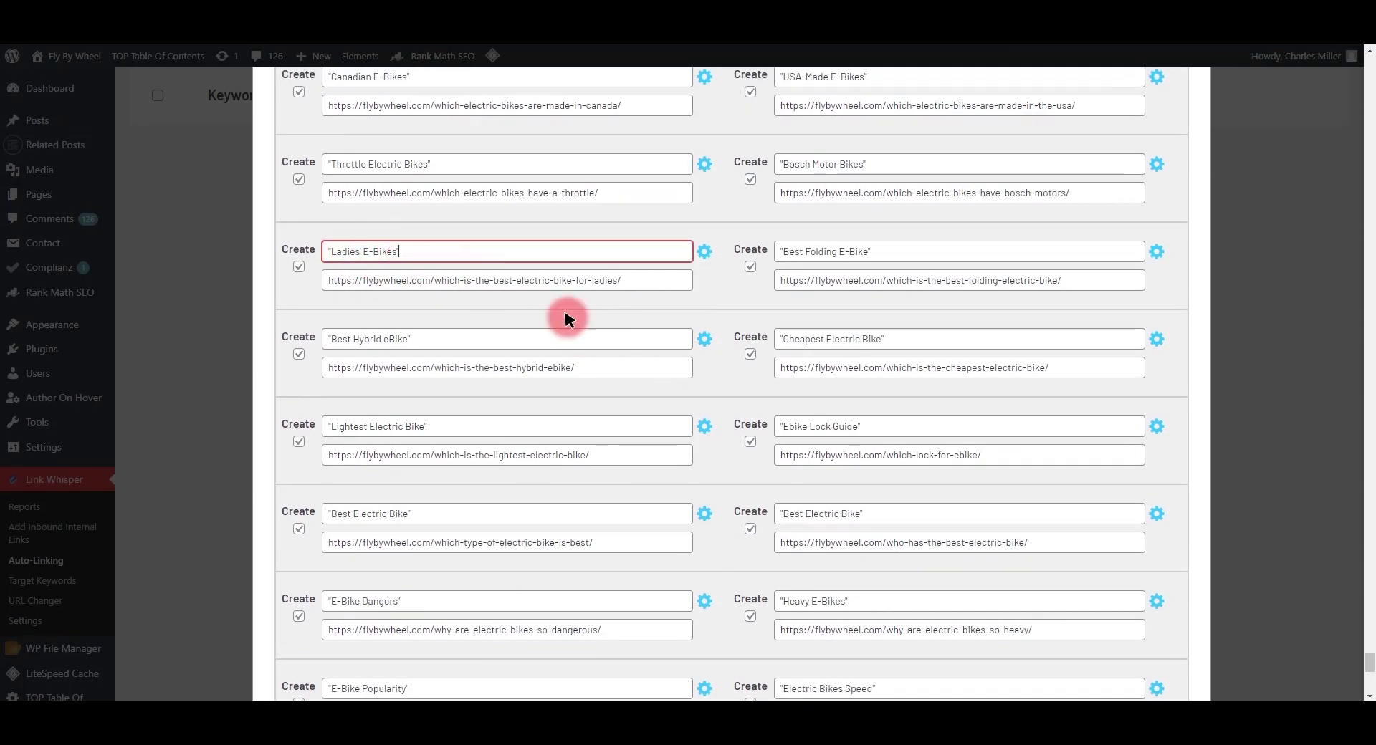
pyautogui.scroll(10, 562, 313)
pyautogui.scroll(15, 702, 414)
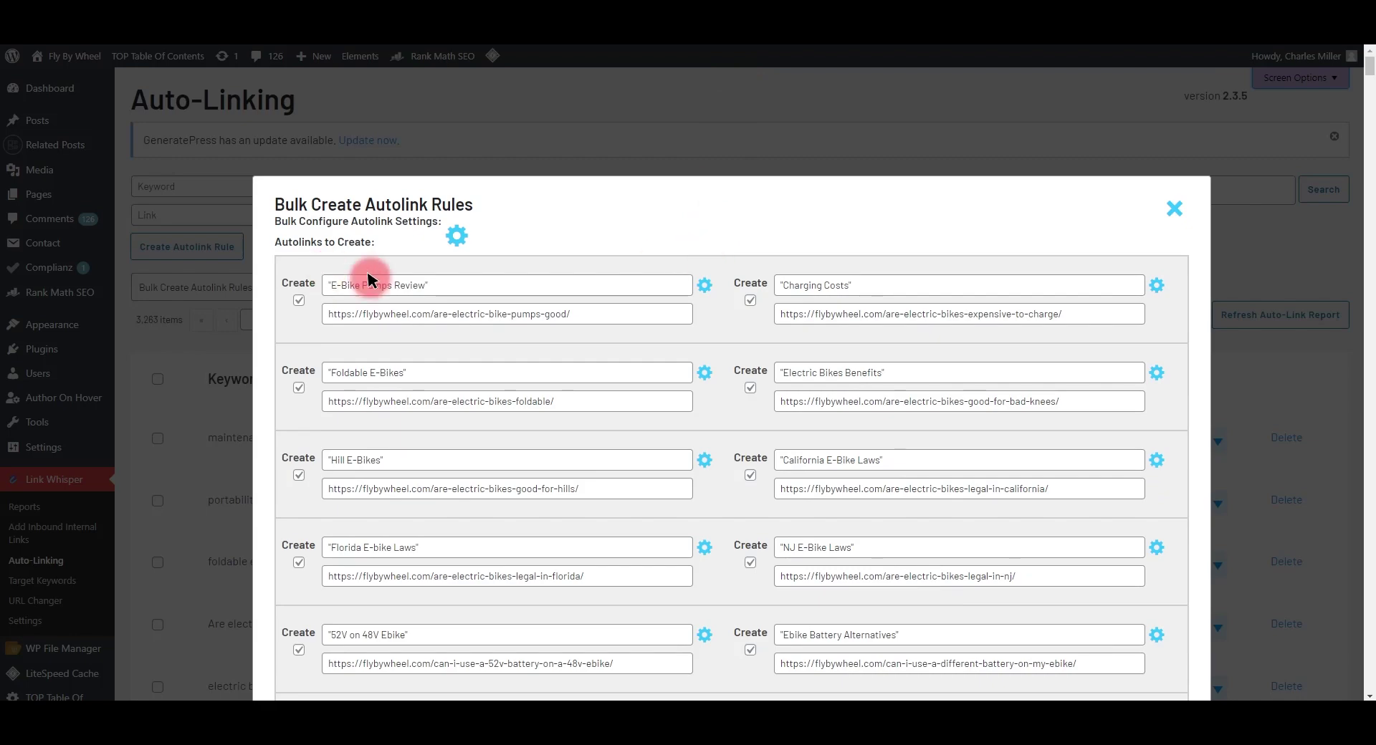
pyautogui.scroll(-20, 367, 280)
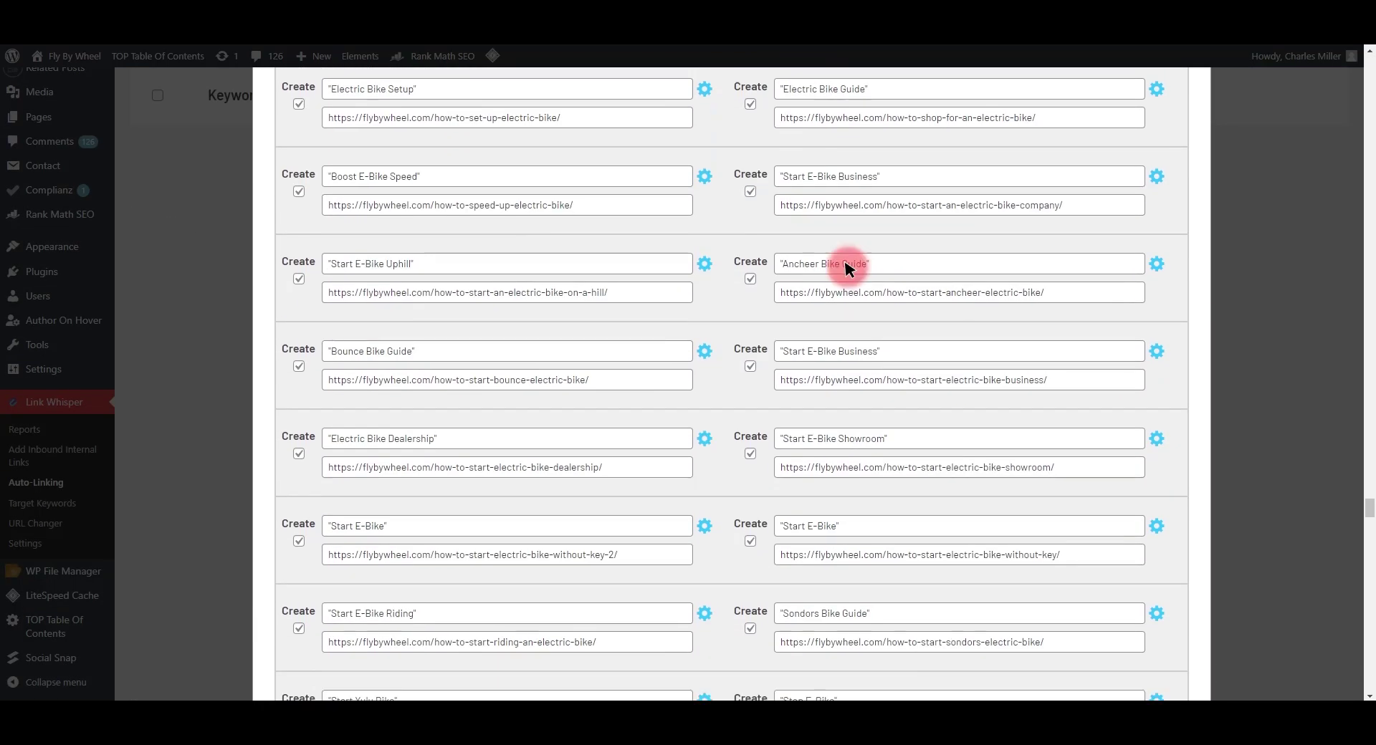
pyautogui.scroll(-10, 789, 301)
pyautogui.scroll(20, 712, 72)
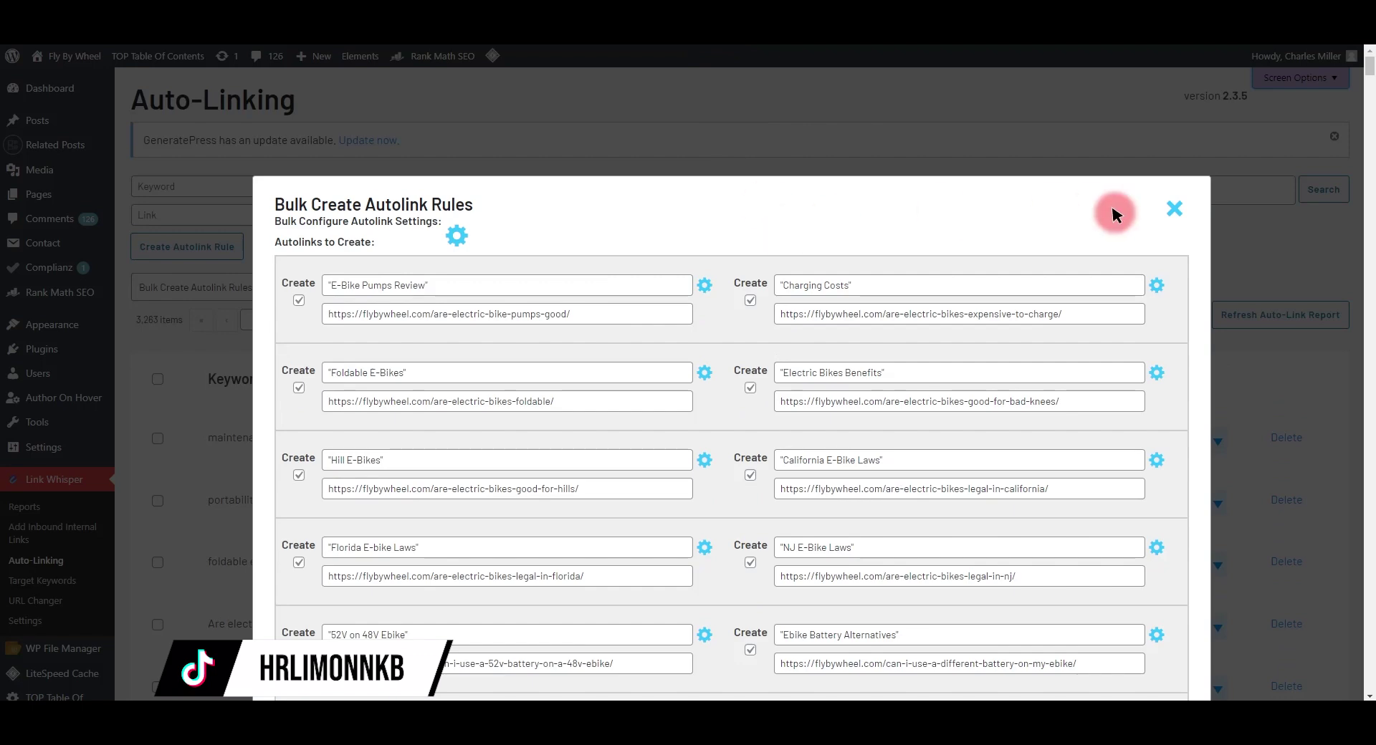
pyautogui.click(1174, 210)
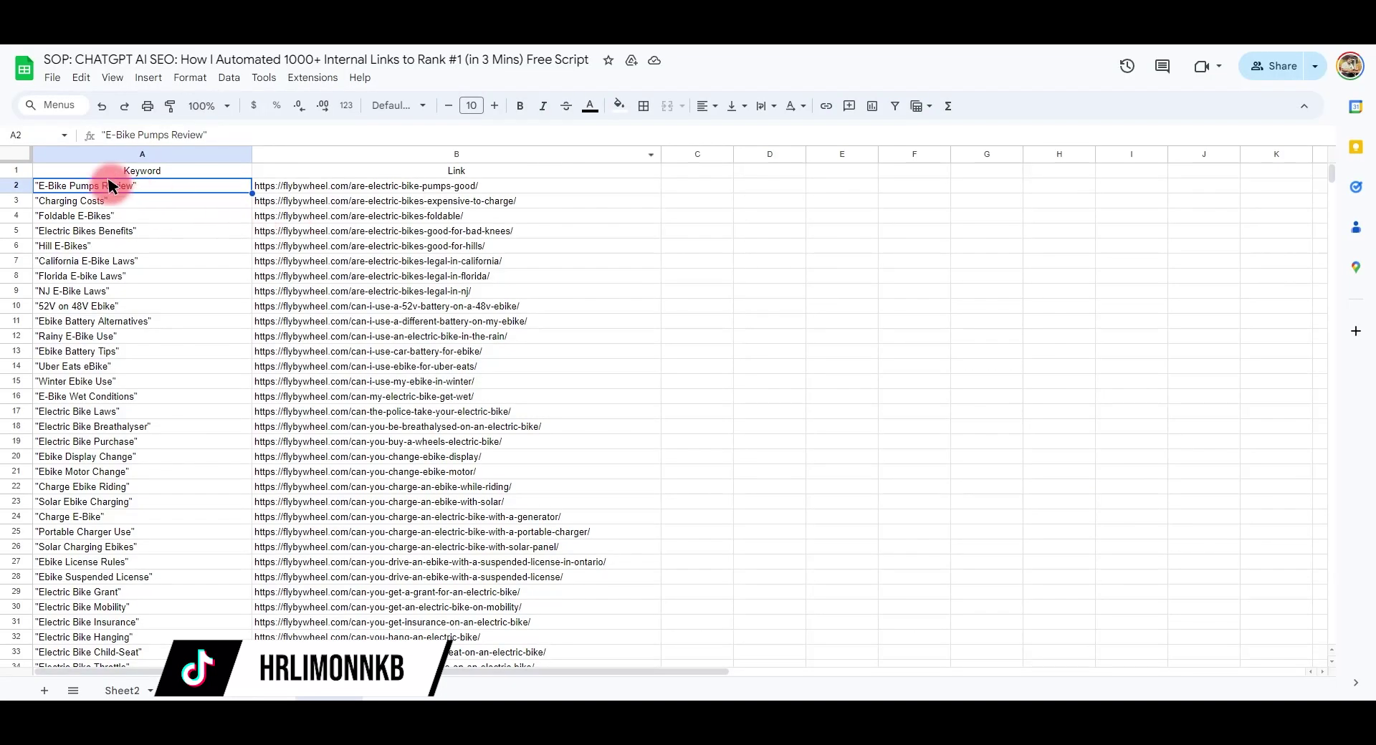
# Switch to the Google Sheets document and replace every quotation mark (") with nothing across all sheets.
pyautogui.doubleClick(134, 184)
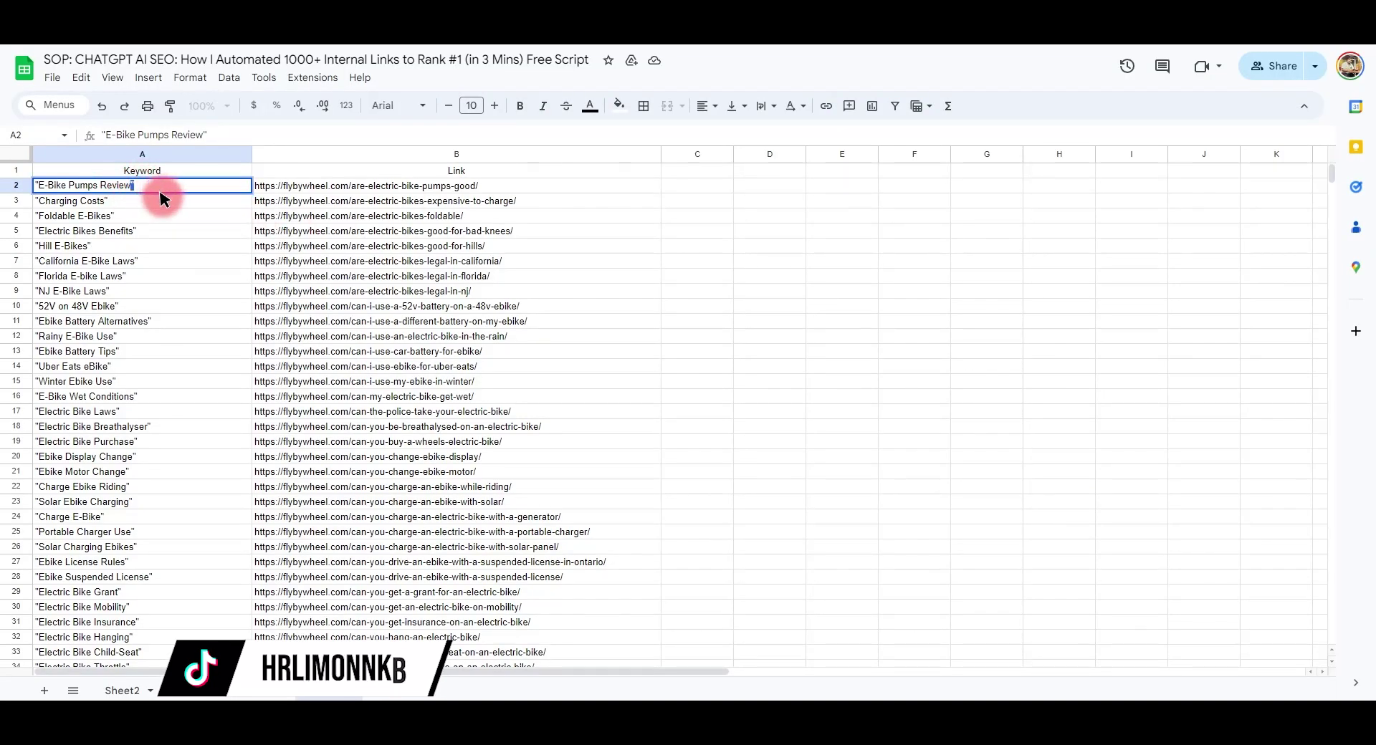
pyautogui.click(521, 289)
pyautogui.hotkey('ctrl', 'f')
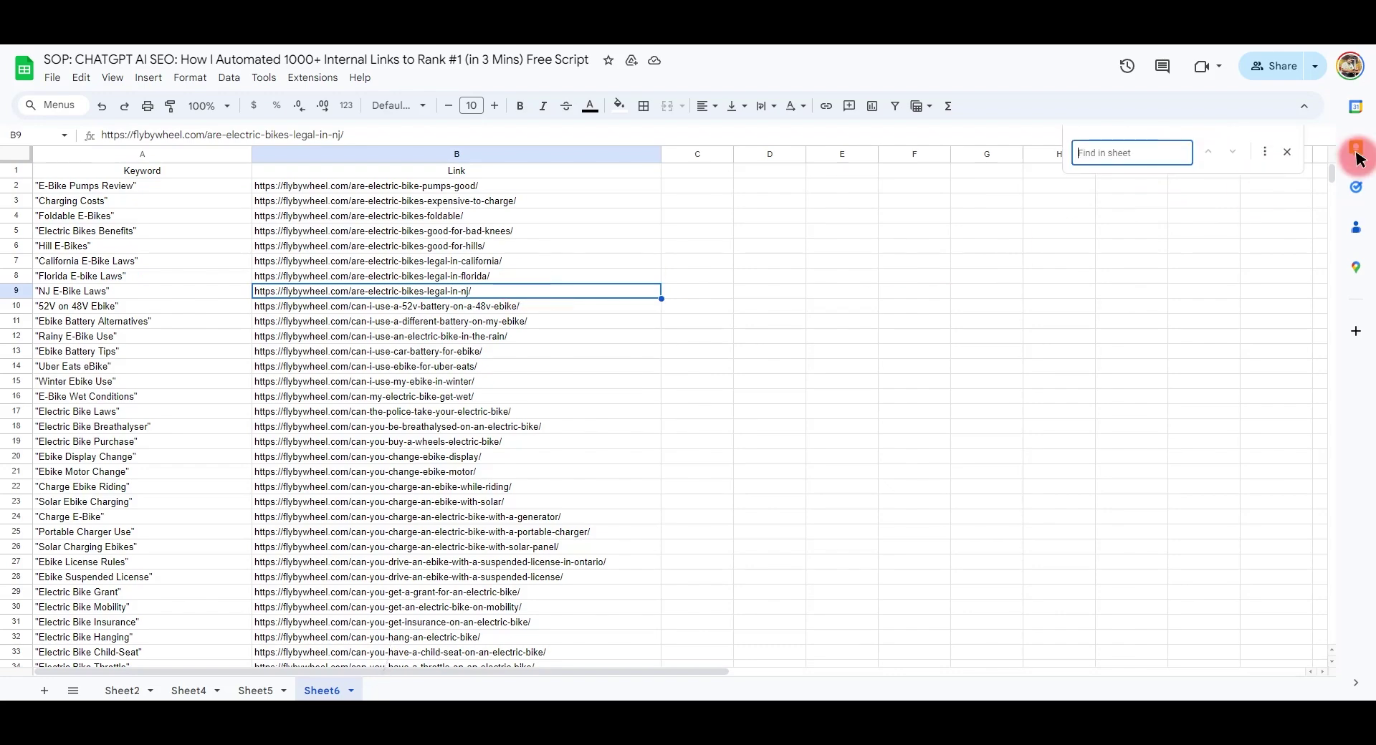
pyautogui.write('"')
pyautogui.click(1264, 154)
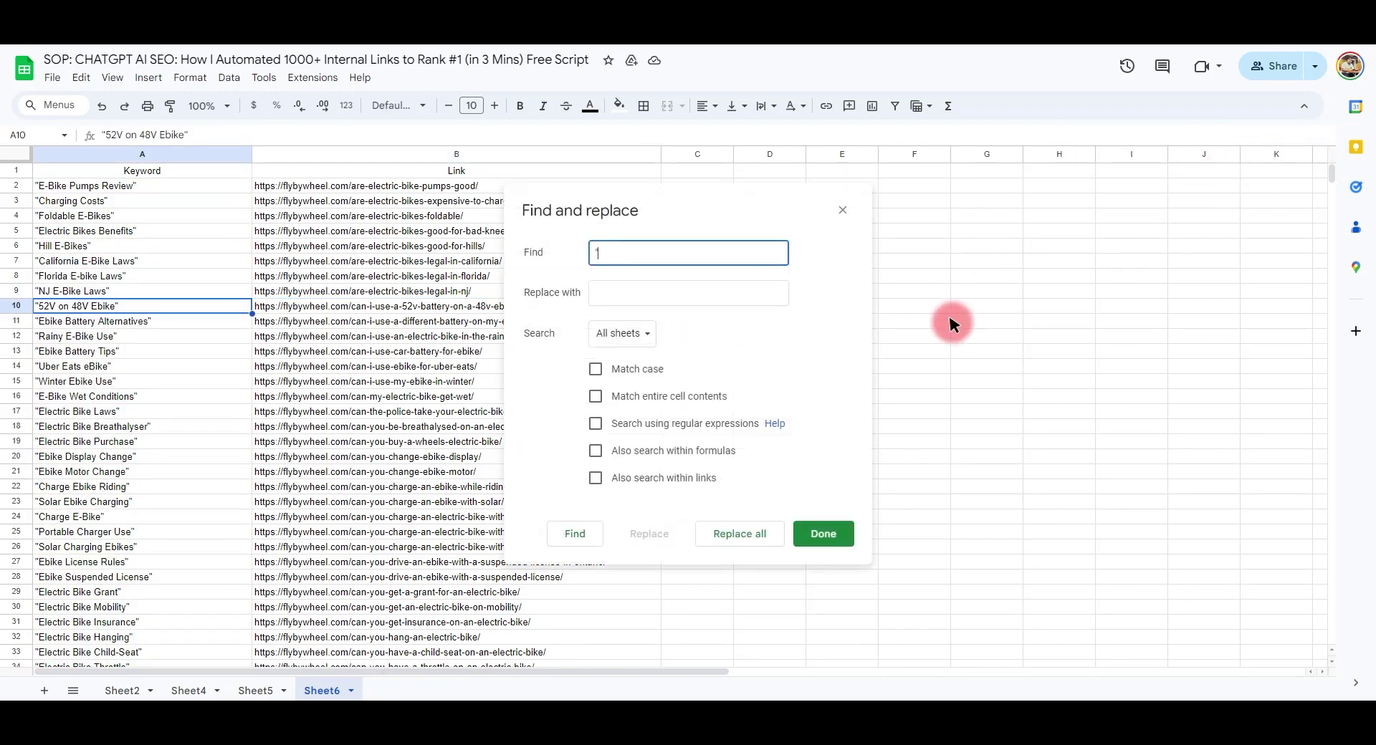
pyautogui.click(713, 524)
pyautogui.click(766, 405)
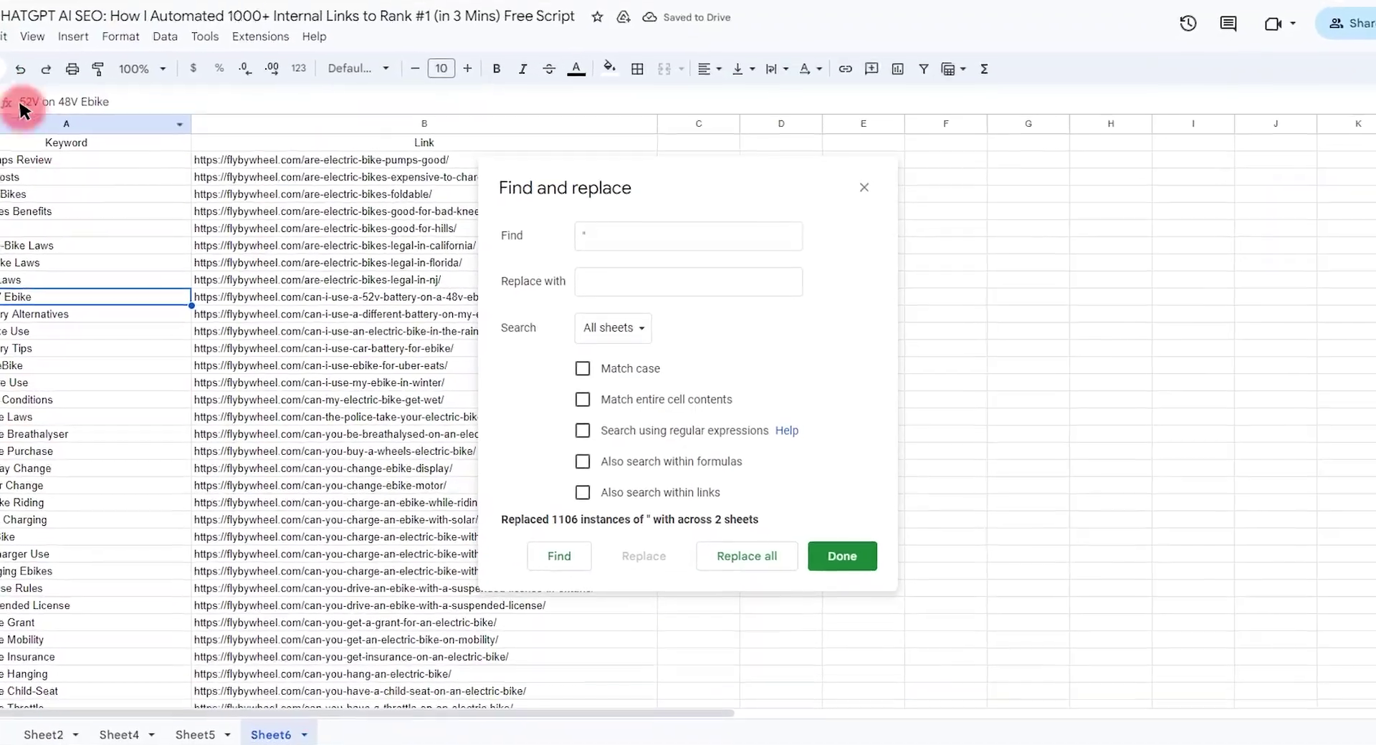
# Download Sheet6 with the unquoted keywords as a comma-separated values (.csv) file, and reopen Link Whisper's bulk import of autolink rules.
pyautogui.click(21, 40)
pyautogui.moveTo(15, 222)
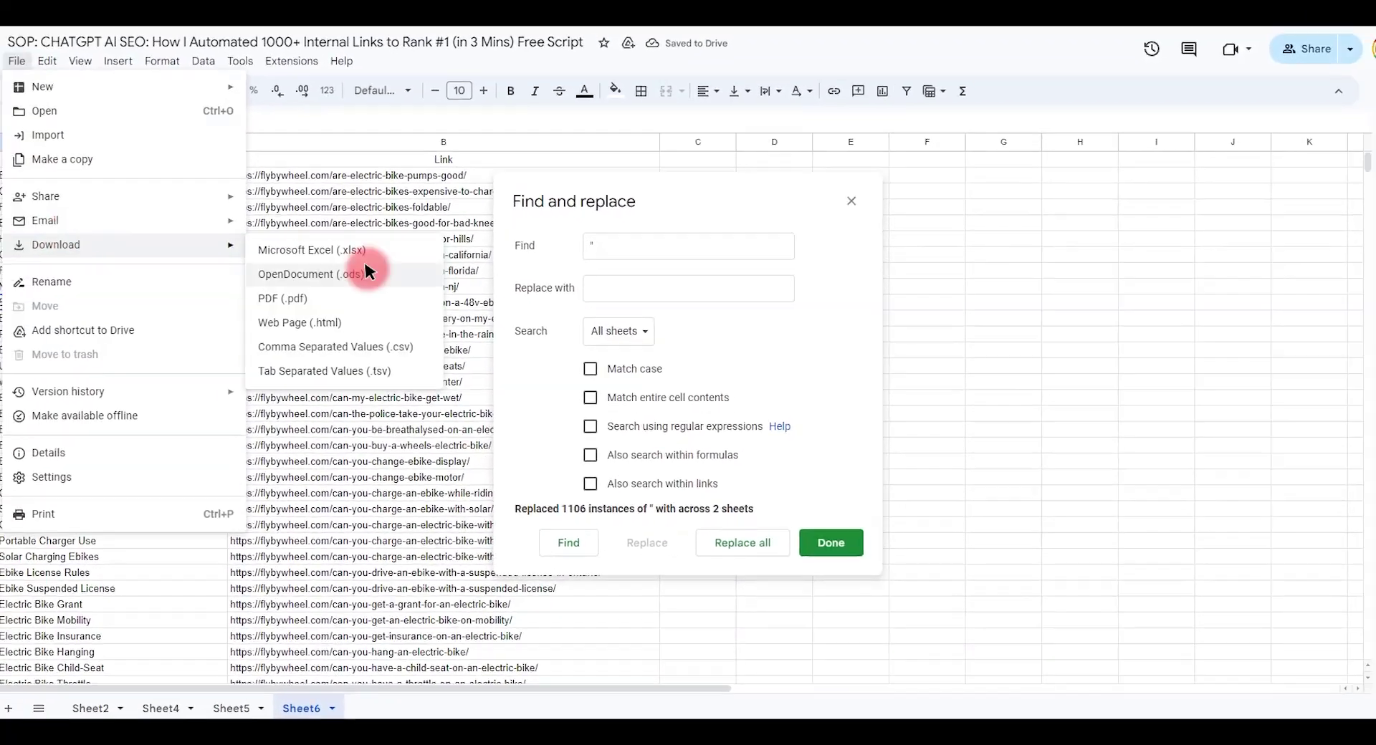
pyautogui.click(374, 347)
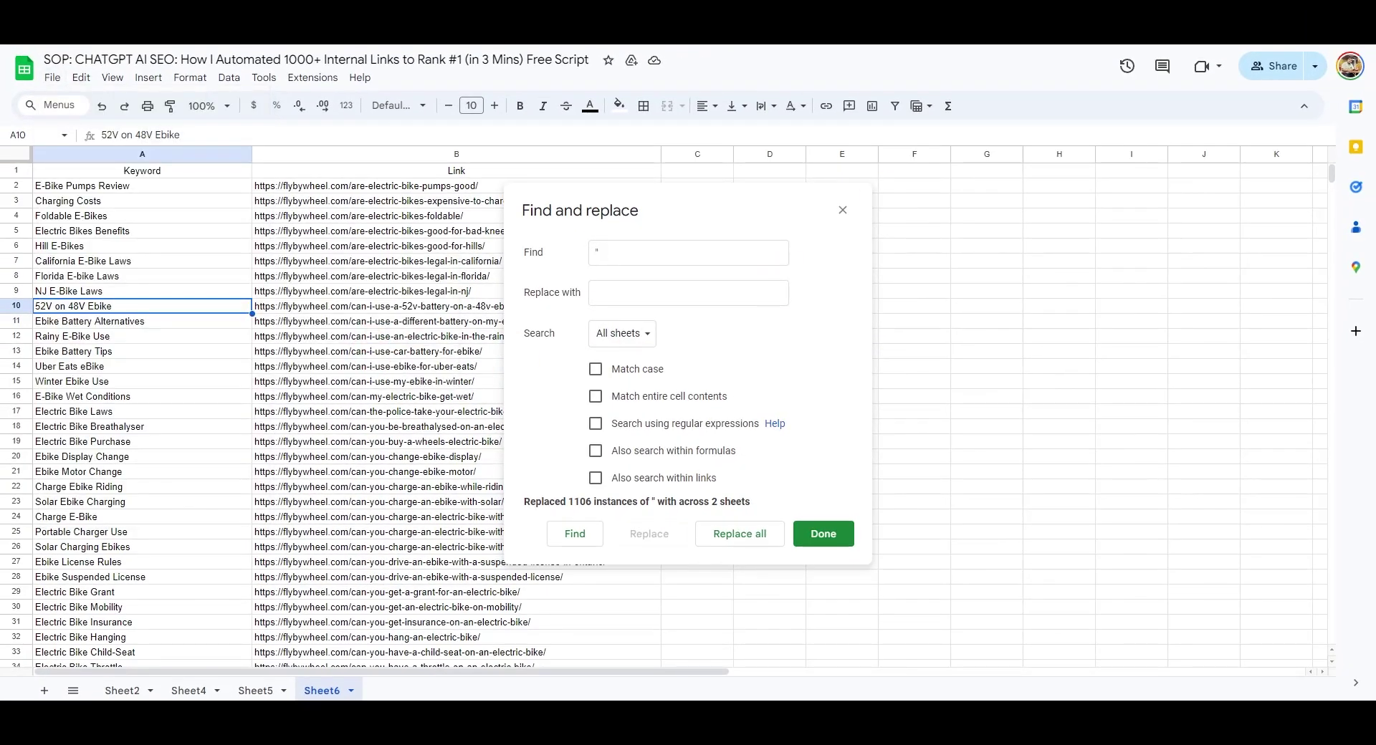
pyautogui.hotkey('ctrl', 'Tab')
pyautogui.click(335, 297)
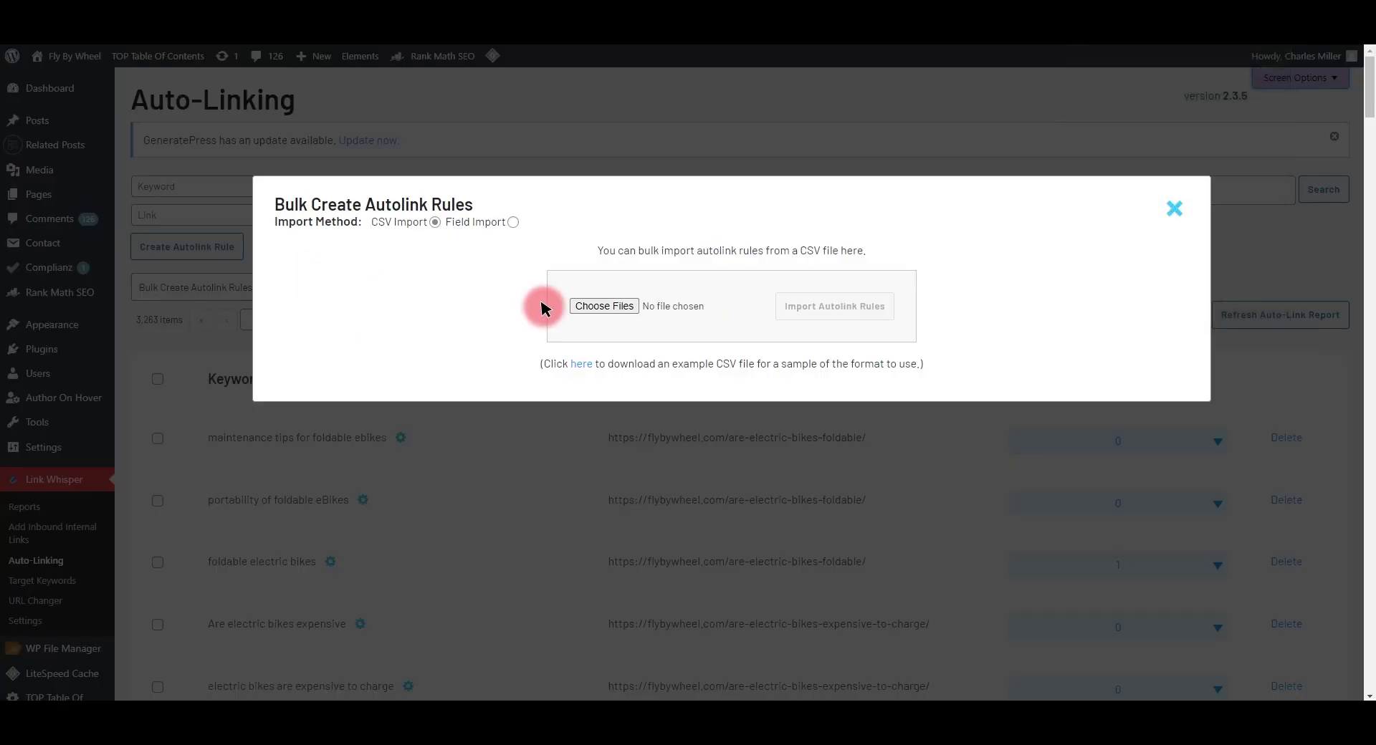
# Bulk import the autolink rules from the Sheet6 (1).csv file without quotation marks, checking the list down to its end.
pyautogui.click(602, 305)
pyautogui.doubleClick(283, 129)
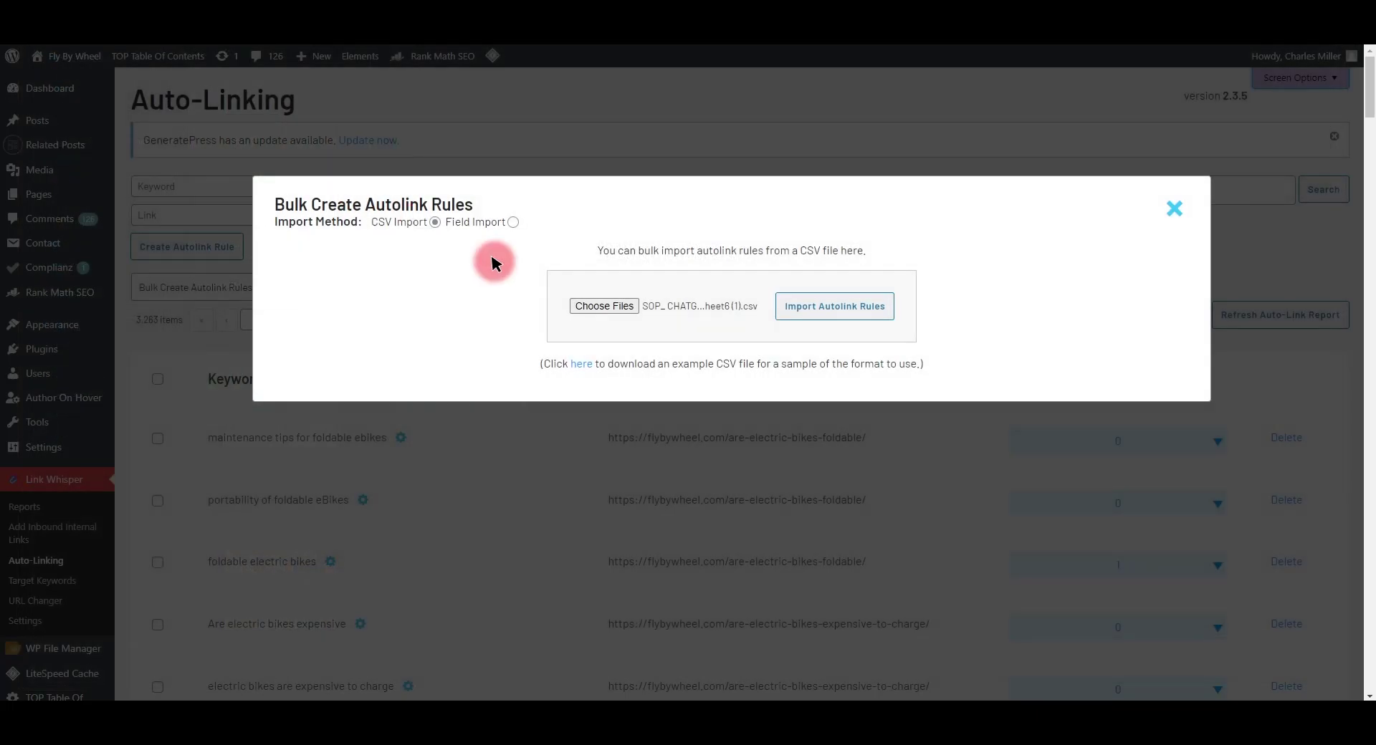
pyautogui.click(845, 308)
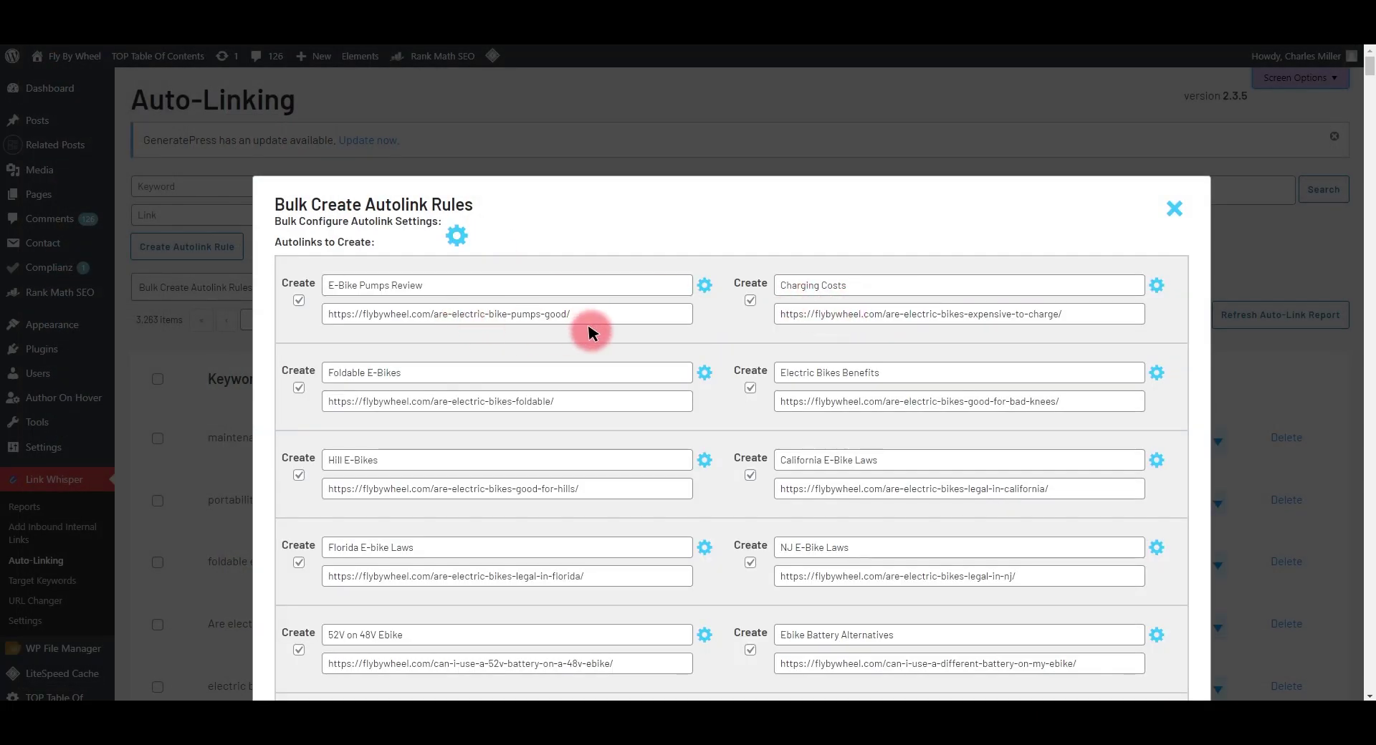
pyautogui.scroll(-20, 589, 331)
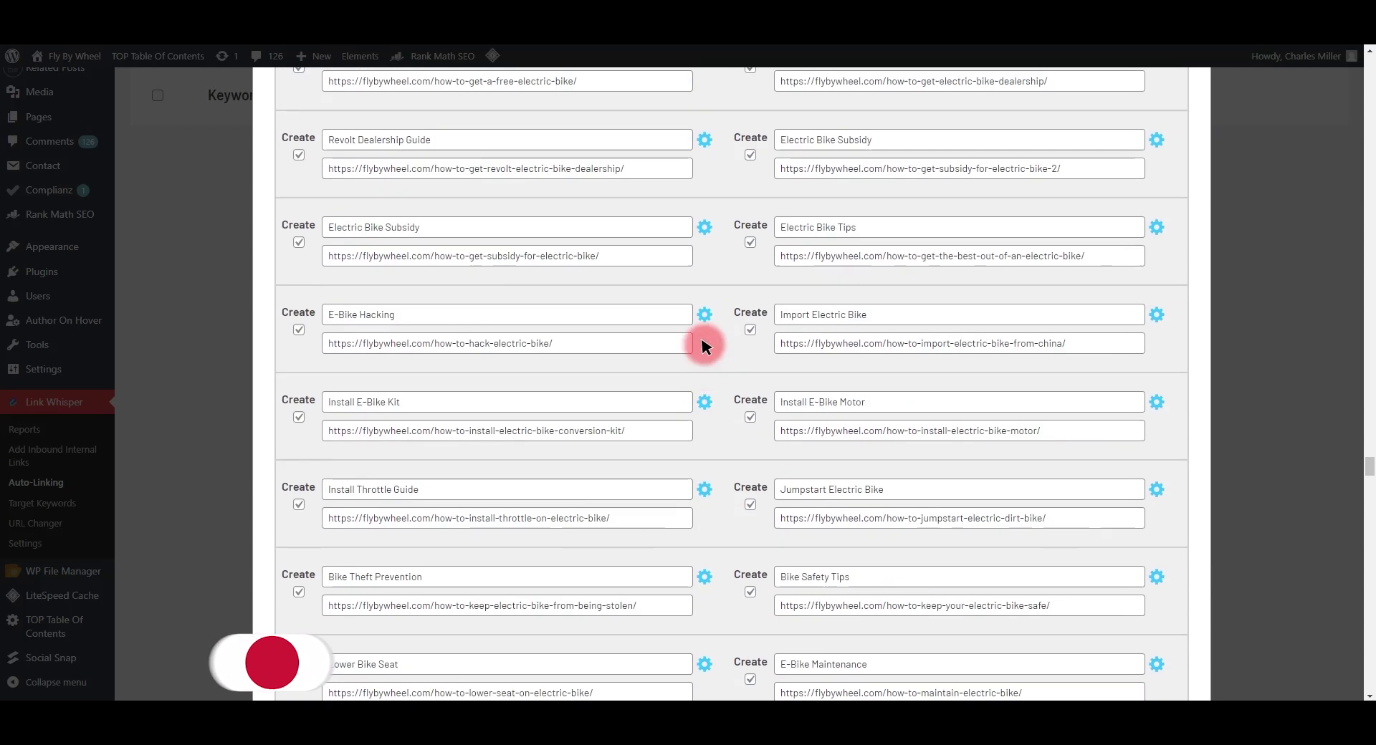
pyautogui.scroll(-5, 702, 346)
pyautogui.click(706, 653)
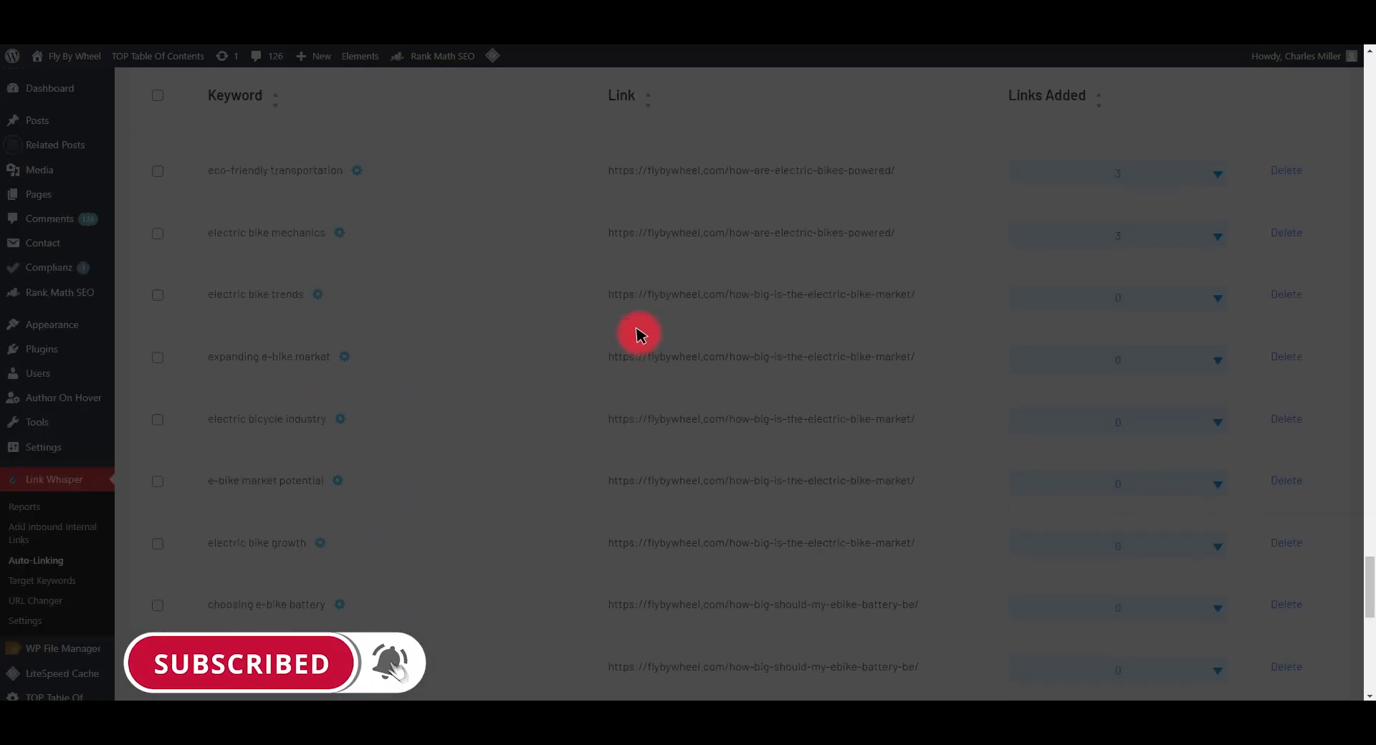
# Switch to the SOP document in Google Docs and review Step #7 and the note on the maximum number of auto-links.
pyautogui.scroll(10, 640, 334)
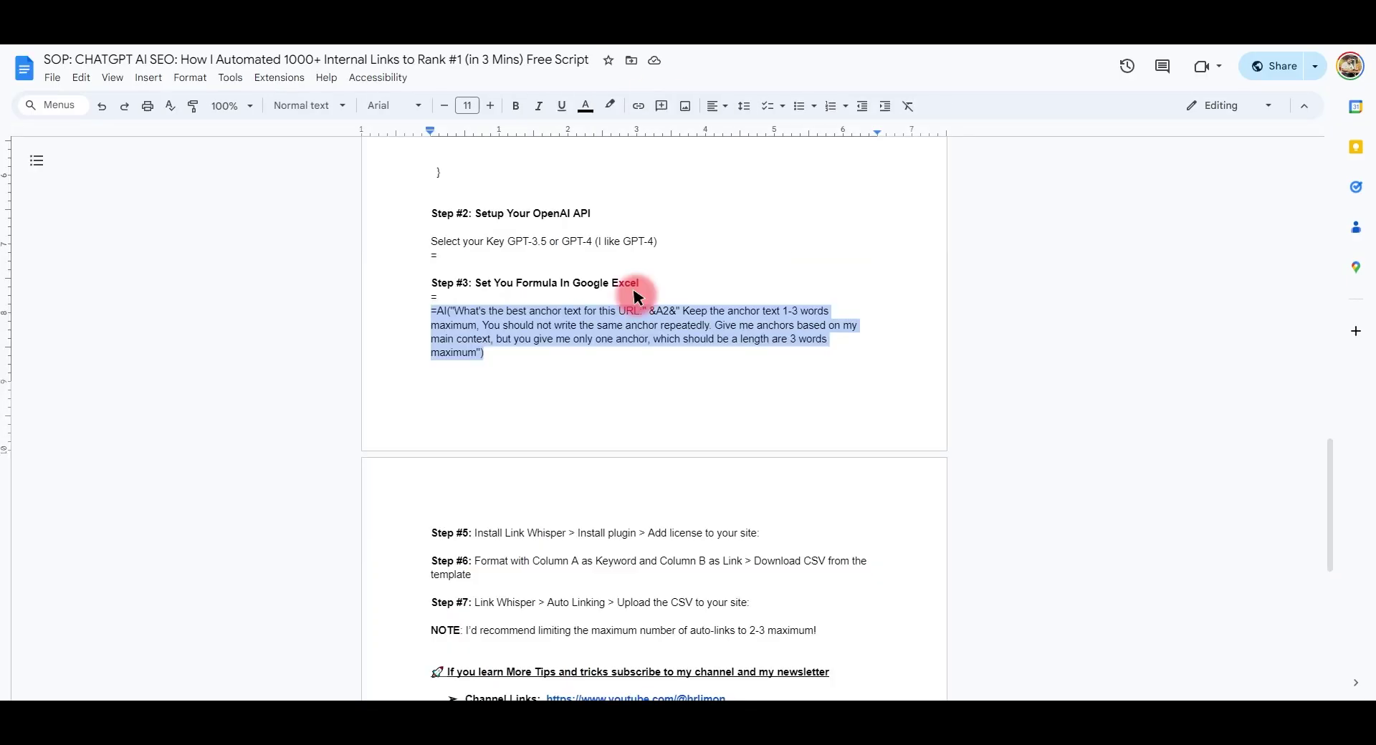
pyautogui.scroll(-5, 606, 450)
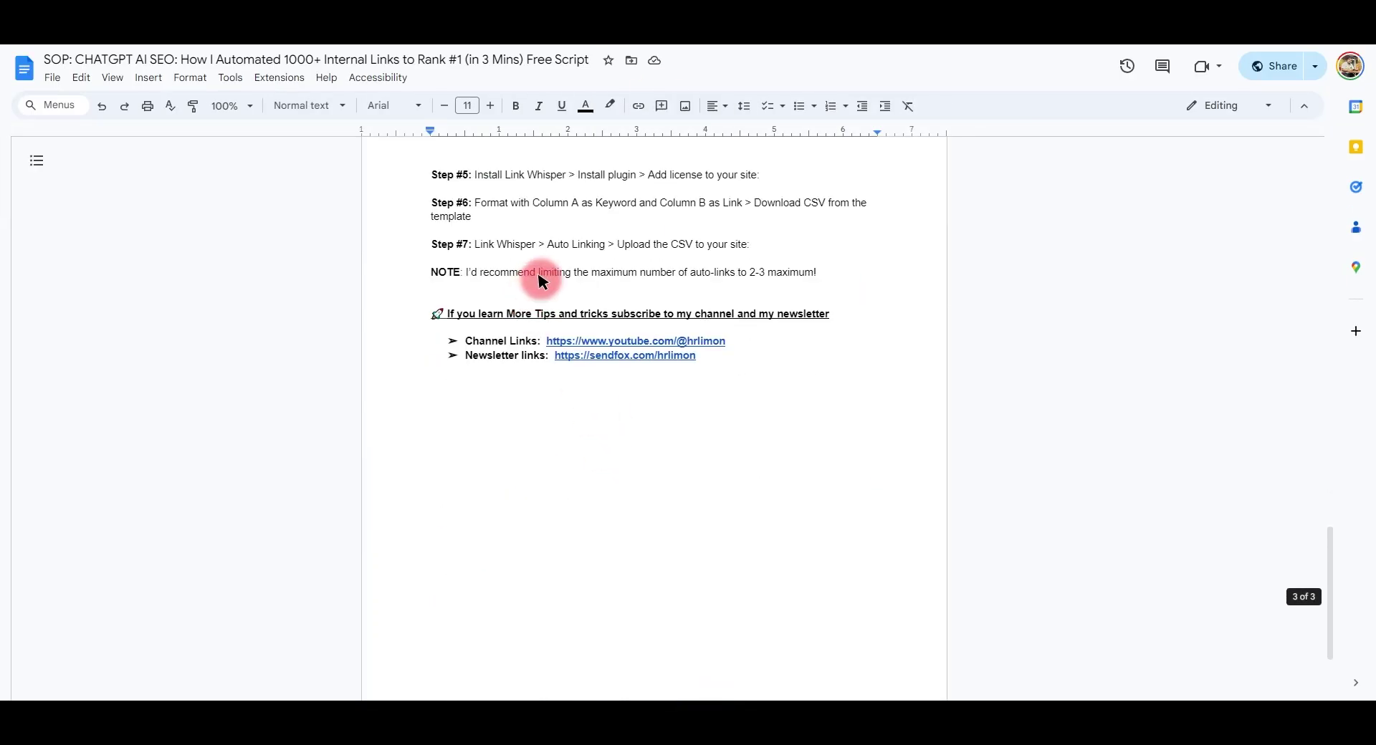
pyautogui.moveTo(547, 245); pyautogui.dragTo(604, 245)
pyautogui.click(805, 280)
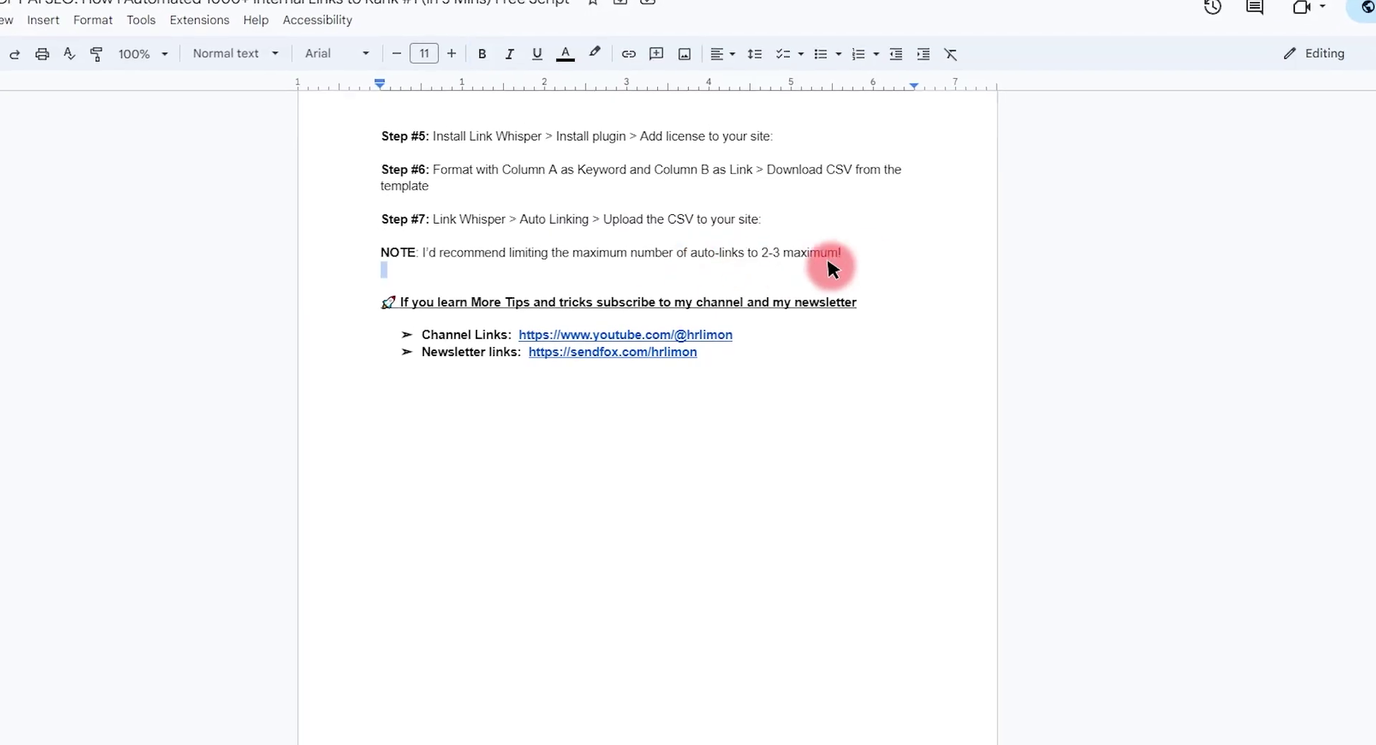